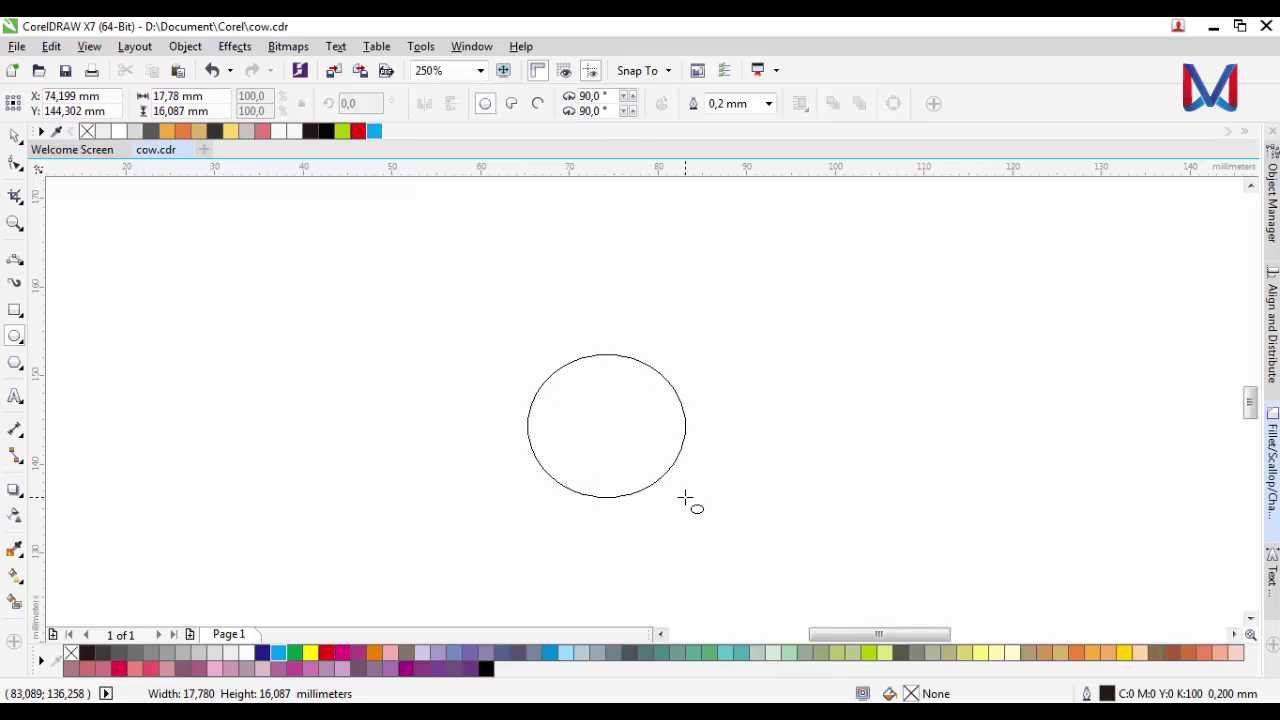
Widen the ellipse symmetrically about its centre to about 19.4 mm.
scroll(670, 465, "up", 2)
key("F10")
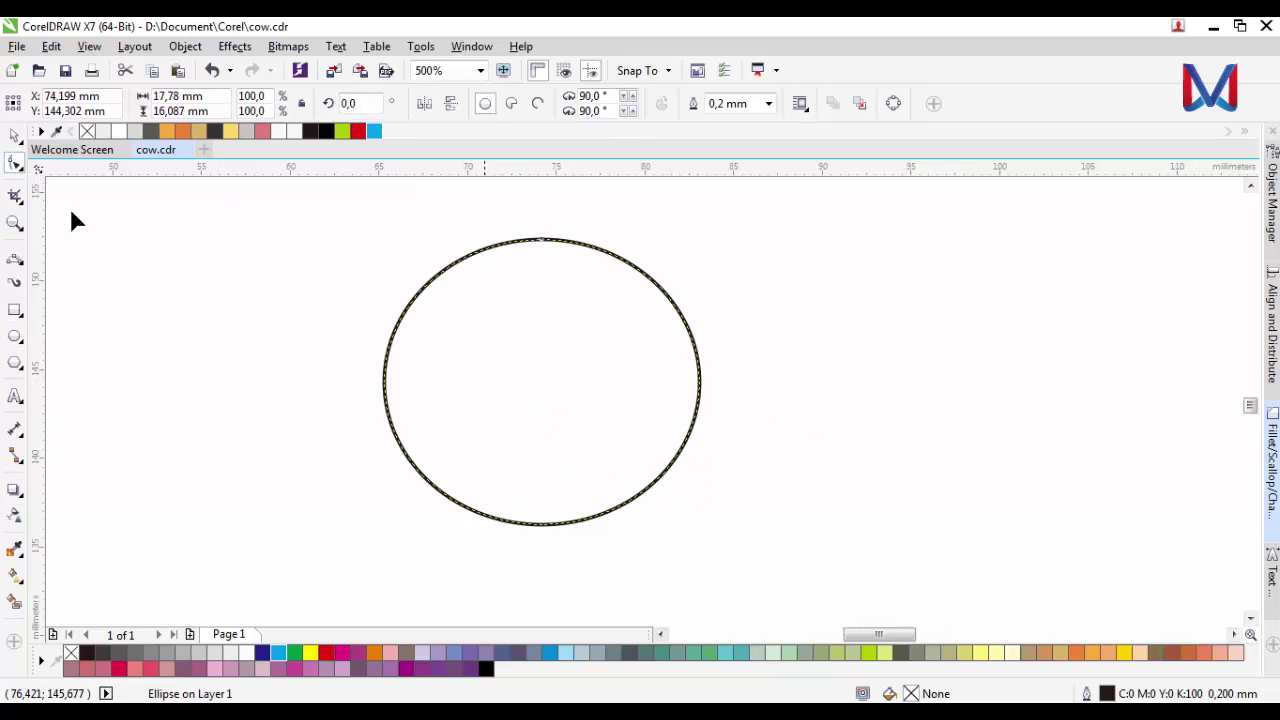
left_click(15, 137)
left_click_drag(707, 381, 720, 381)
scroll(718, 389, "down", 1)
left_click(769, 439)
scroll(725, 415, "up", 1)
left_click(697, 399)
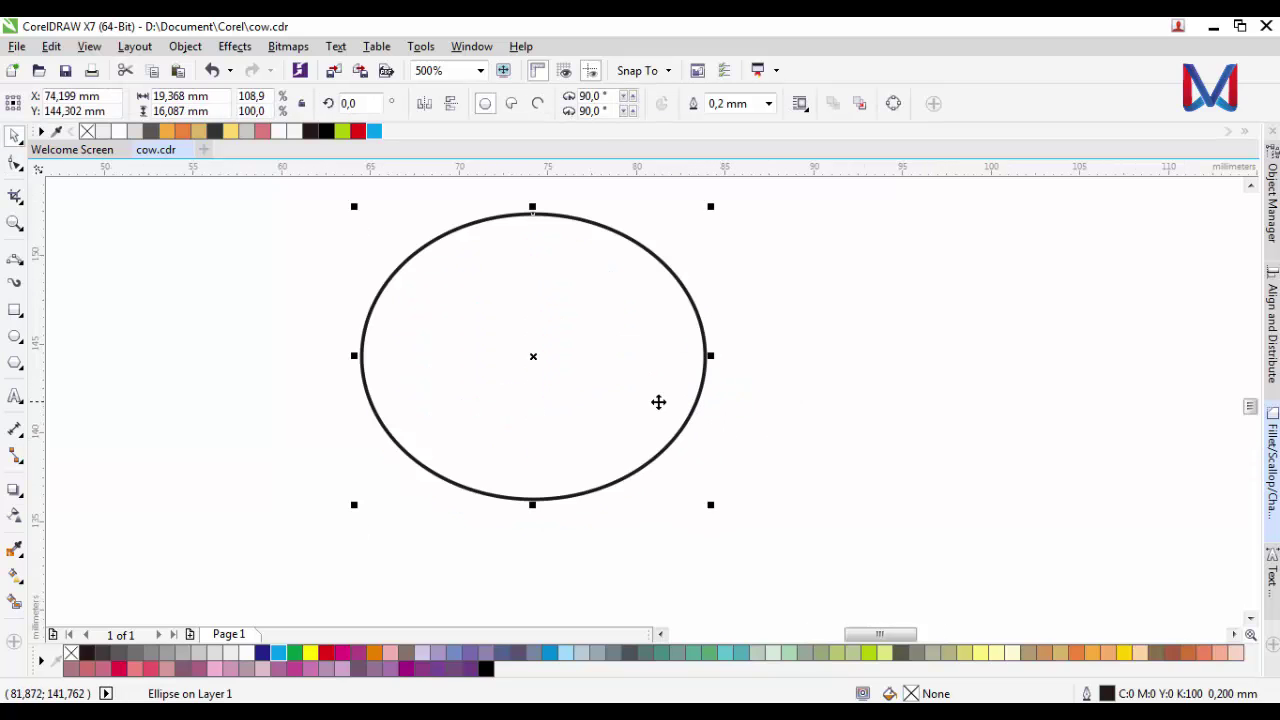
Convert the ellipse to curves and delete its leftmost and rightmost nodes.
right_click(483, 305)
left_click(515, 277)
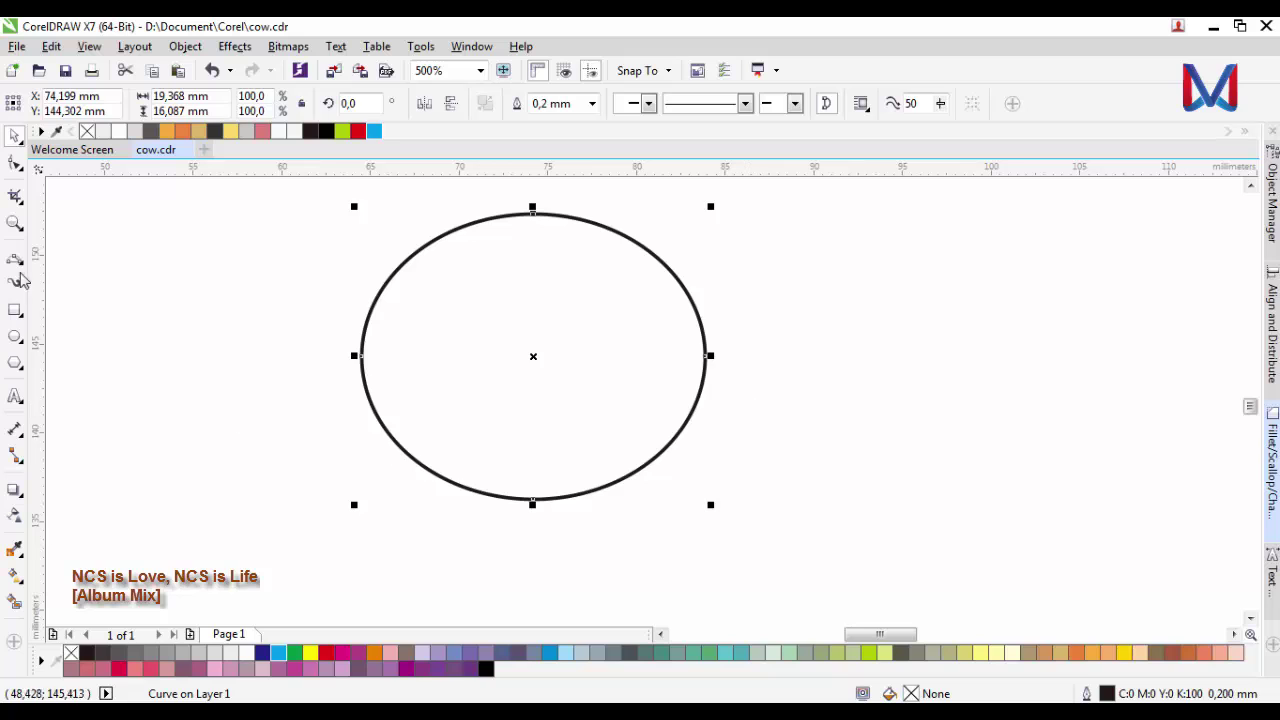
left_click(15, 163)
left_click(363, 356)
key("Delete")
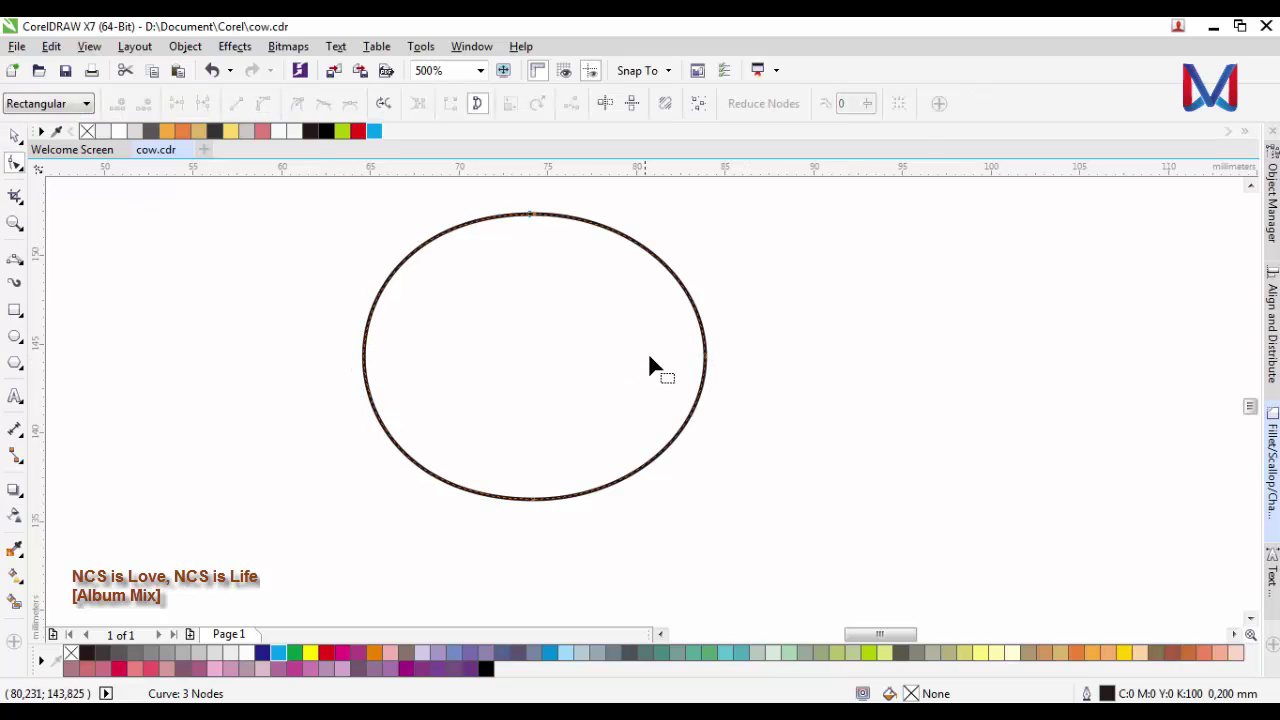
left_click(707, 366)
key("Delete")
scroll(645, 375, "down", 1)
scroll(405, 408, "up", 1)
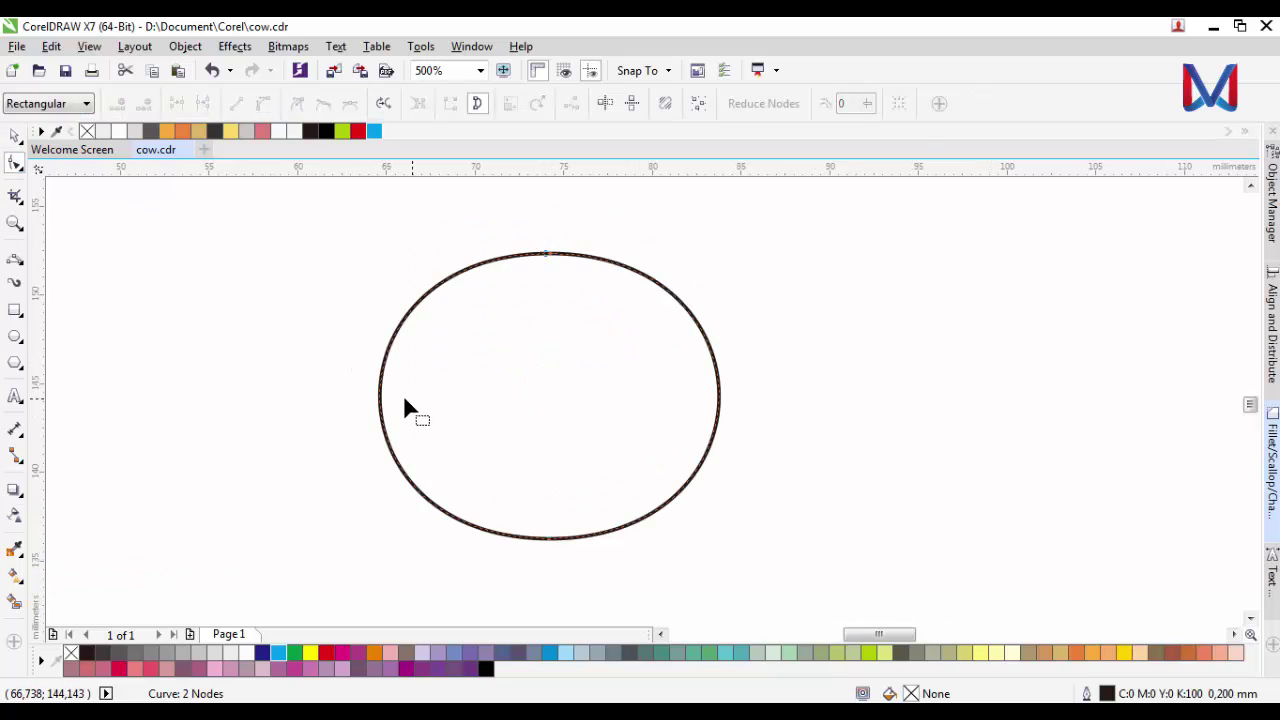
Bend both sides of the oval curve slightly inward to make it about 17.9 mm wide.
left_click_drag(380, 400, 391, 400)
left_click_drag(724, 410, 700, 414)
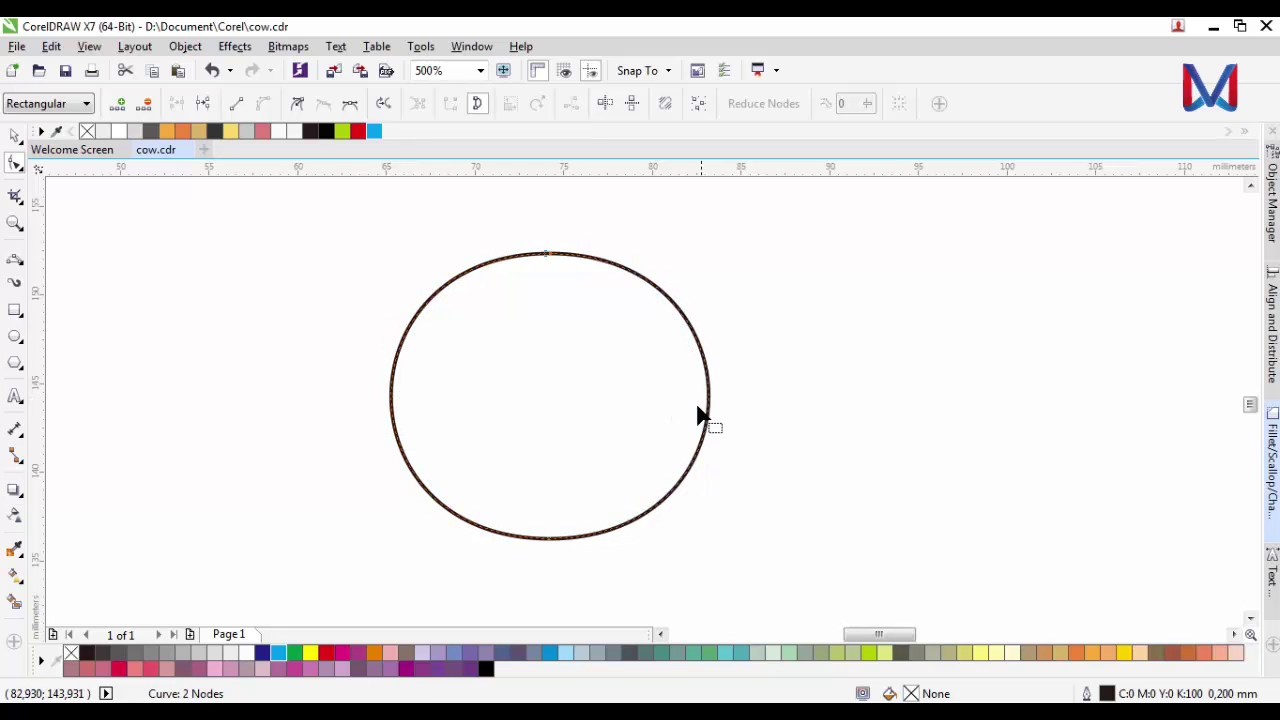
scroll(700, 414, "down", 1)
Flatten the oval symmetrically about its centre to a height of about 15.3 mm.
left_click(16, 136)
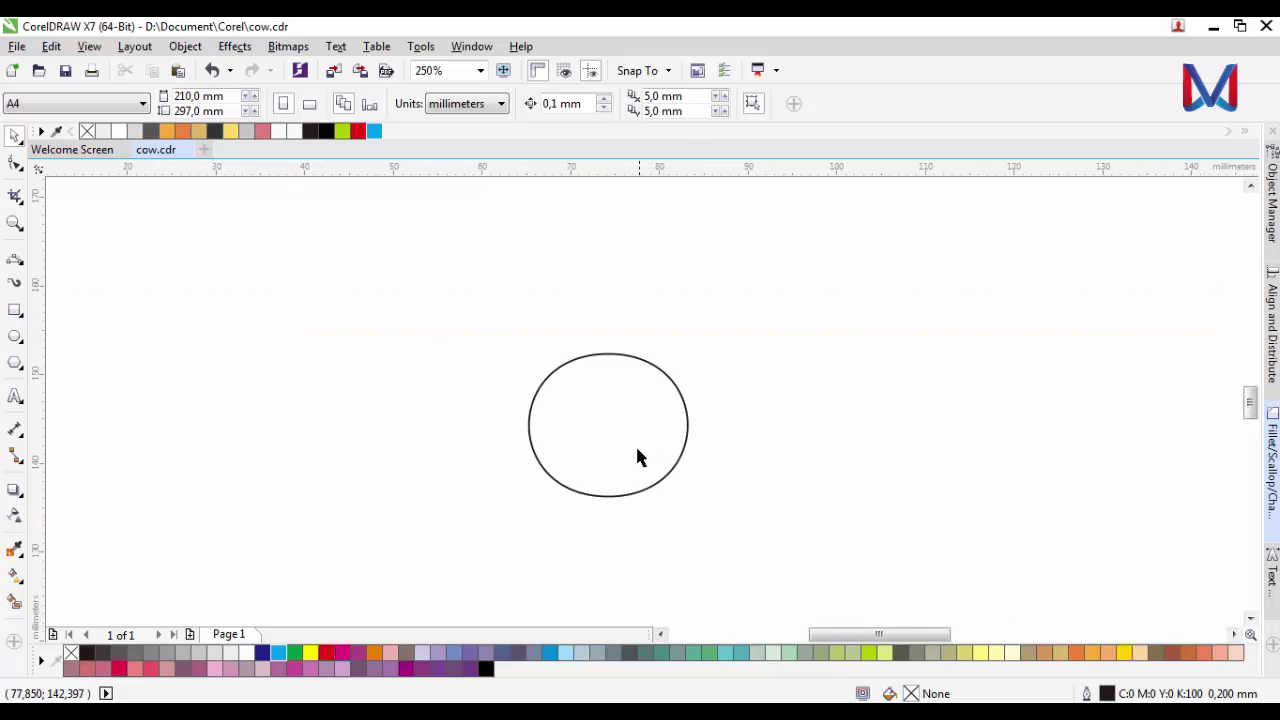
scroll(634, 445, "up", 1)
left_click(584, 543)
left_click_drag(584, 543, 583, 528)
left_click(586, 505)
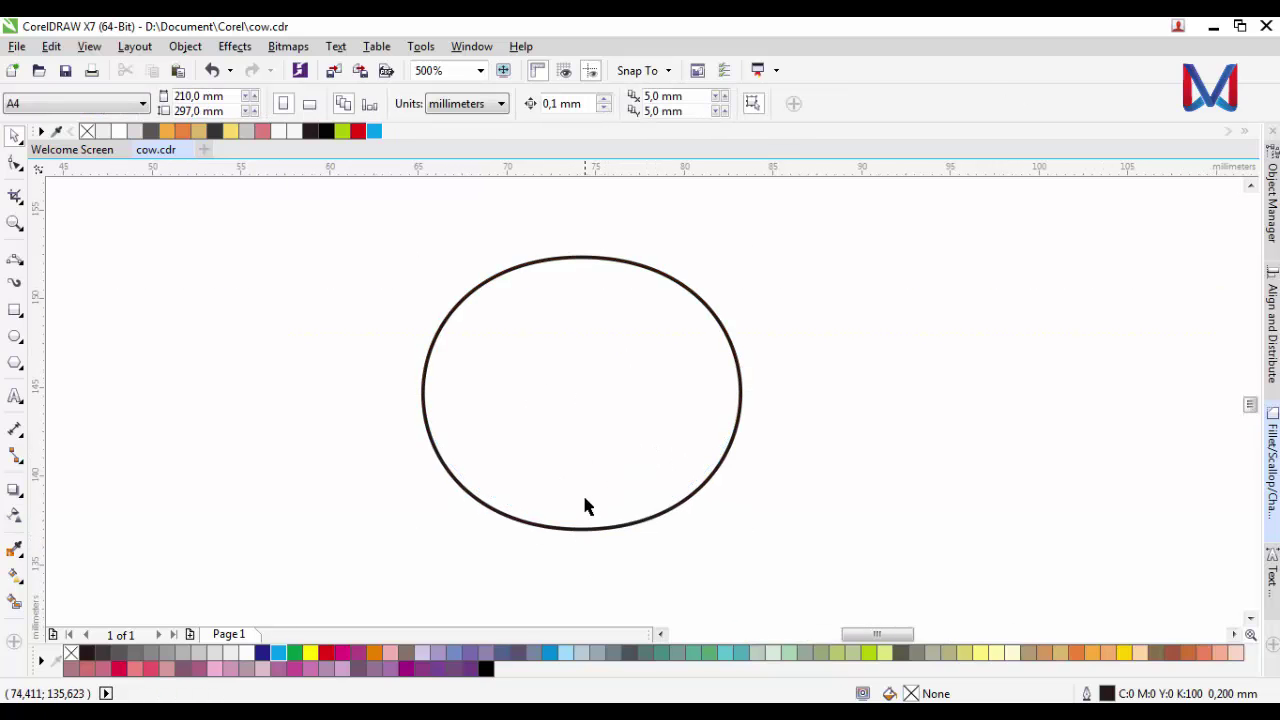
Draw a rectangle about 11.1 by 7.1 mm overlapping the oval's lower left side.
left_click(15, 310)
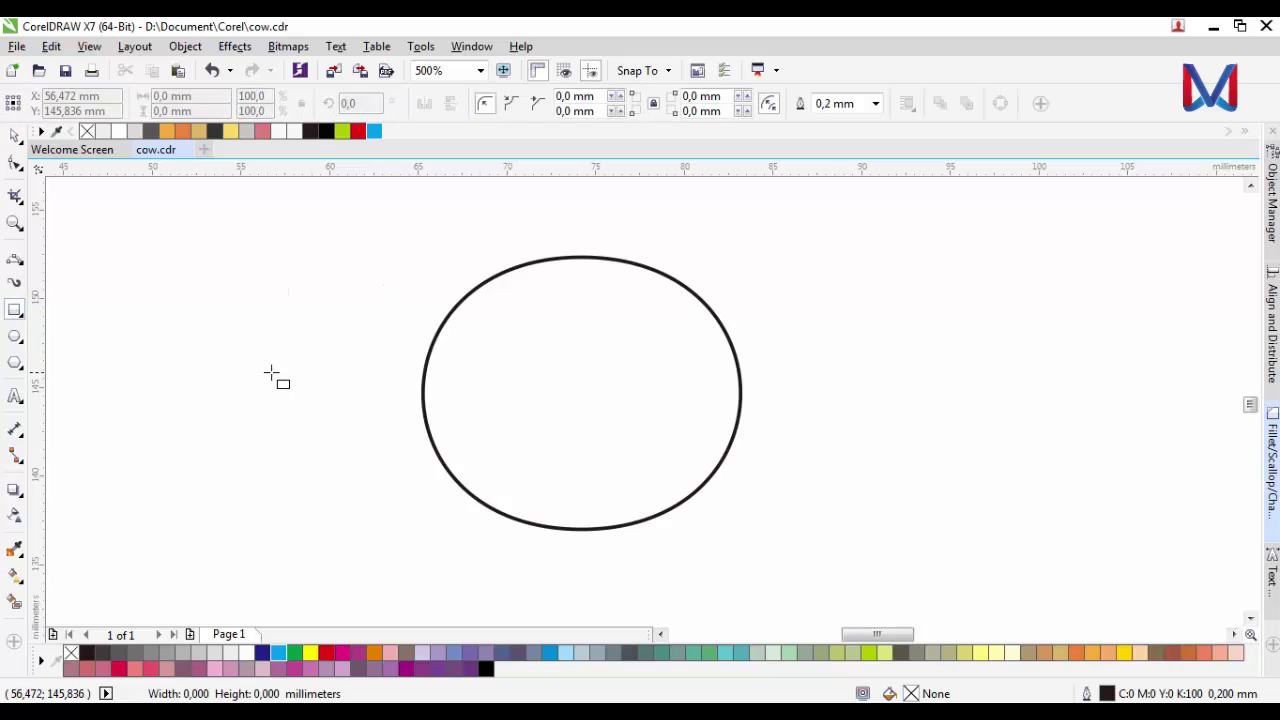
left_click_drag(267, 372, 466, 500)
left_click(14, 136)
left_click(574, 329)
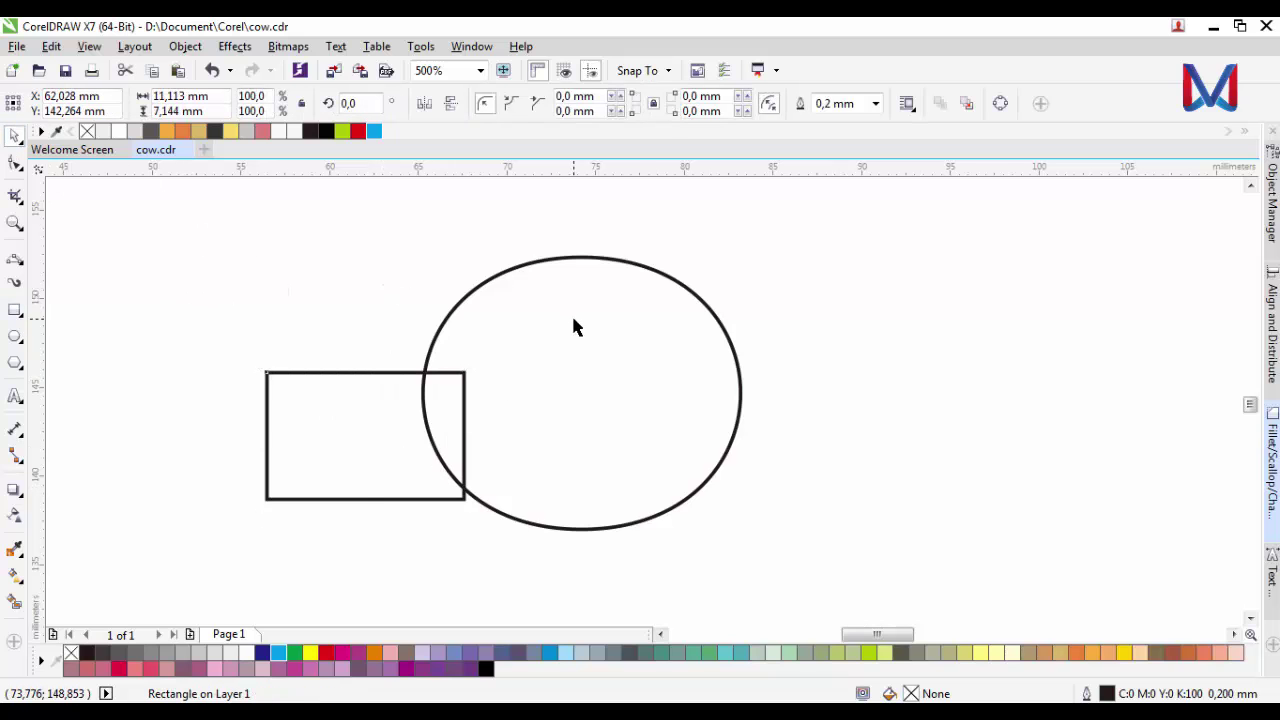
Align the centres of the rectangle and the oval both horizontally and vertically.
key("ctrl+a")
left_click(1276, 302)
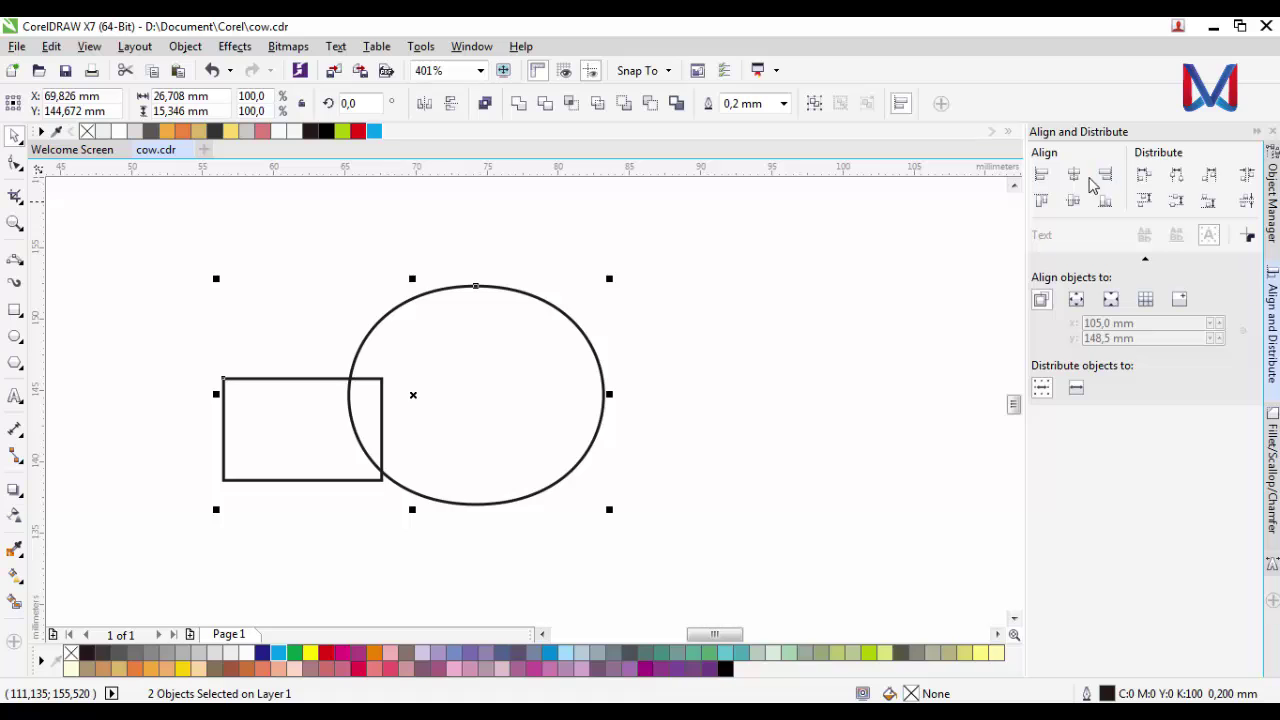
left_click(1073, 174)
left_click(1073, 201)
Move the rectangle straight up over the oval's top edge and widen it symmetrically to about 14 mm.
left_click(493, 385)
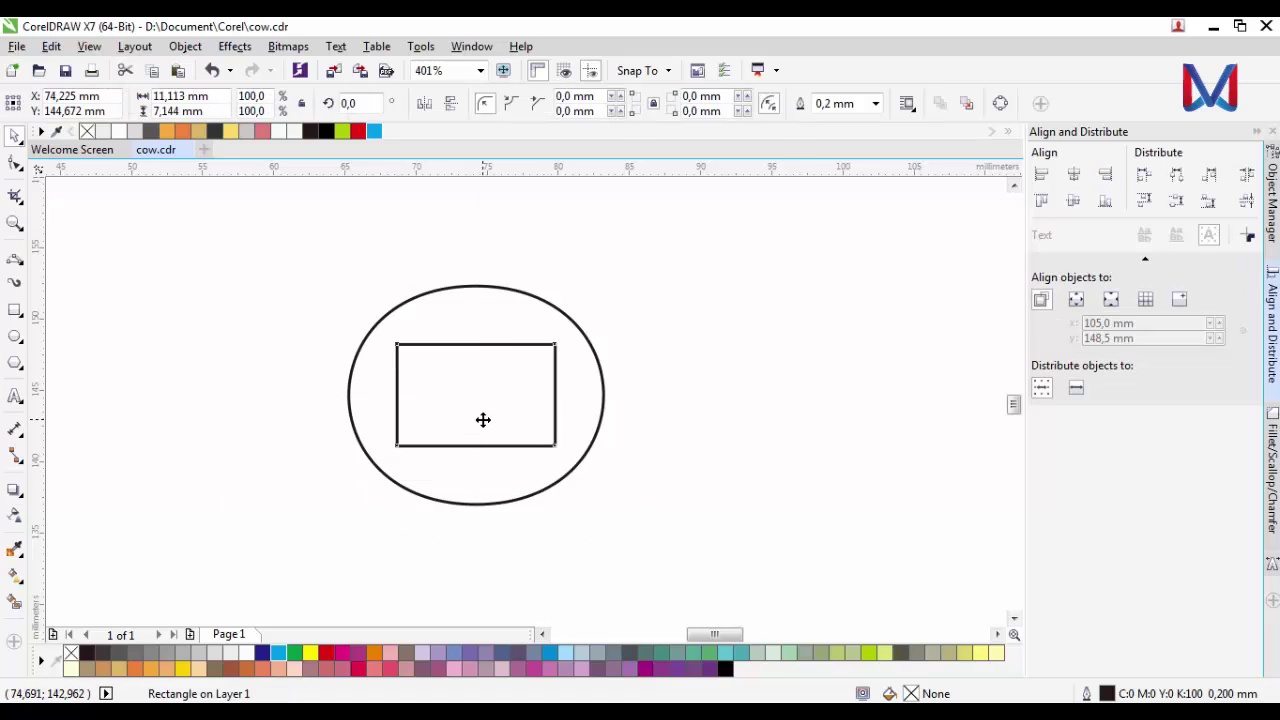
left_click_drag(483, 420, 485, 330)
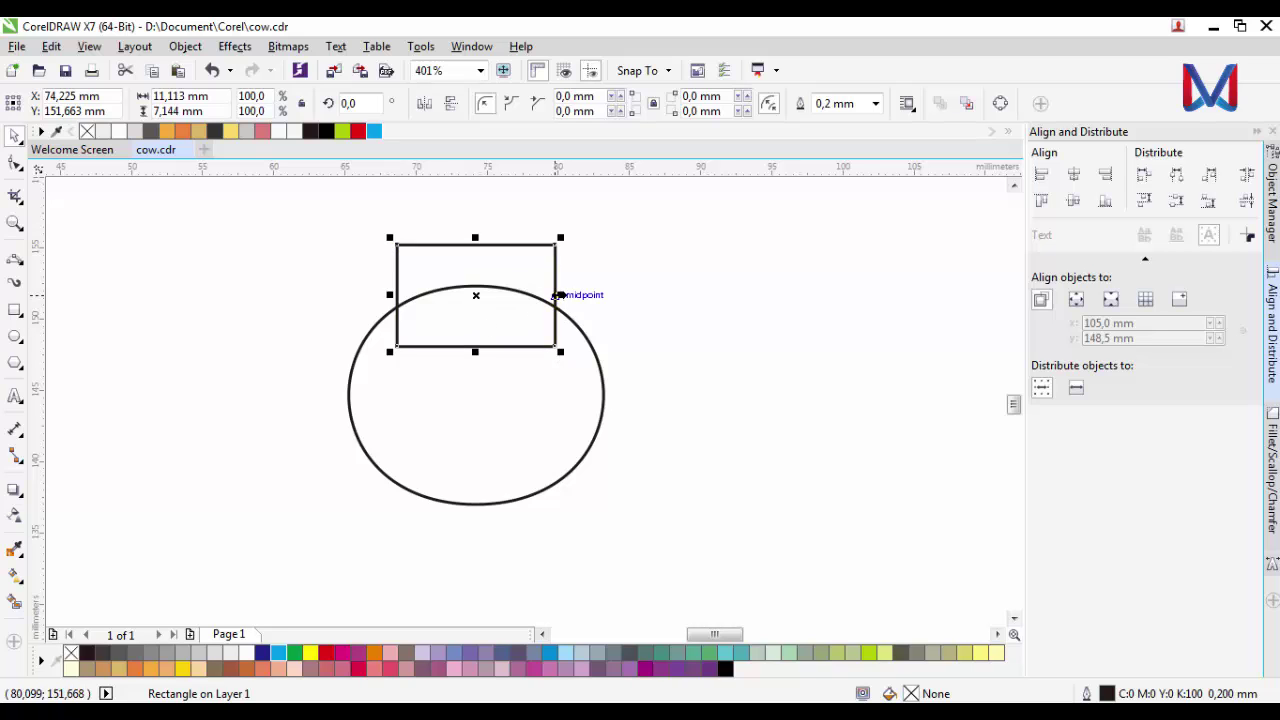
left_click_drag(562, 295, 583, 294)
scroll(589, 334, "down", 2)
scroll(537, 354, "up", 2)
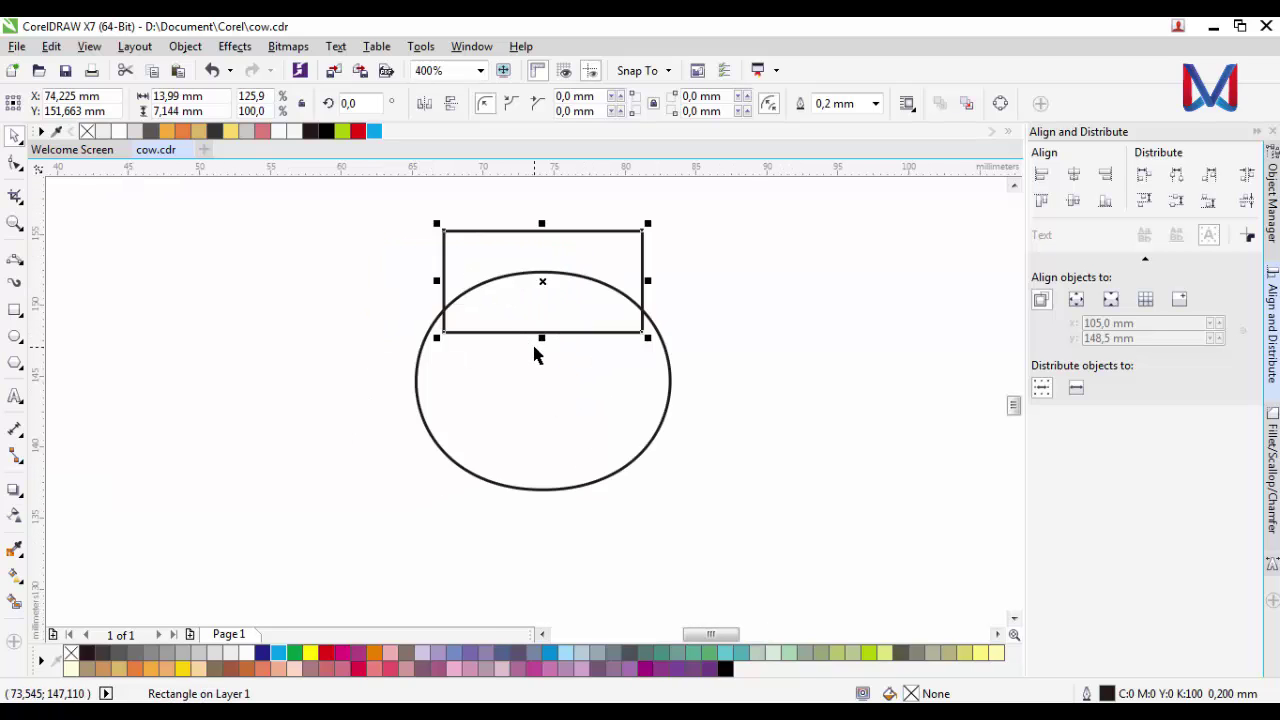
Reduce the oval's height to about 14.9 mm by raising its bottom edge.
scroll(565, 410, "down", 1)
left_click(549, 486)
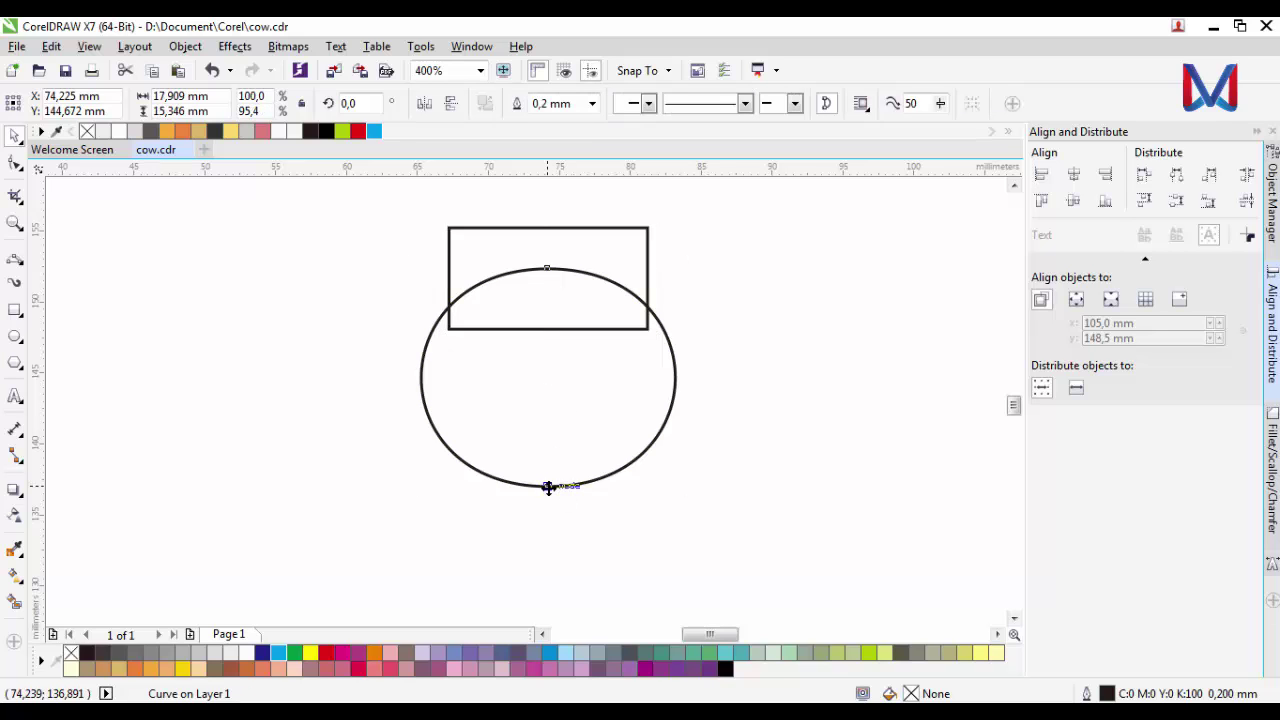
scroll(549, 486, "up", 1)
left_click_drag(553, 490, 552, 478)
scroll(551, 500, "down", 1)
left_click(724, 368)
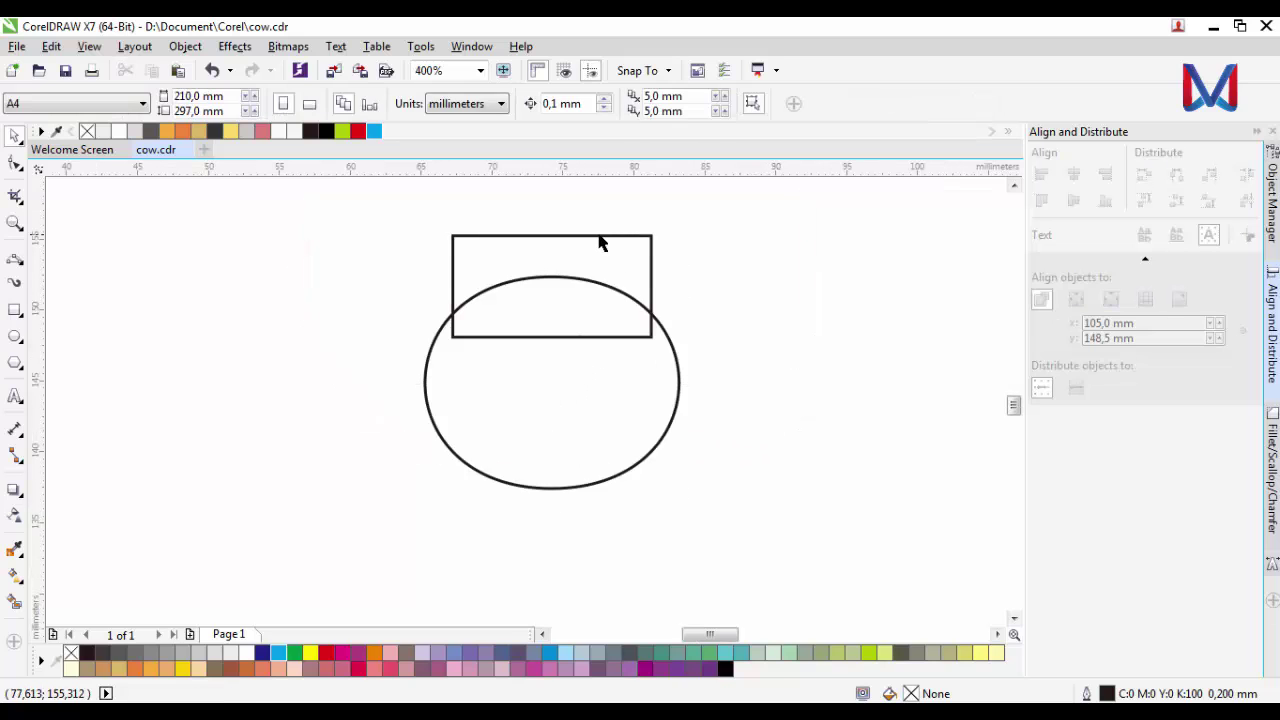
Round all four corners of the rectangle to a radius of about 2.1 mm.
left_click(600, 237)
left_click(15, 163)
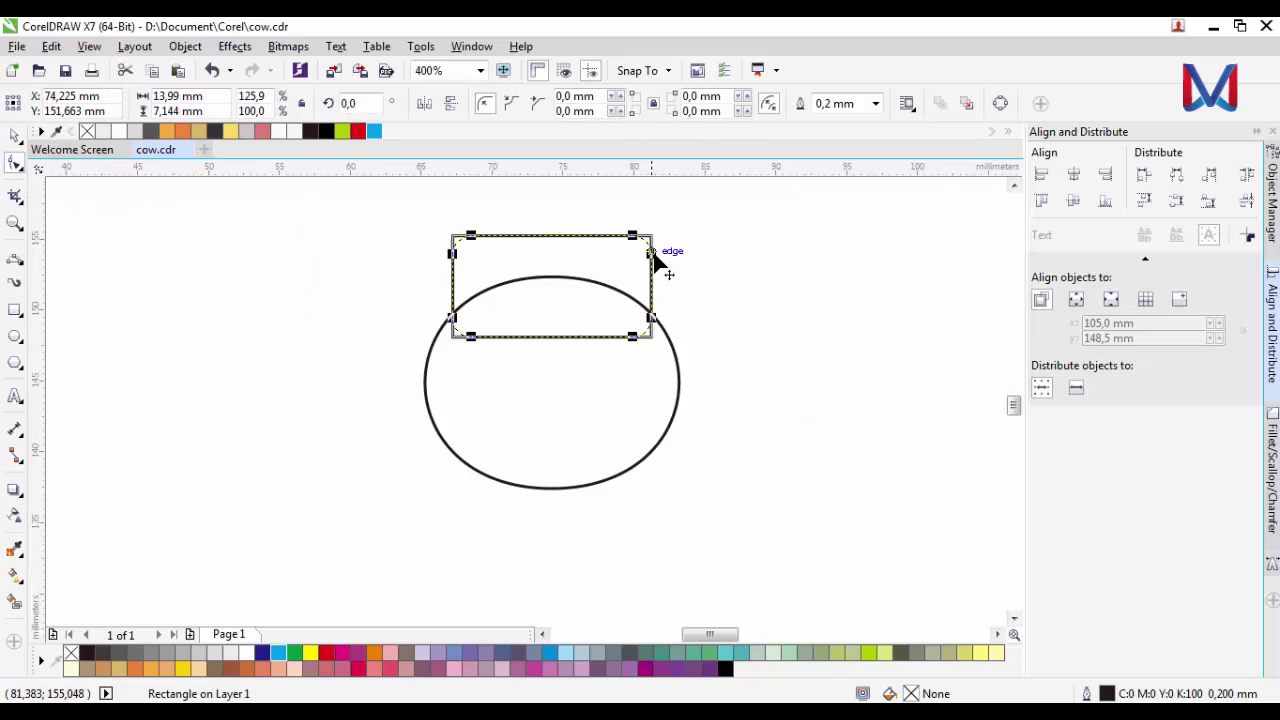
left_click_drag(651, 237, 651, 266)
scroll(575, 295, "up", 1)
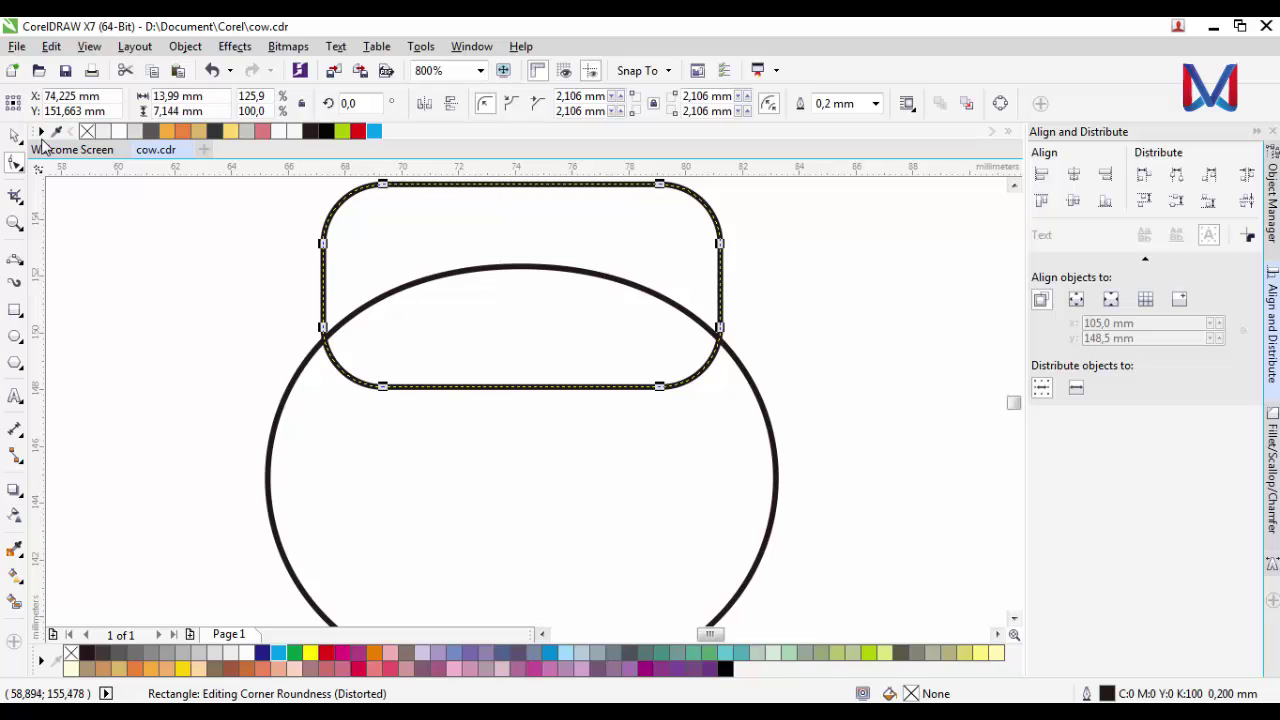
Stretch the rounded rectangle's bottom edge downward to a height of about 7.6 mm.
key("space")
left_click_drag(521, 392, 521, 406)
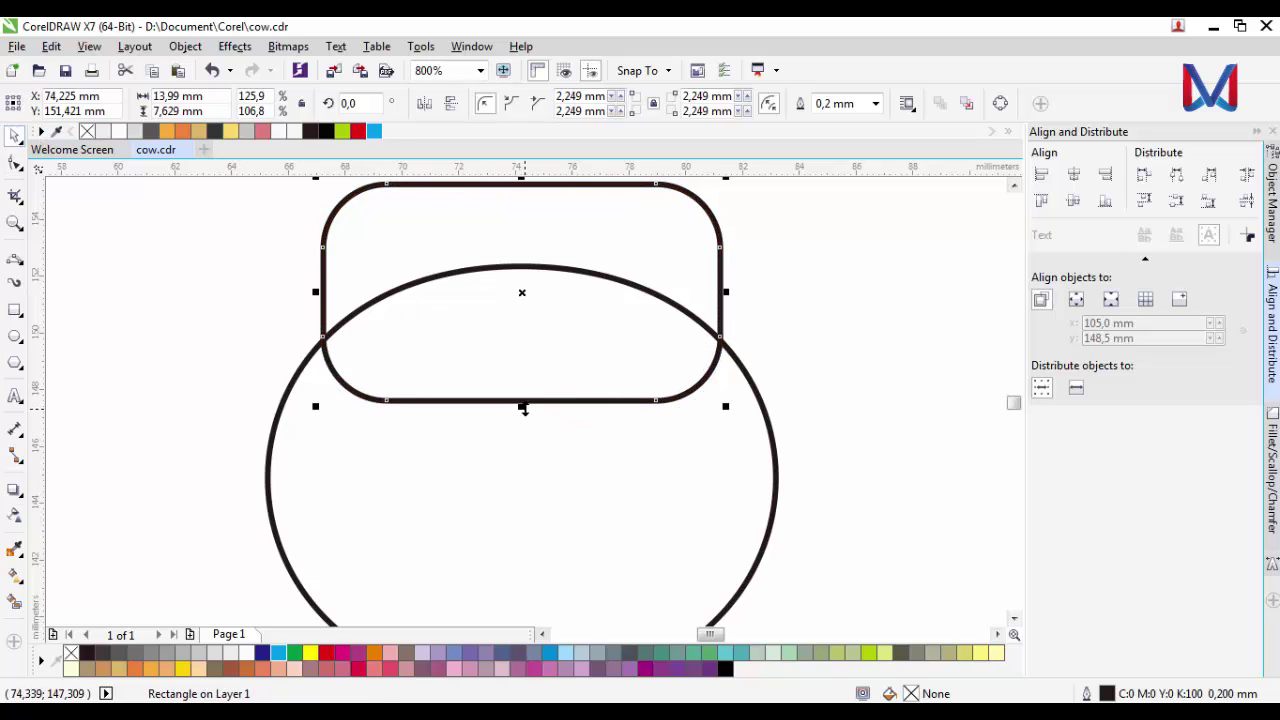
scroll(522, 408, "down", 1)
scroll(565, 377, "up", 1)
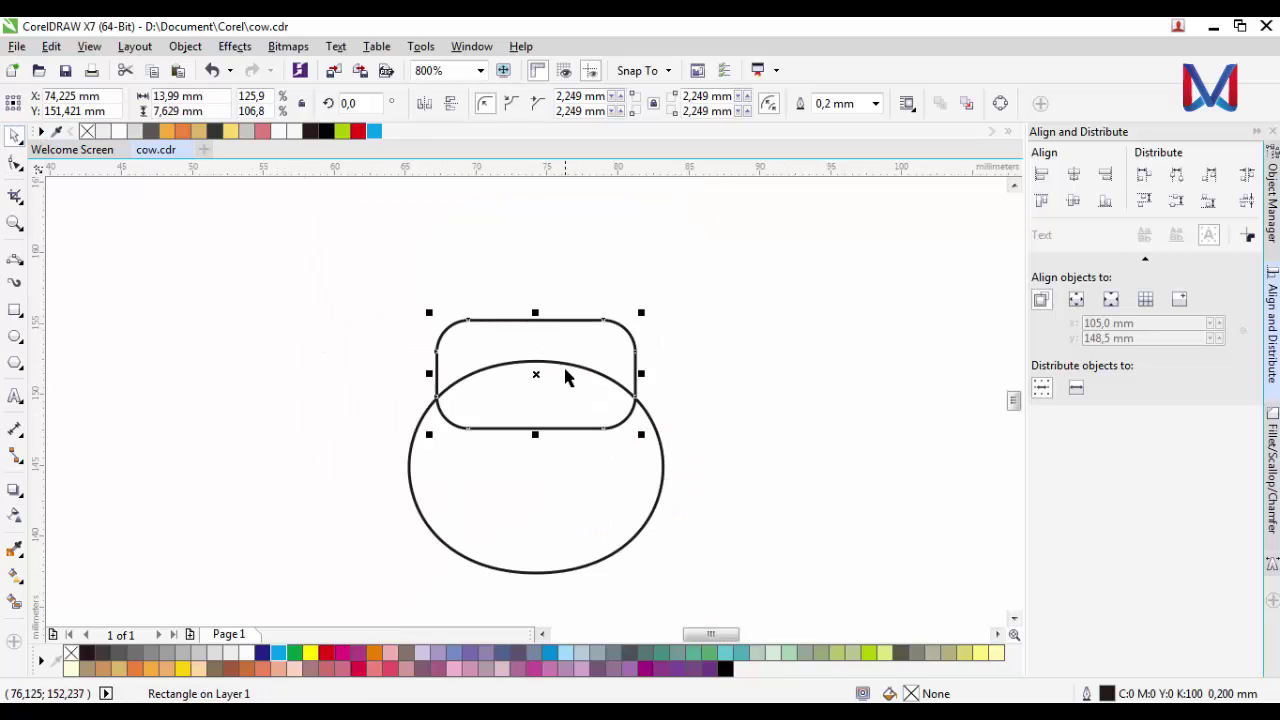
left_click(735, 410)
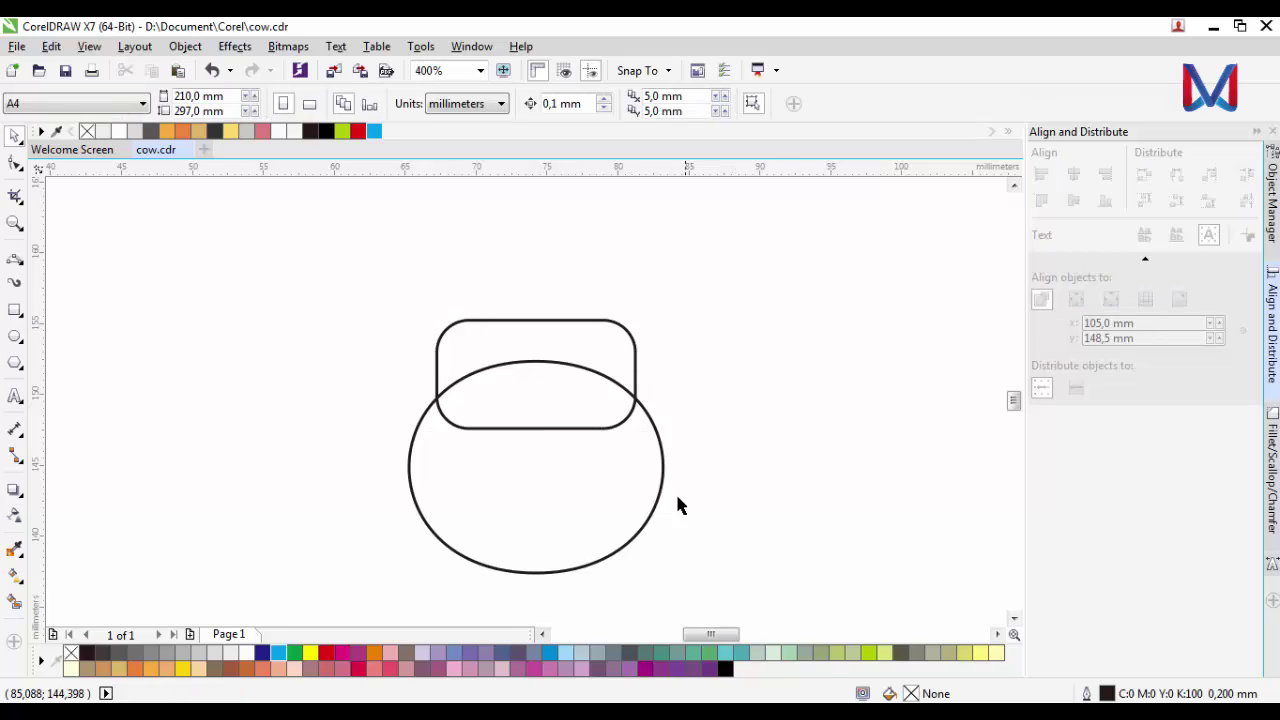
Trim the rounded rectangle with the oval, keeping the oval in place.
left_click(629, 534)
left_click(581, 342, "shift")
left_click(545, 103)
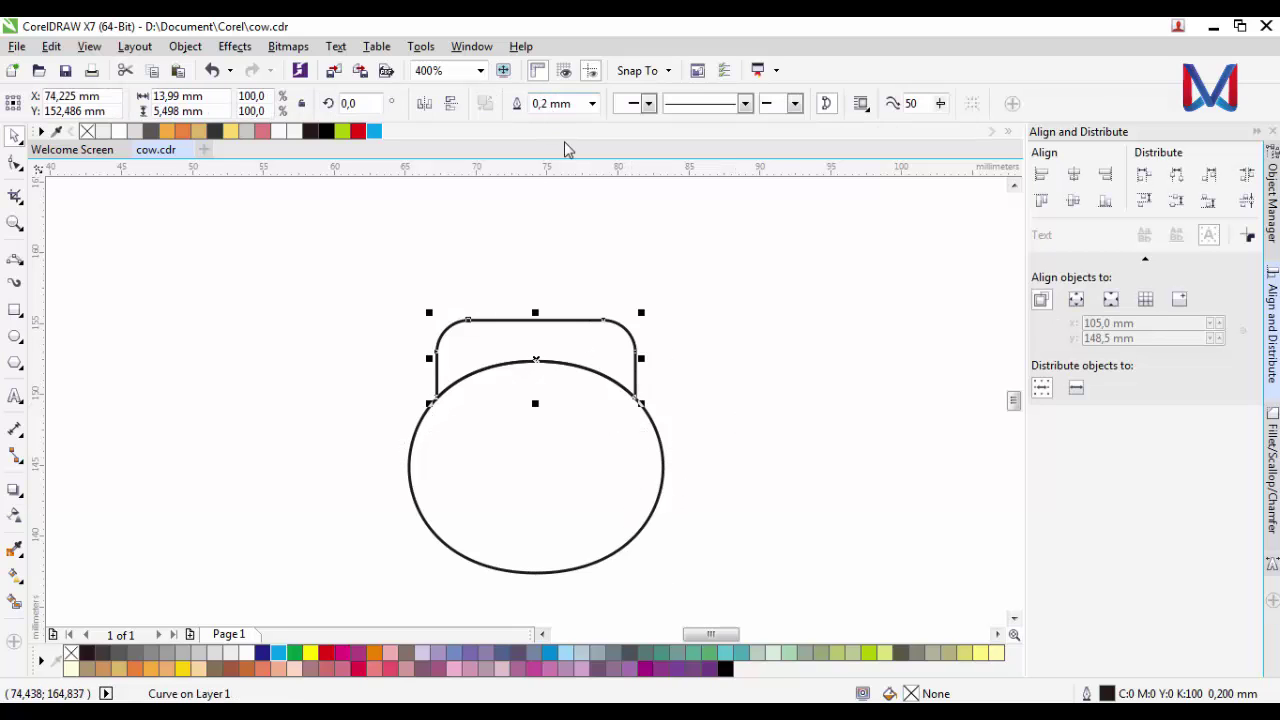
left_click(603, 345)
scroll(566, 354, "up", 1)
left_click(543, 440)
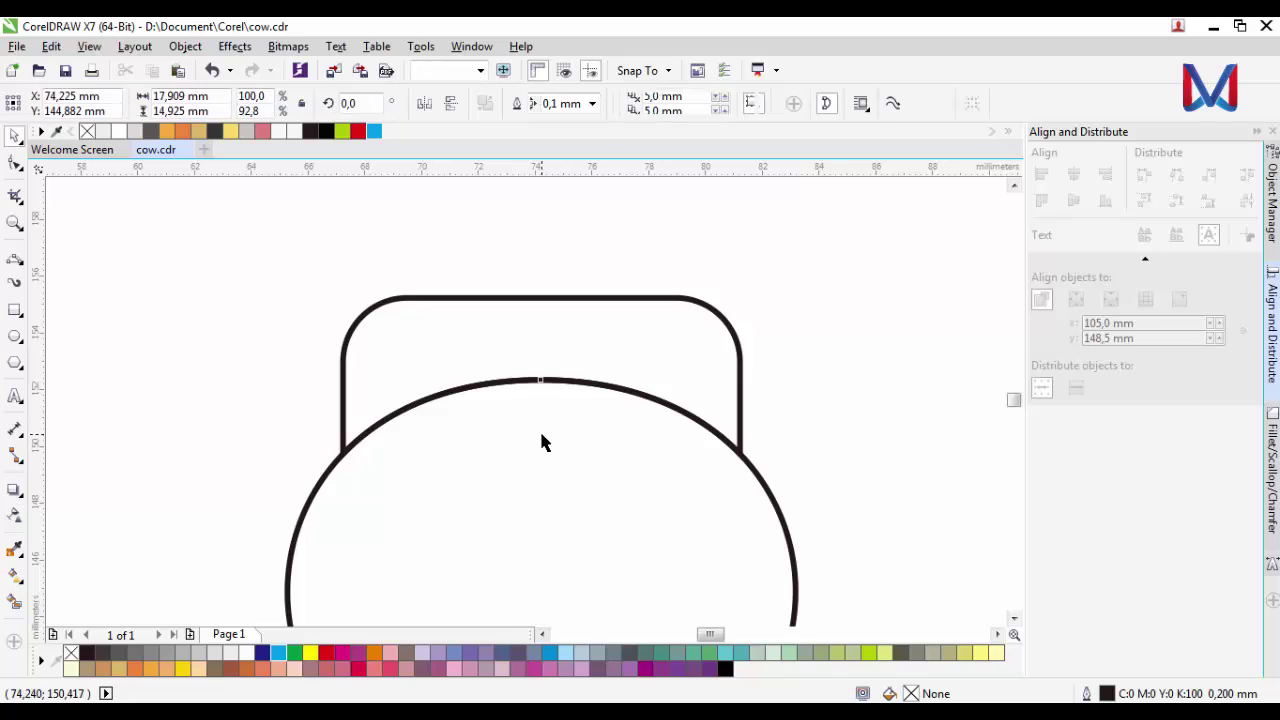
Convert the trimmed shape's straight top edge to a curve and bend it upward into an arch.
left_click(15, 163)
left_click(537, 297)
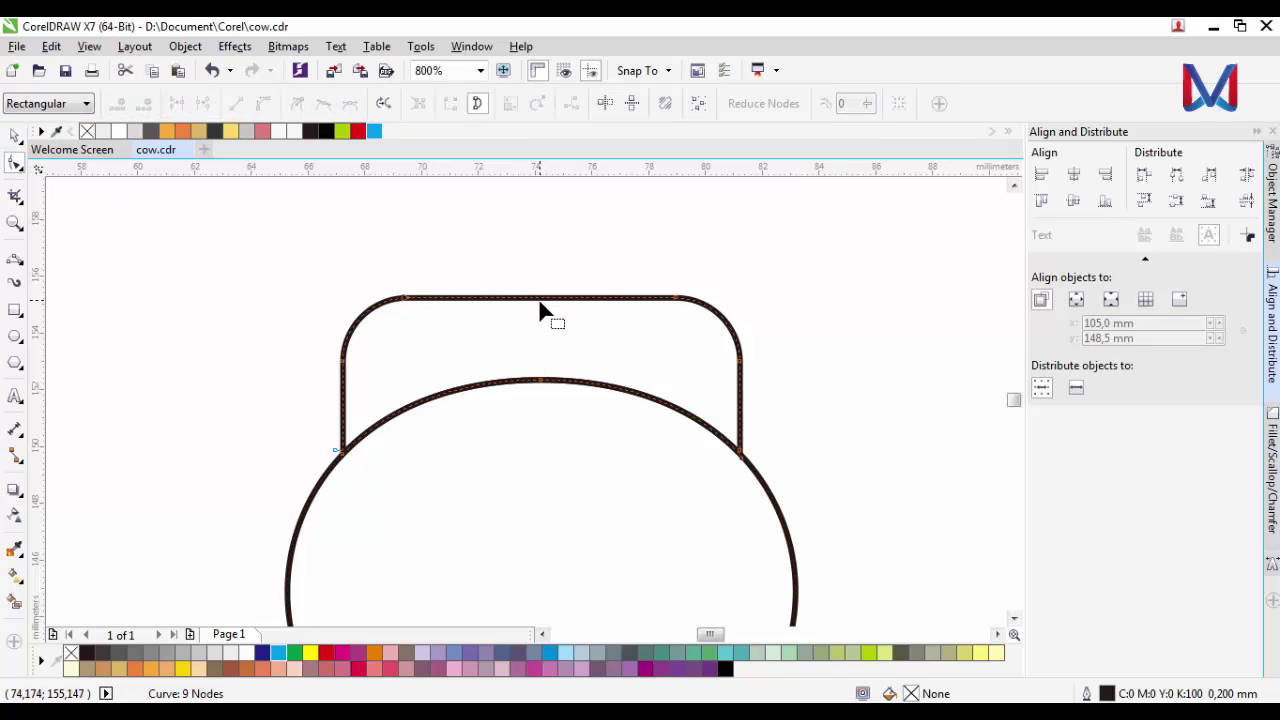
left_click(533, 298)
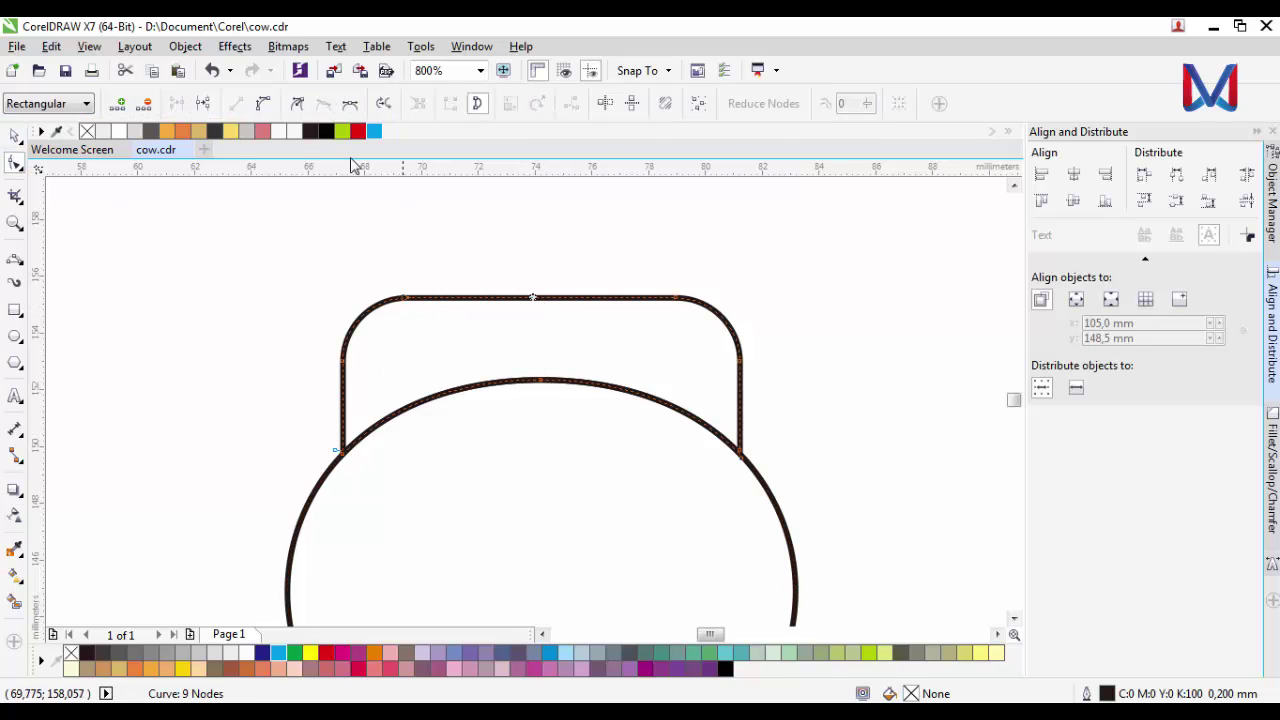
left_click(264, 104)
left_click_drag(535, 299, 527, 262)
Try to smooth the arched top by deleting the nodes at both of its ends.
double_click(405, 299)
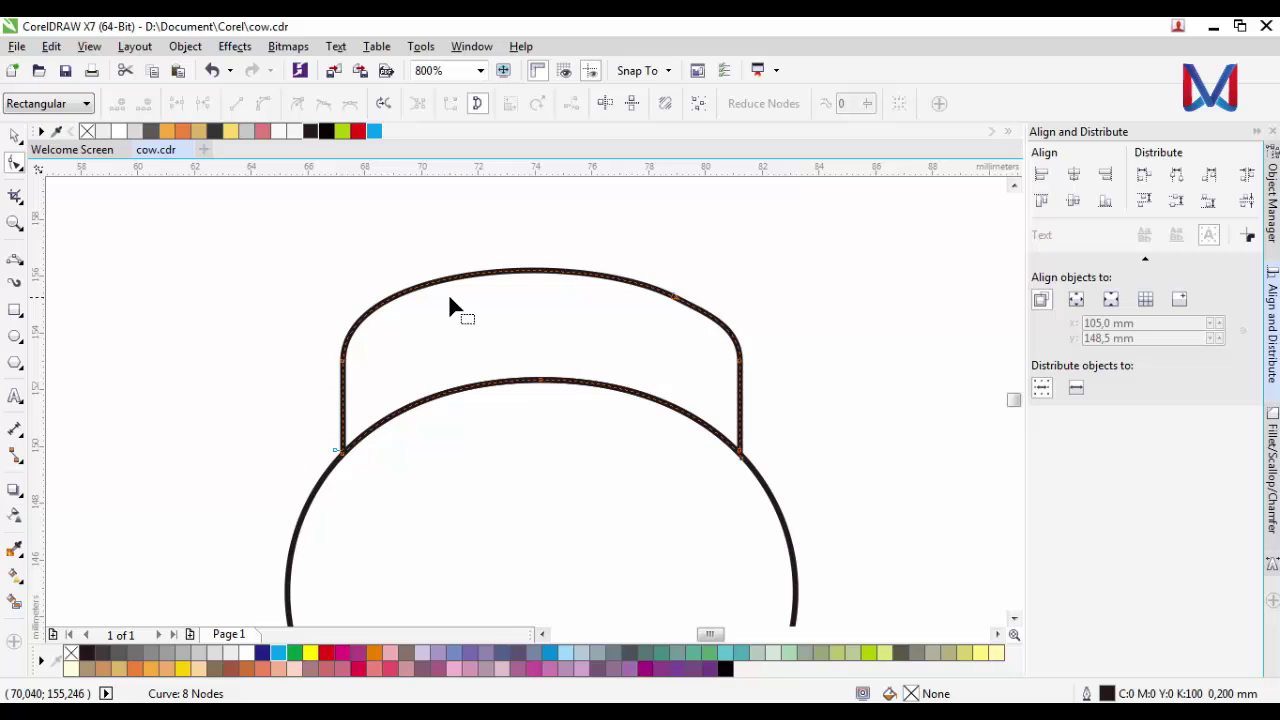
double_click(679, 304)
left_click_drag(542, 273, 545, 266)
scroll(557, 286, "down", 2)
scroll(563, 370, "up", 2)
key("ctrl+z")
key("ctrl+z")
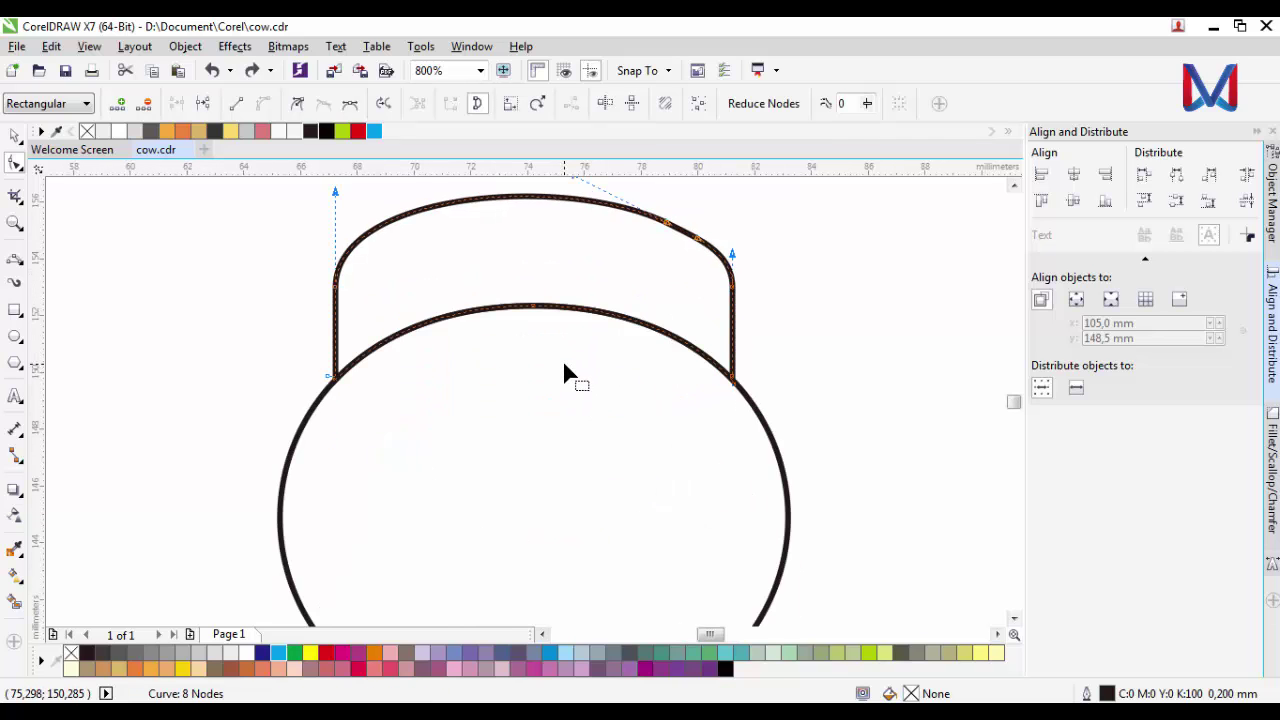
scroll(564, 372, "down", 2)
scroll(563, 370, "up", 4)
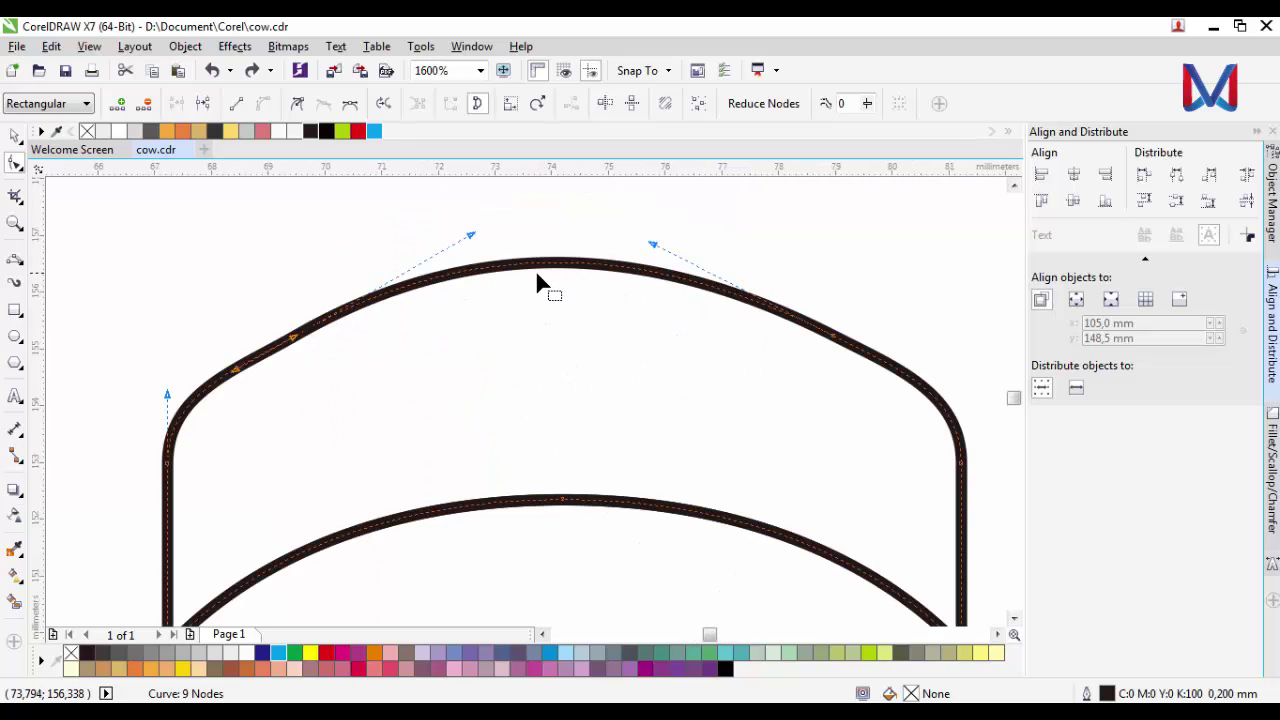
Try lowering the middle node of the trimmed shape's bottom edge to just below the oval's top.
scroll(543, 275, "down", 4)
scroll(540, 372, "up", 2)
scroll(521, 346, "up", 1)
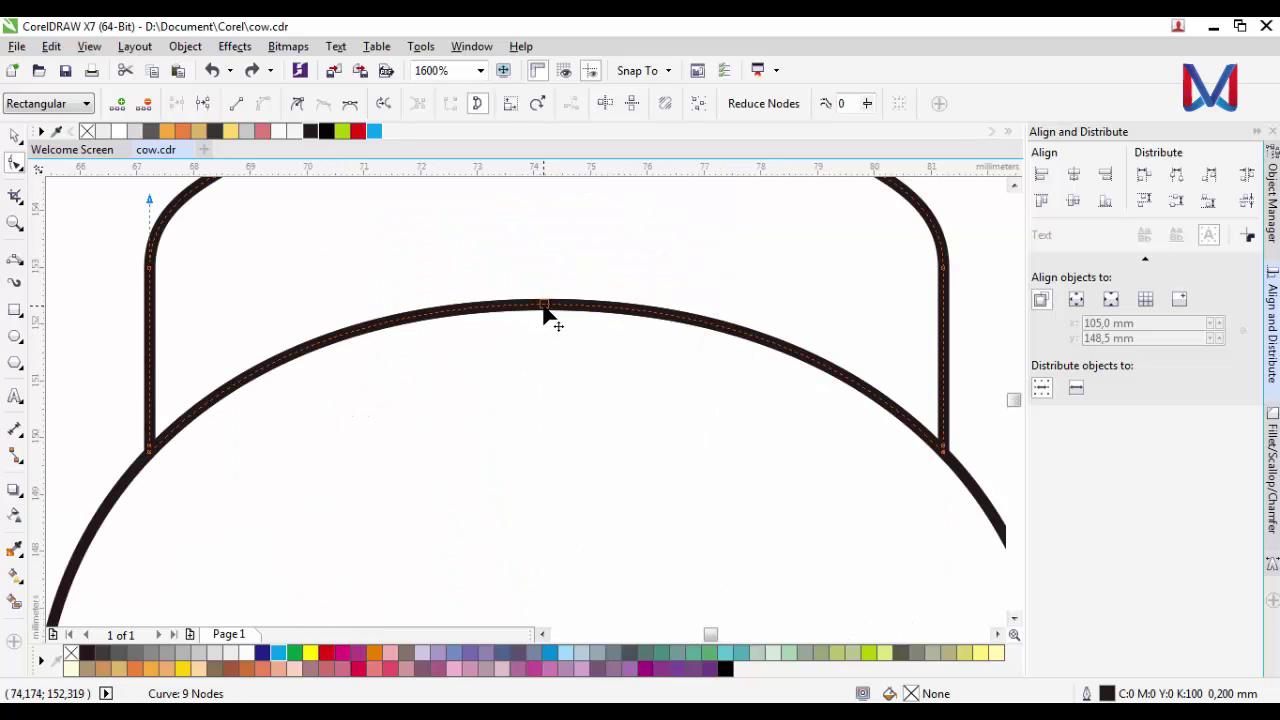
left_click_drag(543, 310, 549, 345)
left_click(550, 308)
left_click(544, 305)
key("ctrl+z")
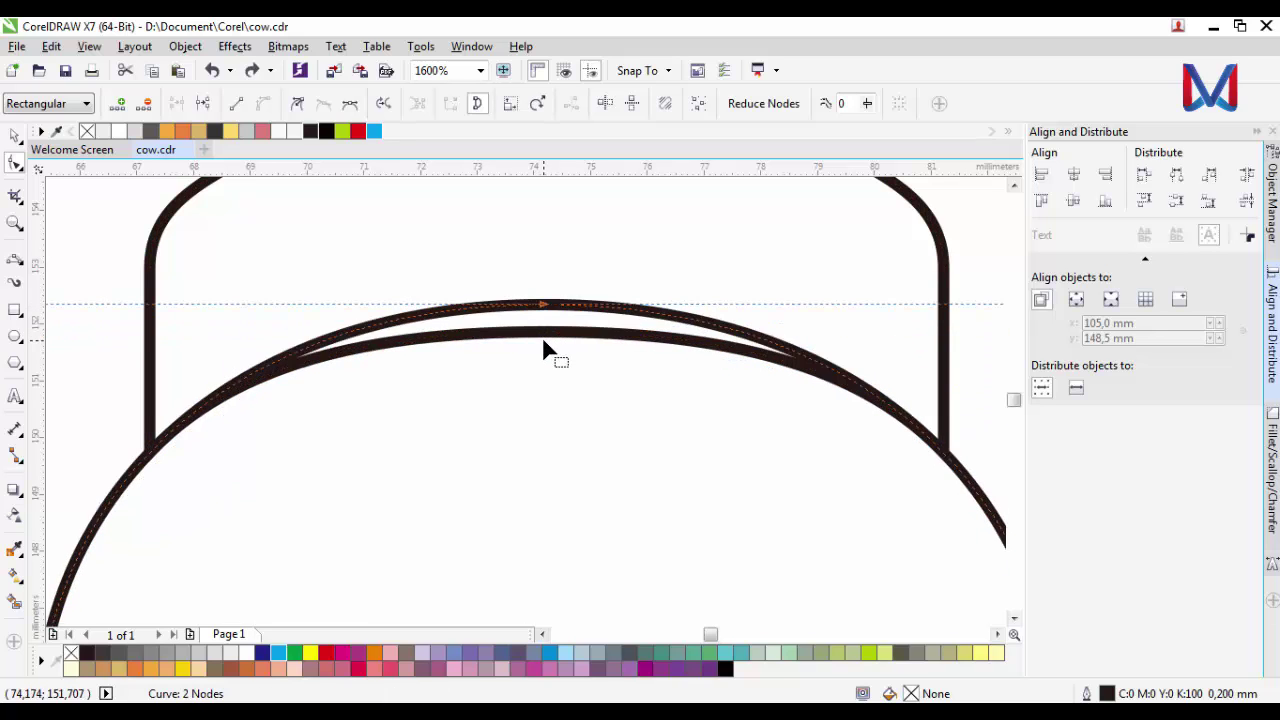
Try to pull the oval's top node down onto the trimmed shape's lowered bottom edge.
left_click(542, 337)
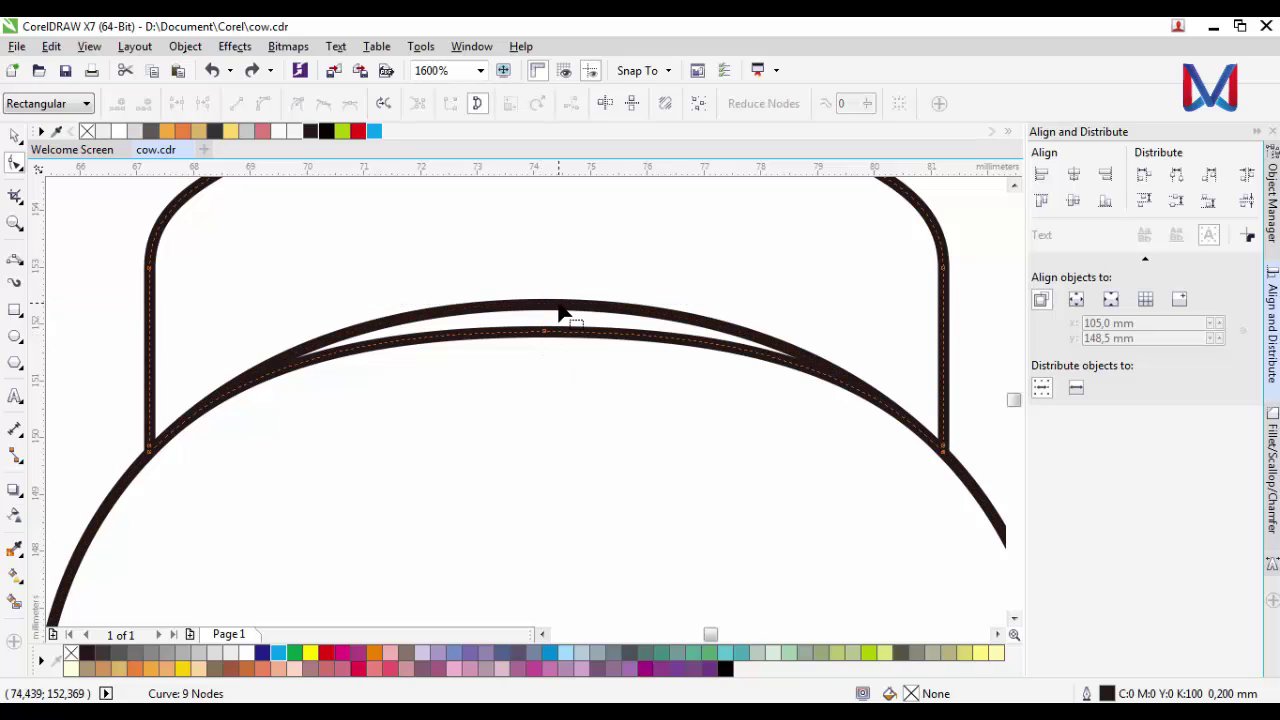
left_click_drag(548, 310, 544, 339)
scroll(540, 358, "down", 1)
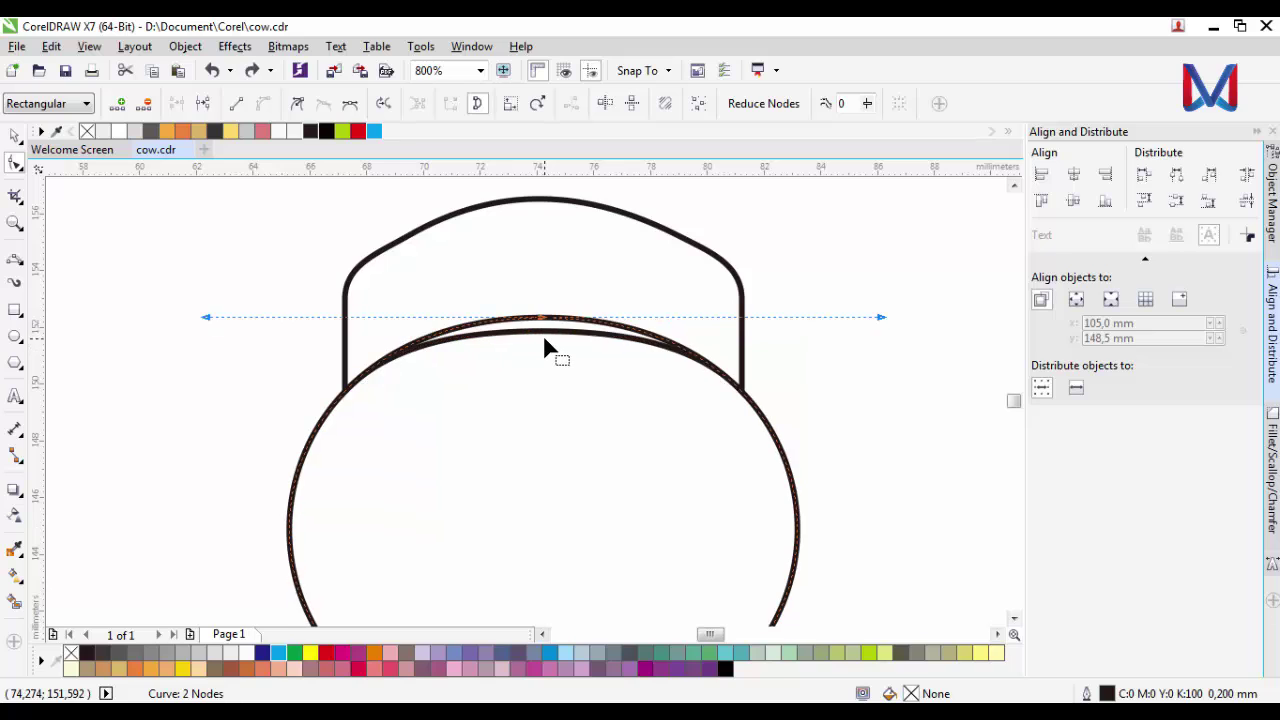
Undo the lowering of the trimmed shape's bottom edge.
left_click(14, 135)
left_click(108, 259)
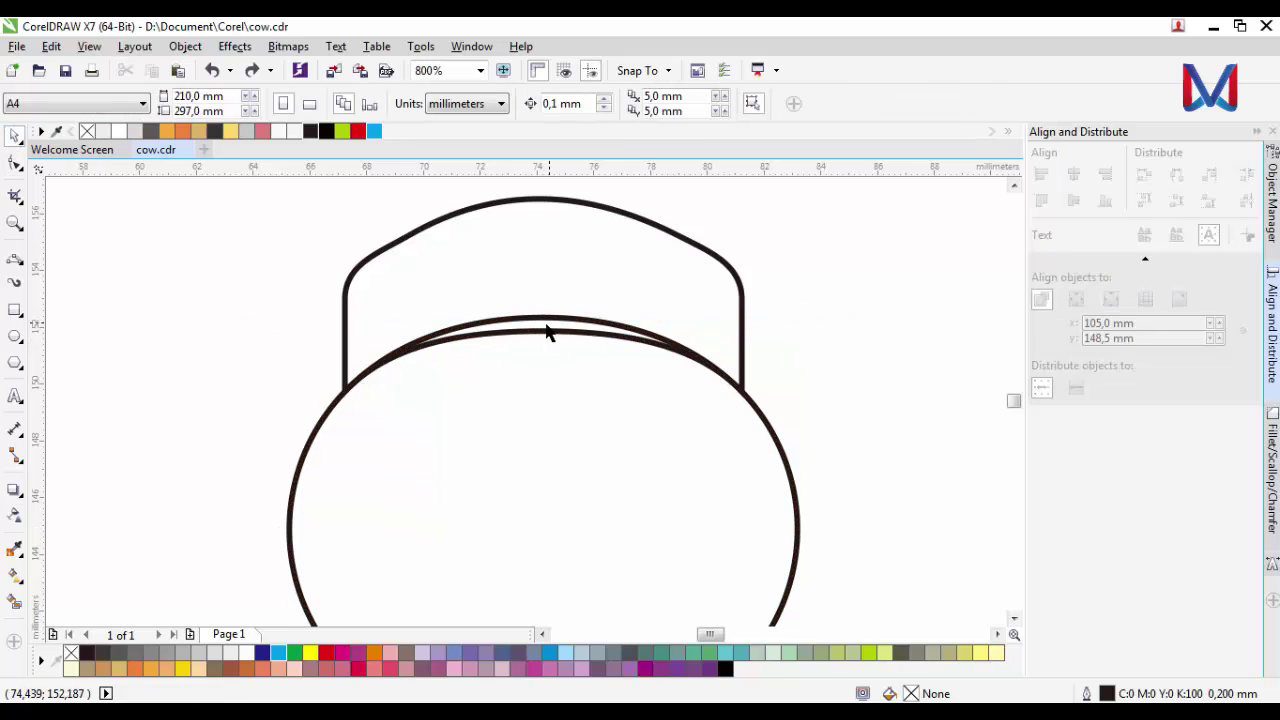
left_click(545, 342)
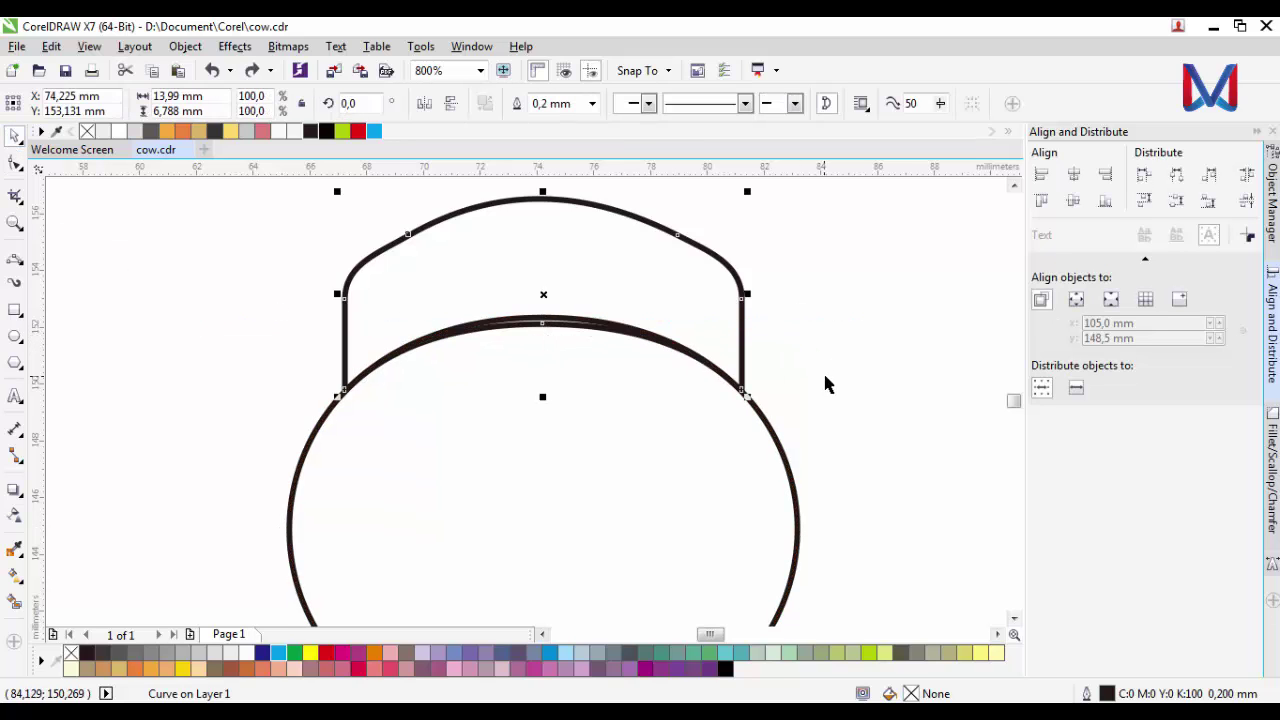
key("Delete")
Raise the oval's bottom node slightly, making the oval about 14.4 mm high.
left_click(533, 317)
scroll(531, 314, "up", 1)
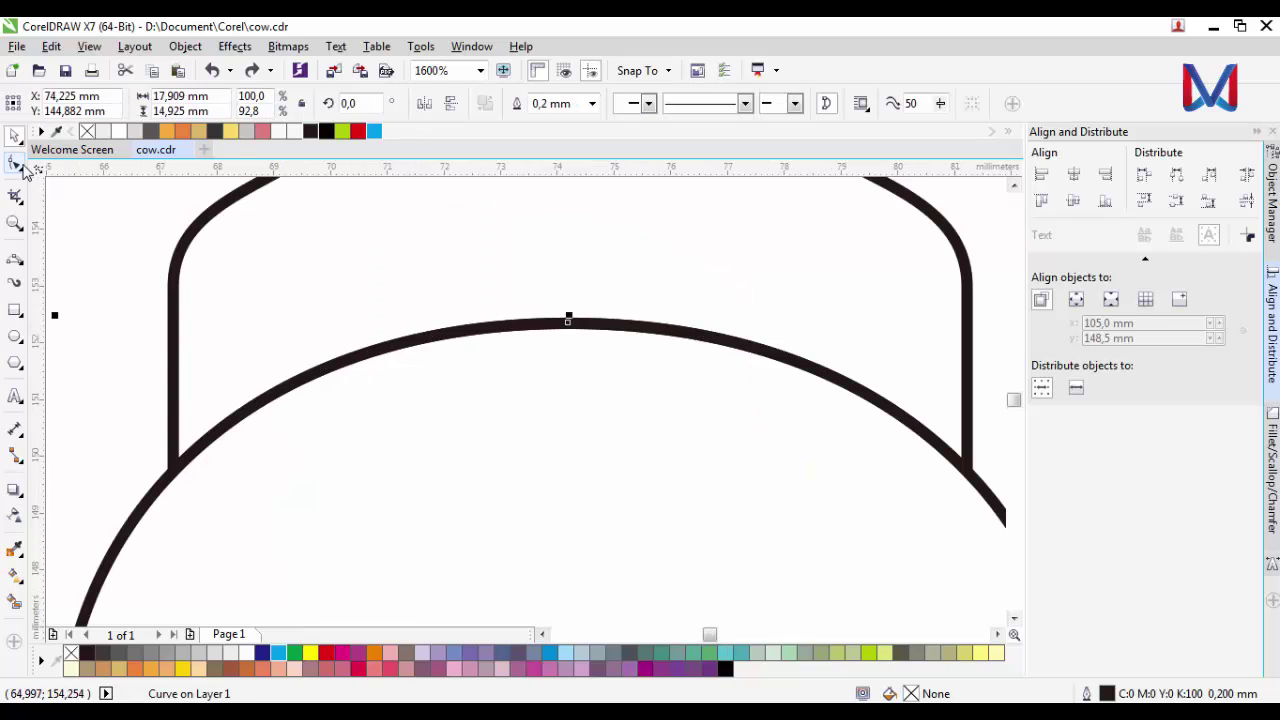
left_click(14, 162)
scroll(575, 333, "down", 2)
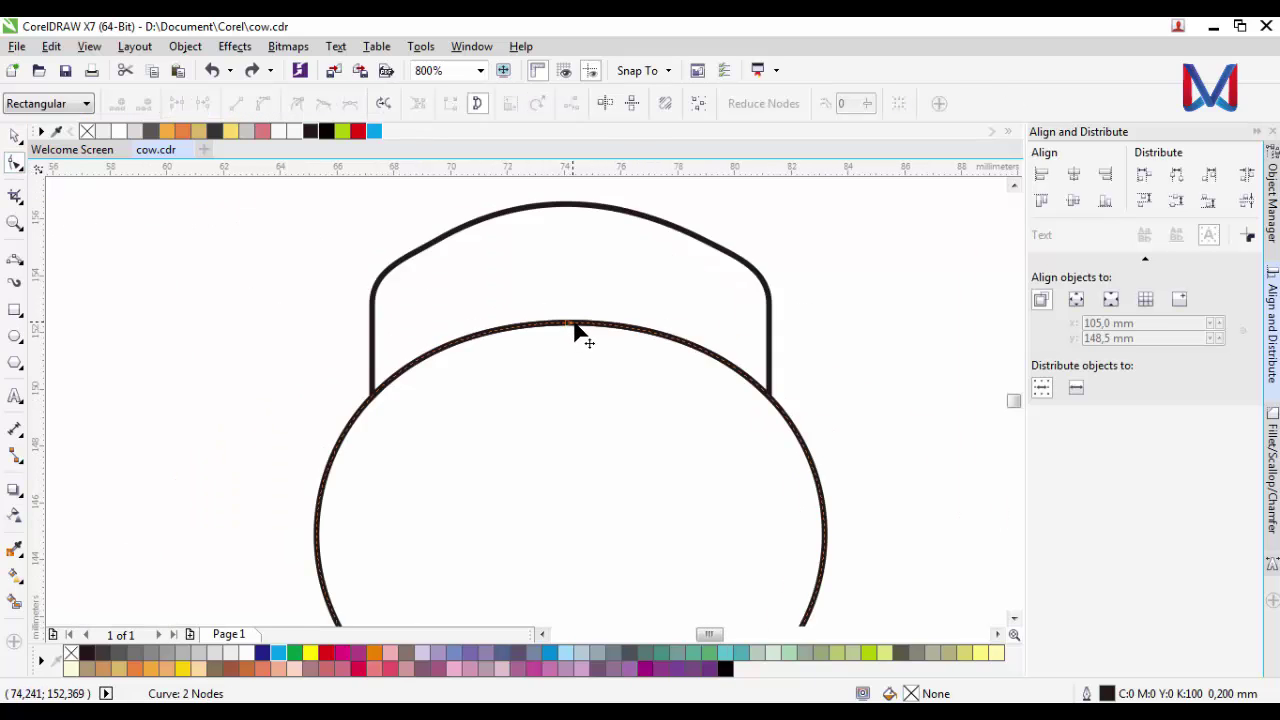
scroll(582, 538, "up", 1)
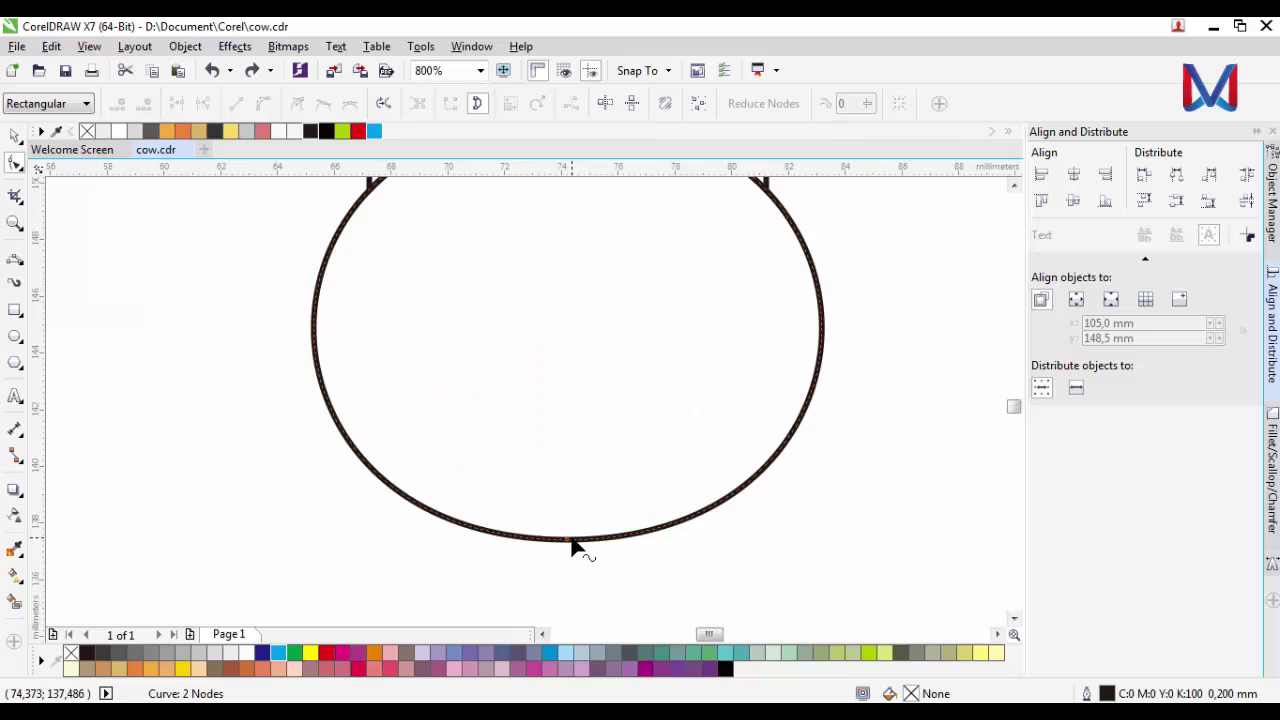
left_click_drag(571, 537, 569, 526)
scroll(569, 526, "down", 1)
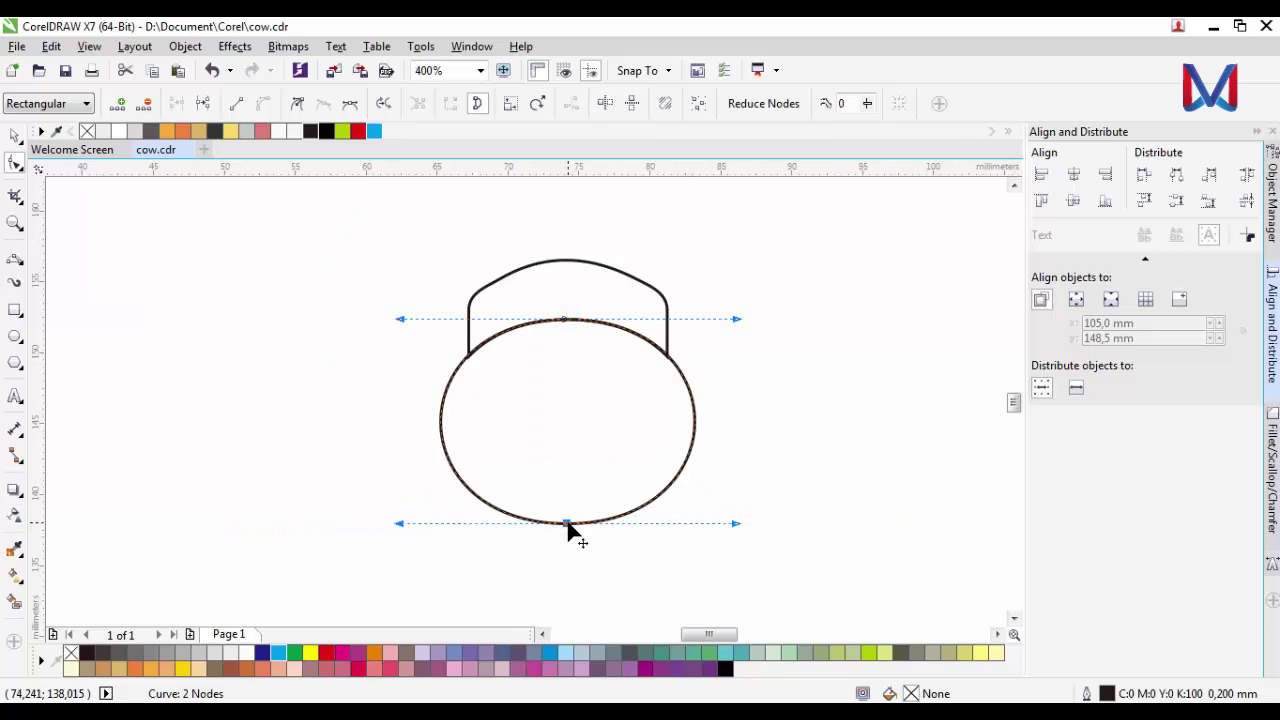
scroll(523, 337, "up", 1)
Nudge the oval down by 0.1 mm and deselect it.
left_click(14, 136)
scroll(526, 330, "up", 1)
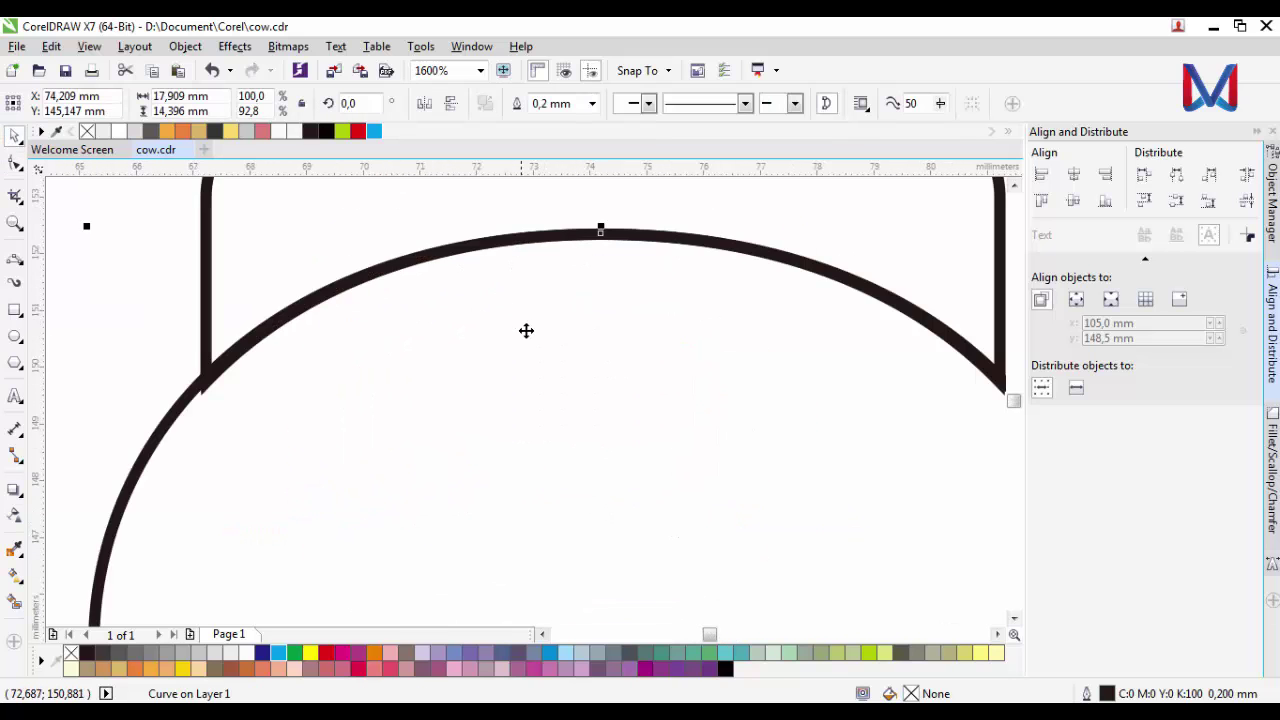
scroll(528, 335, "down", 1)
scroll(526, 338, "down", 1)
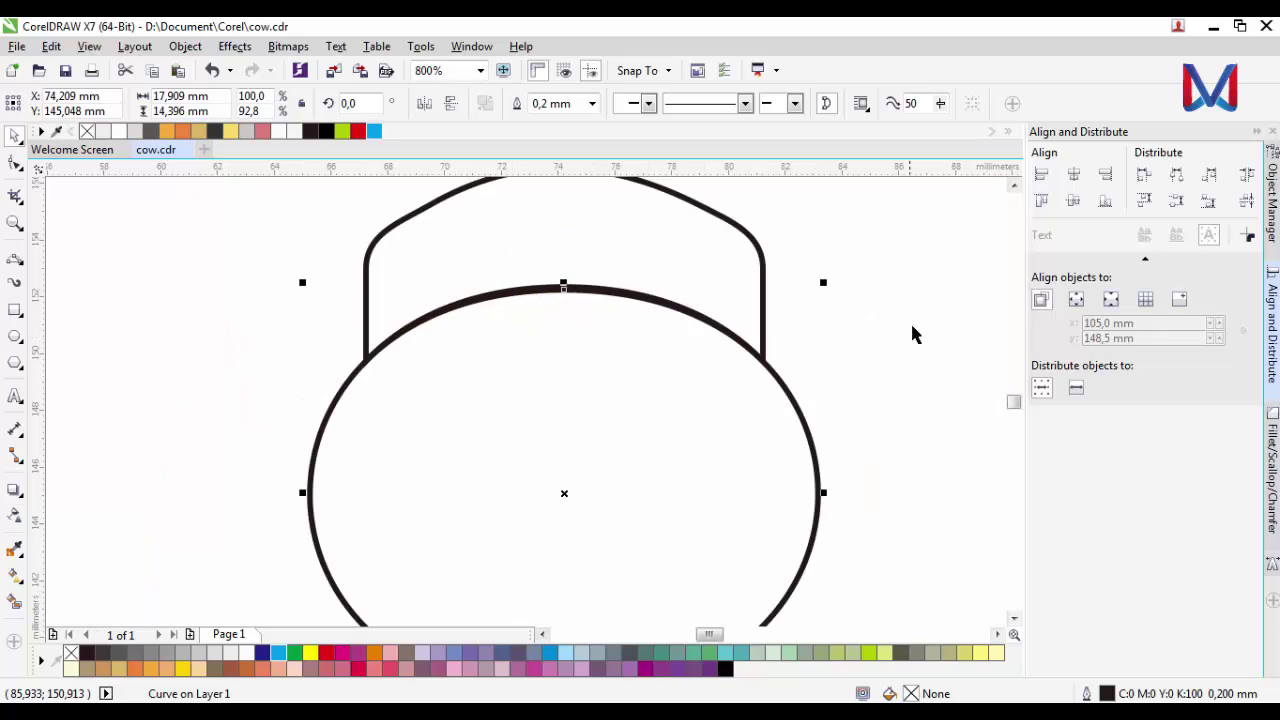
left_click(914, 334)
scroll(630, 372, "down", 1)
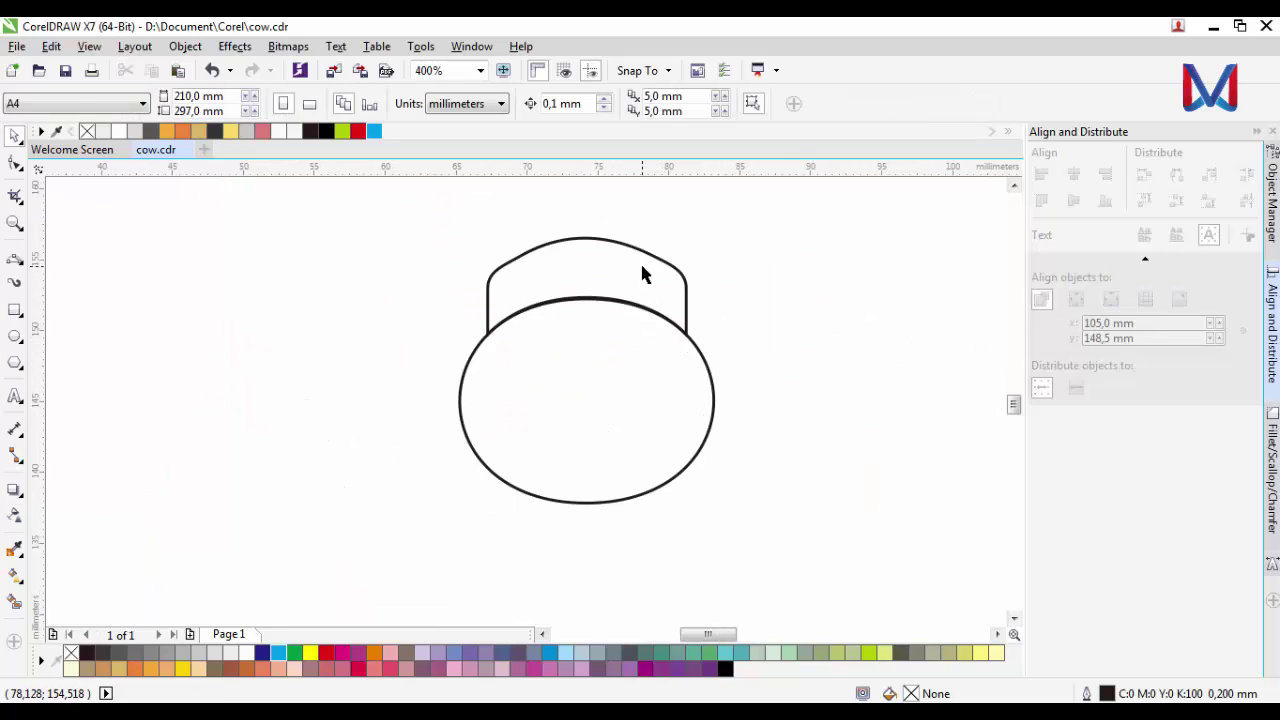
Try to round the shape above the oval into a dome by deleting its side and arch-end nodes on both sides.
scroll(642, 273, "up", 1)
left_click(637, 271)
left_click(15, 163)
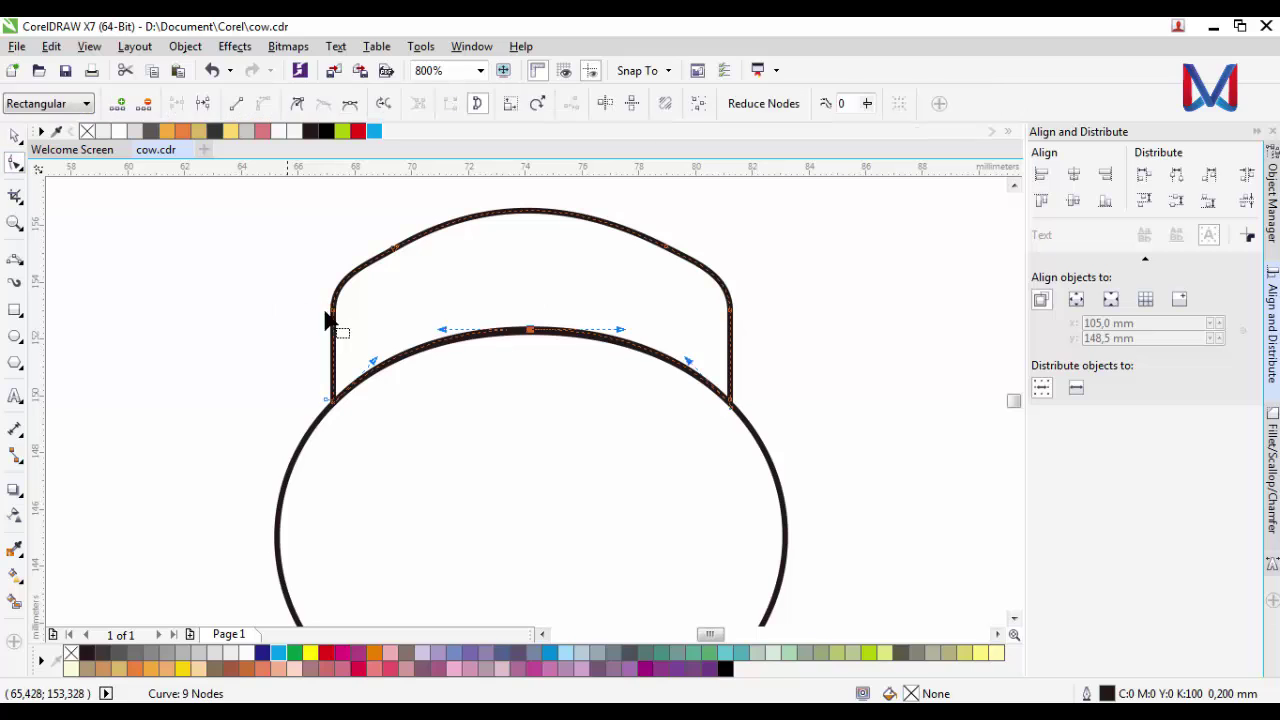
double_click(394, 249)
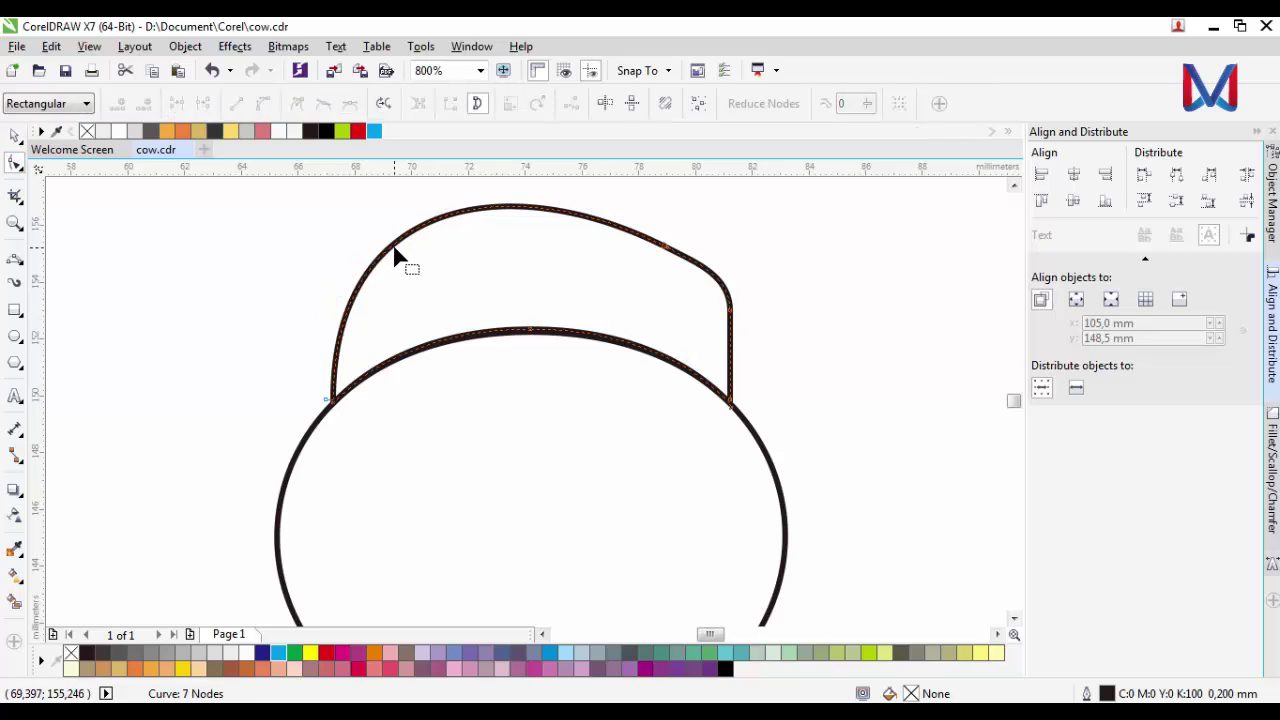
double_click(729, 313)
double_click(663, 246)
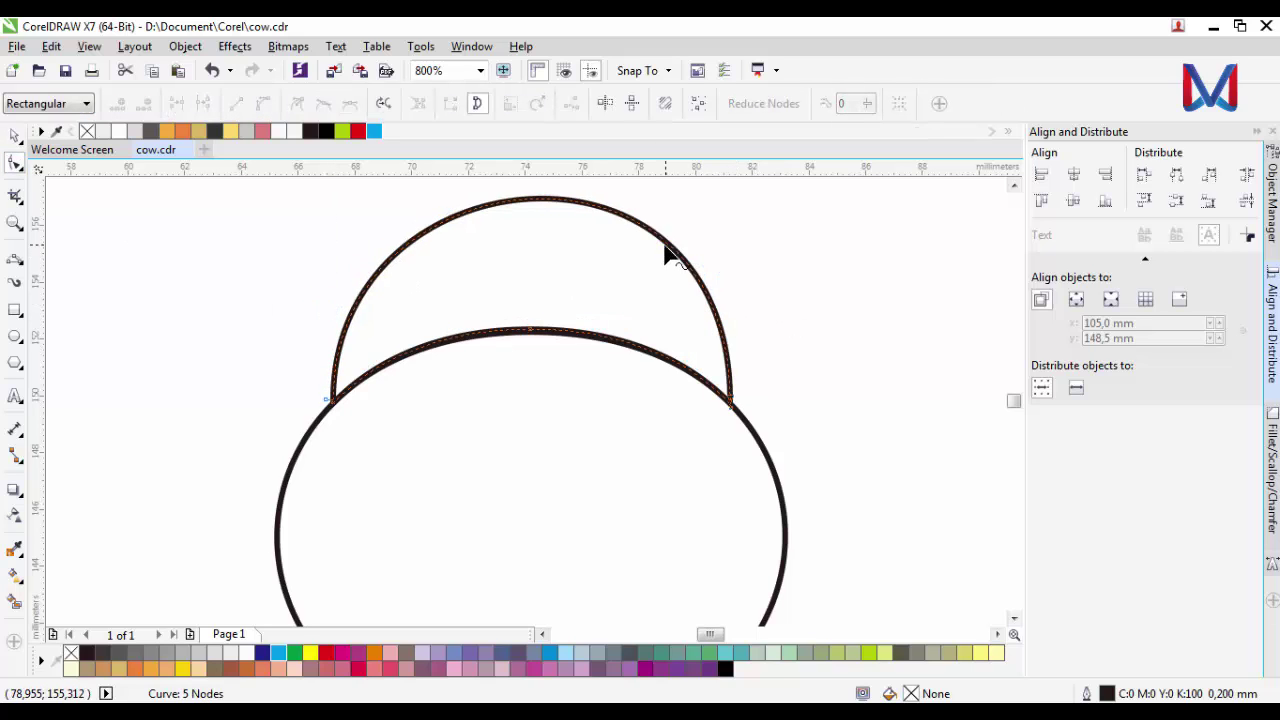
Undo the last node deletions on the shape above the oval.
scroll(523, 346, "down", 1)
scroll(469, 271, "up", 1)
key("ctrl+z")
key("ctrl+z")
key("ctrl+z")
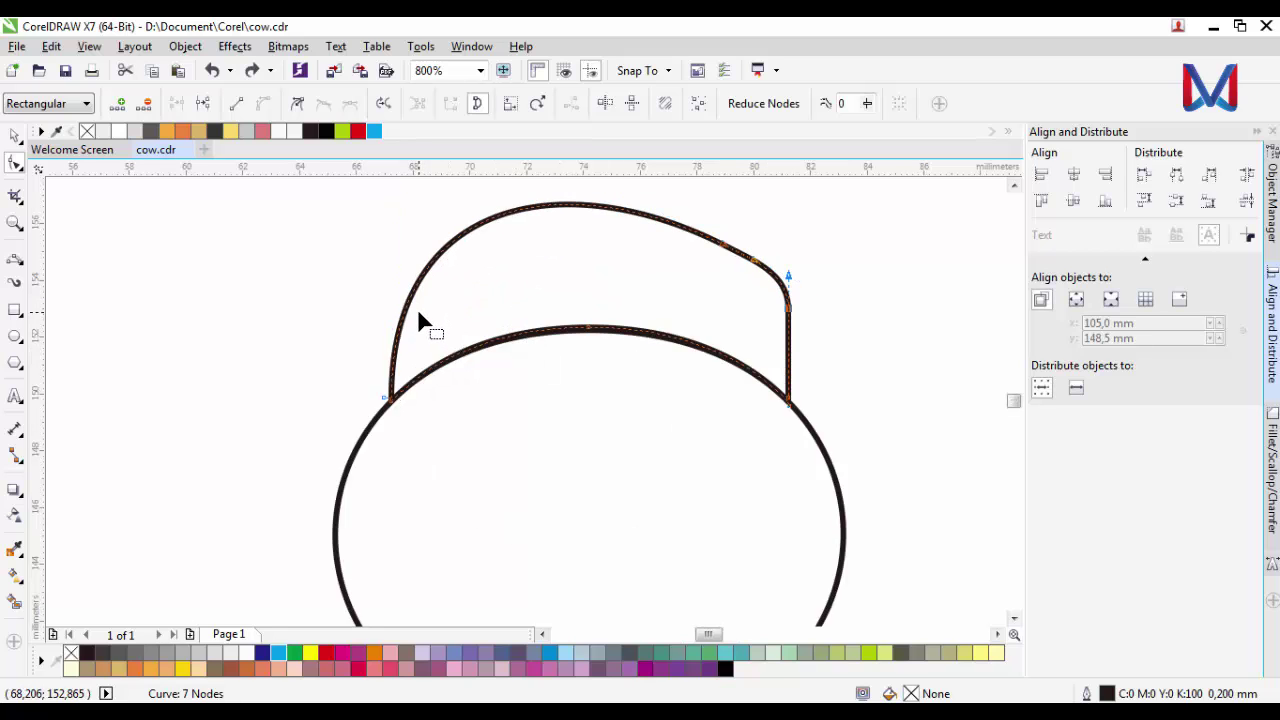
Delete the upper shape's two side nodes and raise the nodes at both ends of its arch slightly.
double_click(787, 310)
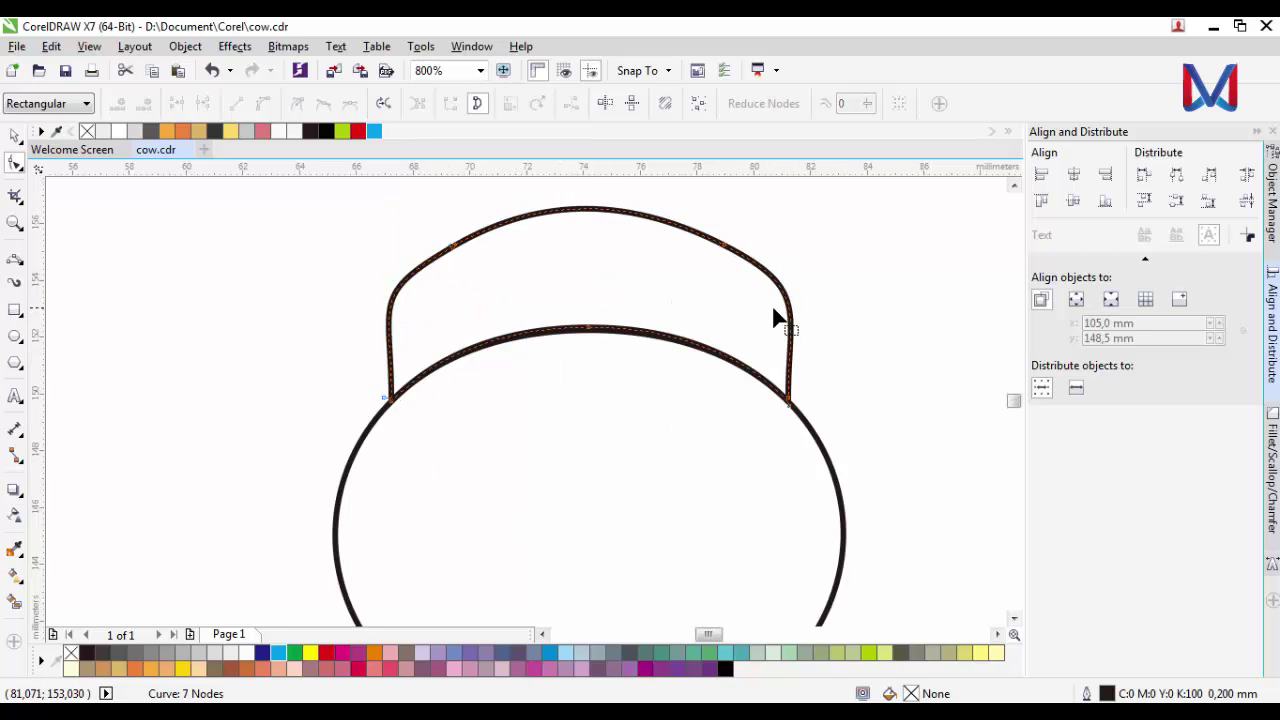
left_click(453, 247)
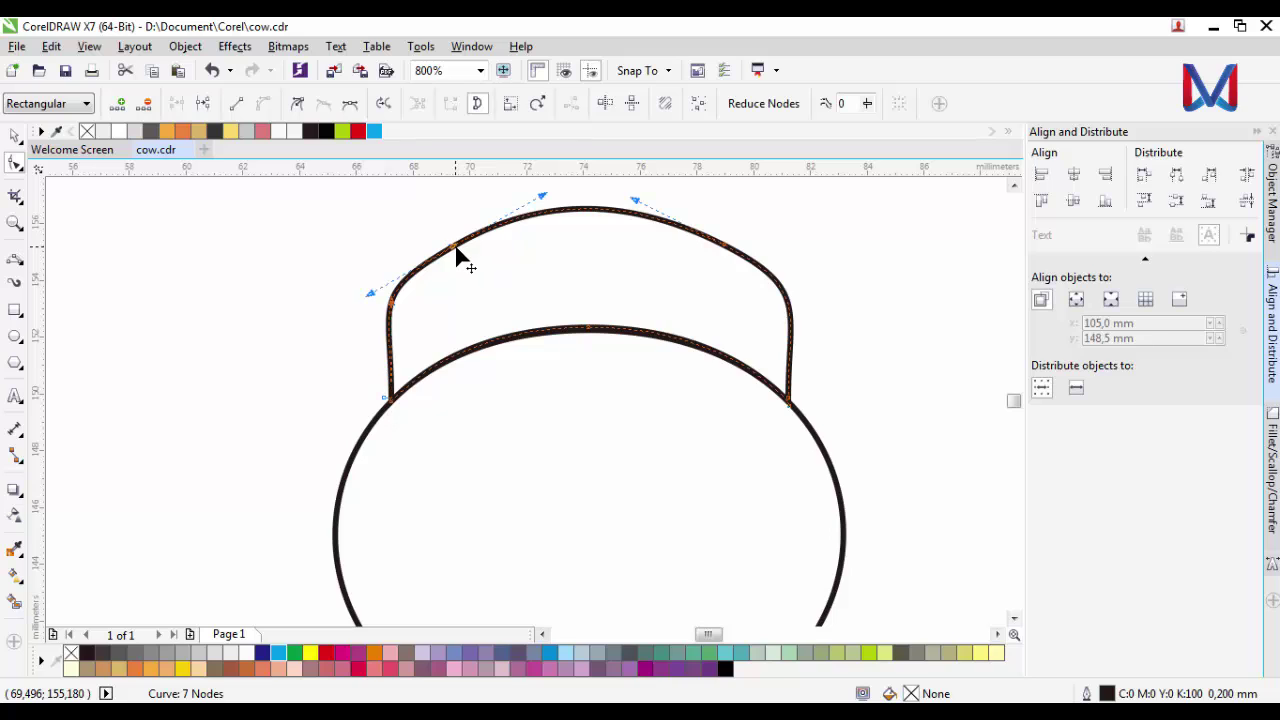
left_click_drag(455, 253, 453, 243)
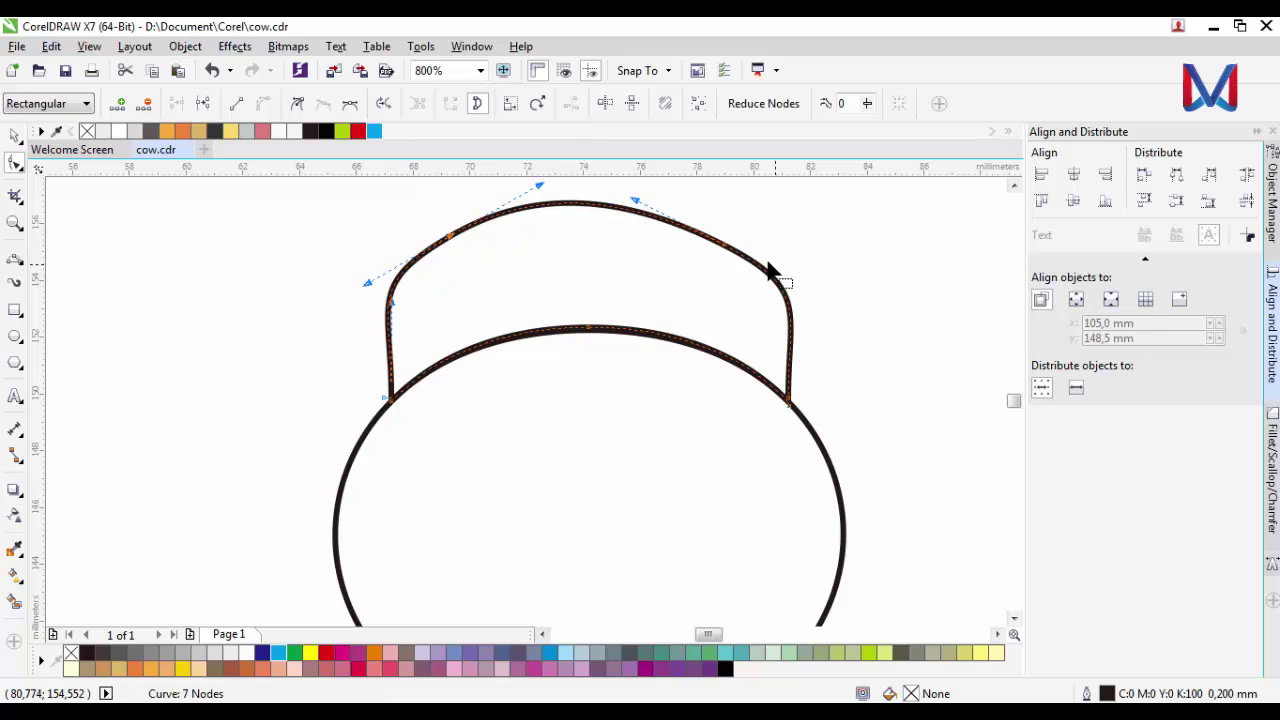
left_click_drag(725, 245, 727, 231)
left_click(447, 238)
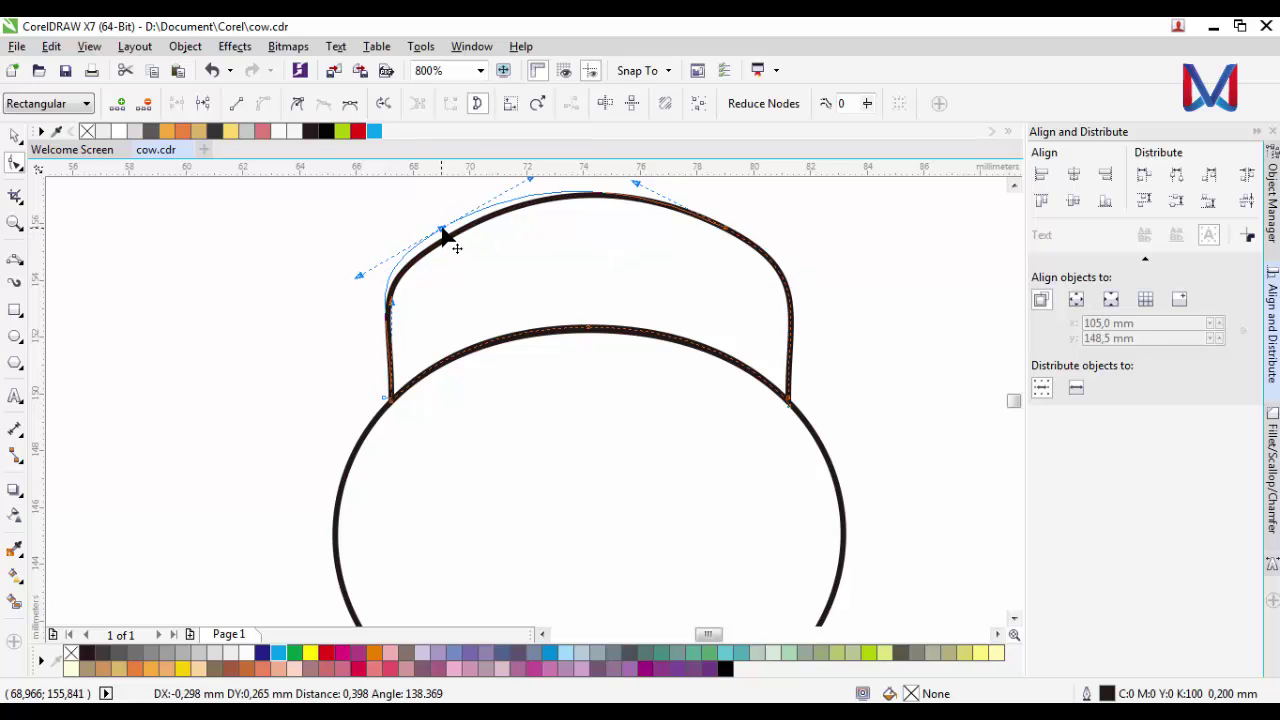
scroll(446, 230, "up", 1)
left_click_drag(457, 243, 452, 231)
scroll(431, 325, "down", 1)
scroll(540, 335, "down", 2)
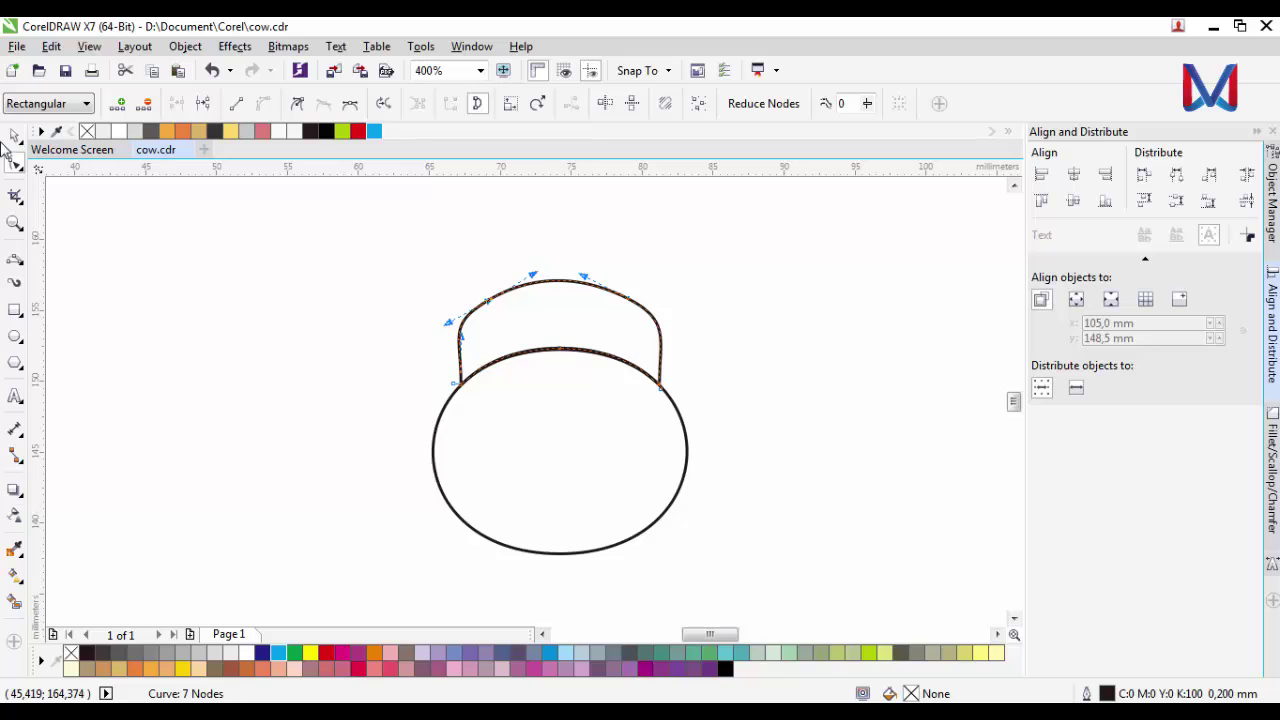
key("space")
left_click(291, 314)
scroll(502, 377, "down", 2)
scroll(560, 414, "up", 2)
scroll(549, 405, "up", 2)
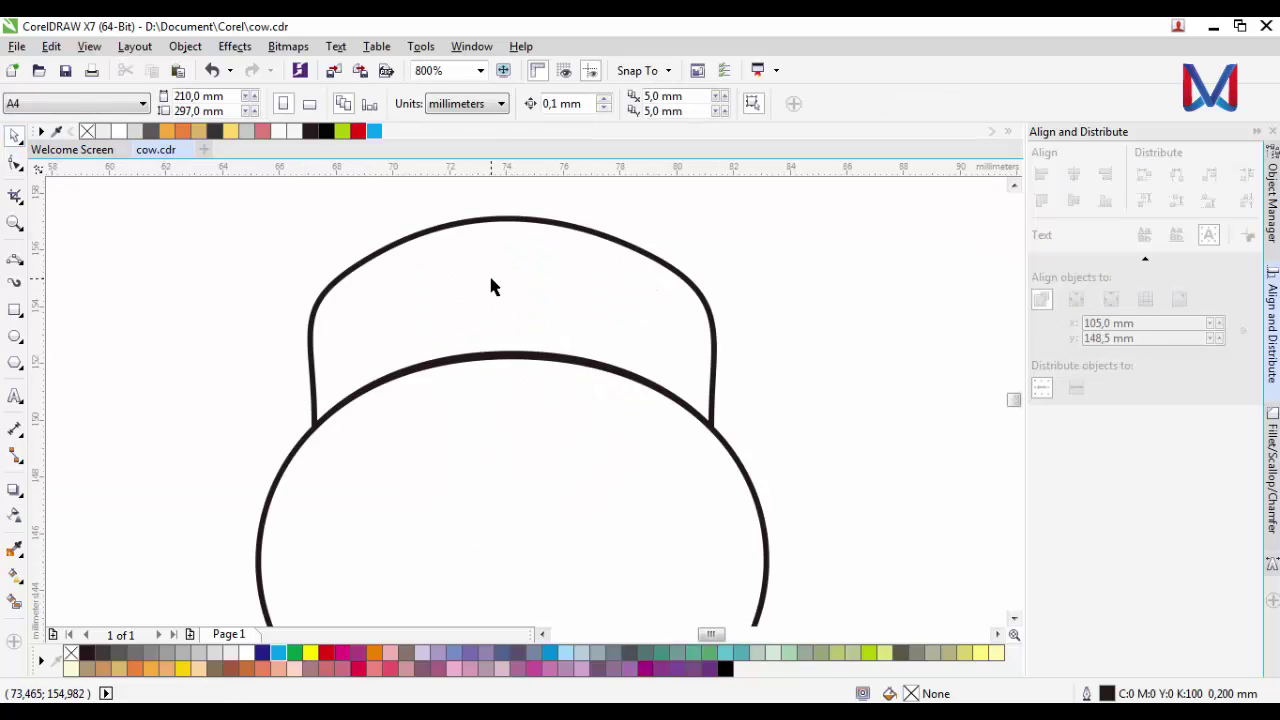
left_click(483, 340)
scroll(511, 351, "down", 2)
left_click(724, 333)
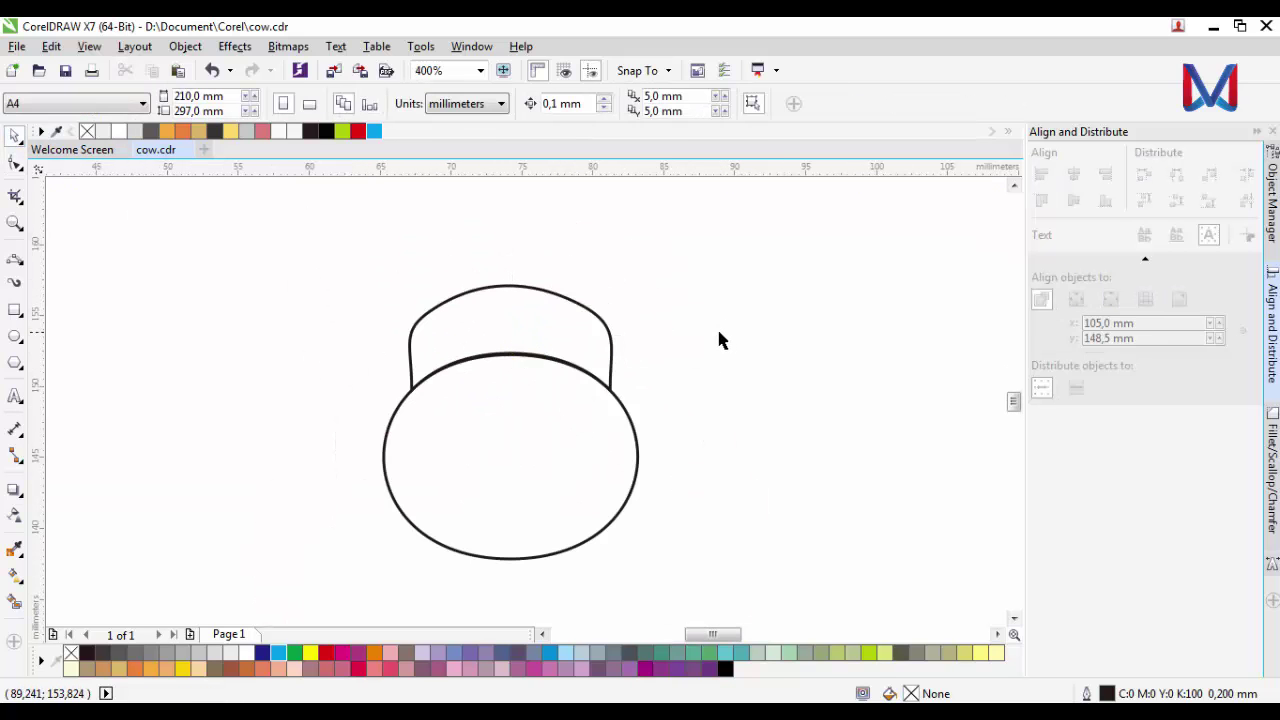
Draw a small ellipse about 3.9 by 3.4 mm to the left of the oval.
left_click(15, 336)
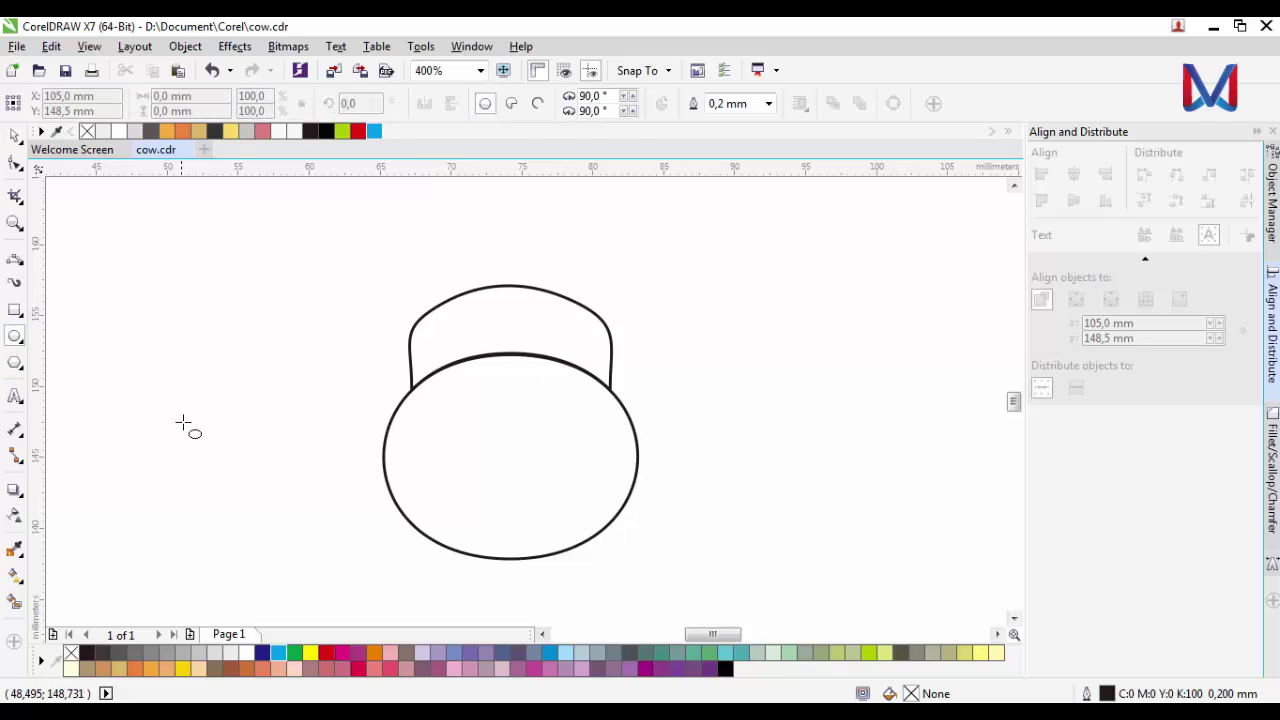
left_click_drag(187, 425, 241, 478)
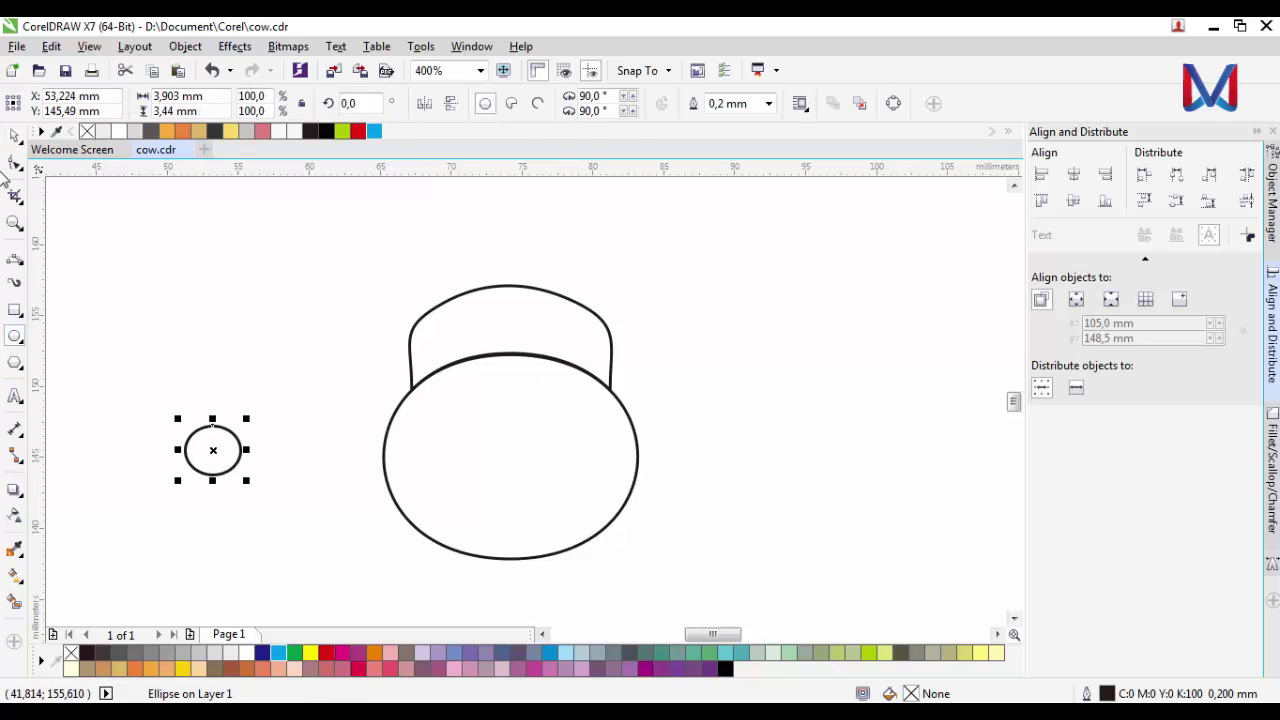
left_click(197, 243)
Nudge the shape above the oval down by 0.9 mm so it overlaps the oval.
left_click(566, 348)
scroll(518, 327, "up", 1)
scroll(519, 320, "down", 1)
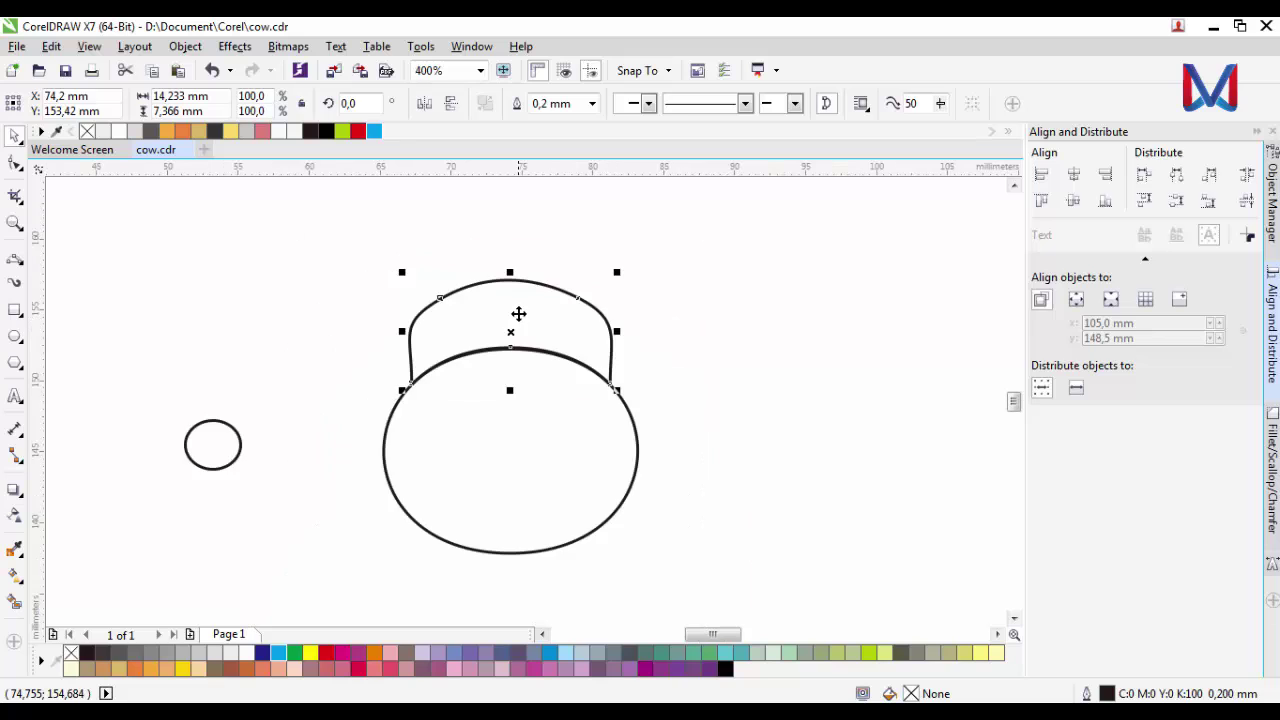
key("Escape")
scroll(517, 322, "up", 1)
left_click(518, 323)
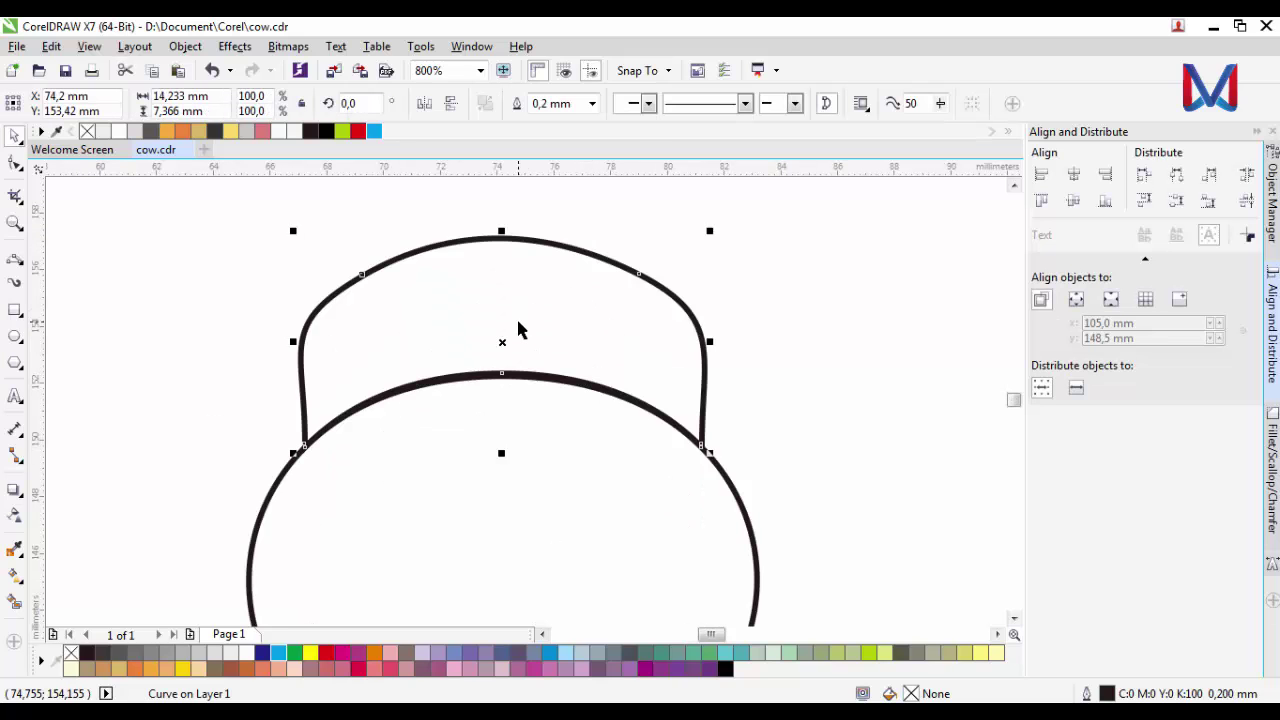
key("Down")
key("Down")
key("Down")
key("Down")
key("Down")
key("Down")
key("Down")
key("Down")
key("Down")
scroll(501, 376, "down", 2)
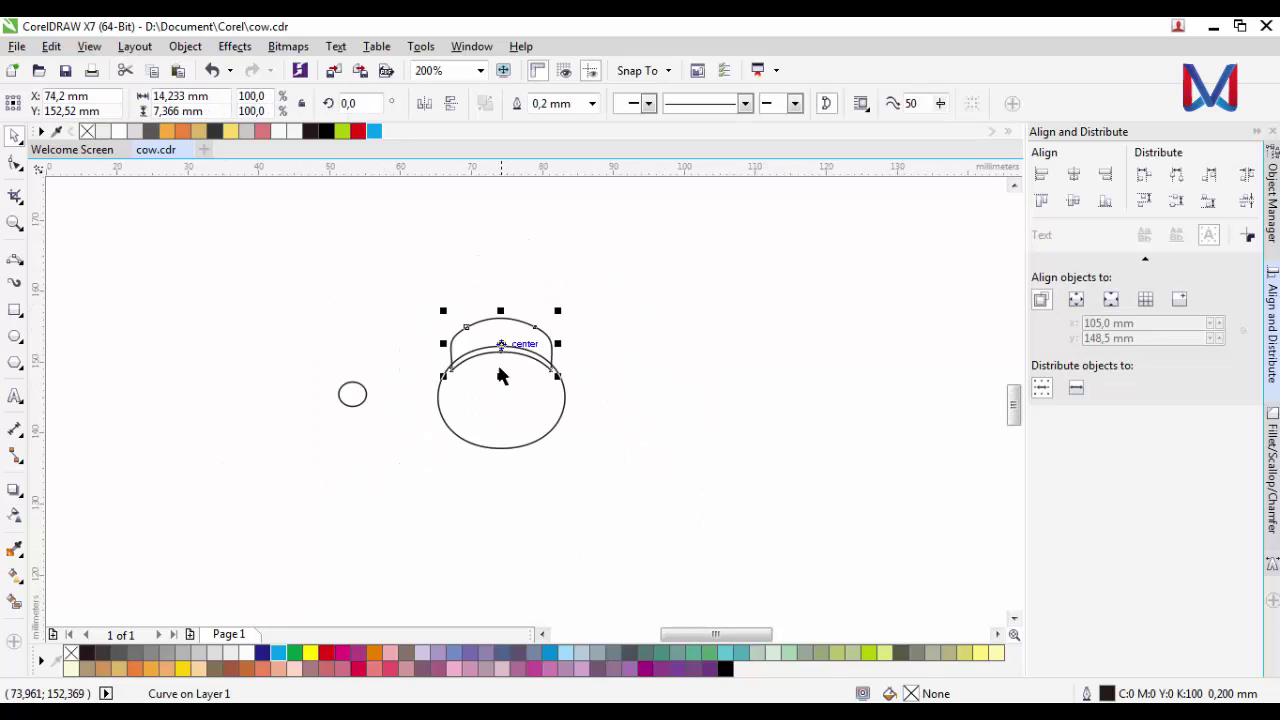
Try to trim the oval with the shape above it.
left_click(500, 405, "shift")
left_click(545, 105)
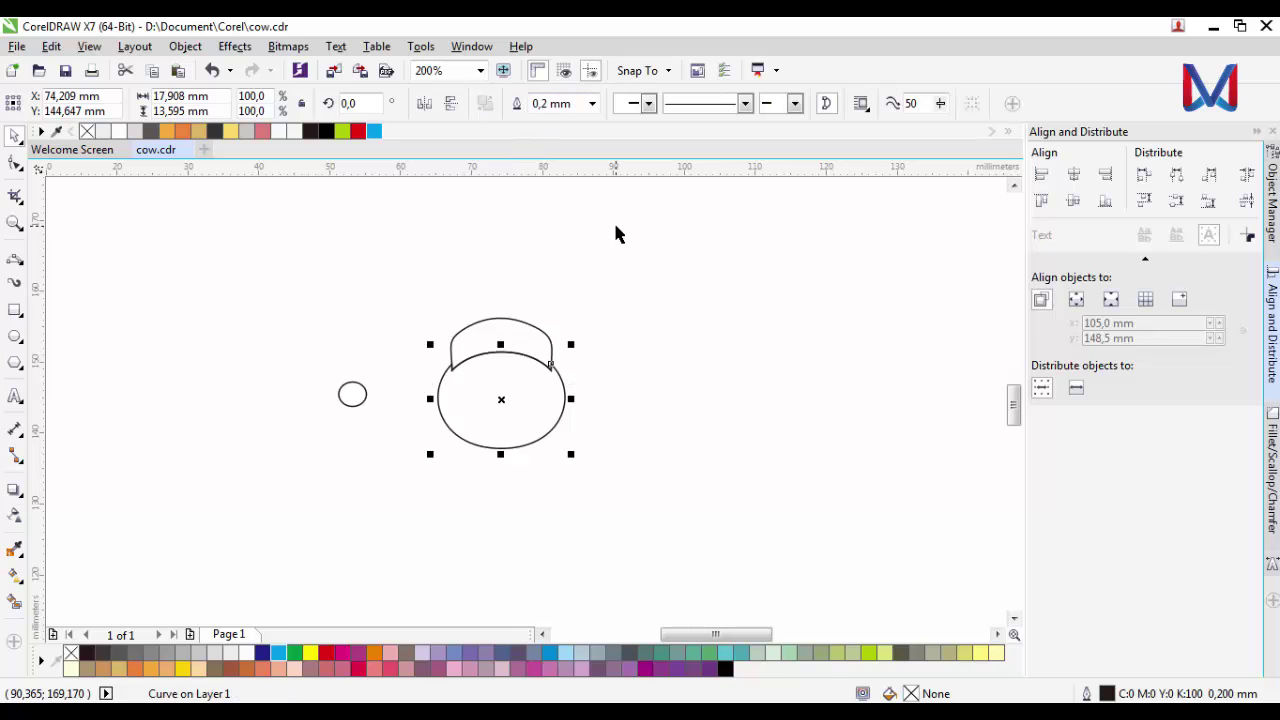
key("ctrl+z")
left_click(616, 226)
Trim the upper shape with the oval so its lower edge follows the oval's top.
left_click(533, 335)
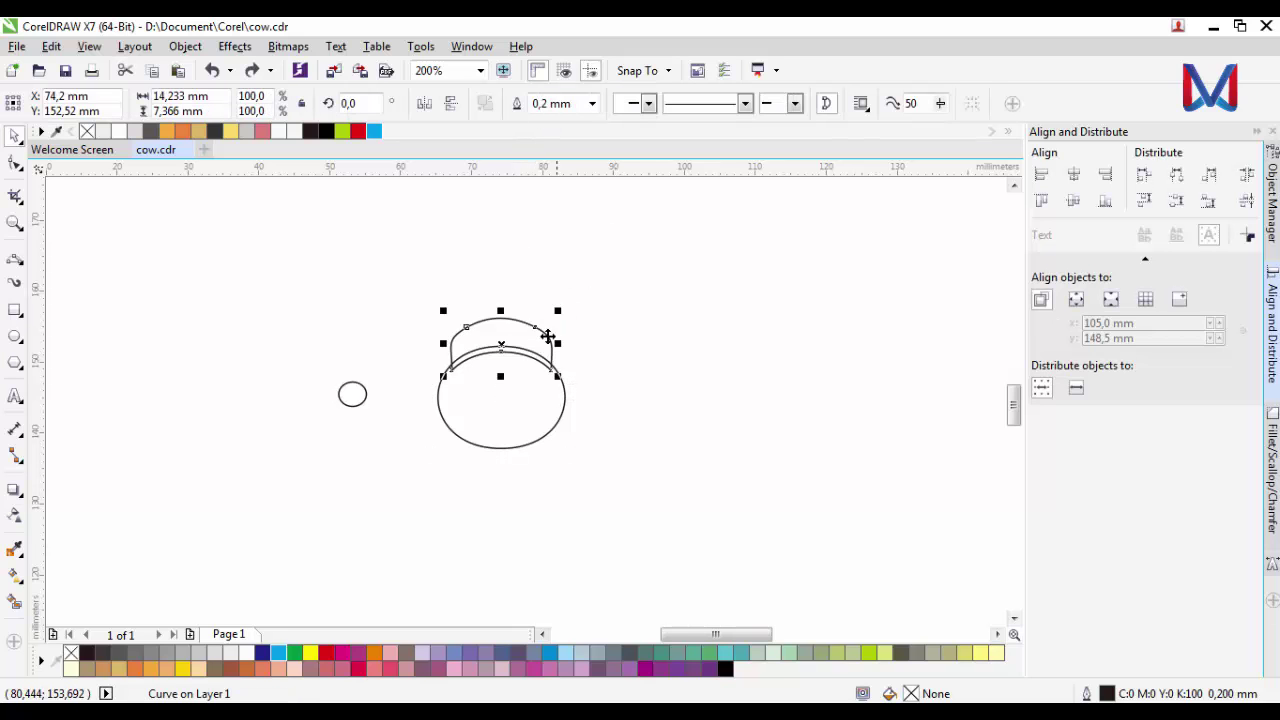
left_click(551, 391)
left_click(531, 345)
left_click(531, 334, "shift")
left_click(543, 104)
left_click(531, 358)
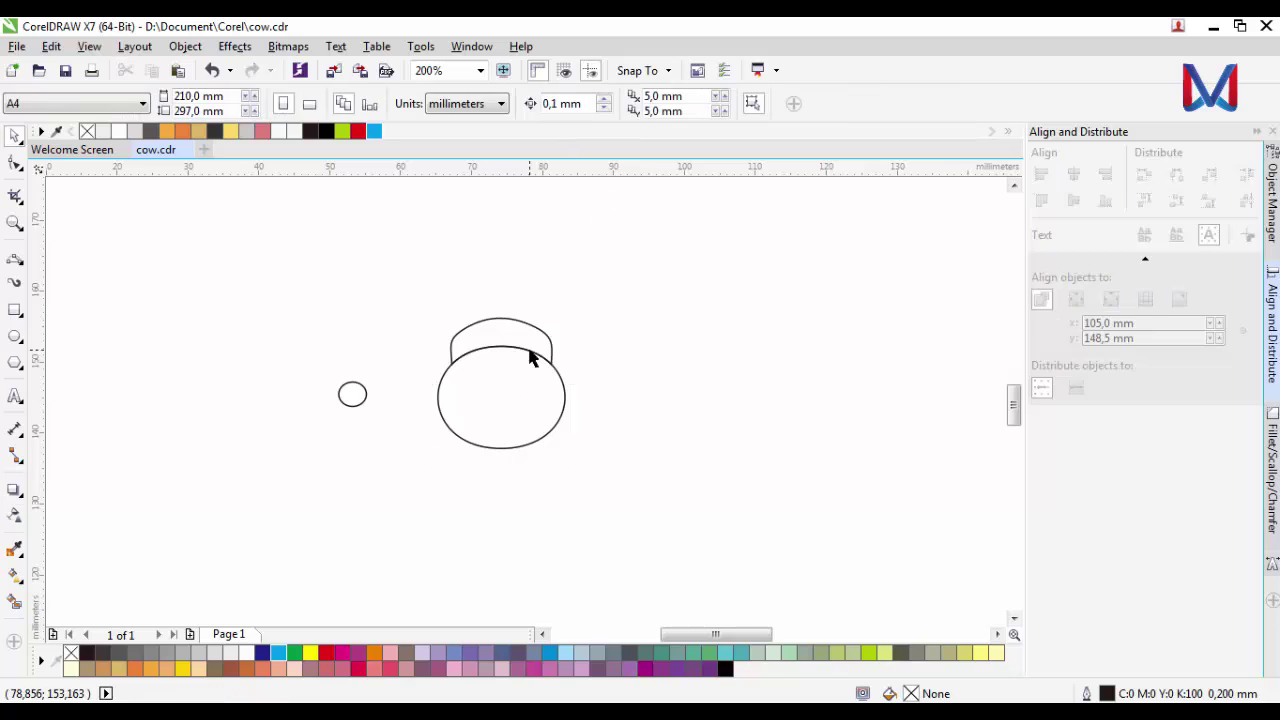
Move the small ellipse onto the oval's lower-left edge and enlarge it to about 4.3 by 3.8 mm.
scroll(501, 405, "up", 2)
left_click_drag(204, 400, 443, 491)
scroll(441, 493, "up", 2)
scroll(455, 490, "up", 2)
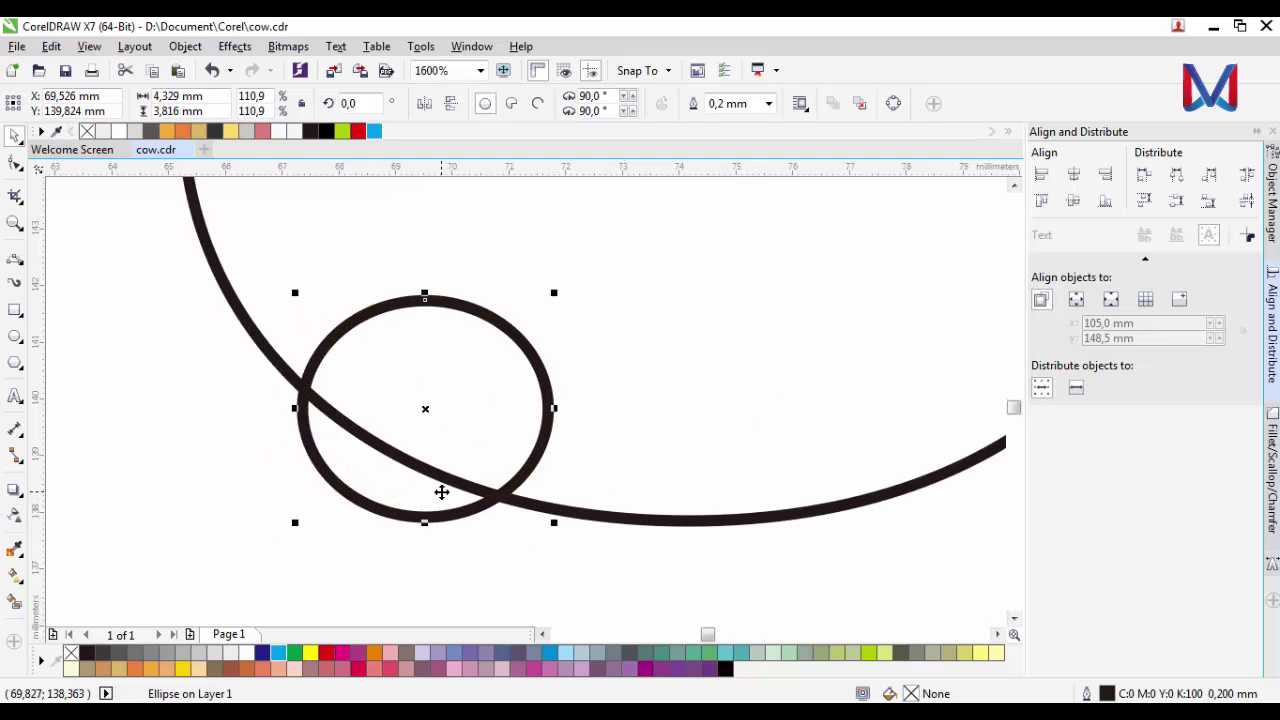
Weld the small ellipse to the oval to form a bump on its lower-left edge.
scroll(443, 491, "down", 2)
left_click(525, 495, "shift")
left_click(518, 103)
left_click(414, 532)
scroll(414, 532, "down", 2)
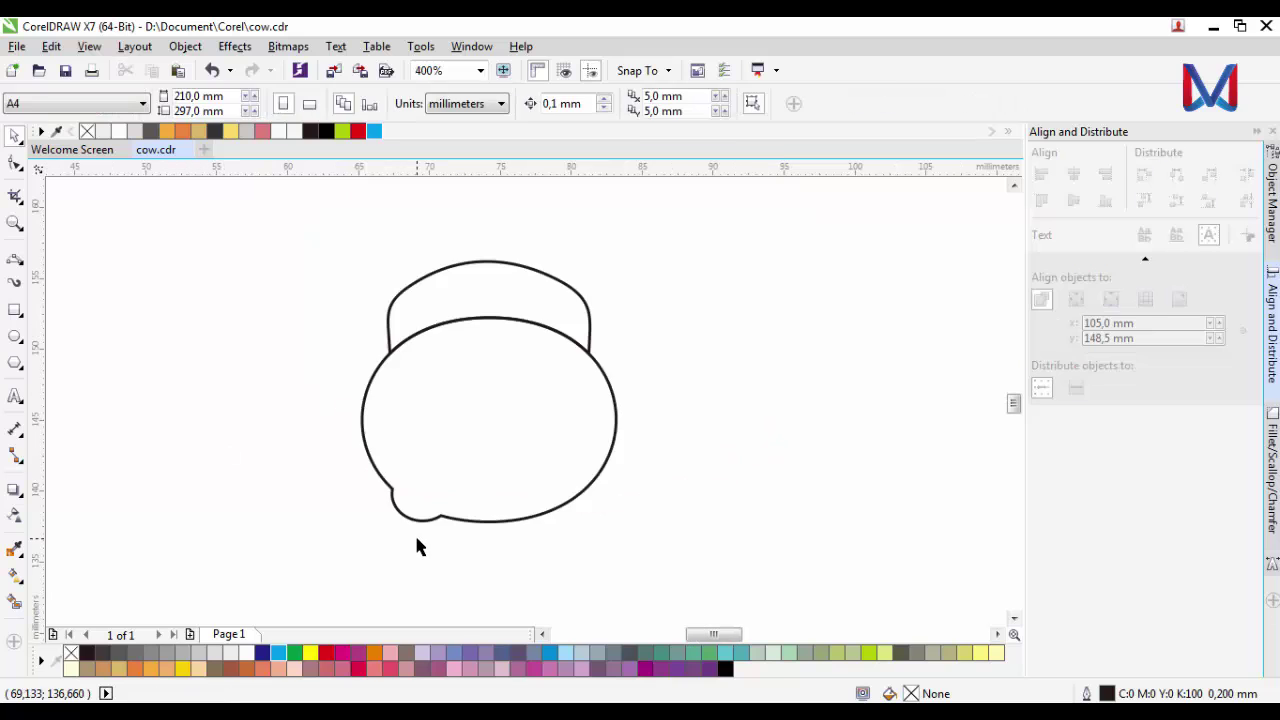
scroll(412, 537, "up", 2)
scroll(309, 471, "down", 2)
Draw a circle about 2.7 mm wide below the oval and a rectangle about 5.4 mm wide overlapping the circle's upper part.
left_click(15, 336)
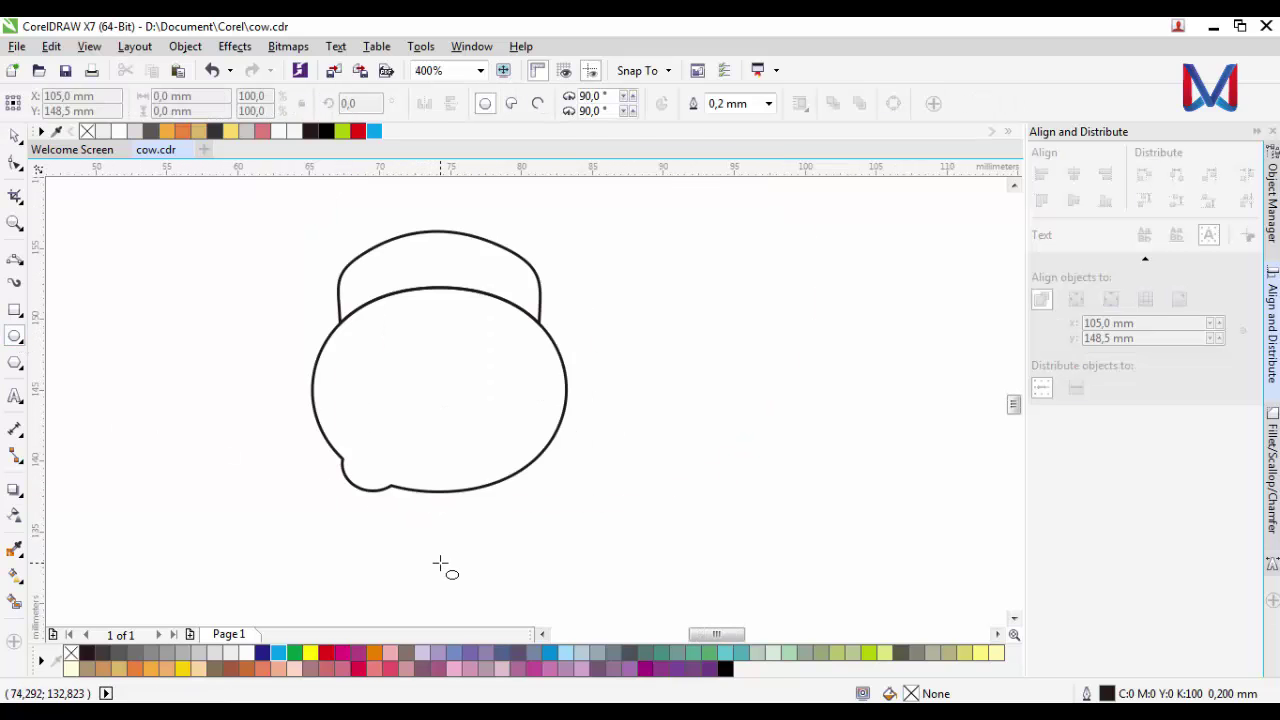
scroll(440, 563, "up", 2)
left_click_drag(405, 516, 481, 590)
left_click(15, 309)
left_click_drag(364, 472, 521, 541)
Trim the small circle with the overlapping rectangle and delete the rectangle.
left_click(15, 135)
left_click(470, 578, "shift")
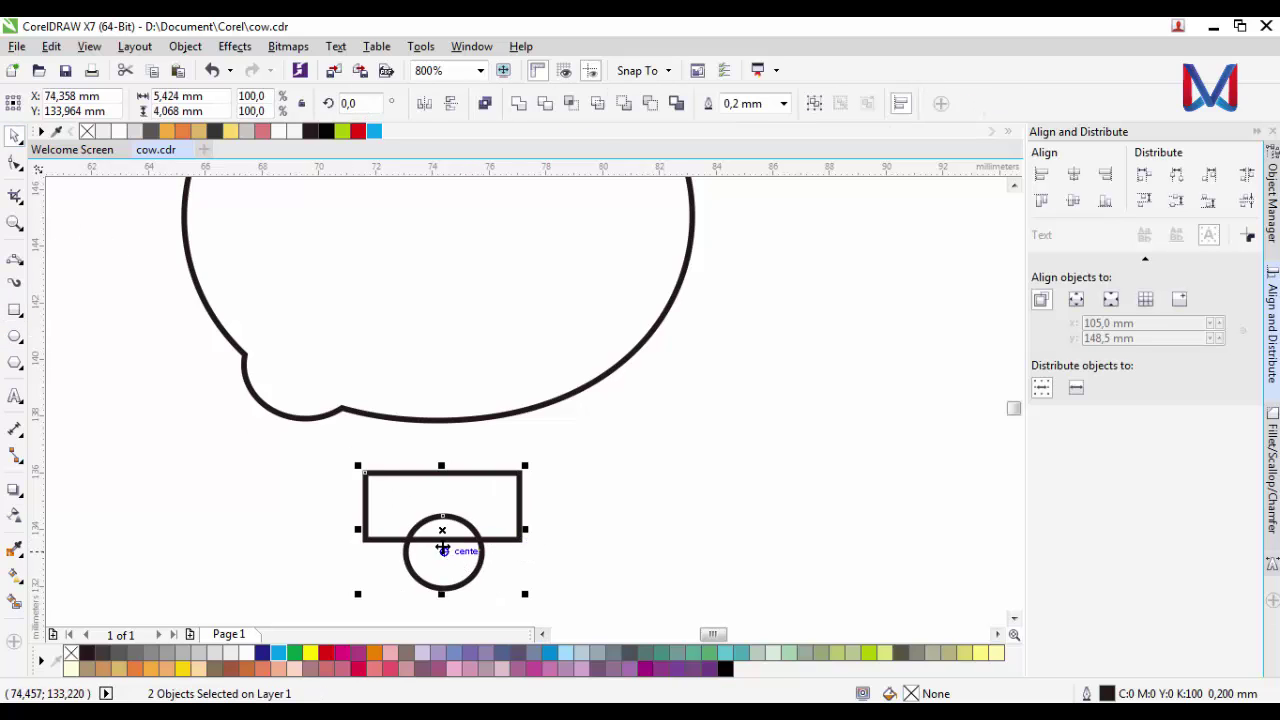
left_click(545, 104)
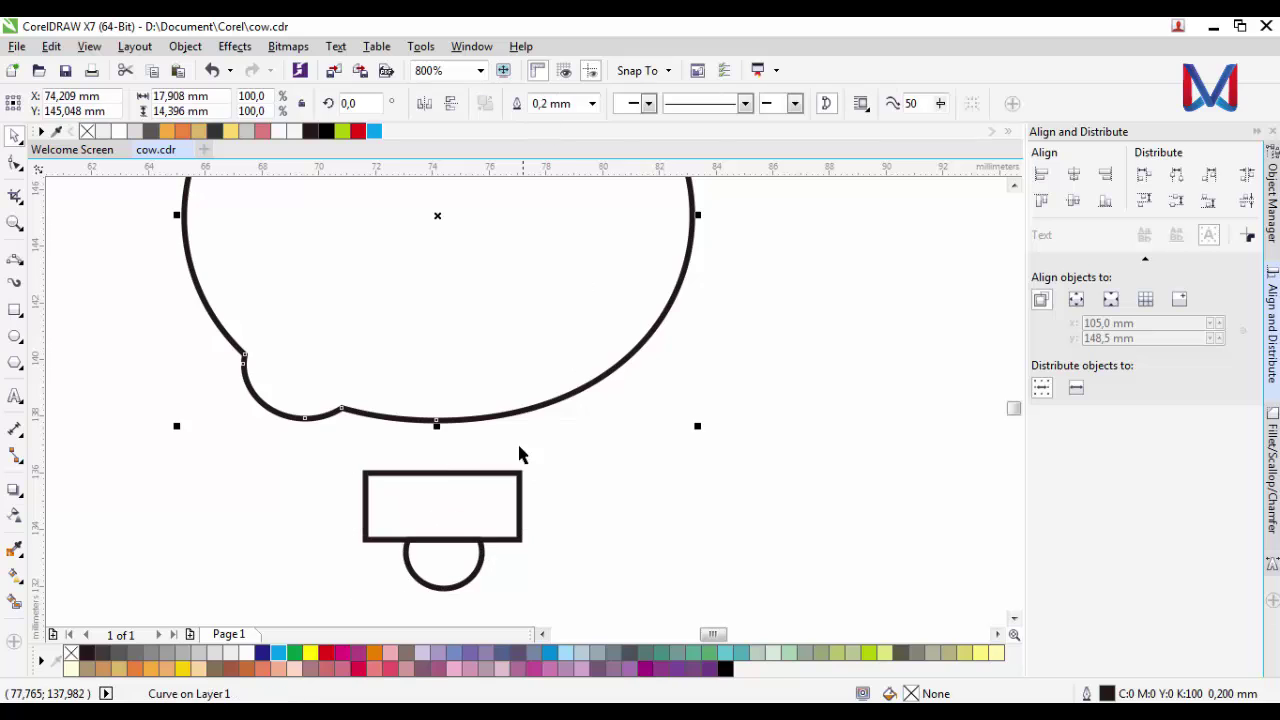
left_click(492, 498)
key("Delete")
Move the flat-topped circle piece into the bump at the oval's lower left.
left_click(467, 568)
left_click_drag(467, 568, 324, 371)
left_click(414, 523)
scroll(404, 524, "down", 4)
scroll(404, 524, "up", 3)
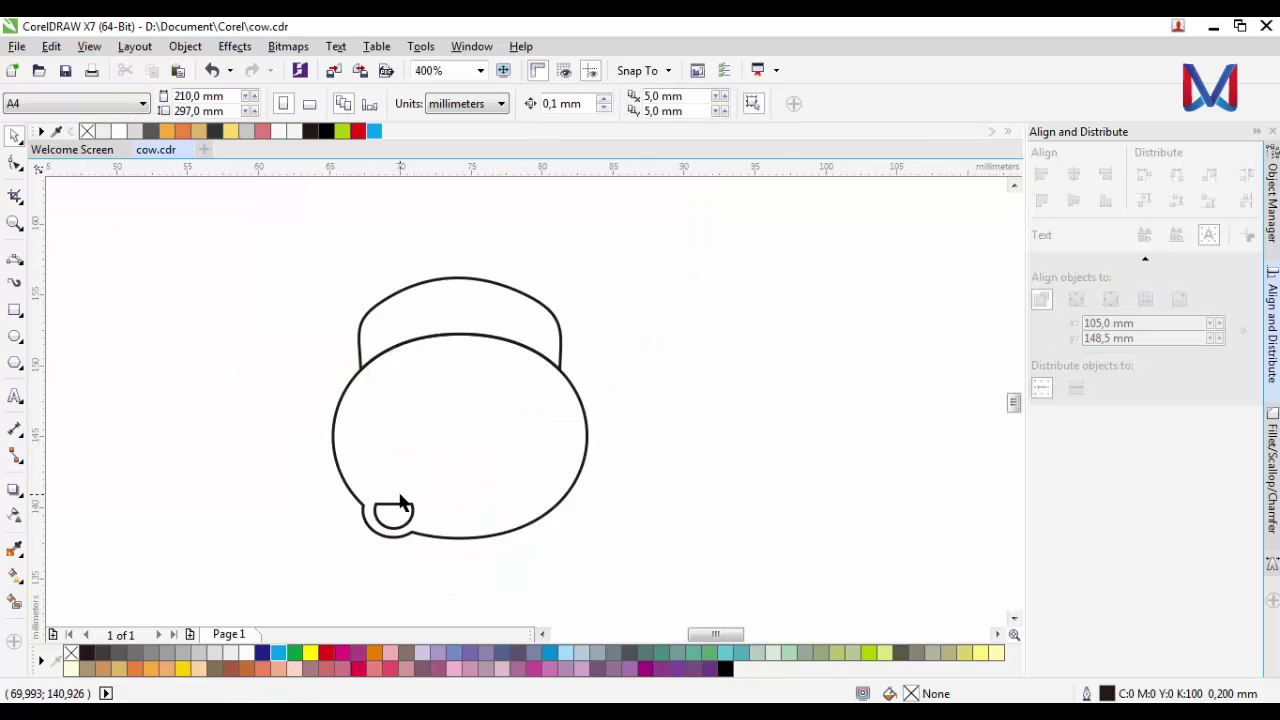
Rotate the flat-topped piece inside the bump to about 344.3° so its flat edge slopes down to the right.
left_click(388, 536)
left_click(443, 509)
left_click_drag(478, 492, 406, 527)
scroll(411, 536, "down", 1)
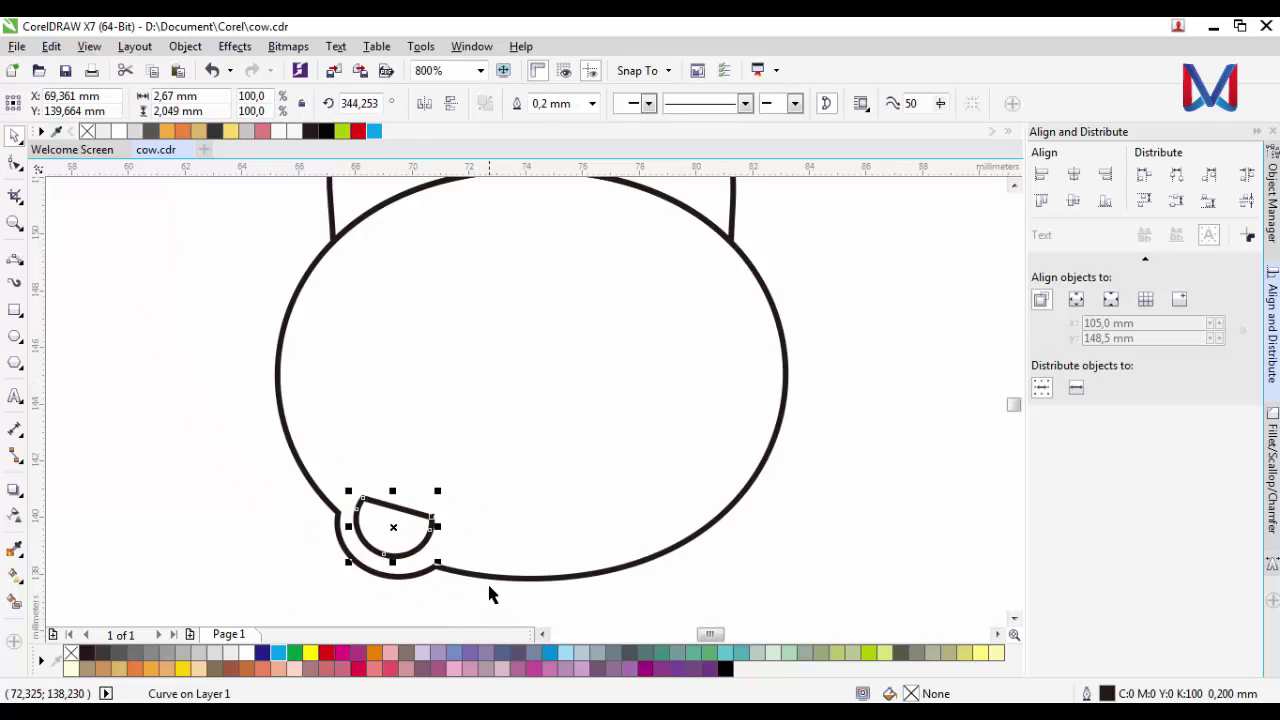
left_click(488, 585)
scroll(432, 559, "down", 1)
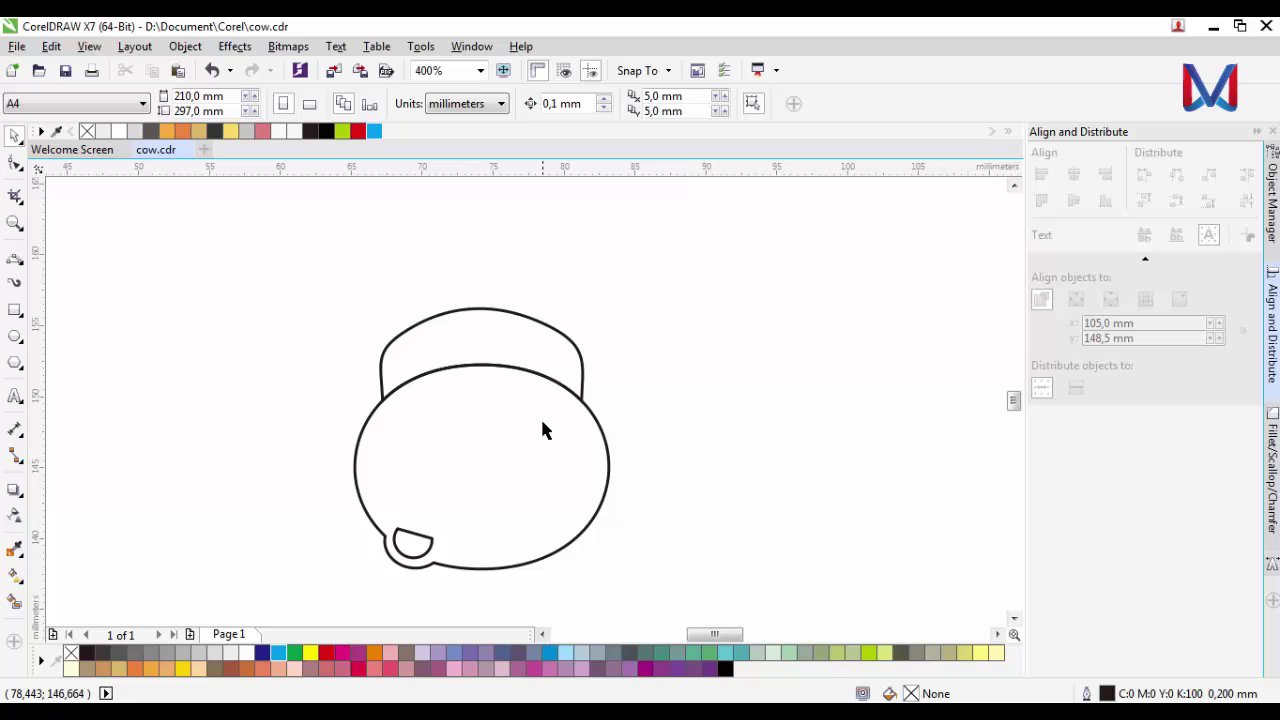
scroll(452, 355, "up", 1)
left_click(523, 274)
scroll(510, 360, "down", 1)
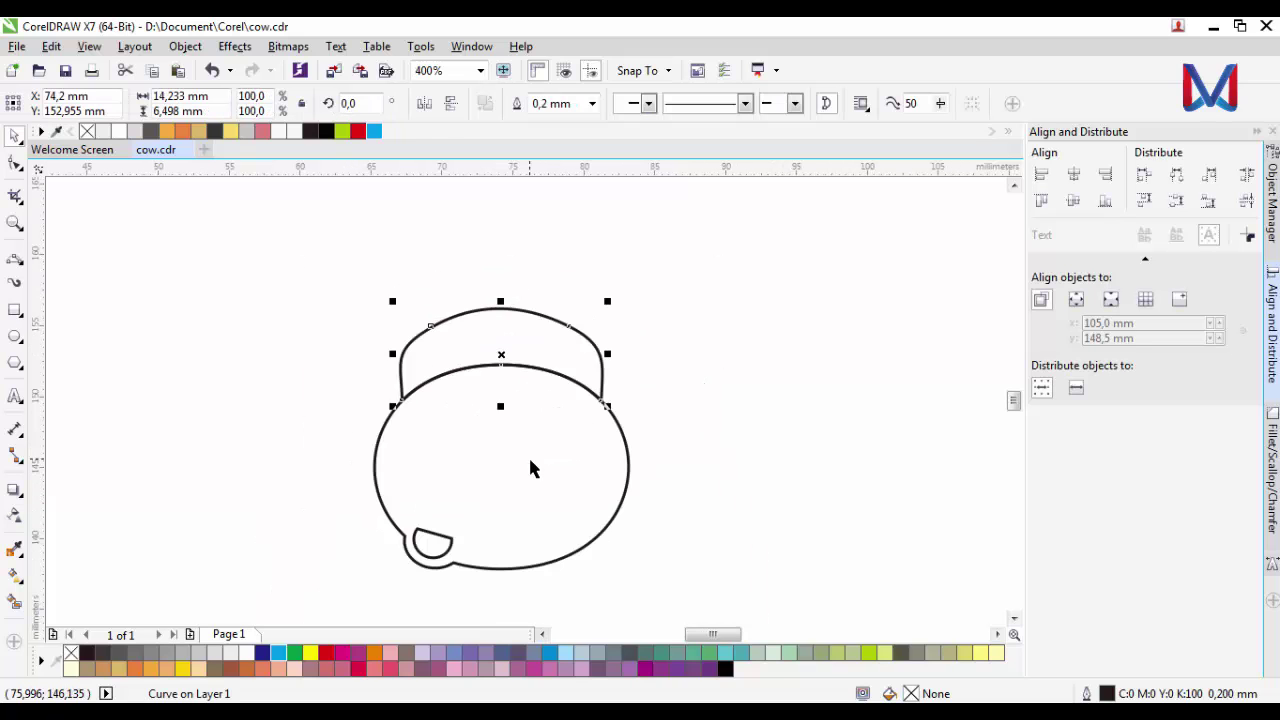
left_click(528, 455)
scroll(549, 481, "up", 1)
scroll(557, 466, "down", 1)
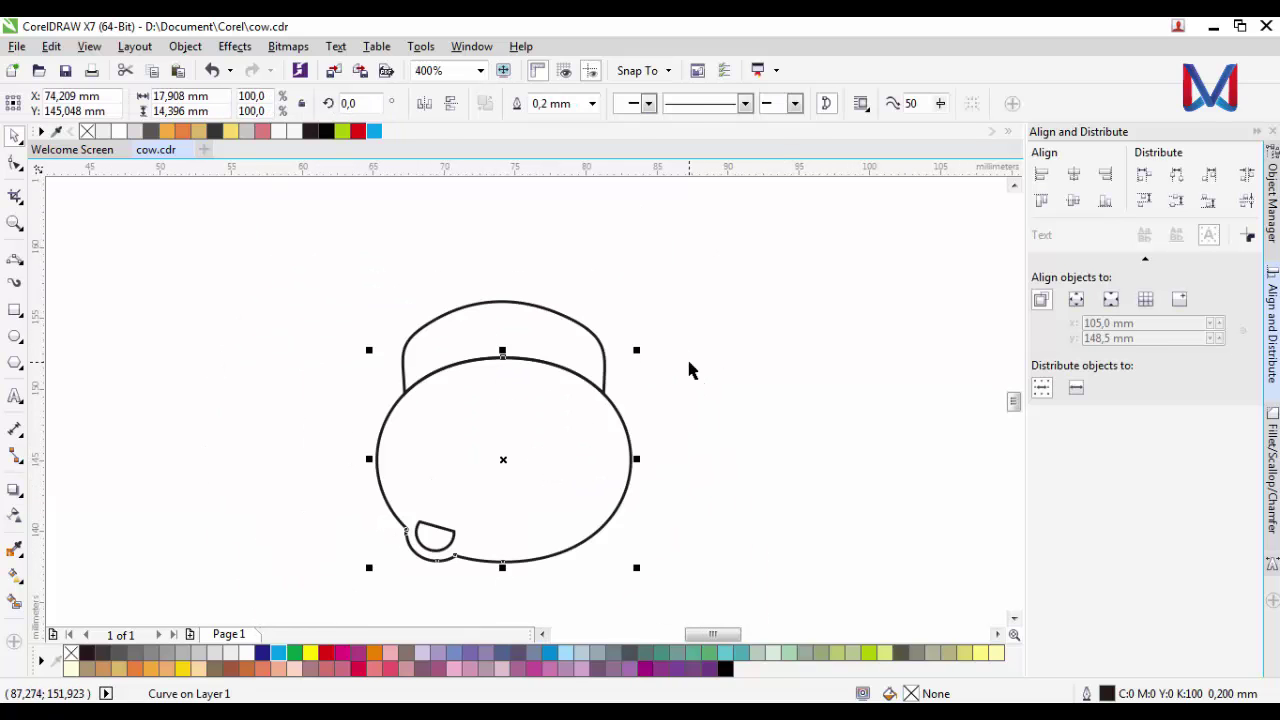
left_click(689, 366)
left_click(552, 482)
scroll(558, 340, "up", 1)
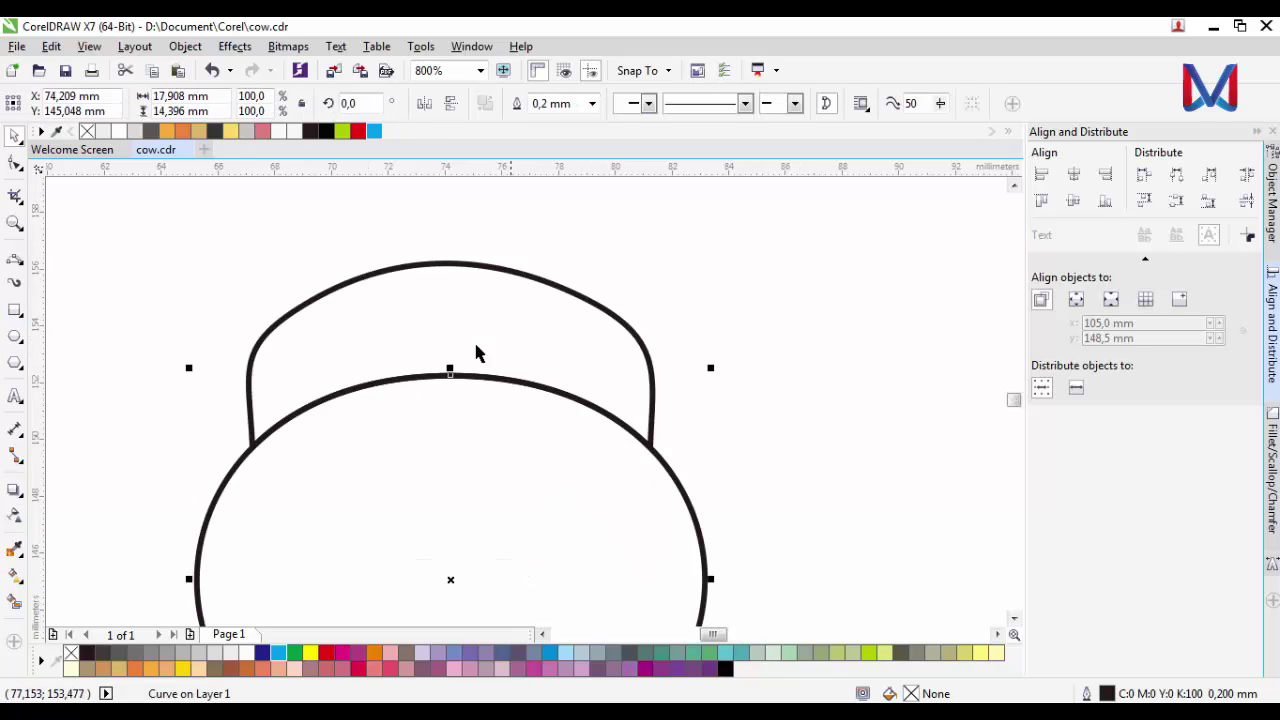
Draw a circle about 2.3 mm wide to the right of the head and fill it black with no outline.
left_click(15, 337)
scroll(690, 390, "down", 1)
left_click_drag(712, 408, 762, 456)
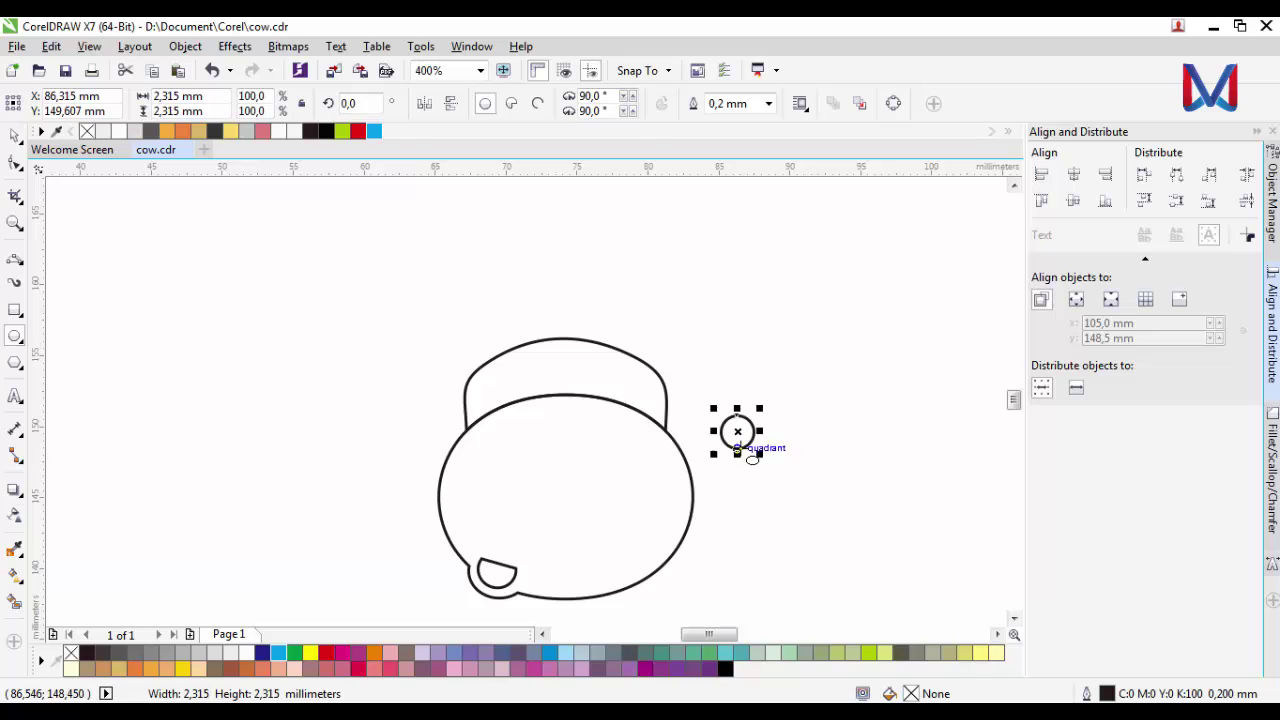
left_click(214, 132)
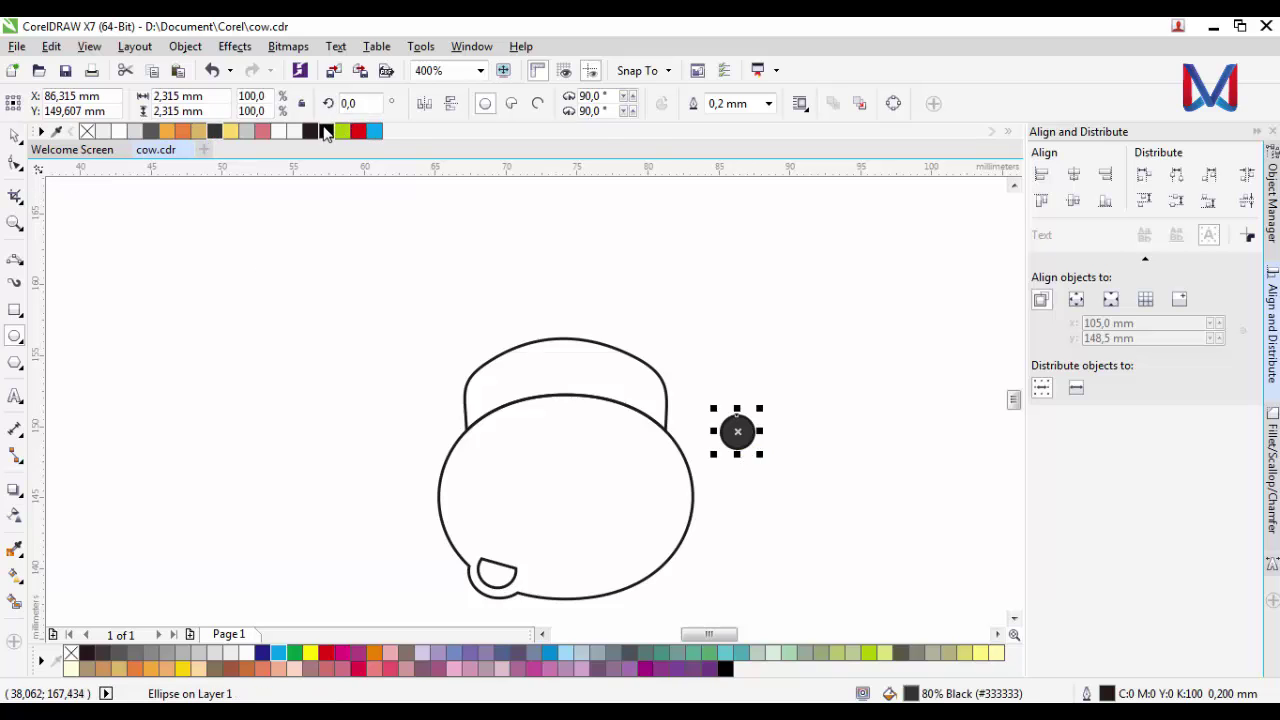
left_click(325, 134)
right_click(87, 131)
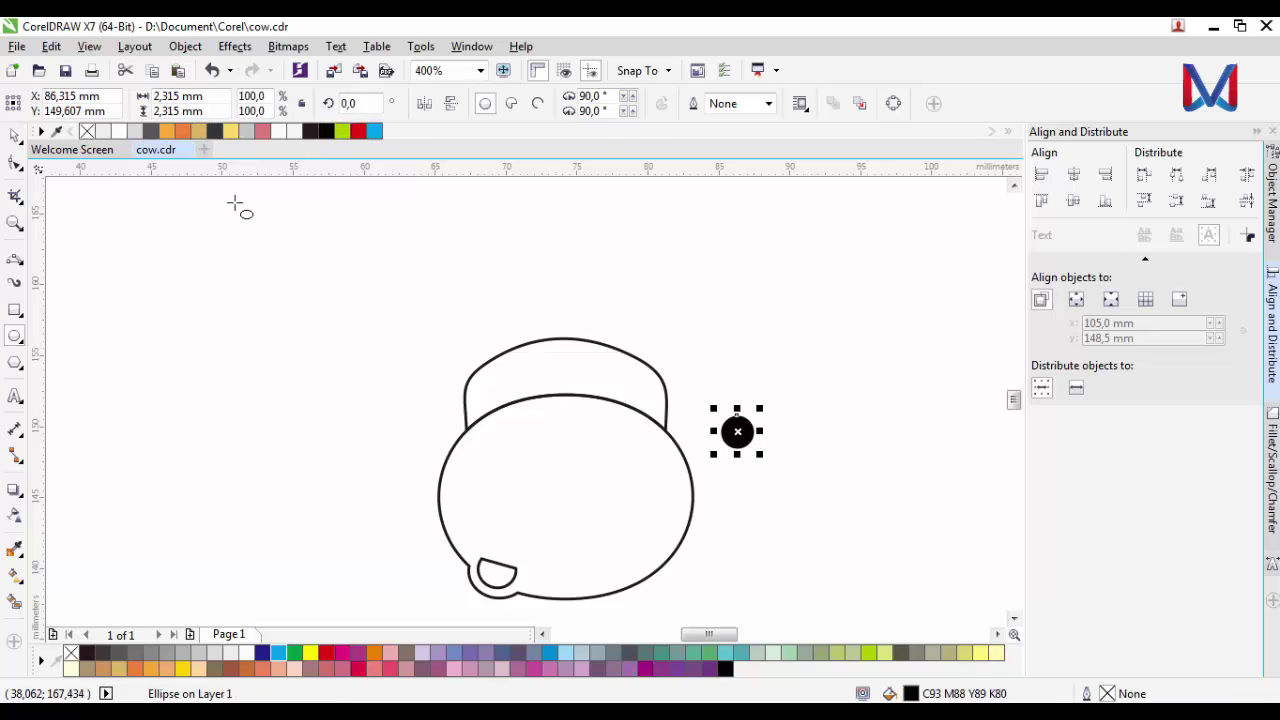
Create a white copy of the black circle, scaled down to about 0.9 mm, and place it at the black circle's upper left as a highlight.
scroll(750, 442, "up", 1)
left_click(12, 136)
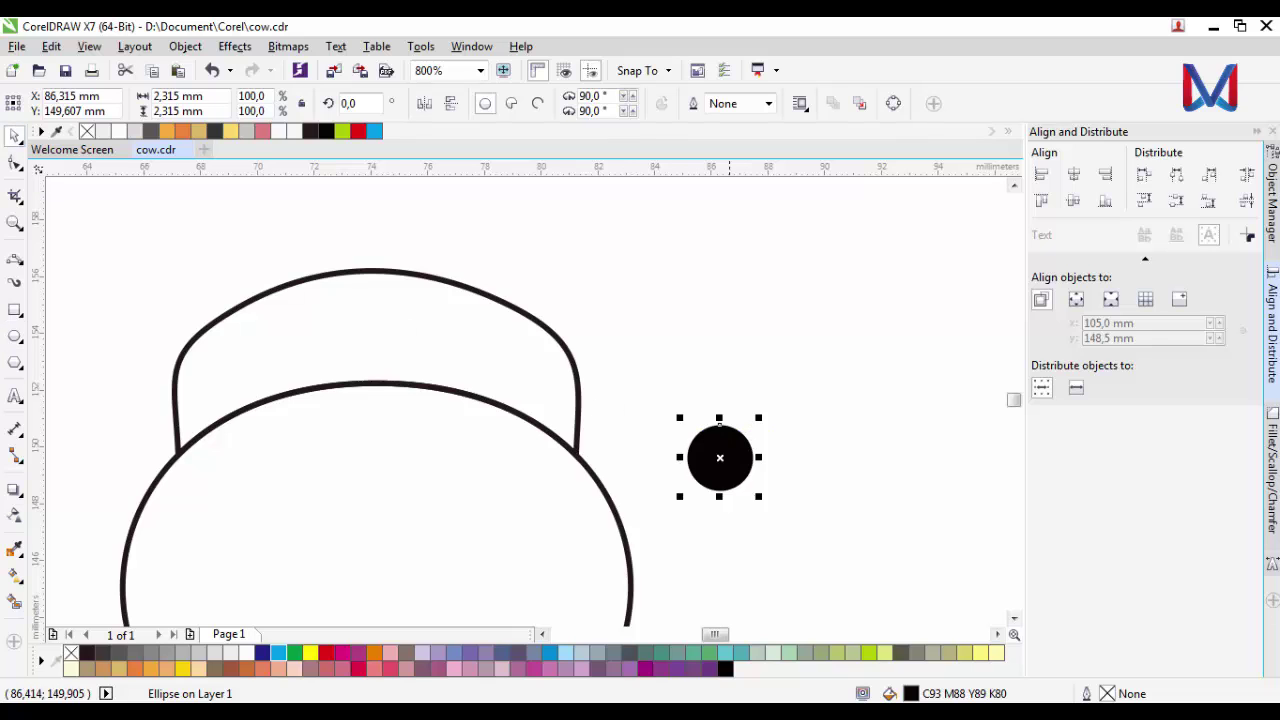
scroll(750, 505, "up", 1)
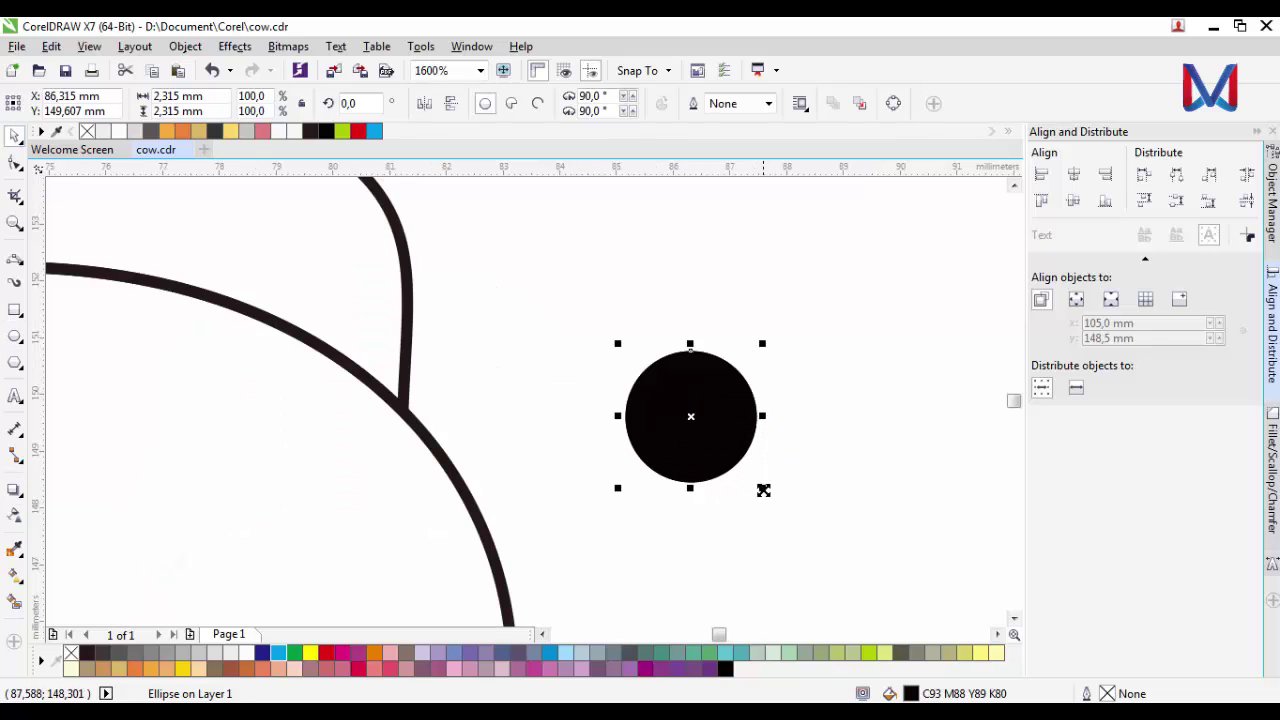
left_click_drag(763, 489, 740, 462)
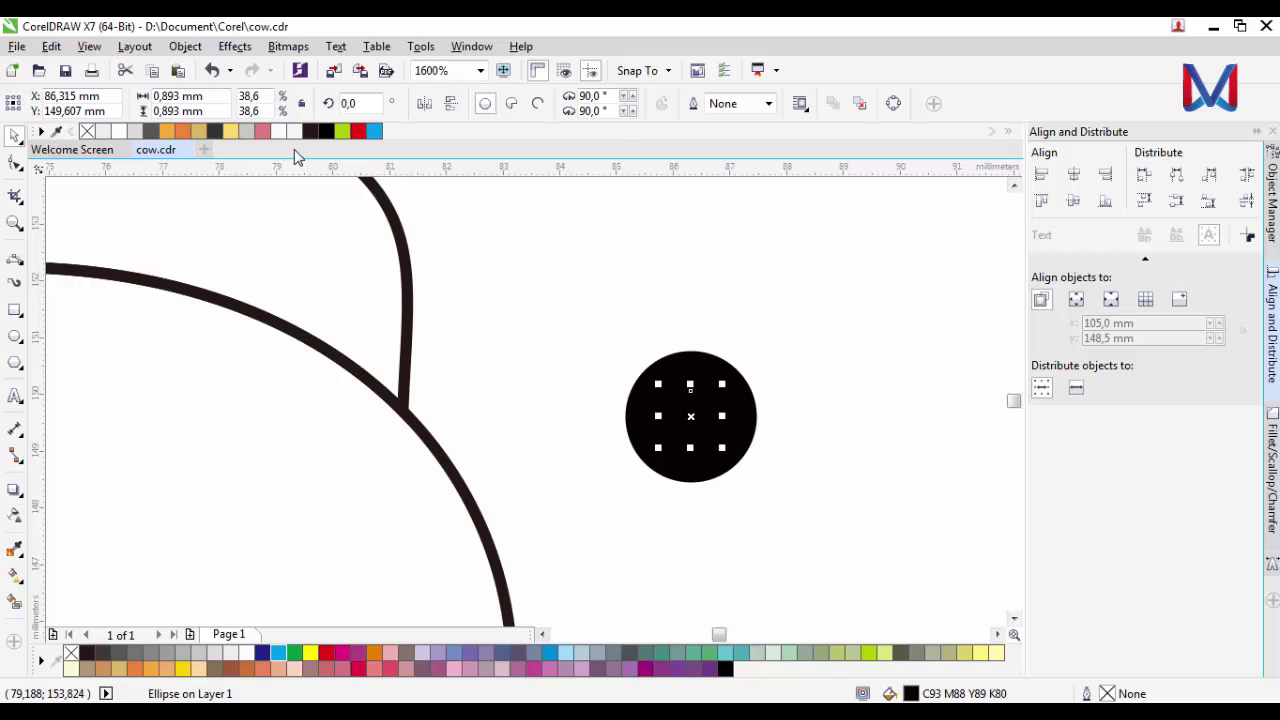
left_click(285, 140)
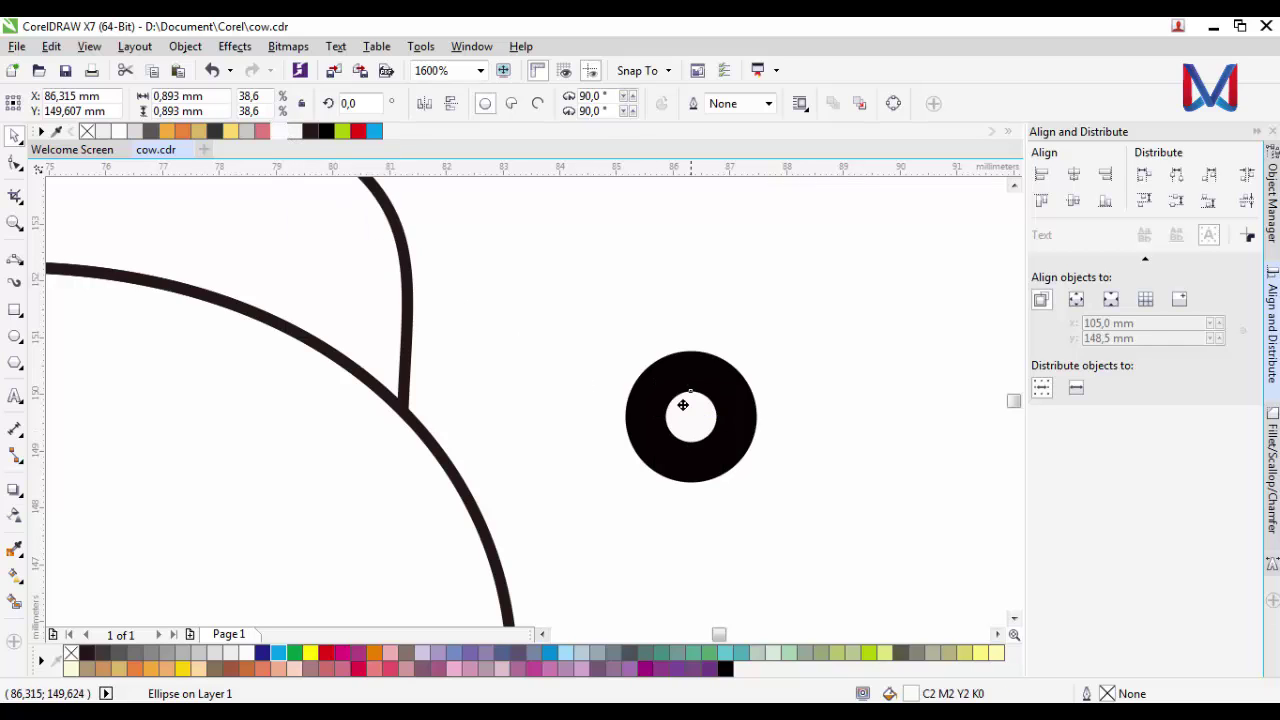
left_click_drag(686, 410, 672, 380)
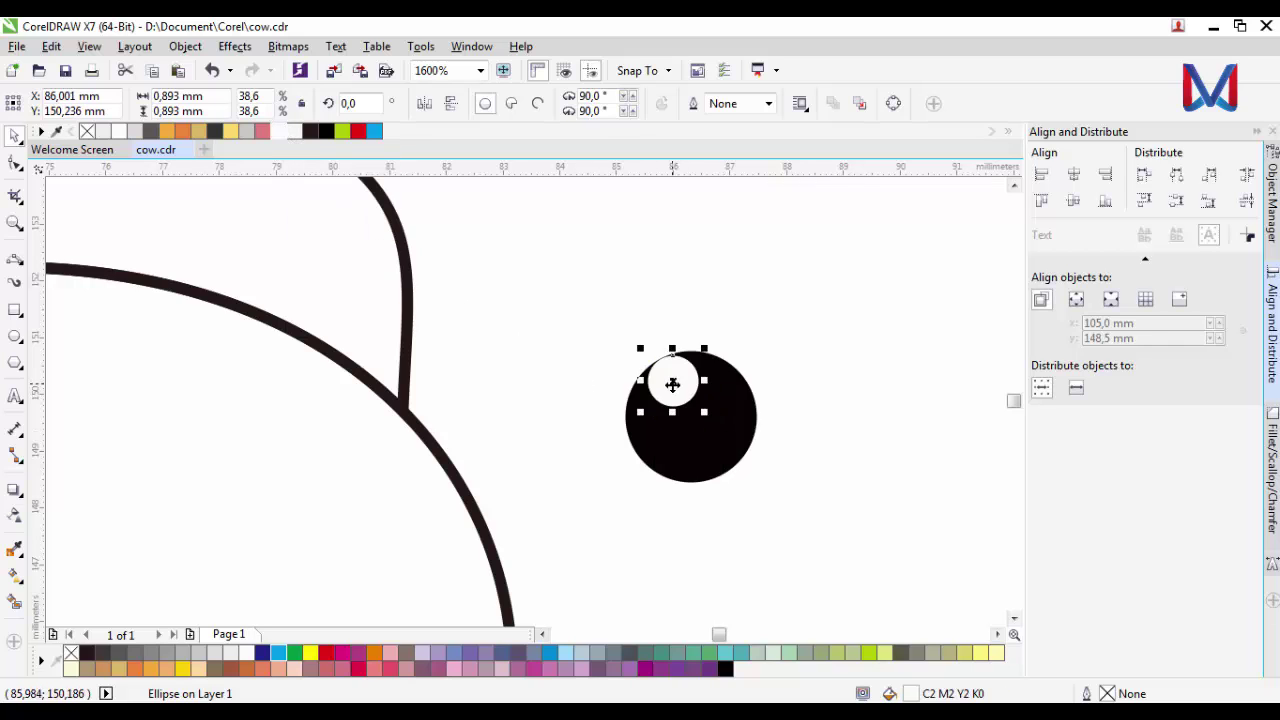
Group the black circle and its white highlight into one eye object.
scroll(671, 384, "down", 2)
left_click(787, 425)
scroll(786, 418, "down", 1)
left_click_drag(803, 457, 686, 366)
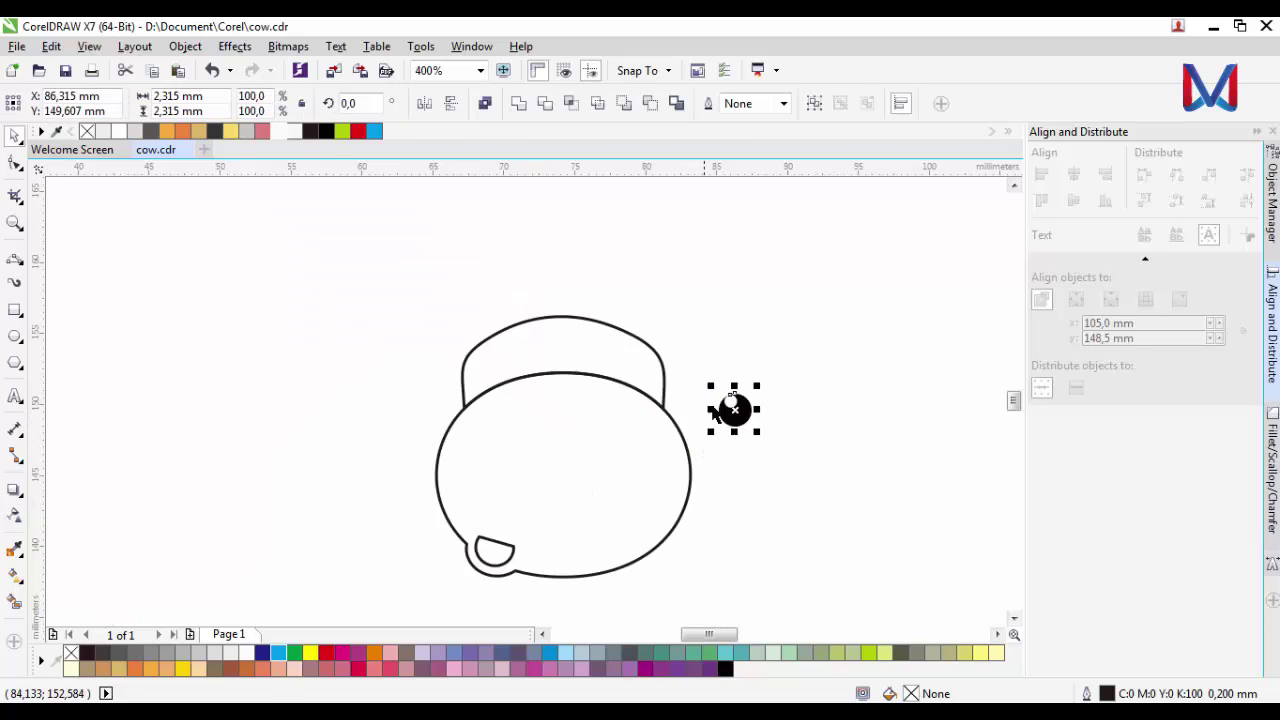
scroll(723, 425, "up", 1)
scroll(731, 435, "down", 1)
key("ctrl+g")
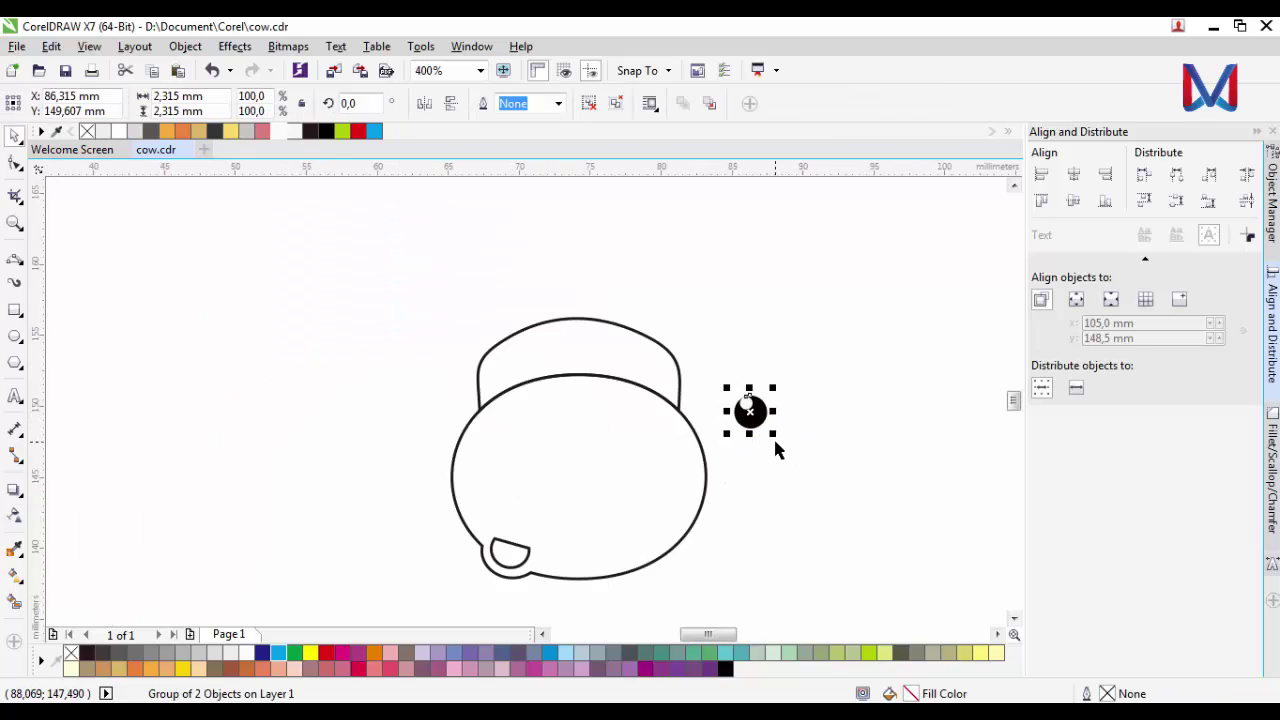
Place a copy of the eye, scaled to about 1.8 mm, at the right of the arched shape and delete the larger original.
scroll(776, 447, "up", 1)
left_click_drag(769, 426, 542, 314)
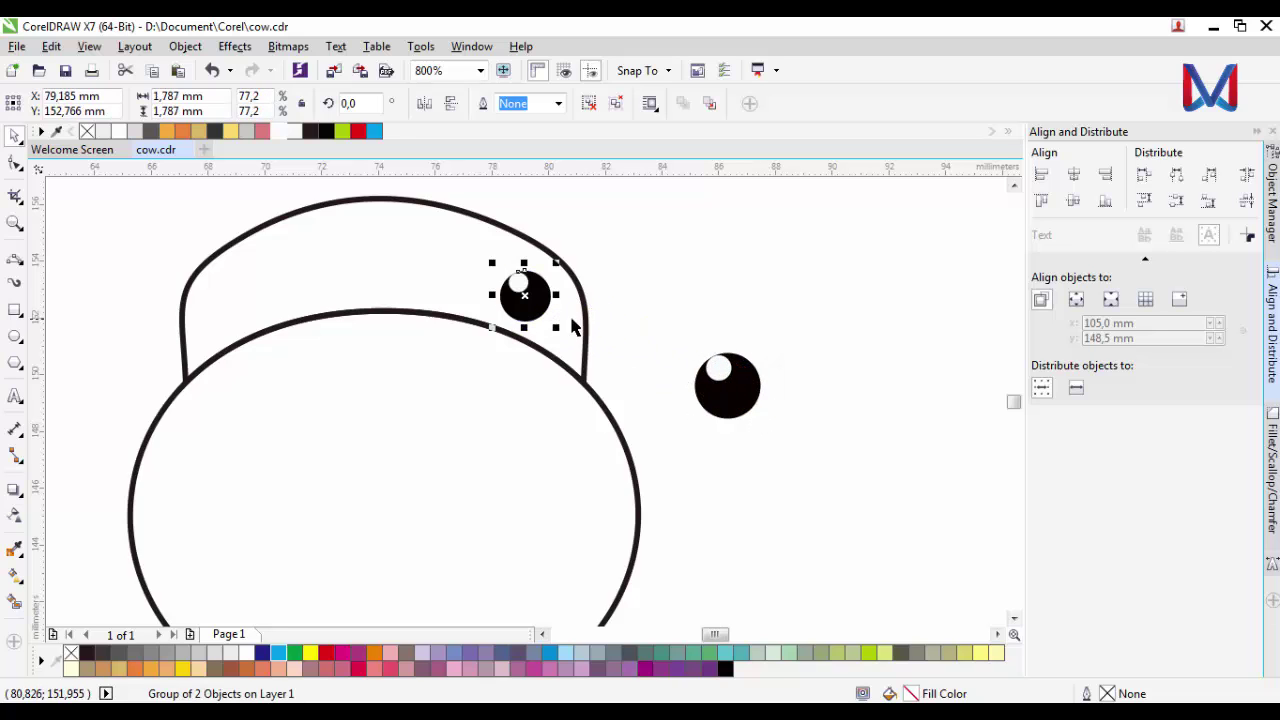
left_click(750, 402)
key("Delete")
scroll(535, 318, "down", 1)
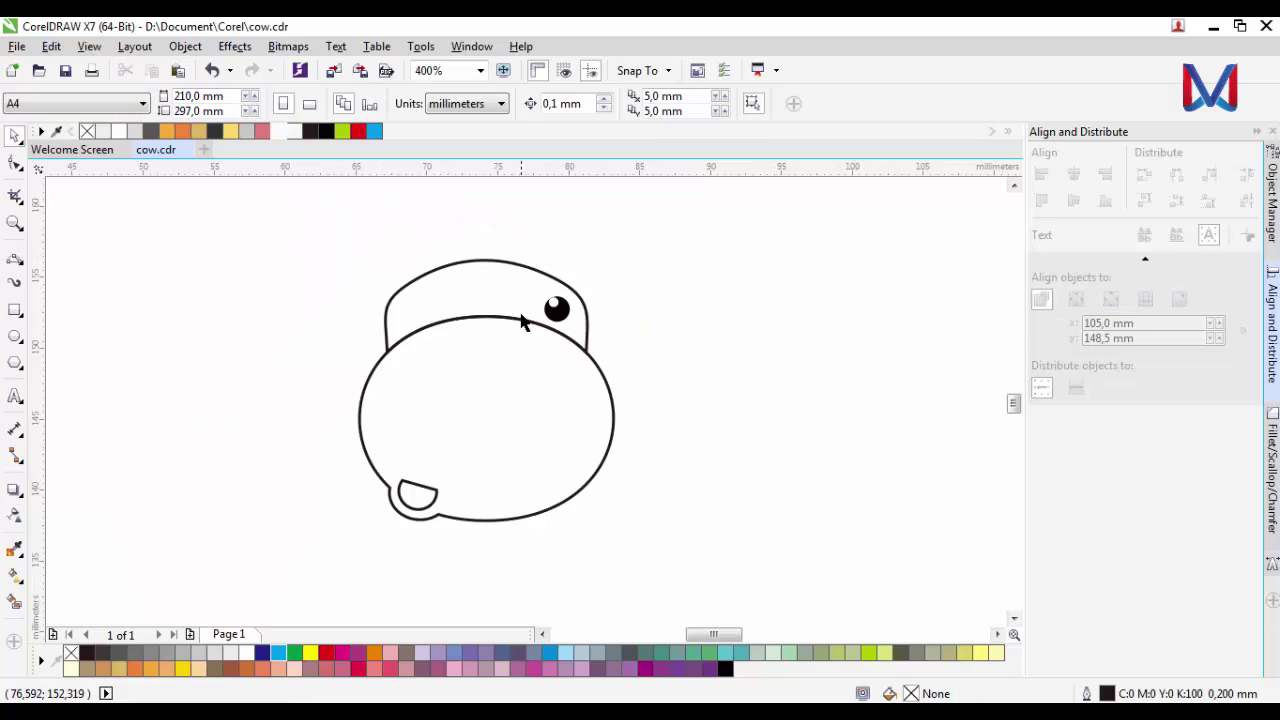
Shift the eye slightly up and to the left so it sits clear of the oval's upper edge.
scroll(535, 318, "up", 2)
left_click_drag(538, 321, 530, 310)
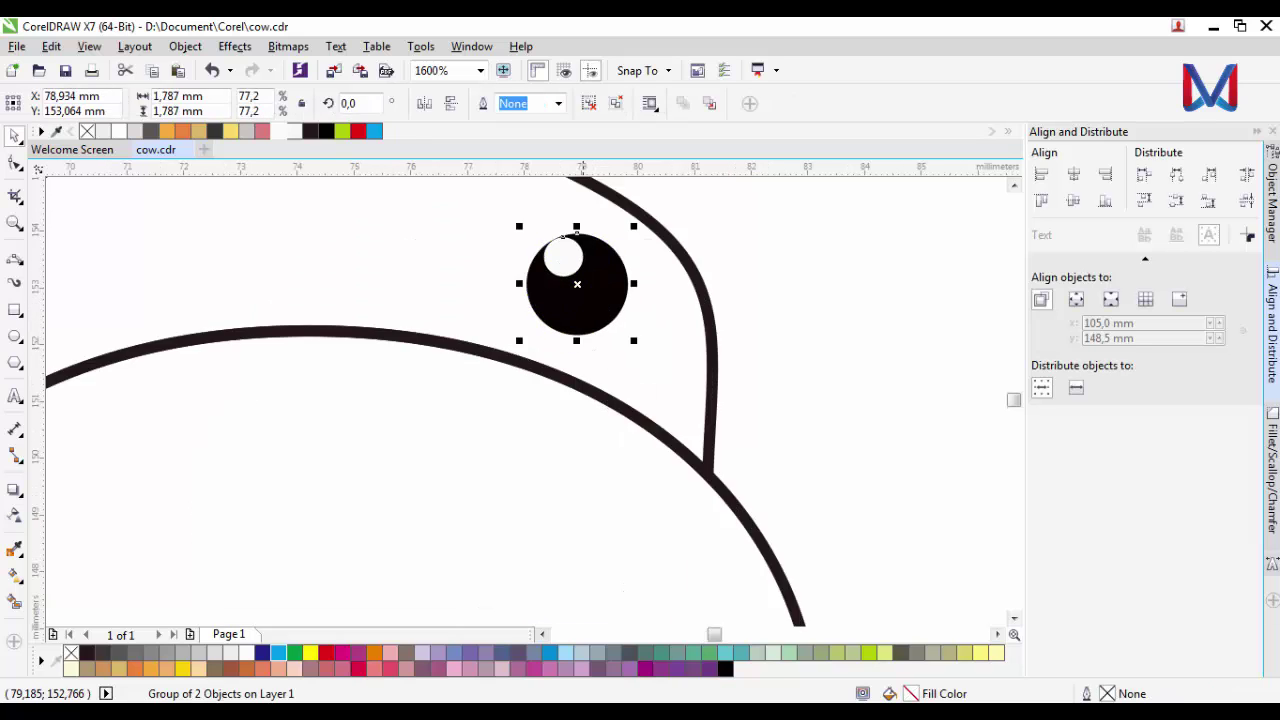
scroll(708, 370, "down", 2)
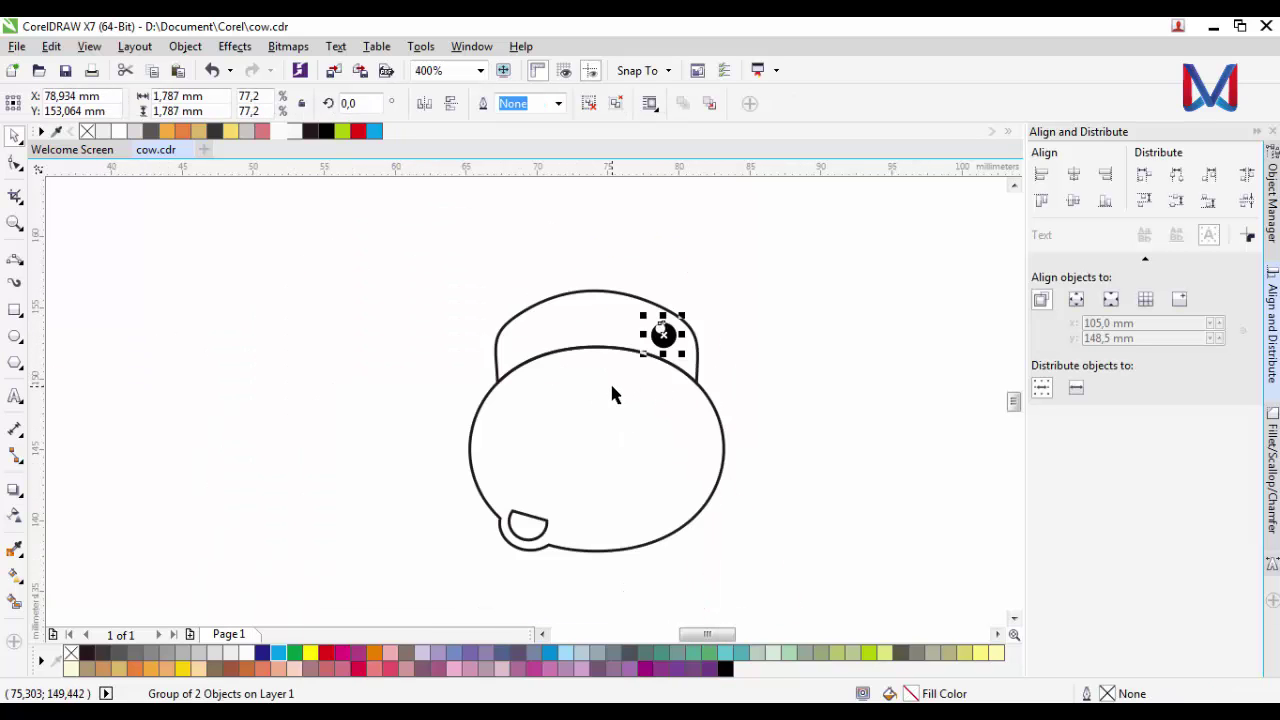
left_click(616, 416)
scroll(626, 388, "up", 1)
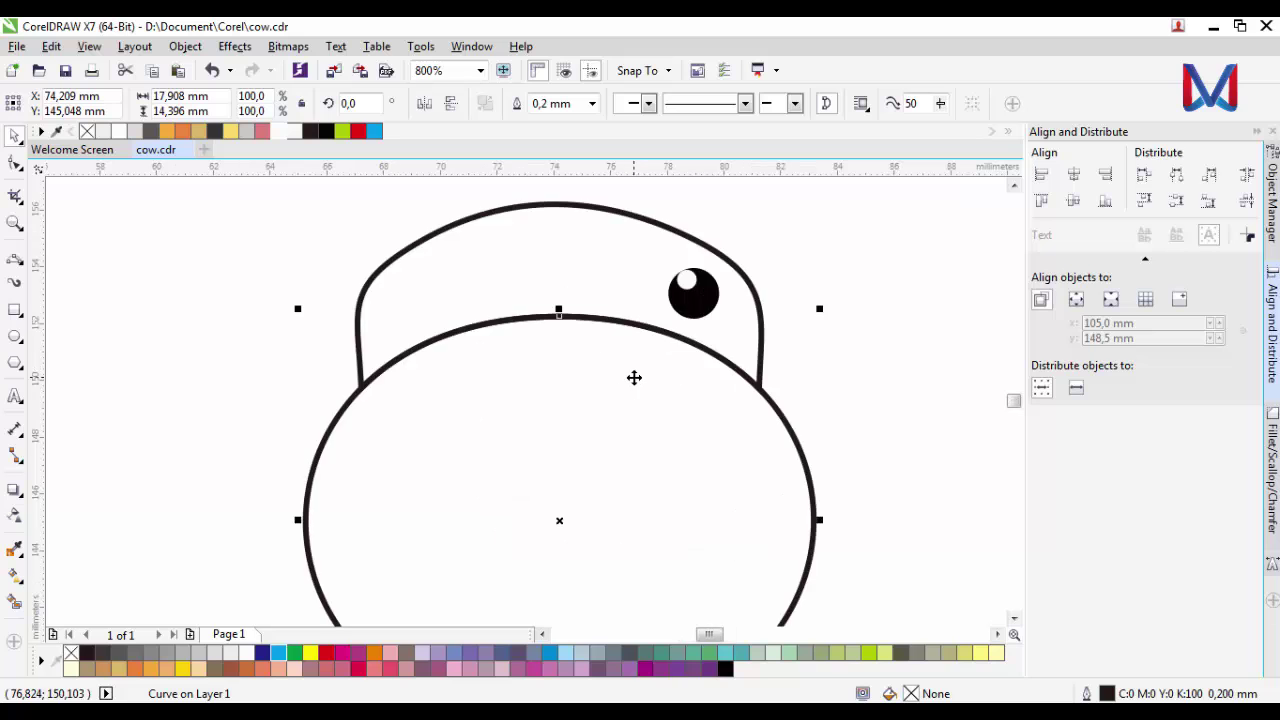
scroll(611, 388, "down", 1)
left_click(757, 370)
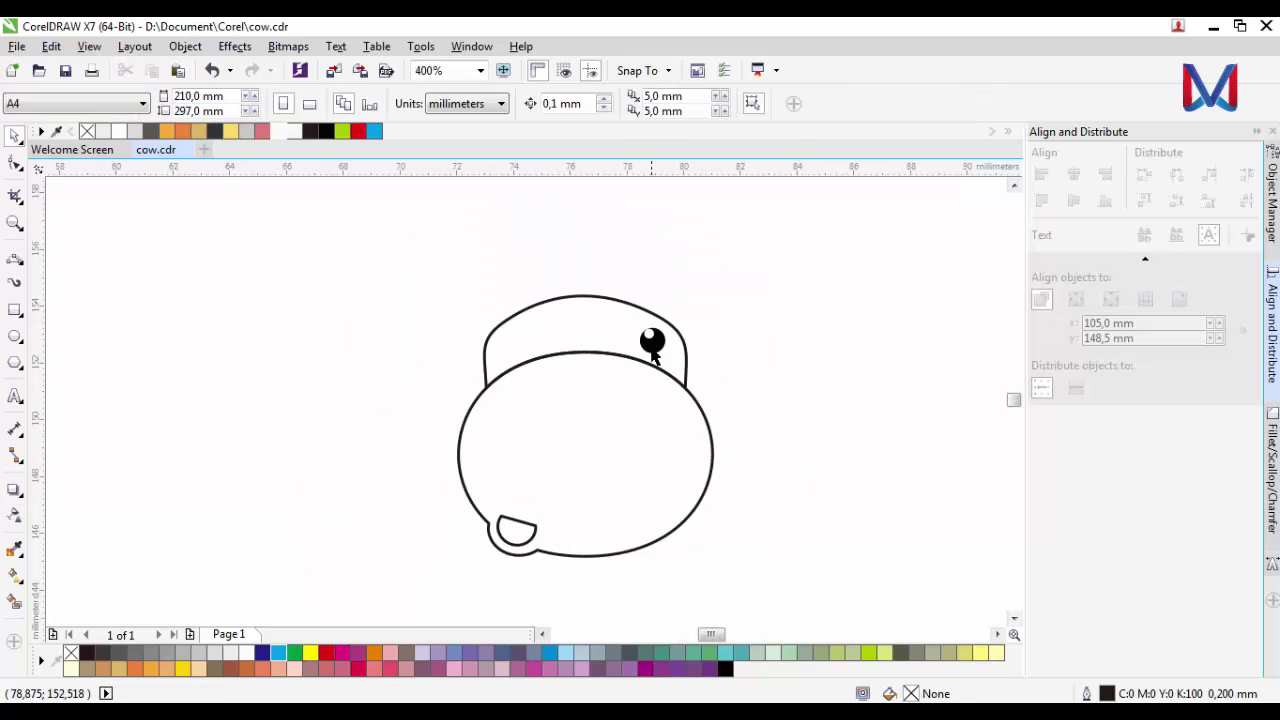
Duplicate the right eye horizontally to the left side of the arched shape at the same height.
scroll(650, 348, "up", 1)
left_click(653, 332)
scroll(653, 332, "up", 1)
scroll(674, 346, "down", 1)
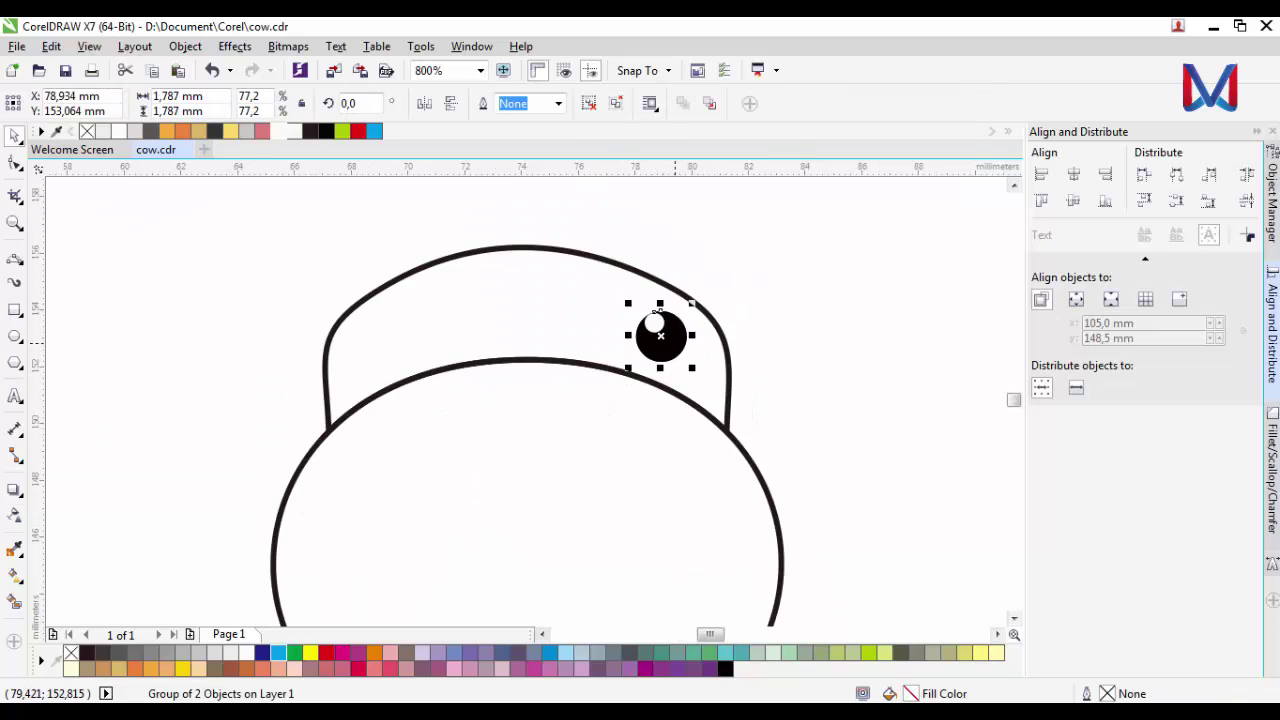
left_click_drag(669, 334, 394, 336)
scroll(394, 336, "up", 1)
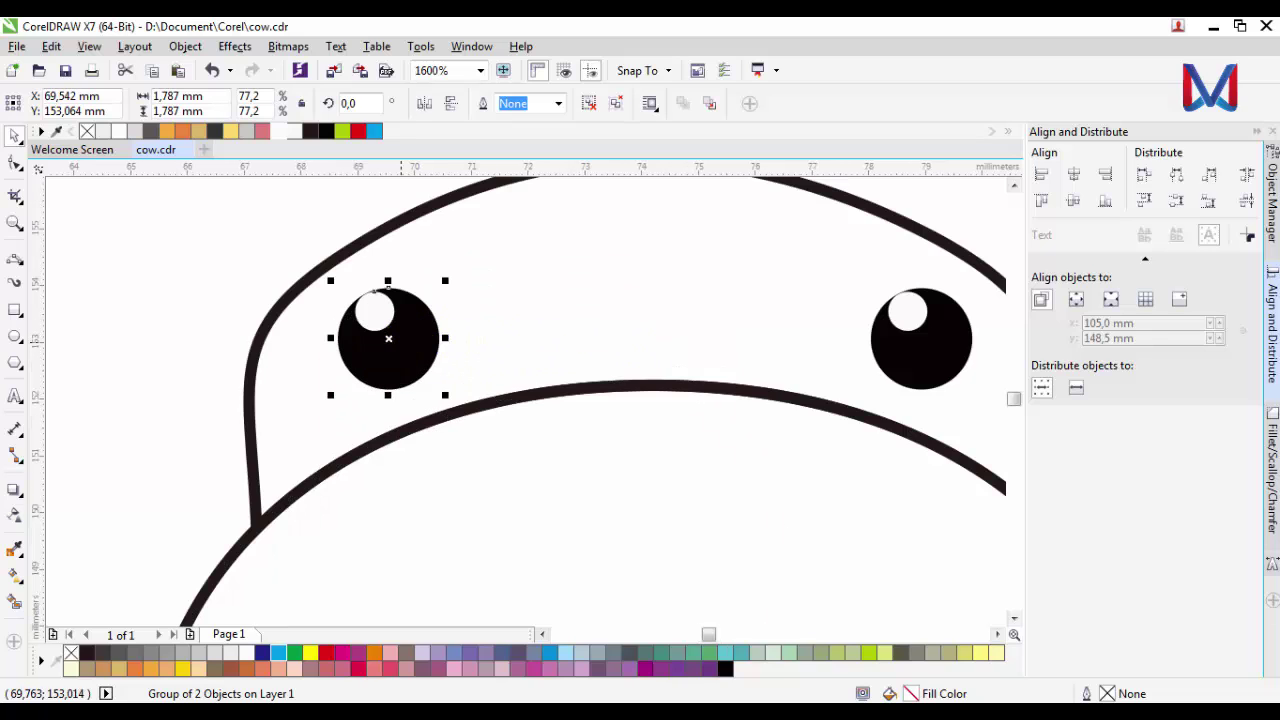
Rotate the left eye to about 345.6° so its white highlight turns slightly clockwise.
left_click(388, 338)
left_click_drag(450, 284, 464, 299)
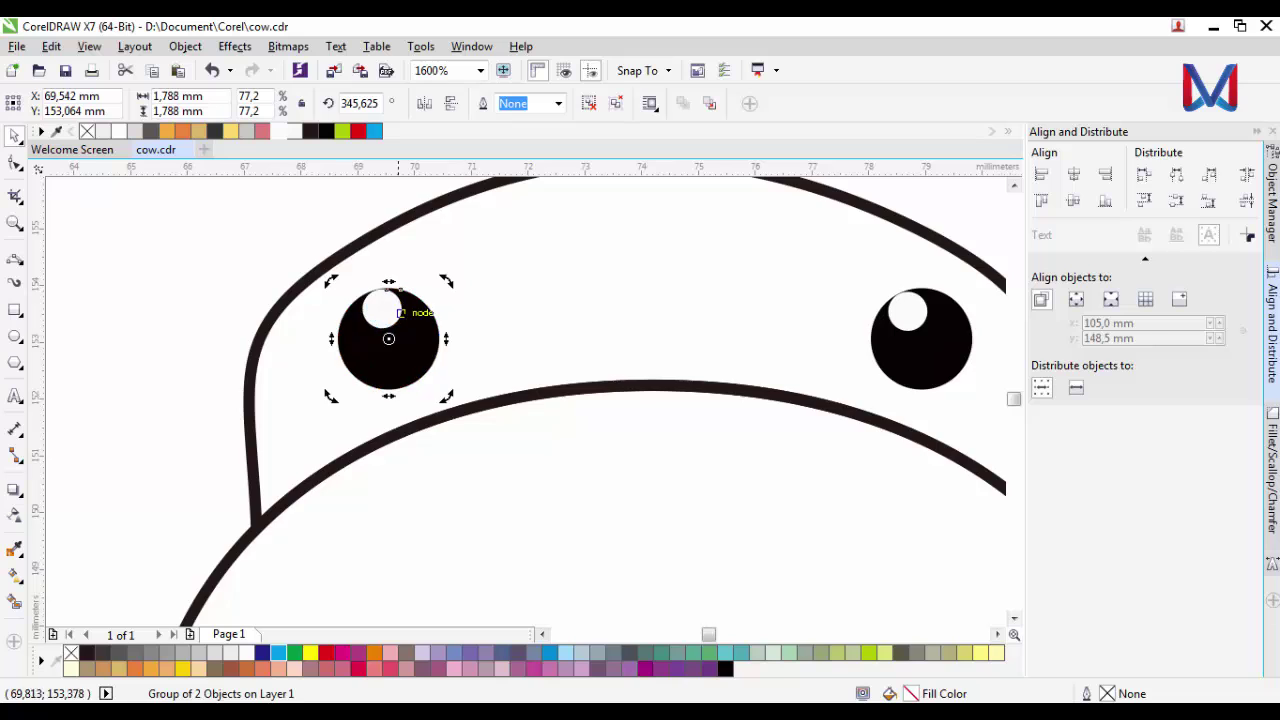
scroll(397, 326, "down", 2)
left_click(656, 298)
scroll(638, 329, "down", 1)
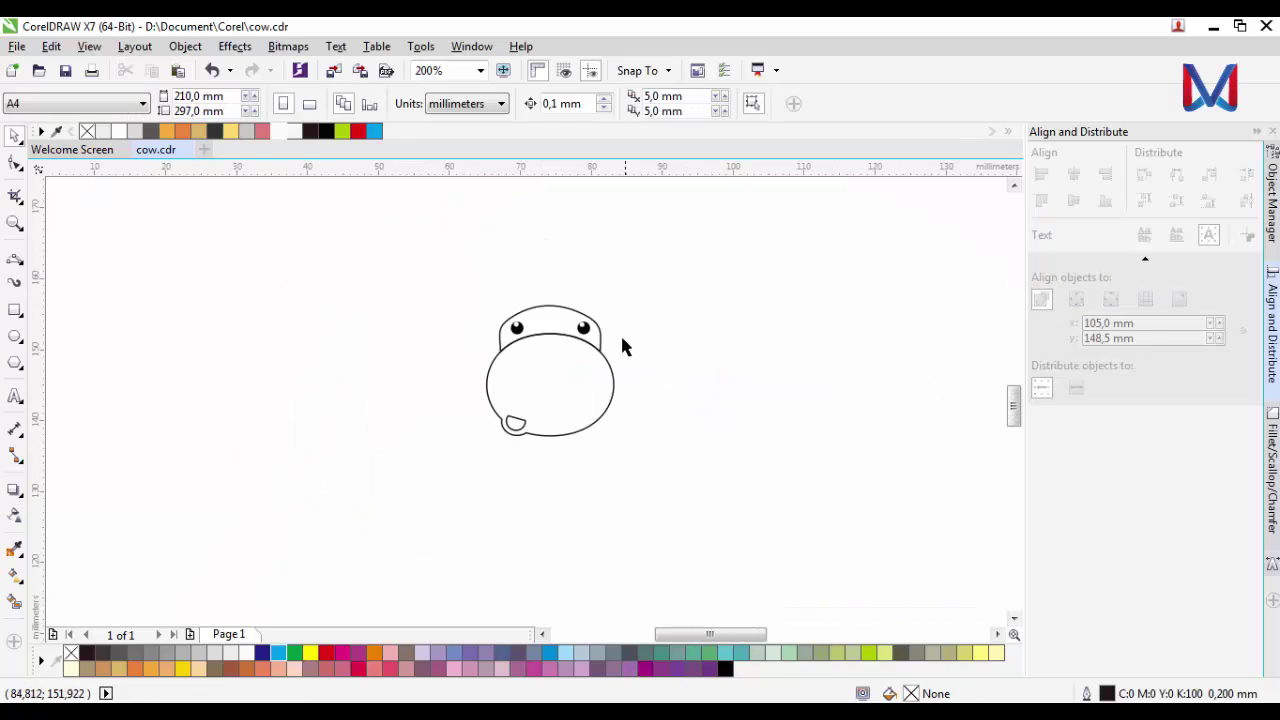
scroll(575, 310, "up", 2)
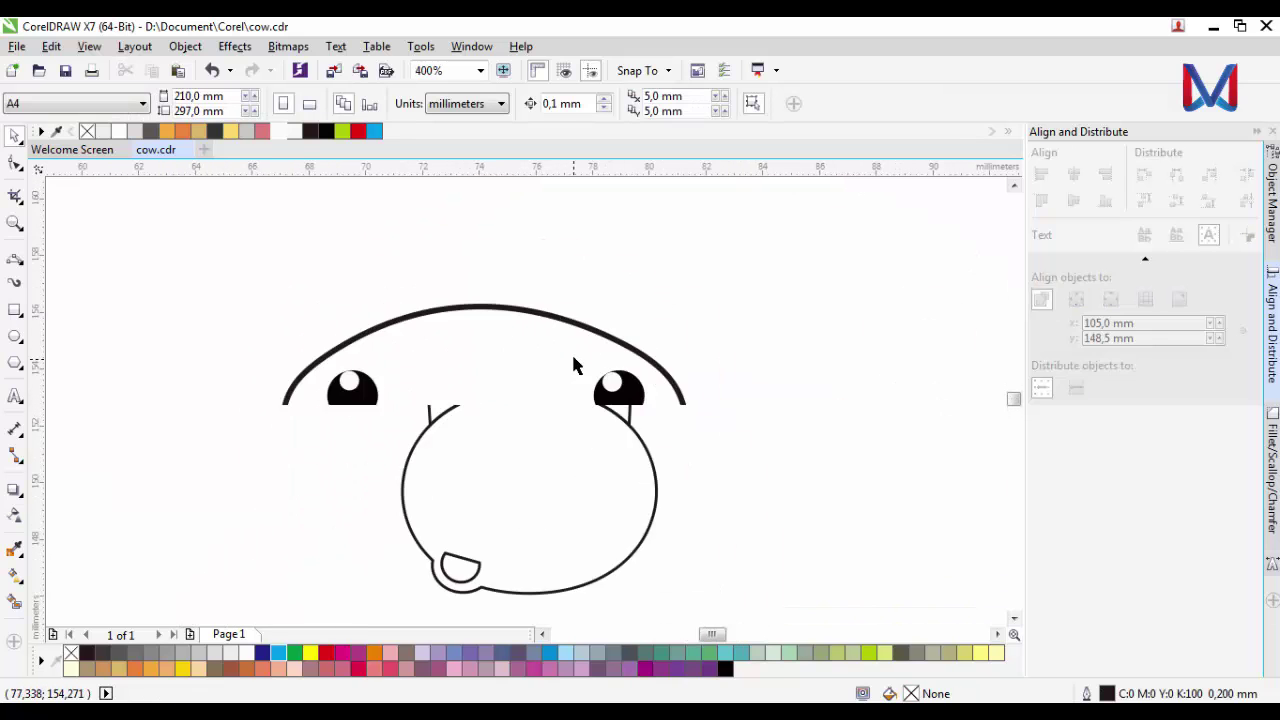
left_click(450, 437)
scroll(522, 408, "down", 2)
left_click(678, 404)
scroll(511, 471, "up", 1)
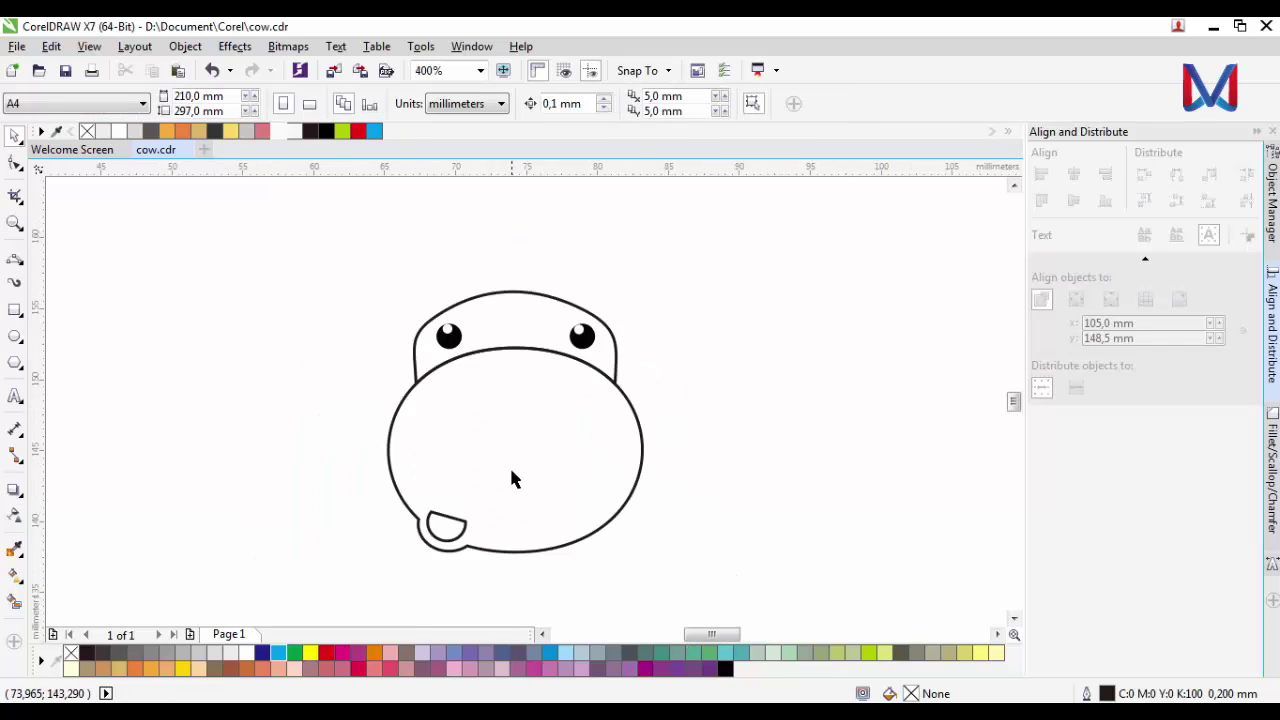
Add a node to the oval's outline at each of the two points where the arched shape's sides meet it.
scroll(515, 400, "up", 1)
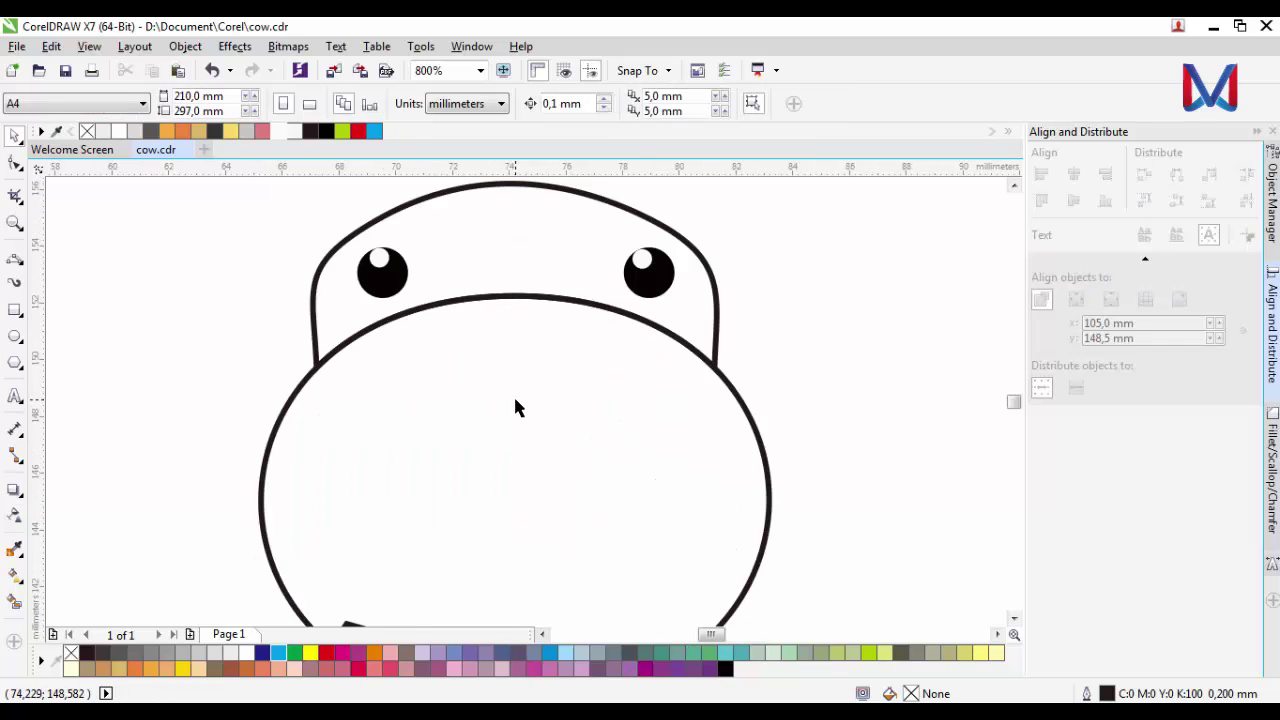
left_click(15, 163)
left_click(322, 370)
left_click(320, 370)
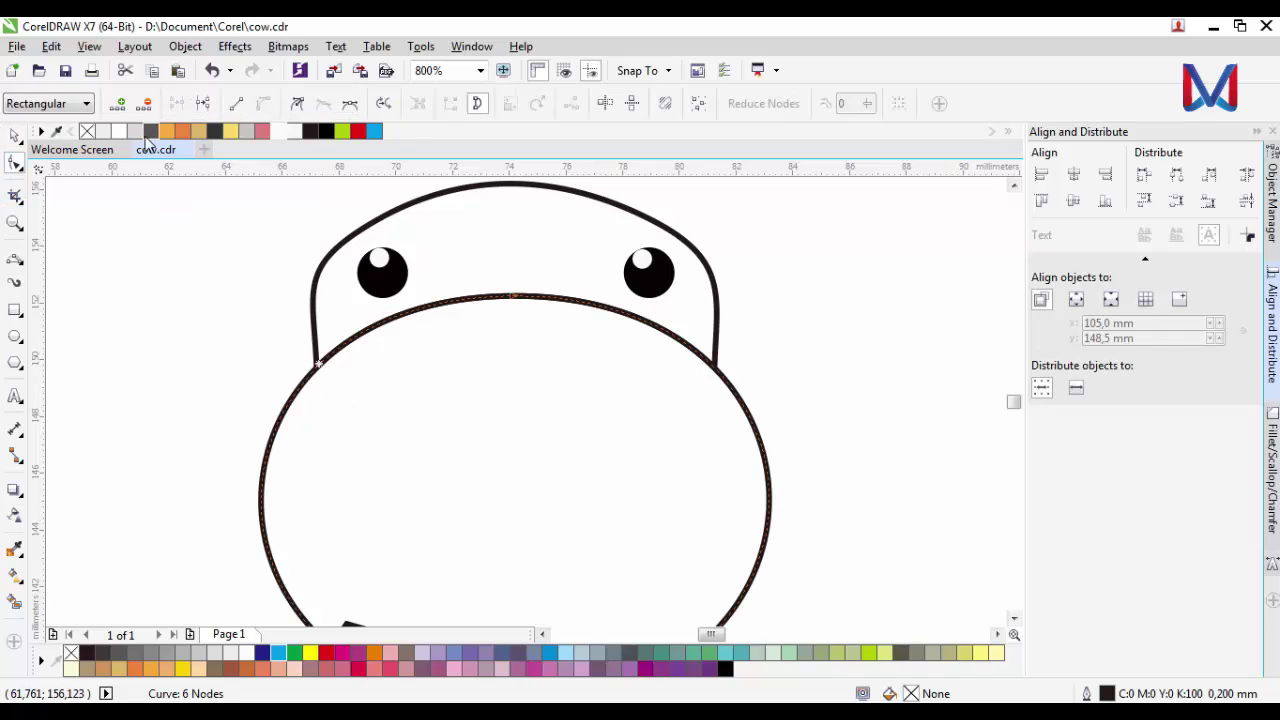
left_click(117, 103)
left_click(716, 368)
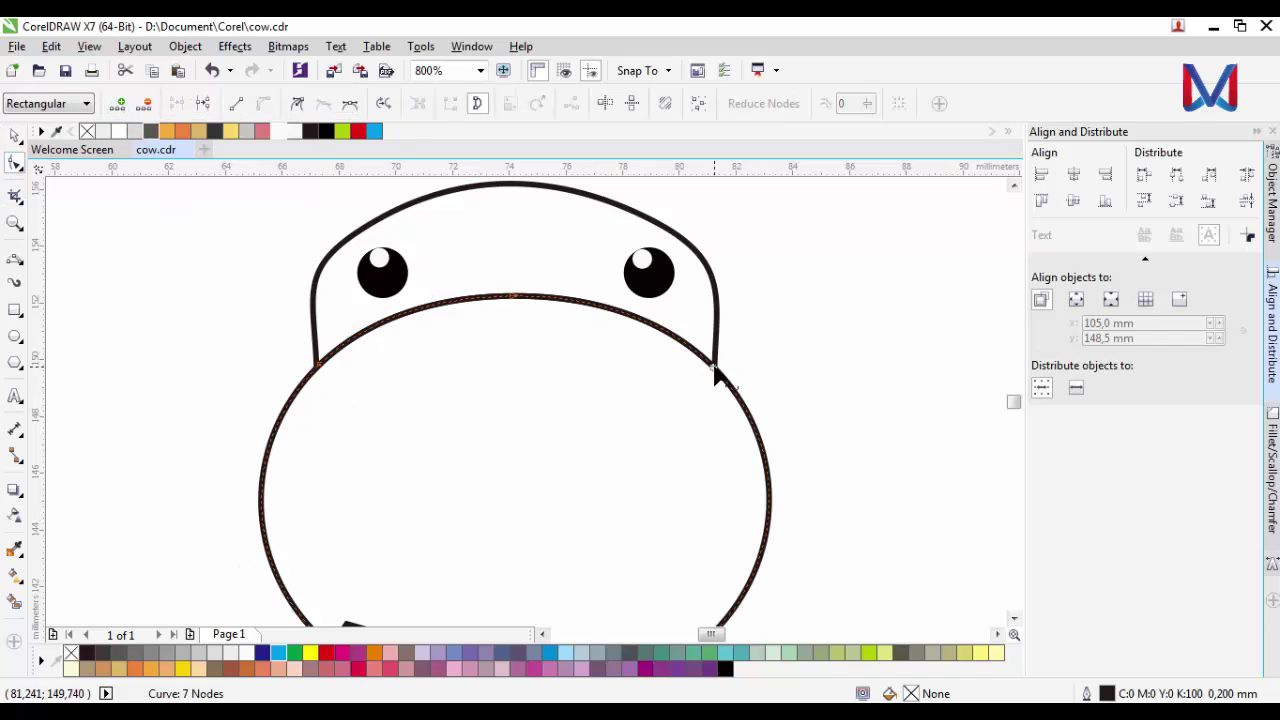
left_click(117, 103)
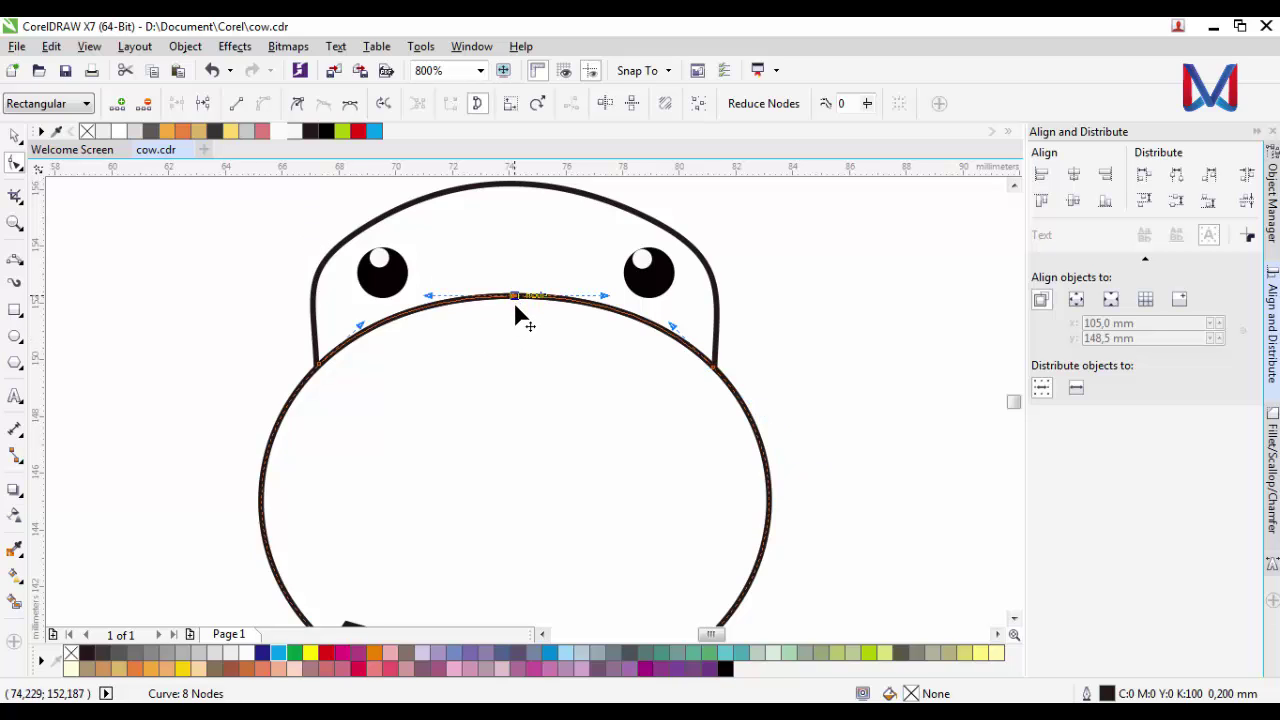
Lower the oval's top middle node to flatten its upper edge and match the arched shape's bottom edge to it.
left_click_drag(513, 301, 524, 328)
scroll(551, 388, "down", 1)
scroll(551, 391, "up", 1)
scroll(526, 330, "up", 1)
left_click(526, 276)
scroll(524, 330, "down", 1)
scroll(525, 352, "down", 1)
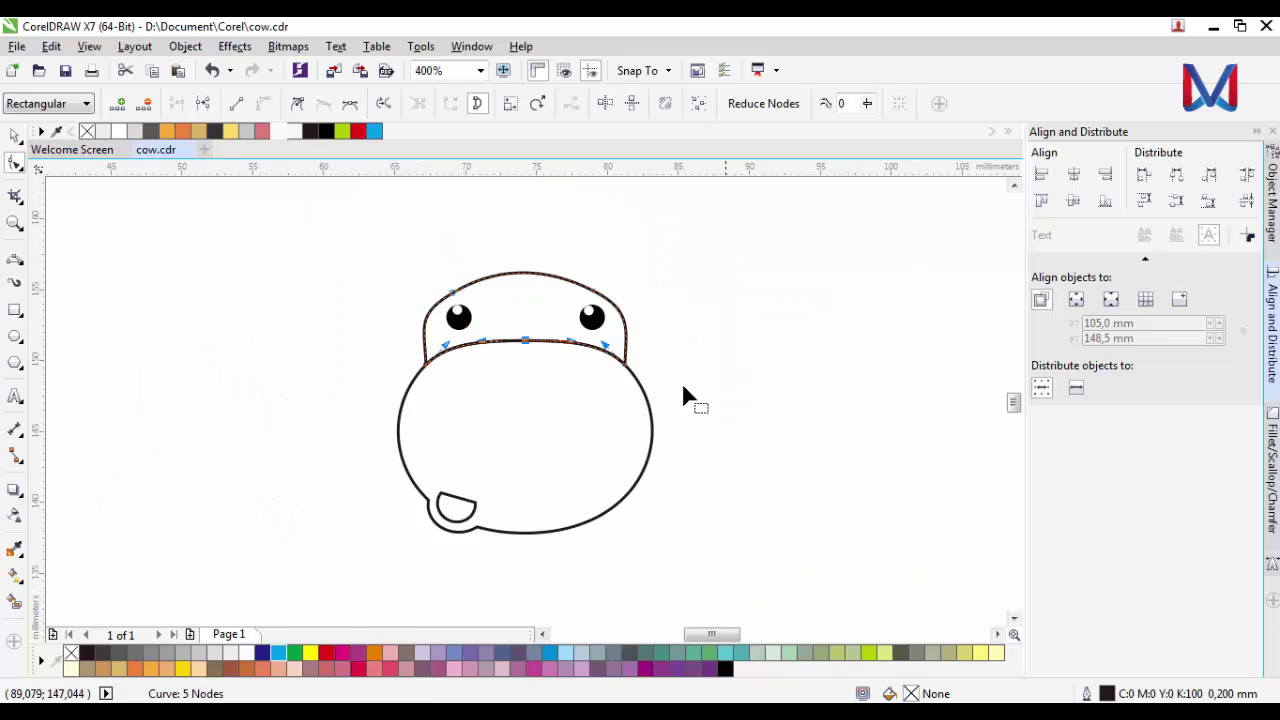
left_click(16, 140)
left_click(389, 361)
scroll(540, 374, "down", 1)
scroll(488, 372, "up", 1)
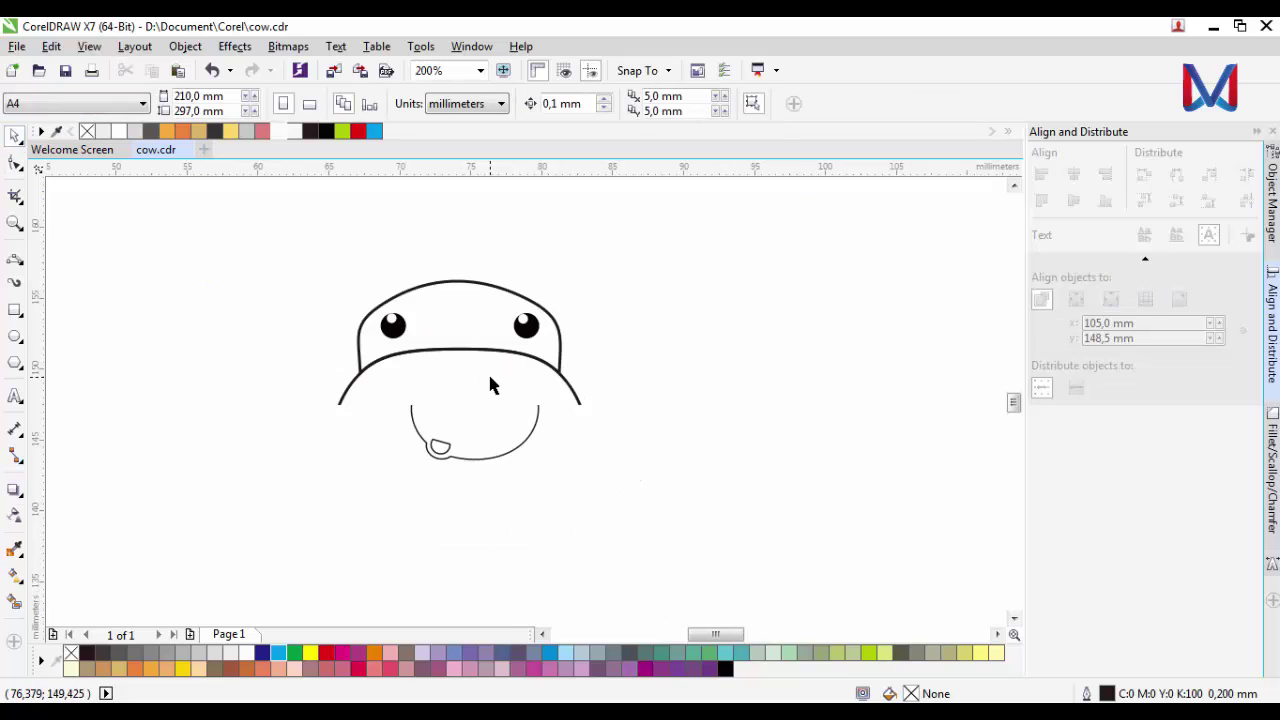
scroll(458, 572, "up", 1)
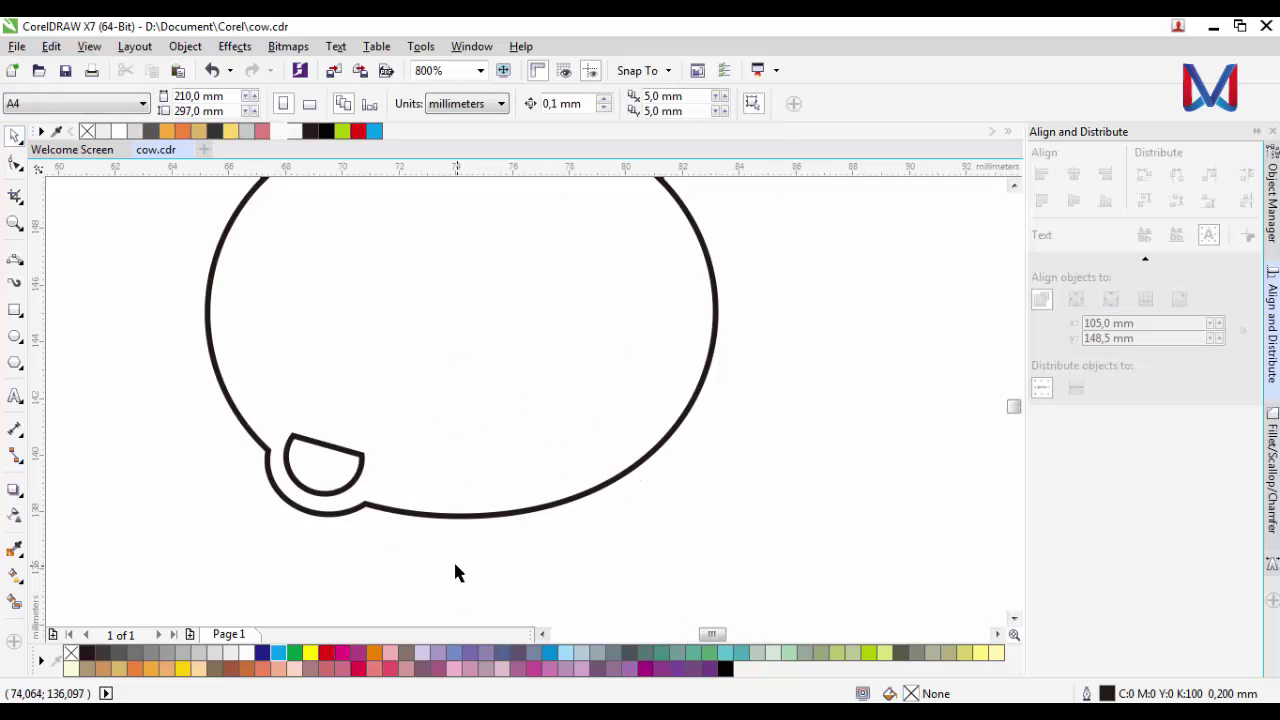
scroll(453, 559, "down", 1)
scroll(476, 416, "down", 1)
scroll(476, 416, "up", 1)
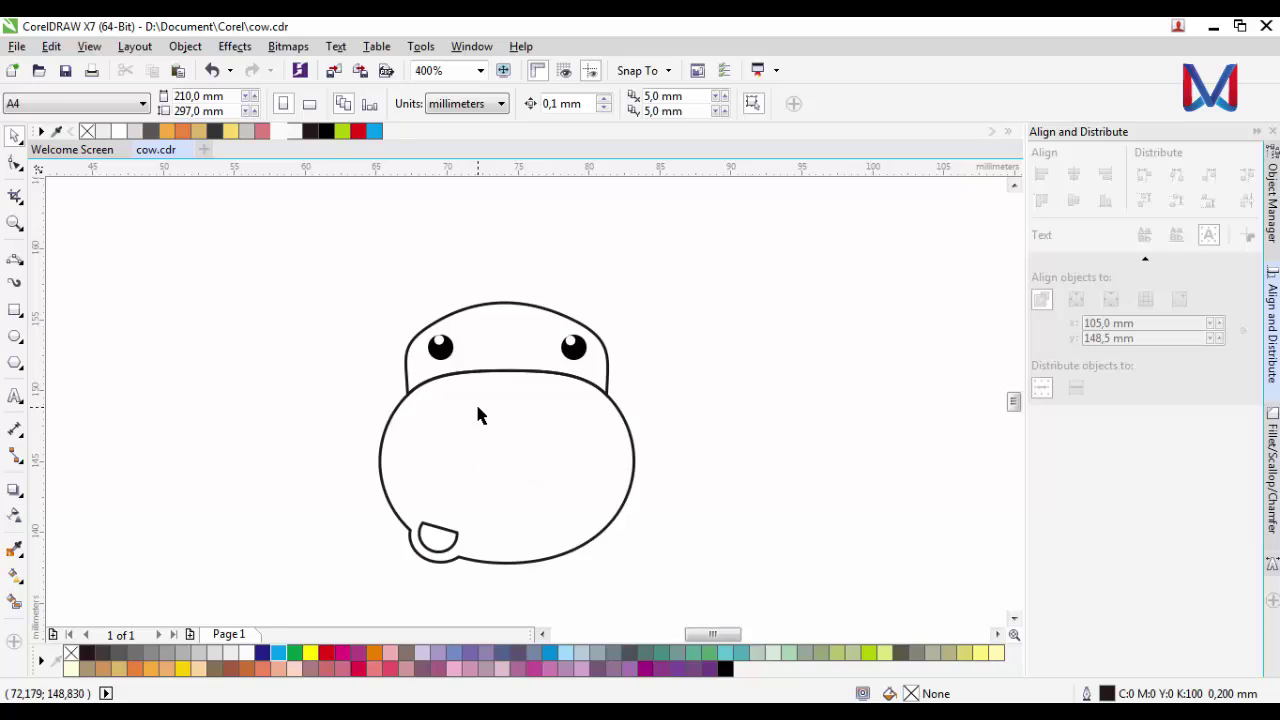
Group the two highlighted eyes and center the group horizontally on the arched upper head.
scroll(490, 380, "up", 1)
left_click_drag(251, 277, 716, 380)
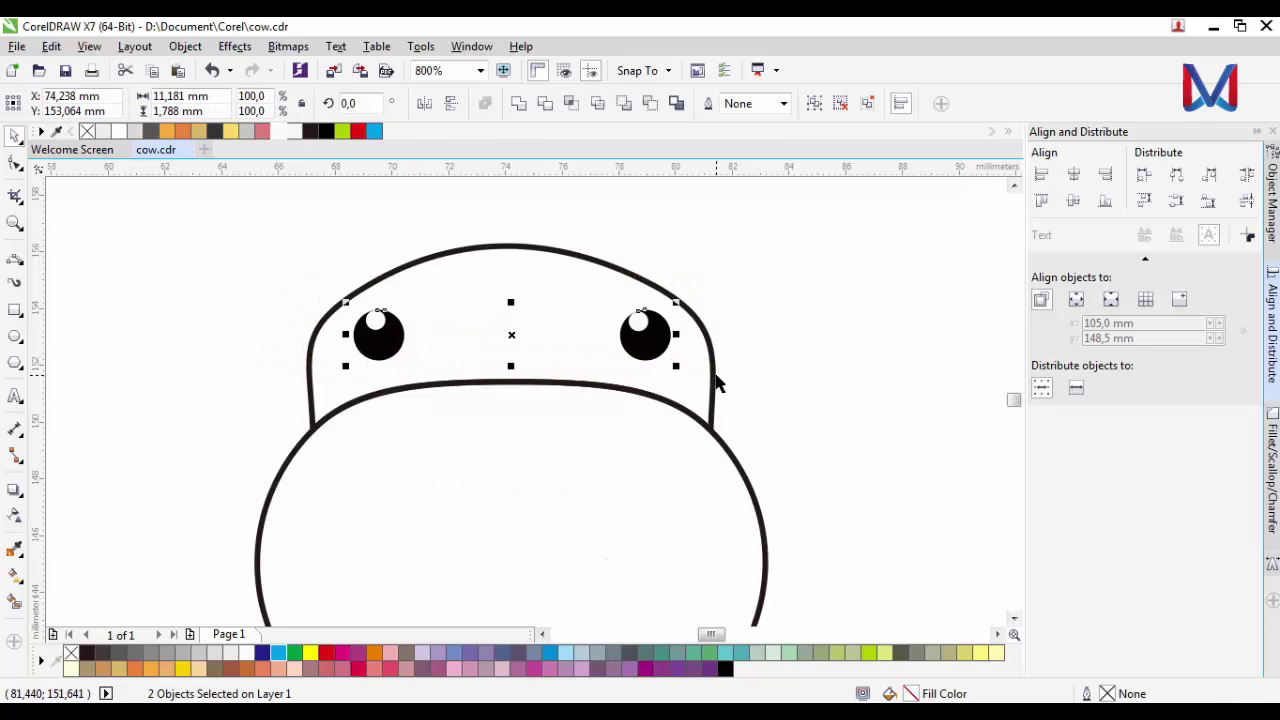
key("ctrl+g")
left_click(714, 386, "shift")
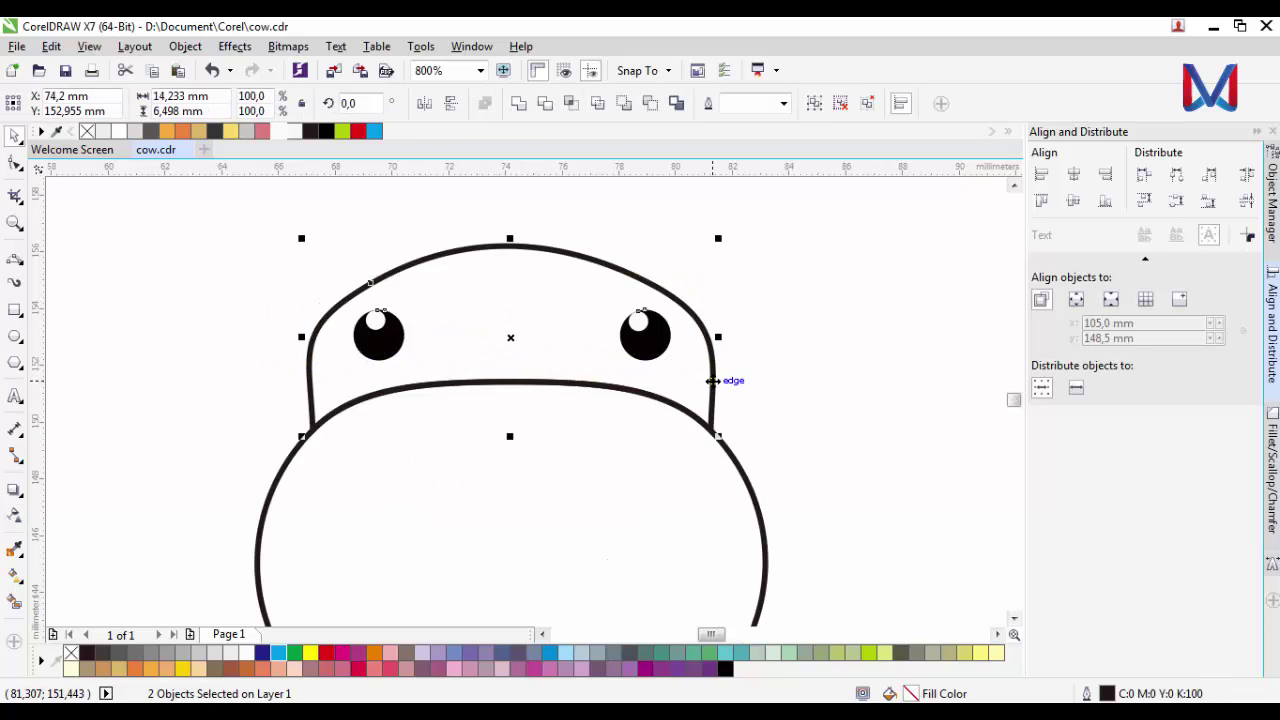
left_click(1075, 181)
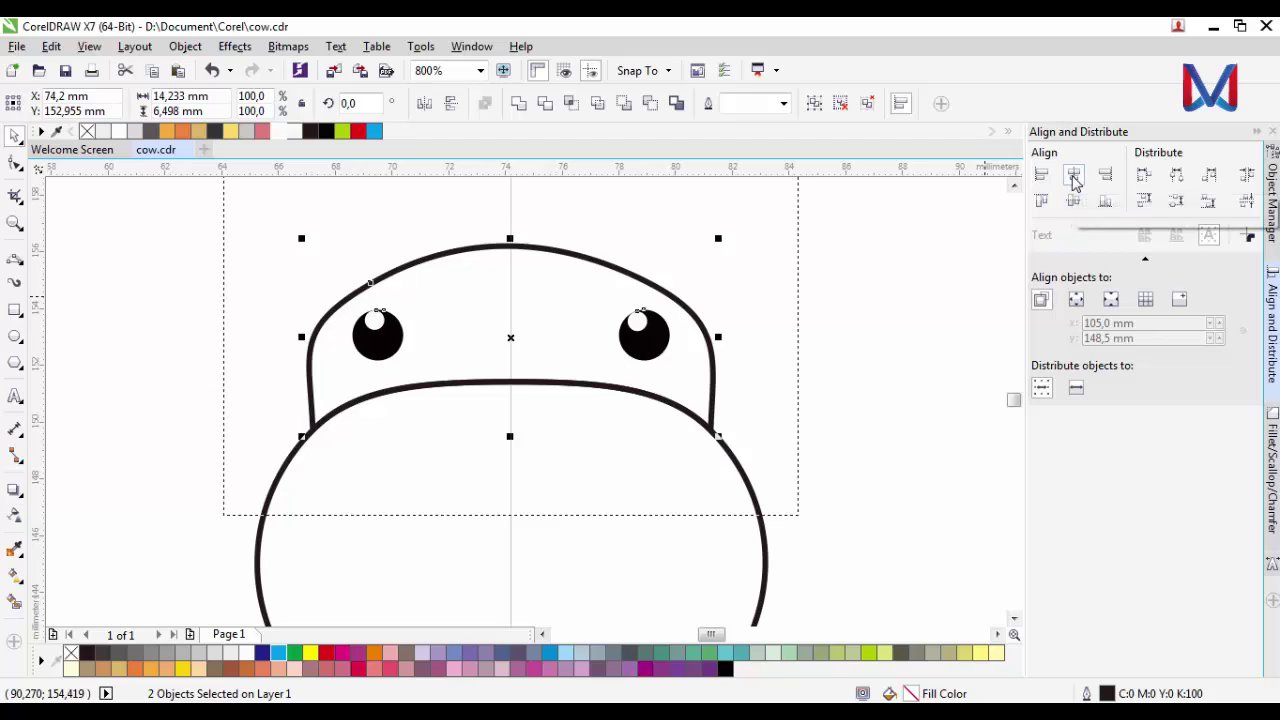
left_click(974, 297)
scroll(761, 433, "down", 1)
scroll(590, 427, "up", 1)
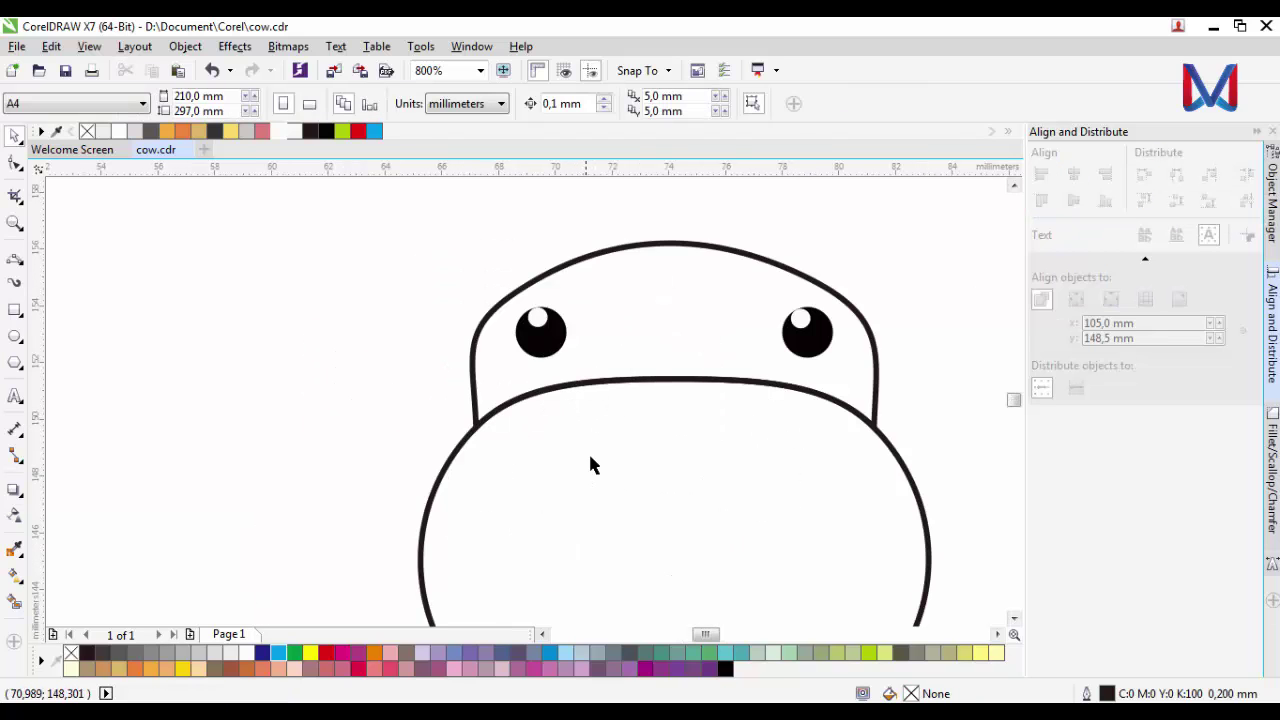
Draw a circle about 0.36 mm across inside the muzzle, filled with black C93 M88 Y89 K80 and without an outline.
scroll(606, 400, "down", 1)
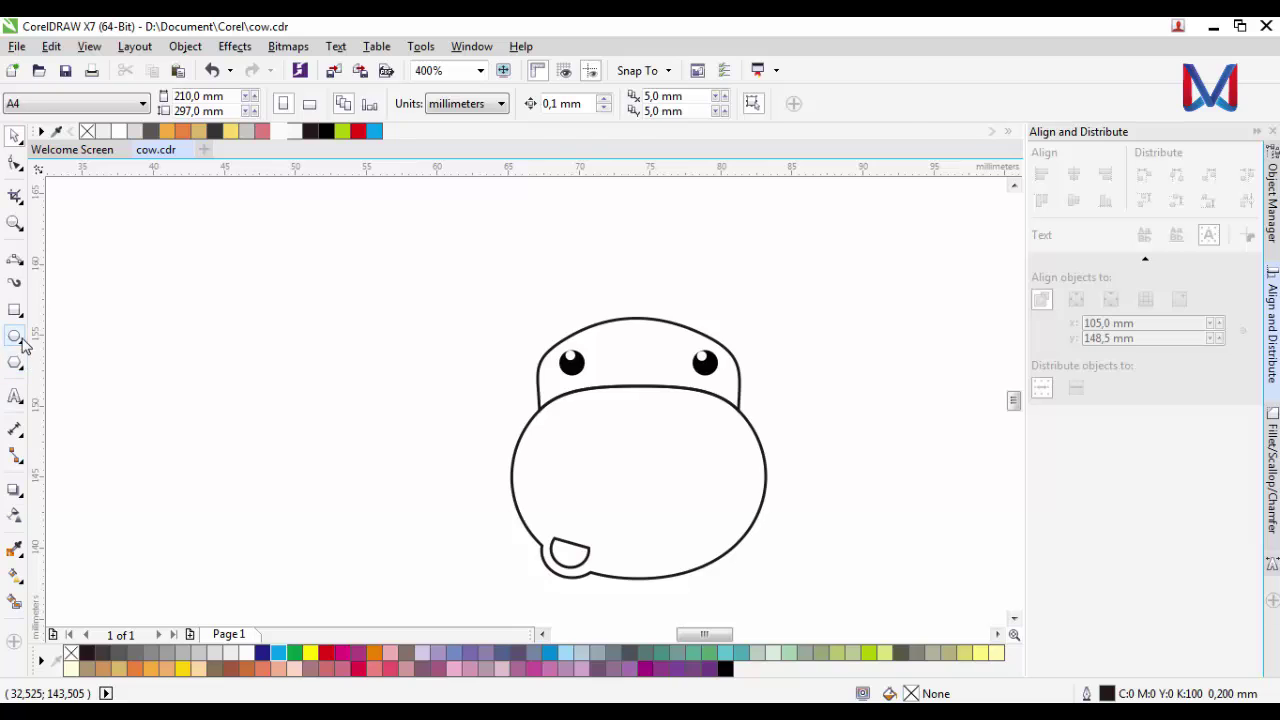
left_click(15, 336)
scroll(673, 479, "up", 1)
left_click_drag(486, 443, 497, 455)
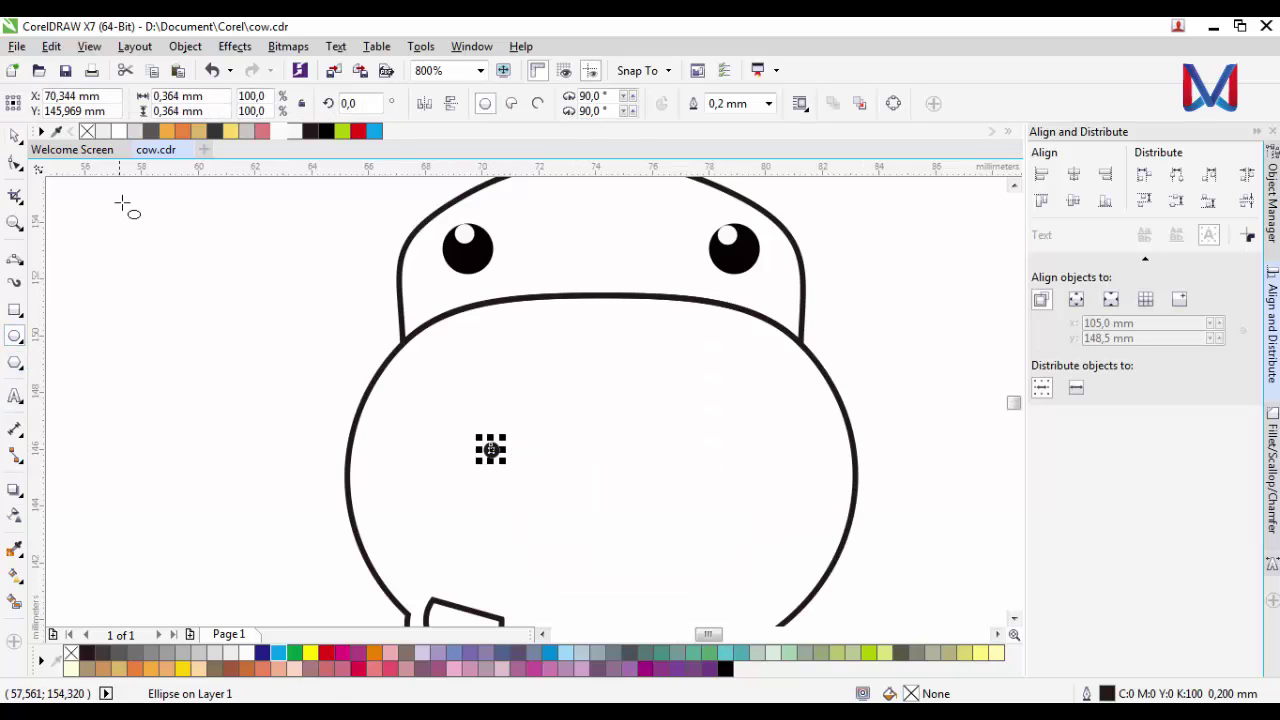
left_click(326, 131)
right_click(87, 131)
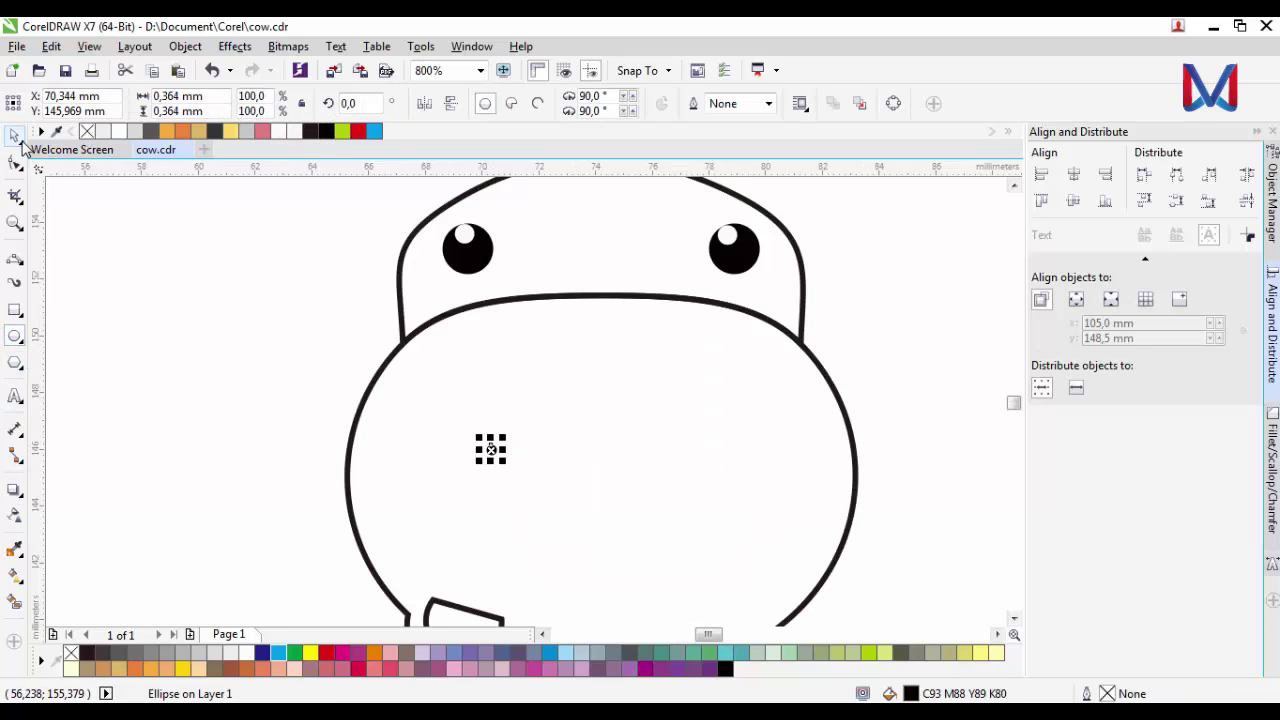
Enlarge the black circle to about 0.63 mm and move it to the muzzle's upper left.
scroll(519, 441, "up", 1)
mouse_move(480, 476)
left_mouse_down()
mouse_move(501, 465)
mouse_move(486, 440)
mouse_move(480, 454)
left_mouse_up()
scroll(590, 485, "down", 1)
left_click(383, 423)
Draw an upward-arched curve about 1.34 mm wide and 0.45 mm high just above the small black circle.
left_click(15, 258)
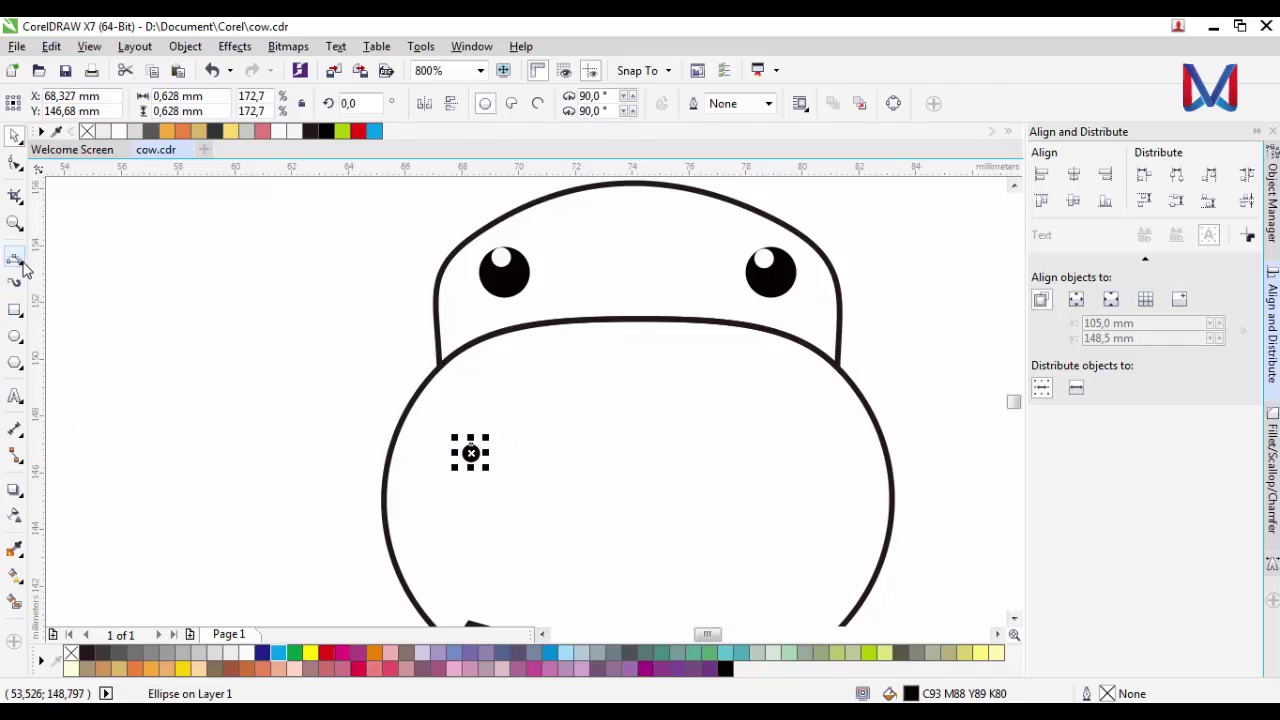
scroll(492, 463, "up", 1)
left_click_drag(406, 435, 482, 440)
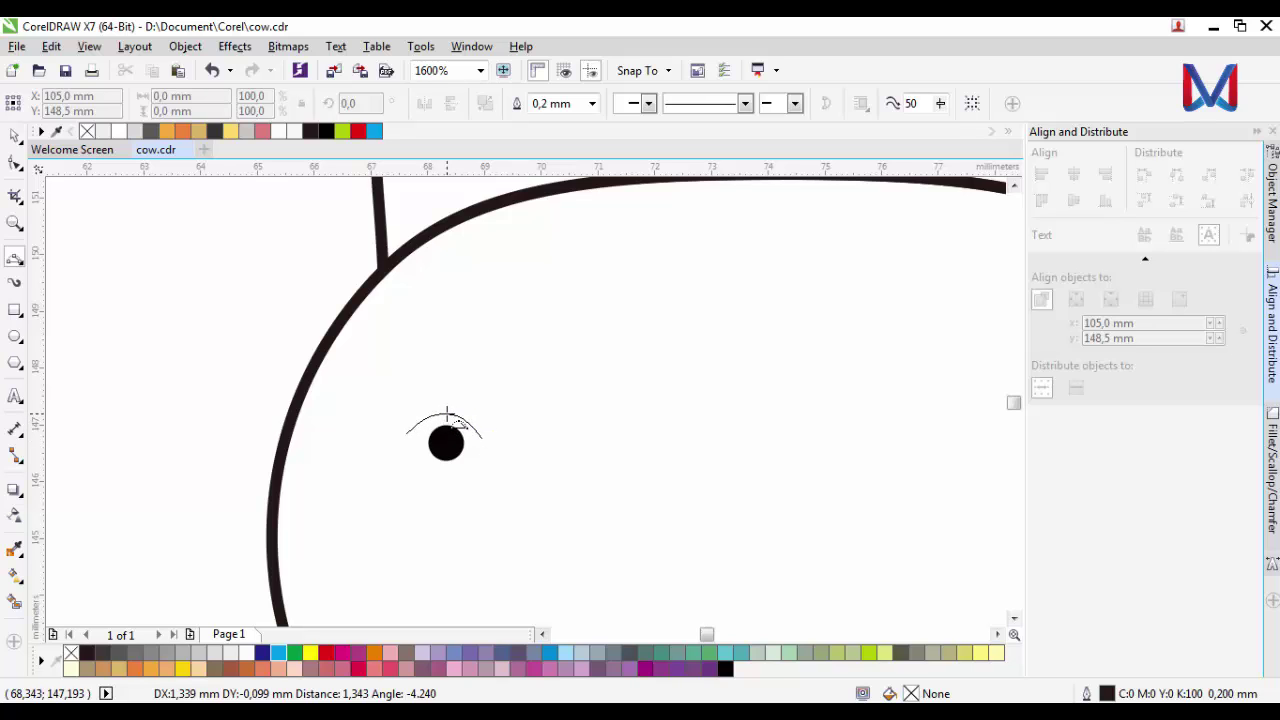
left_click(460, 424)
scroll(462, 425, "up", 1)
Convert the outline of the small arc above the circle to an object.
left_click(15, 135)
scroll(420, 403, "up", 1)
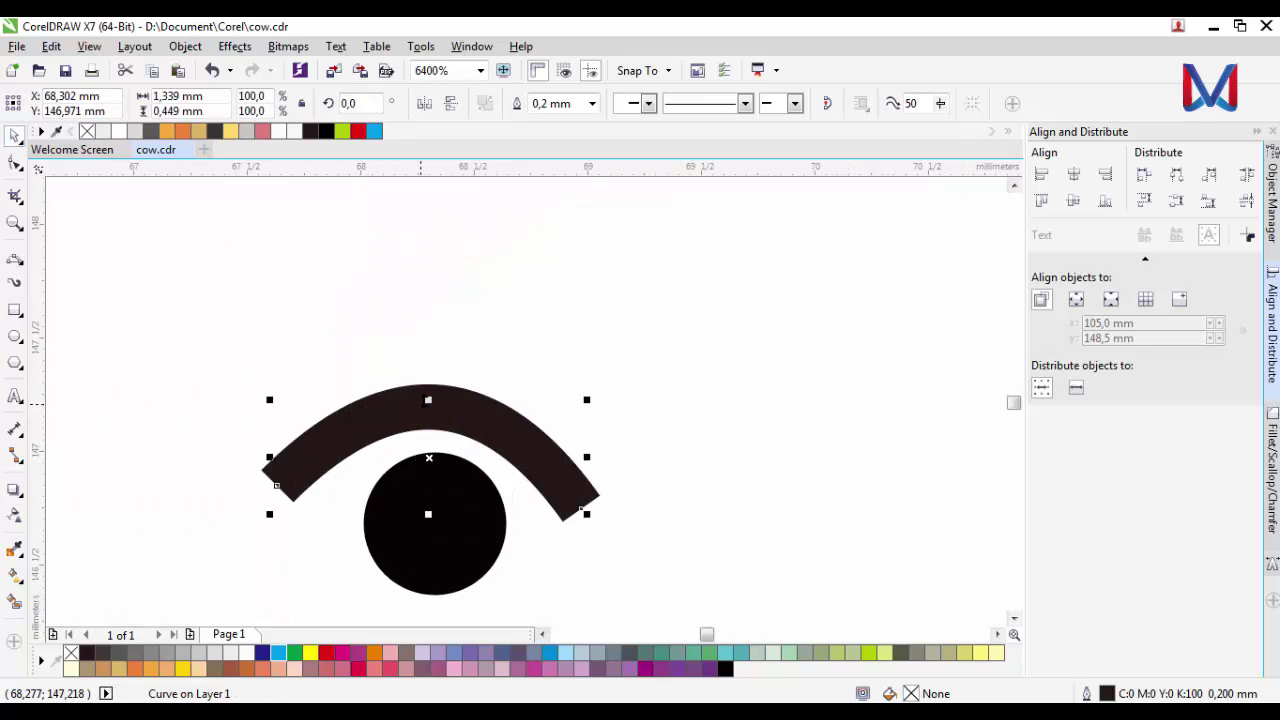
left_click(185, 46)
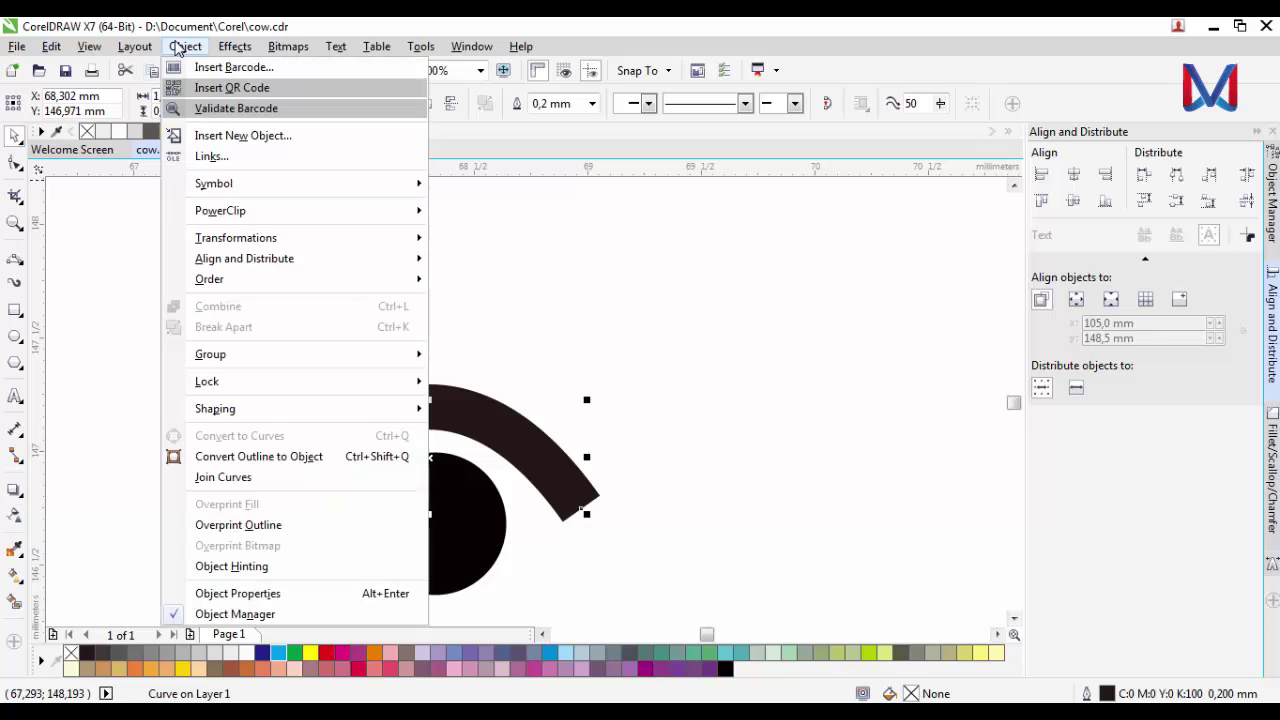
left_click(340, 459)
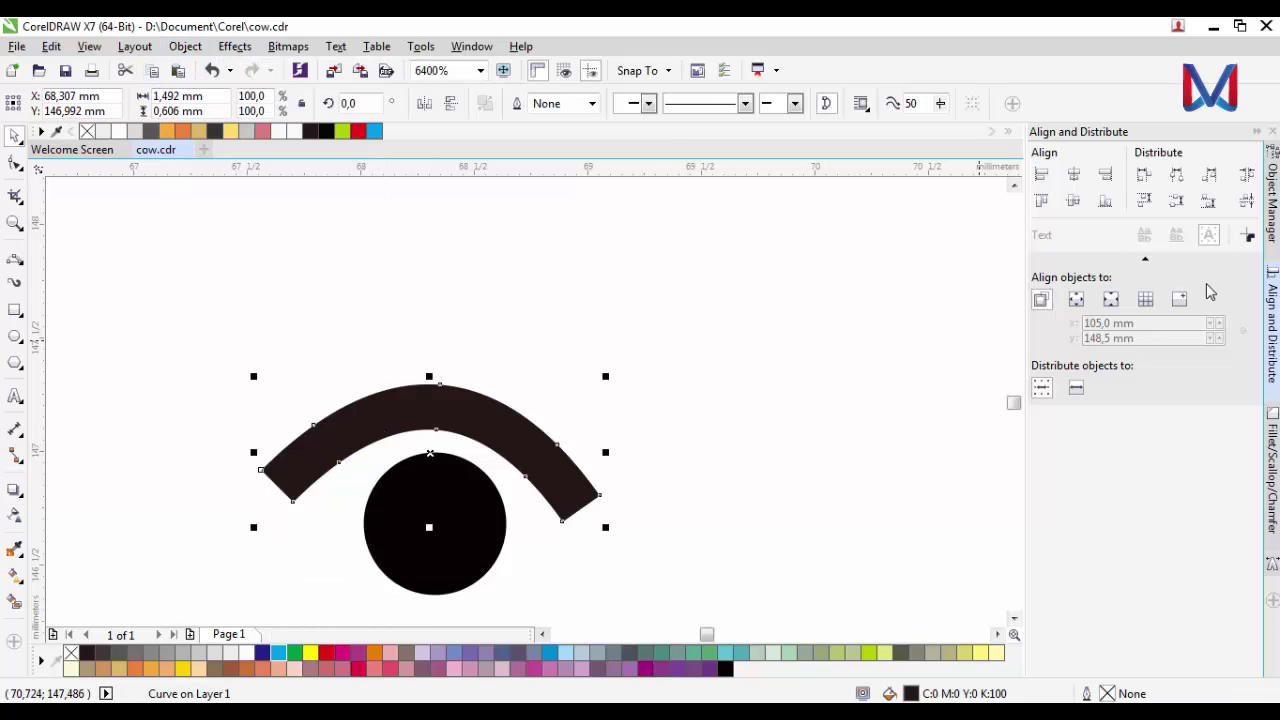
Fillet the corners of the arc's ends with a radius of 0.095 mm.
left_click(1271, 470)
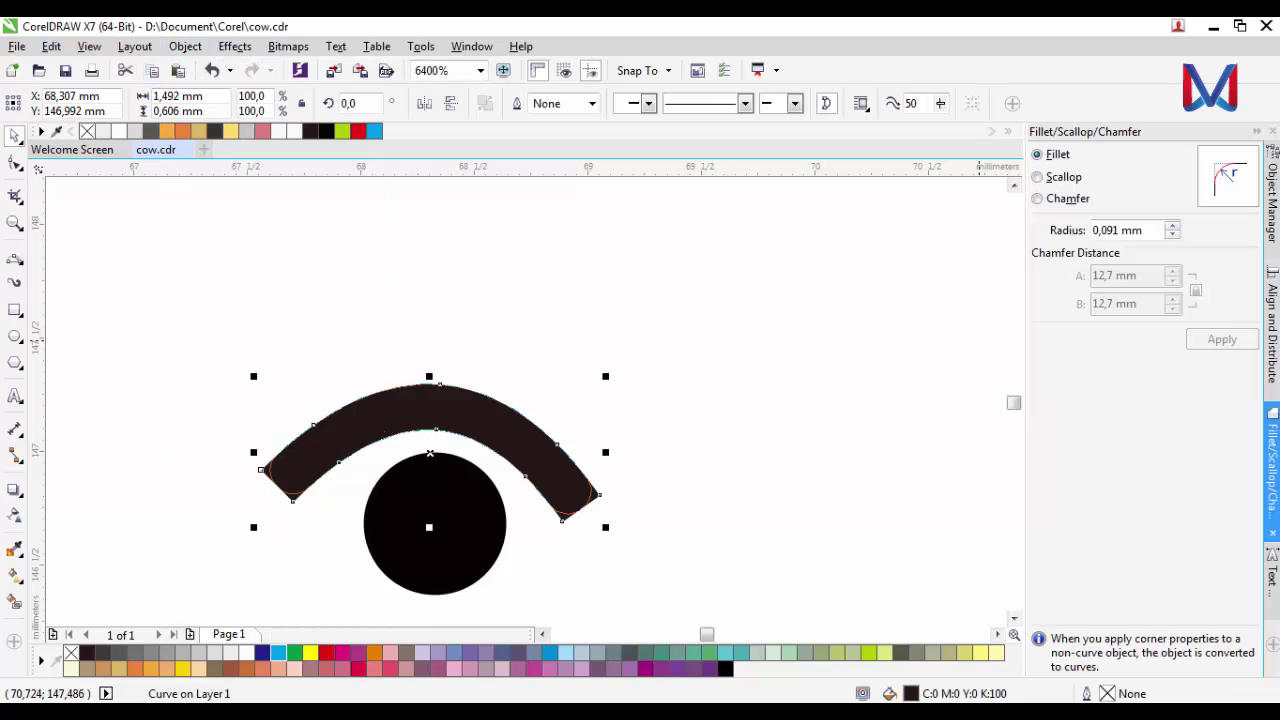
left_click(1115, 230)
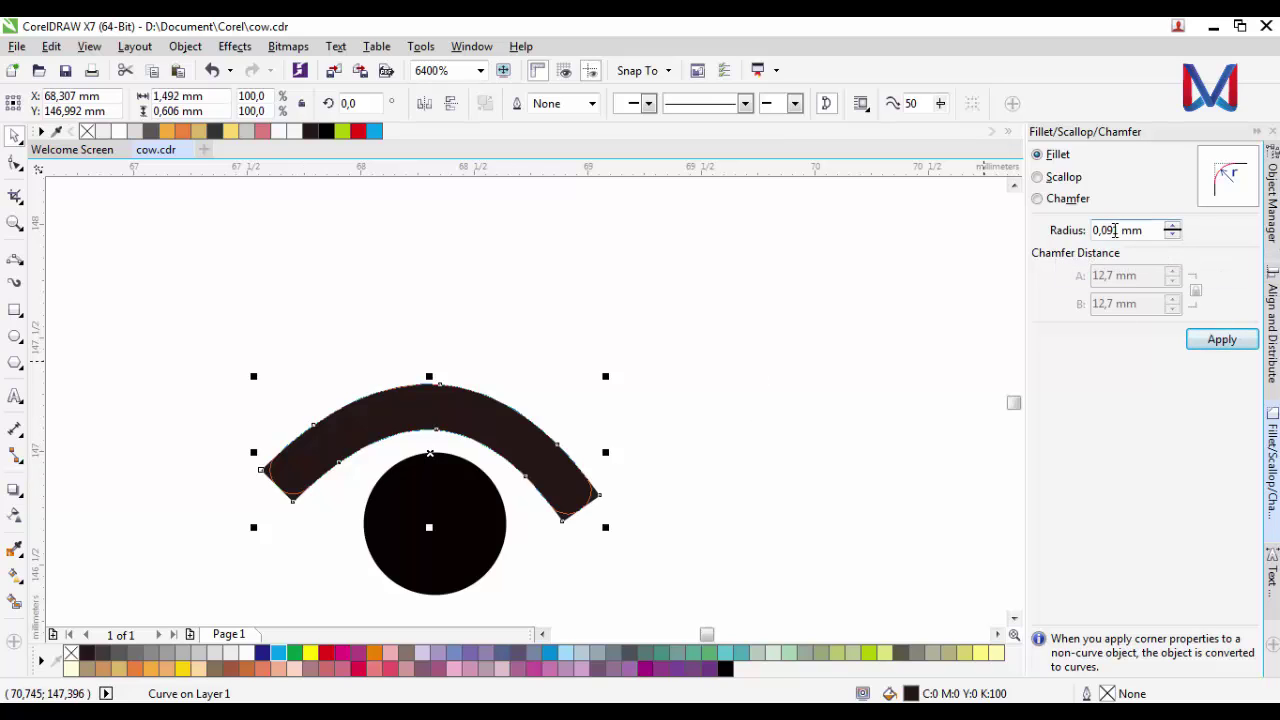
type("5")
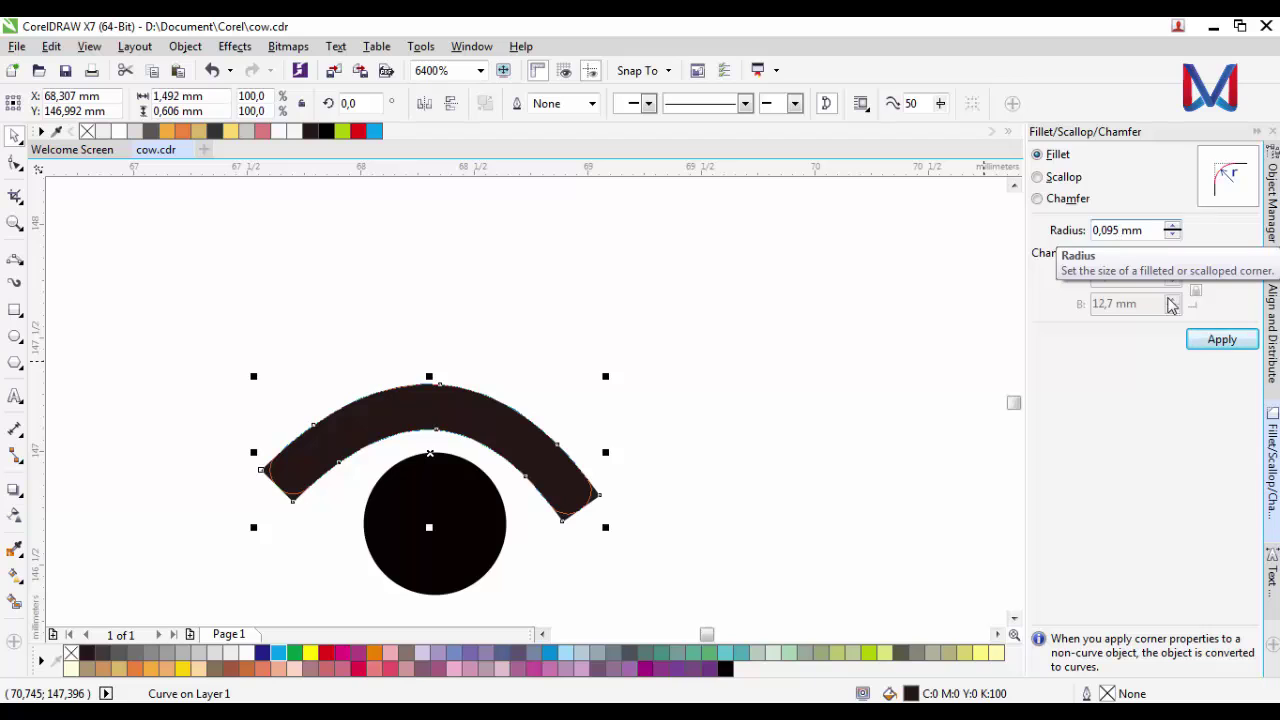
left_click(1222, 339)
scroll(836, 424, "down", 2)
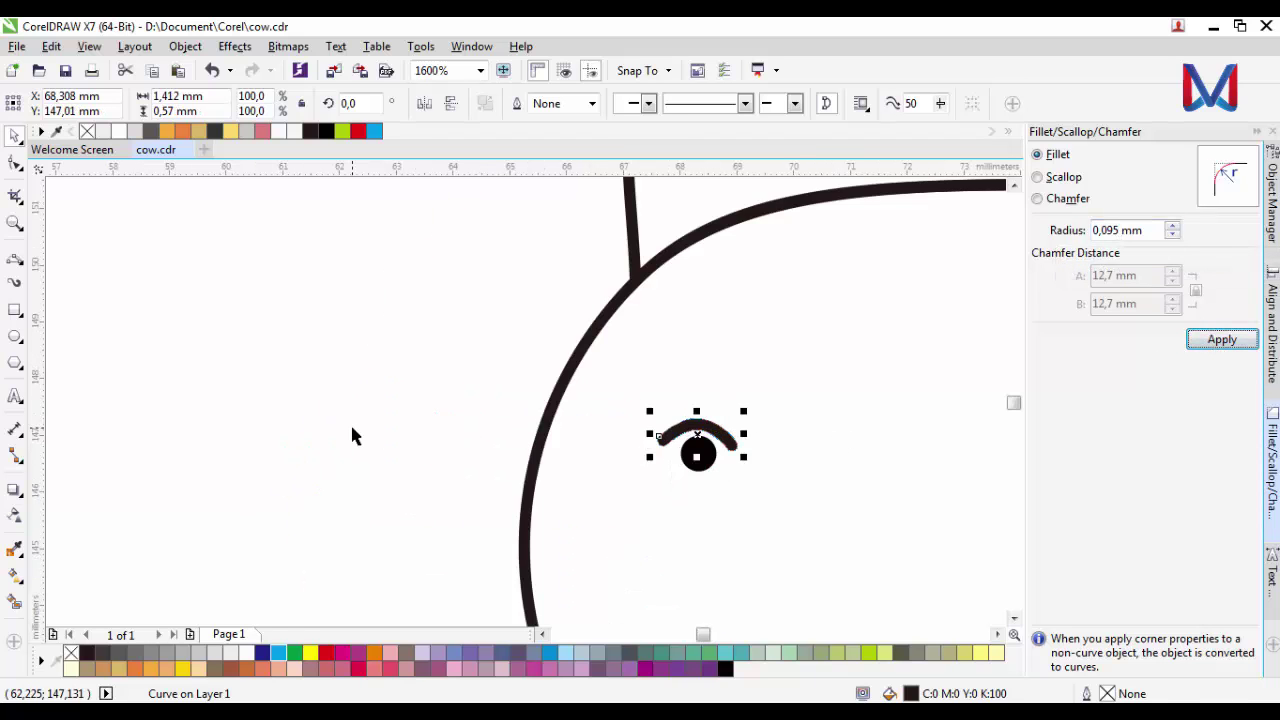
Fill the rounded arc with the same black as the circle, C93 M88 Y89 K80.
left_click(352, 428)
scroll(794, 428, "up", 1)
left_click(645, 436)
left_click(326, 132)
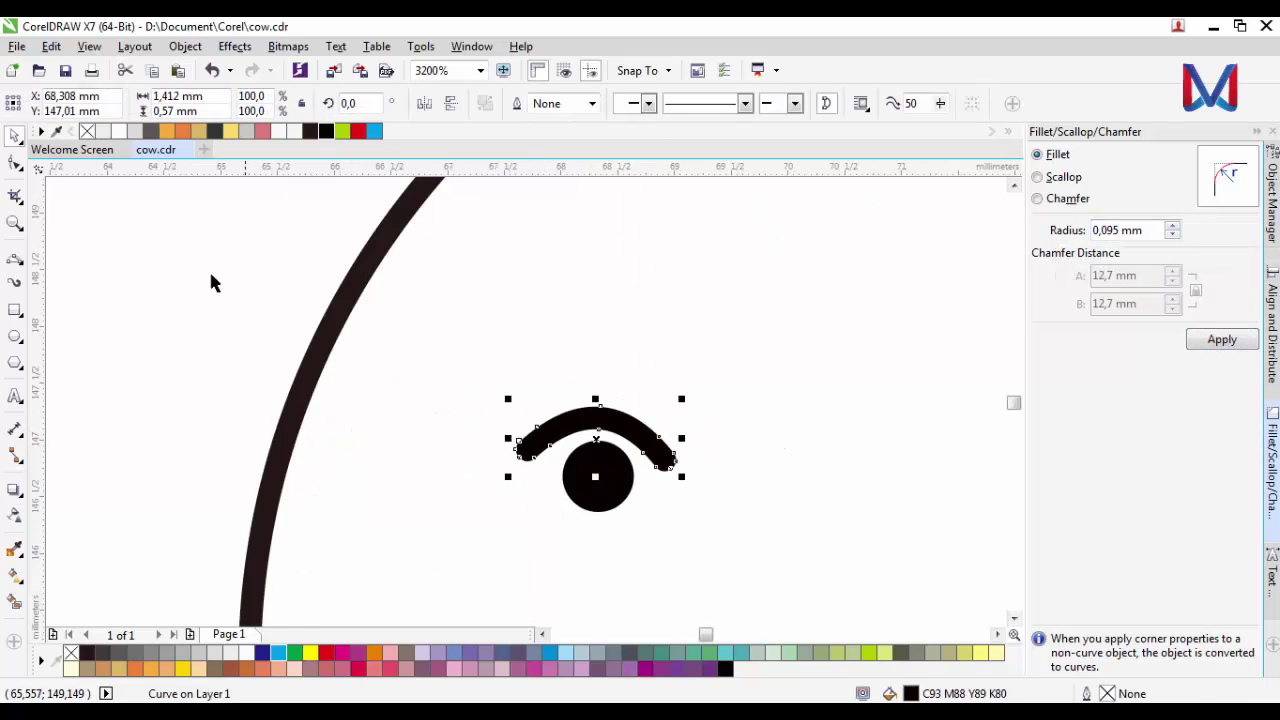
left_click(211, 283)
Try to rotate the arc about 16.6° counterclockwise above the small black circle.
left_click(657, 440)
left_click(663, 453)
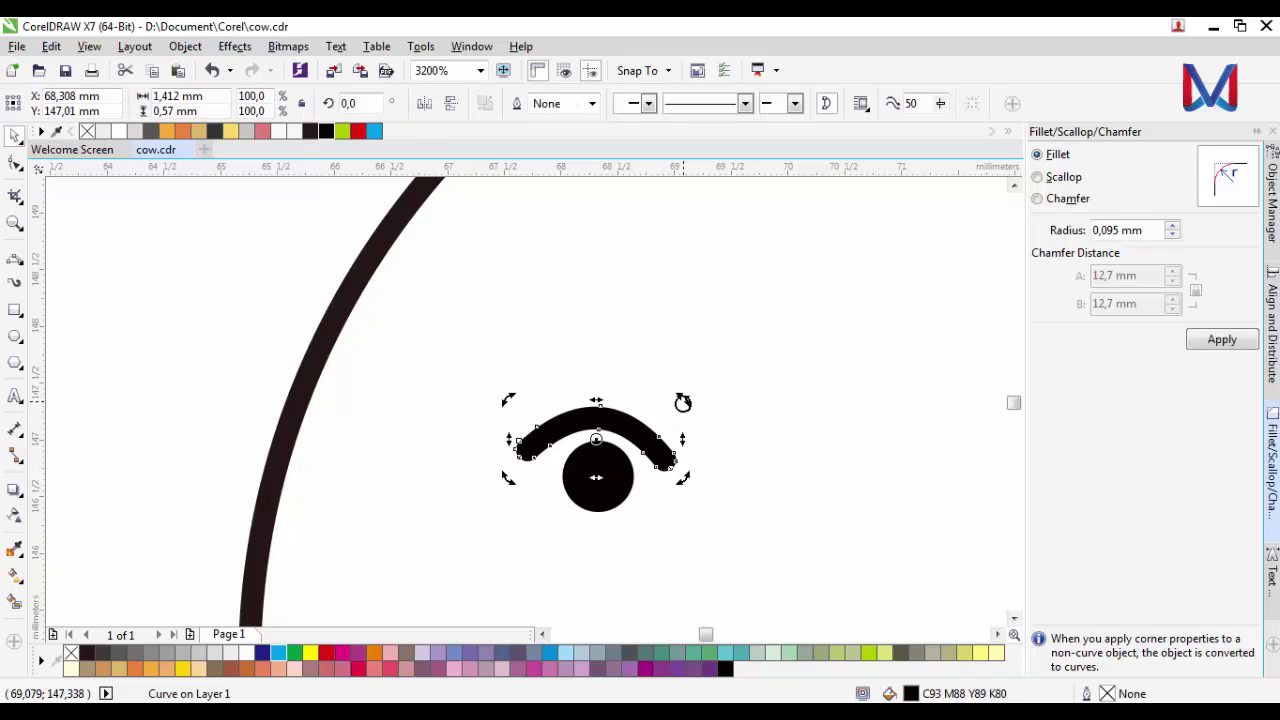
left_click_drag(682, 402, 660, 381)
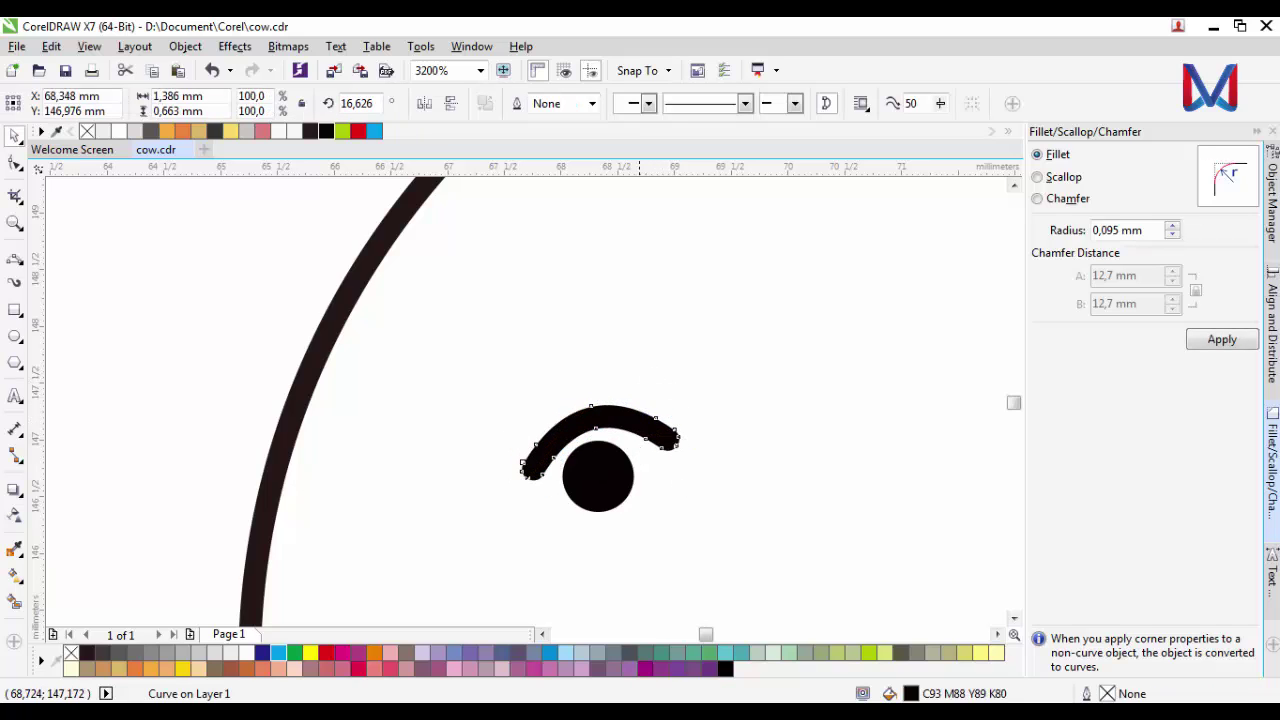
key("ctrl+z")
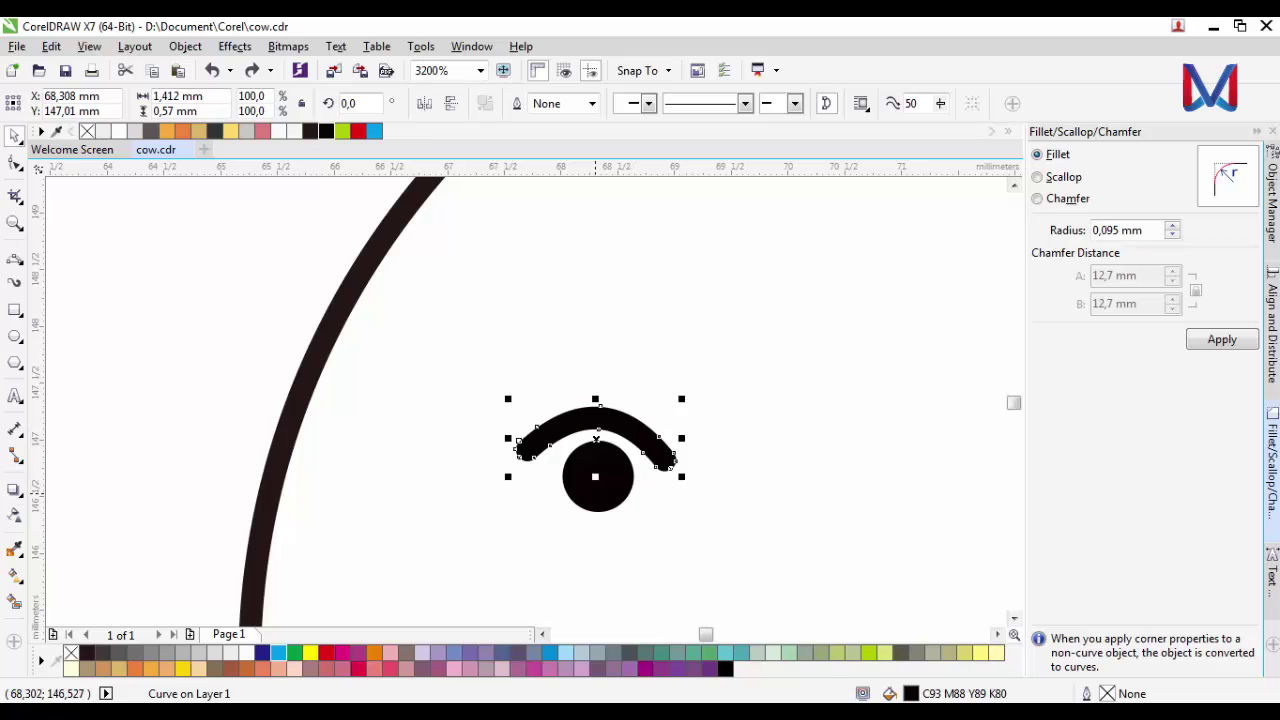
Duplicate the arc and its black circle horizontally to the muzzle's right side at the same height.
left_click(610, 495, "shift")
scroll(555, 482, "down", 2)
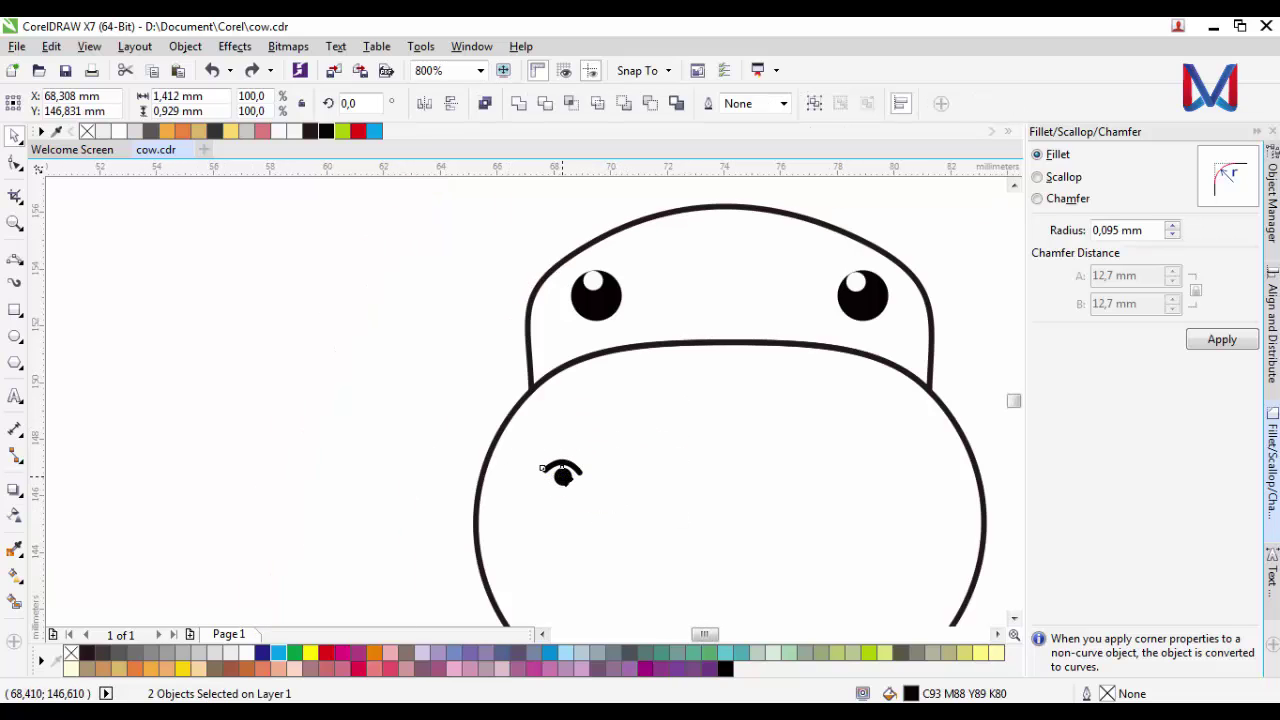
left_click_drag(560, 475, 909, 503)
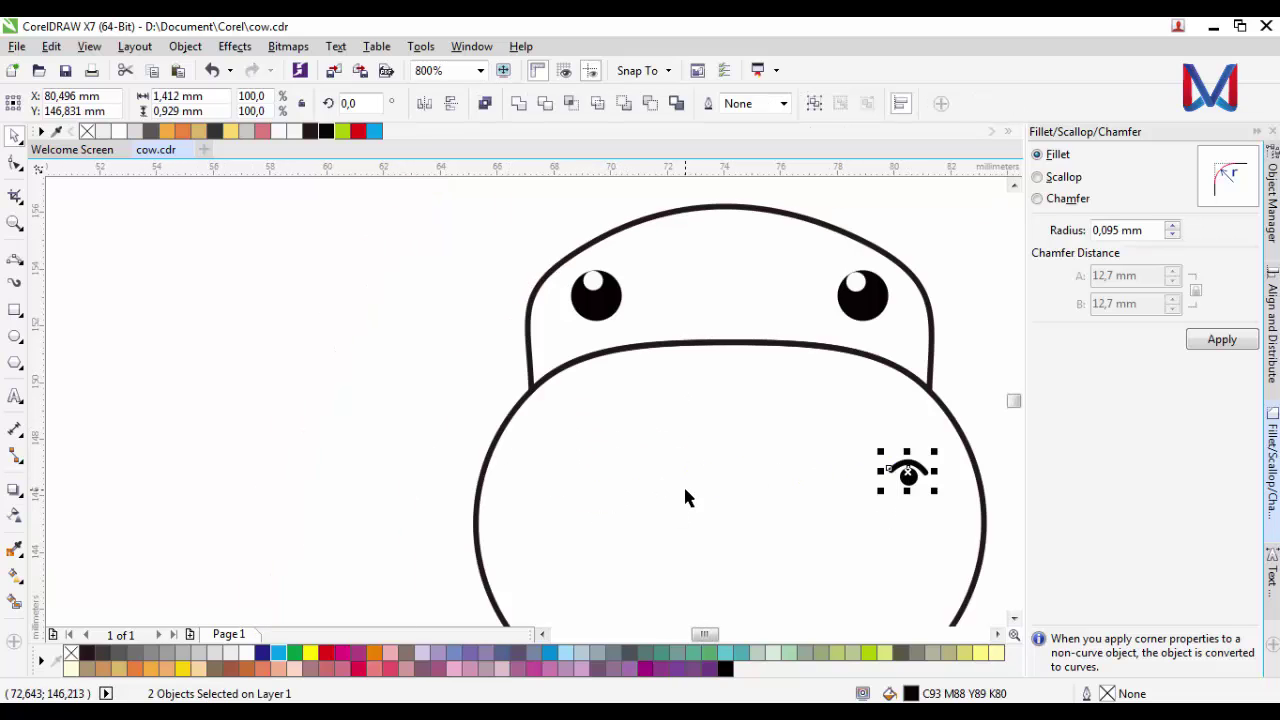
key("ctrl+z")
left_click_drag(580, 477, 943, 477)
right_click(943, 477)
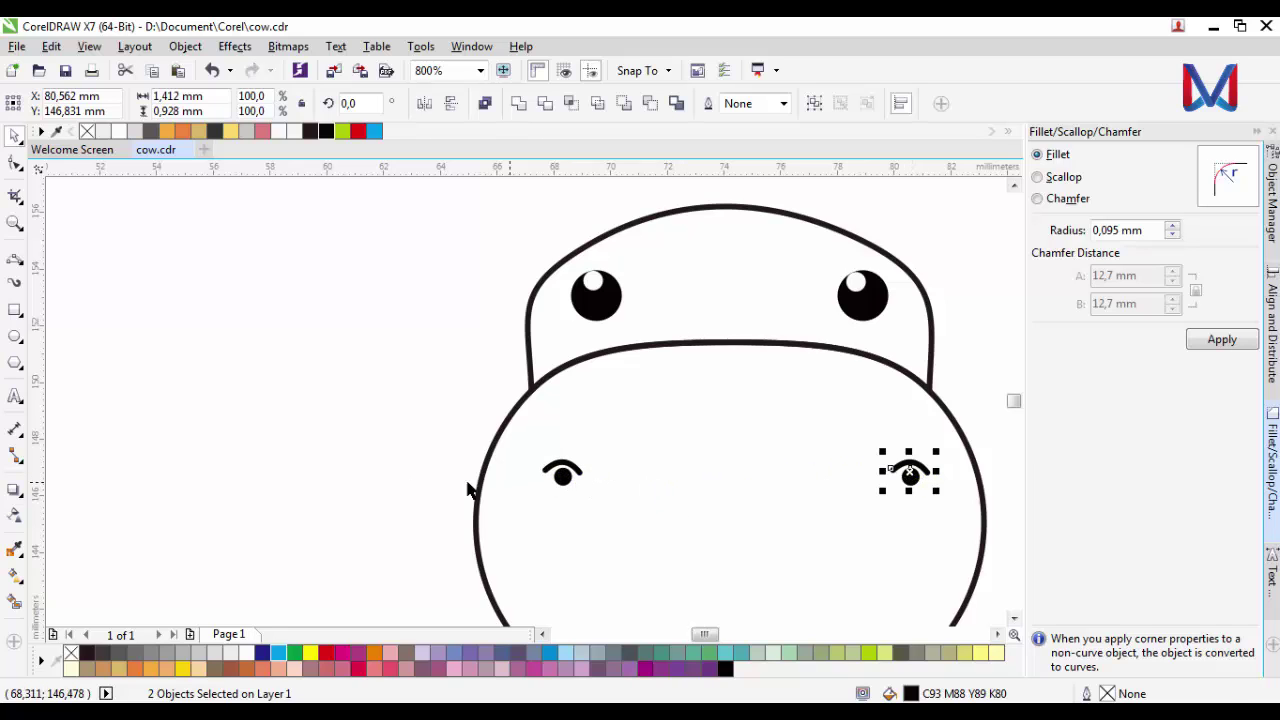
left_click(313, 485)
Rotate the muzzle's left arc about 22.7° counterclockwise and shift it about 0.16 mm left over its circle.
scroll(559, 479, "up", 2)
left_click(569, 423)
scroll(584, 422, "up", 1)
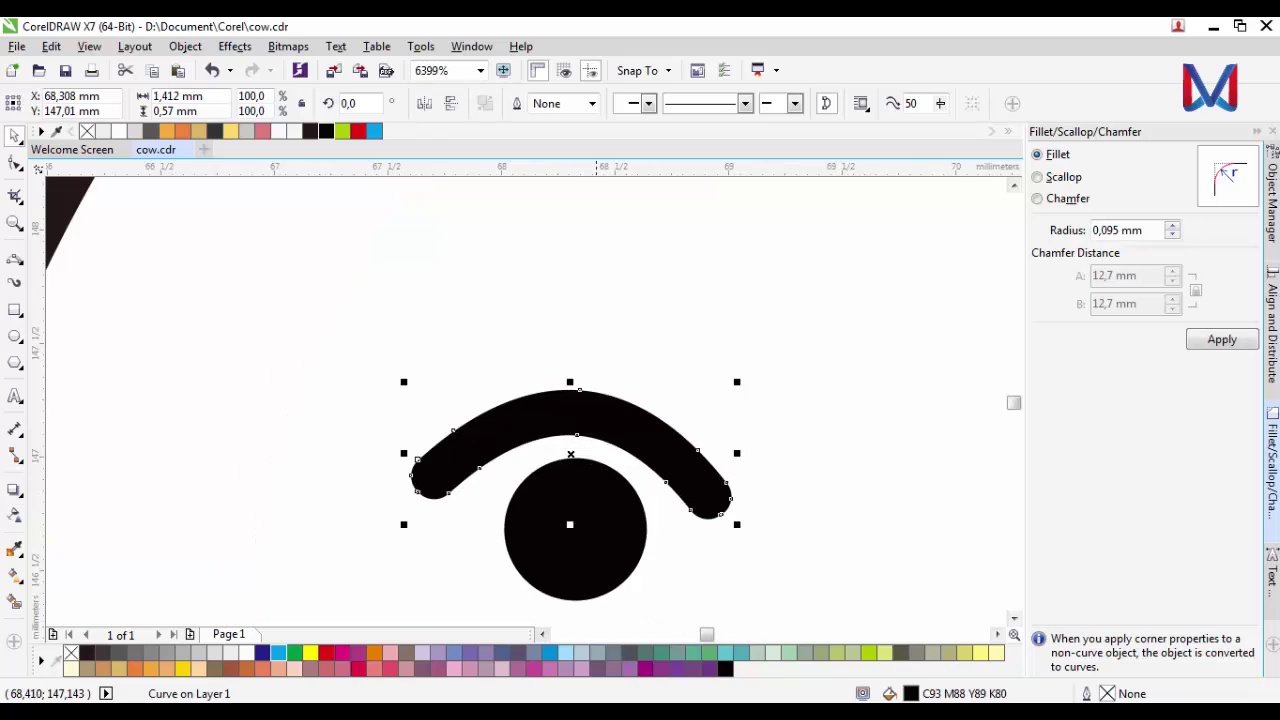
left_click(735, 518)
left_click_drag(742, 388, 683, 338)
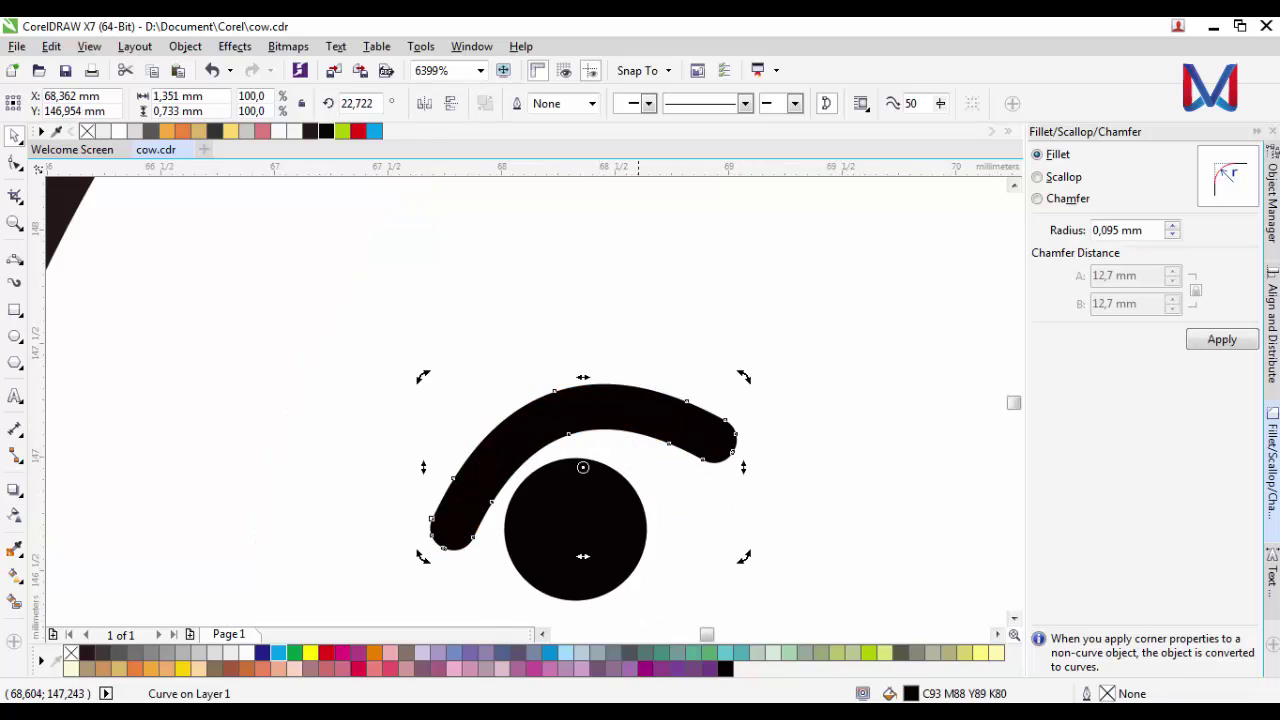
left_click_drag(638, 401, 602, 400)
scroll(570, 415, "down", 3)
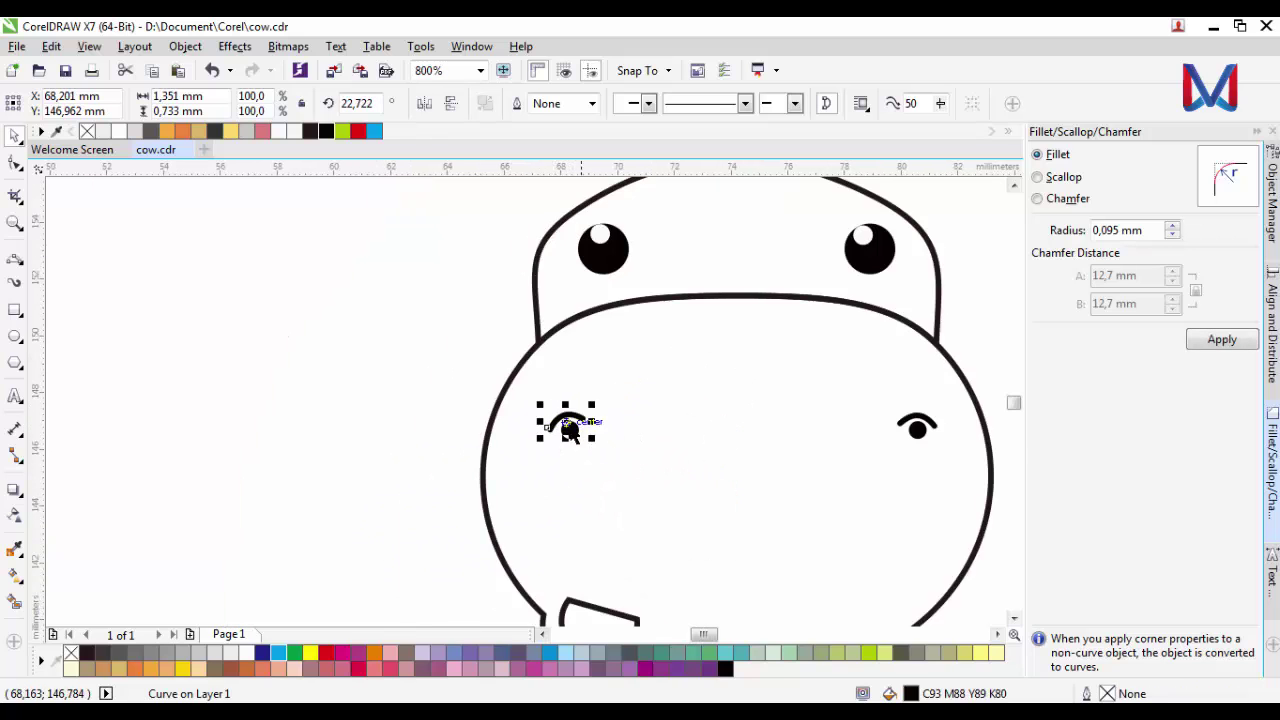
scroll(648, 430, "down", 1)
Nudge the muzzle's right arc up 0.1 mm above its circle.
left_click(712, 462)
scroll(635, 425, "up", 4)
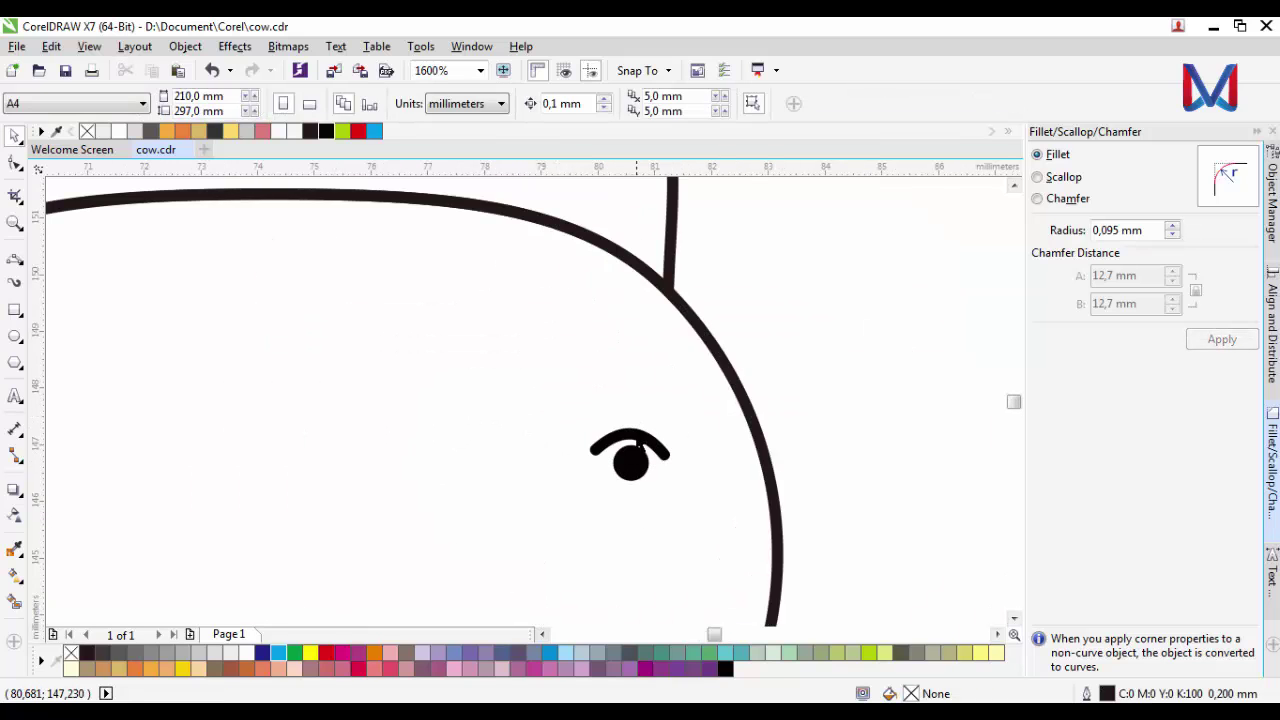
left_click(642, 439)
key("Up")
scroll(646, 441, "down", 4)
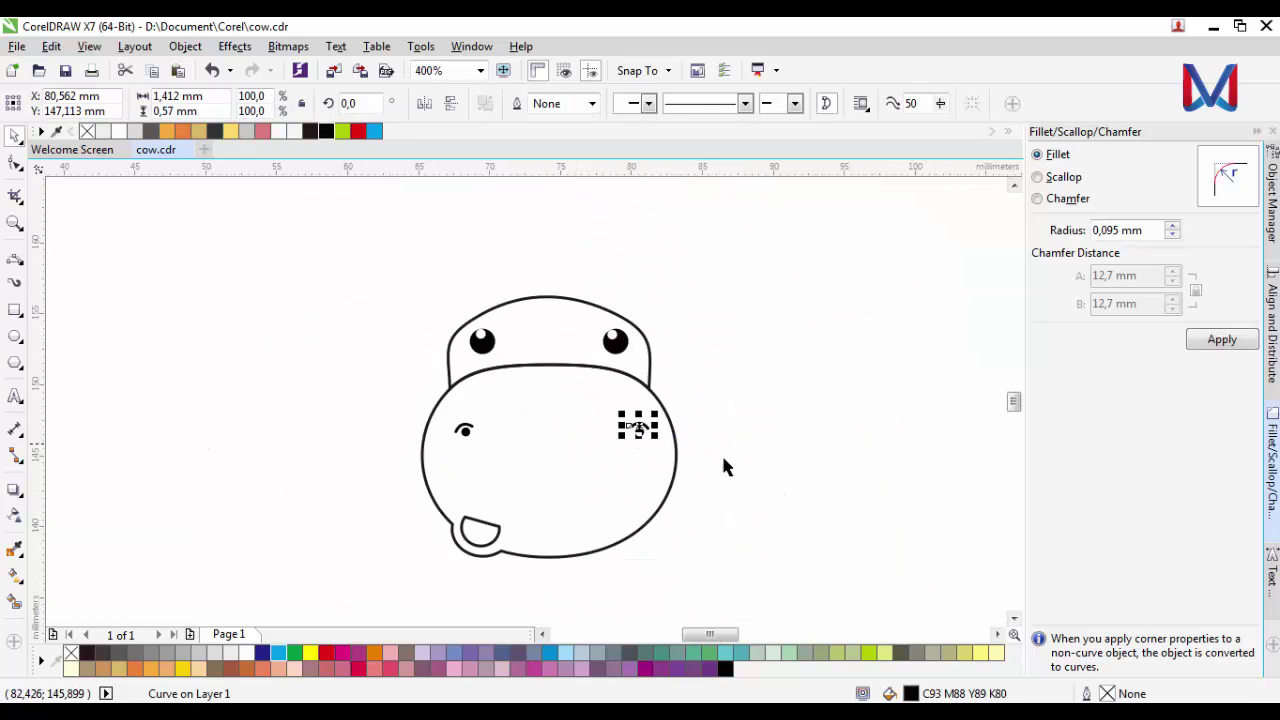
left_click(721, 462)
Group both arcs with their black circles and center the group horizontally on the oval muzzle.
left_click_drag(360, 421, 335, 404)
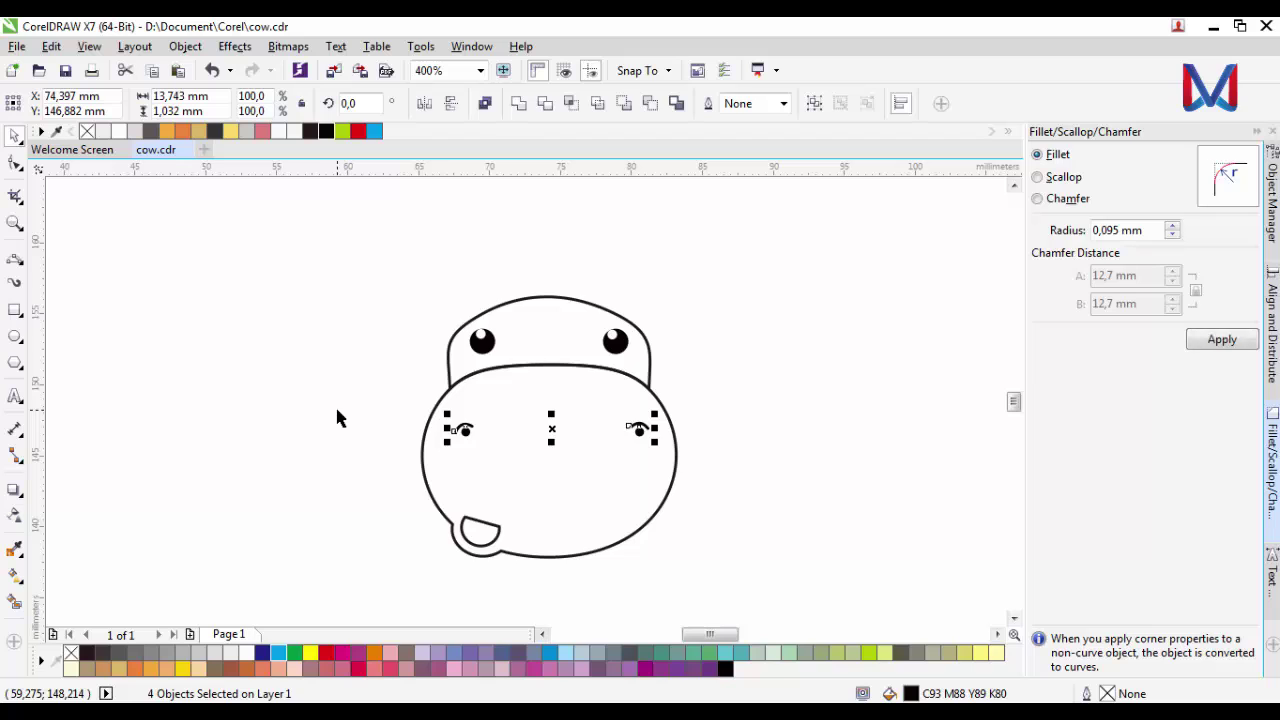
key("ctrl+g")
left_click(650, 496, "shift")
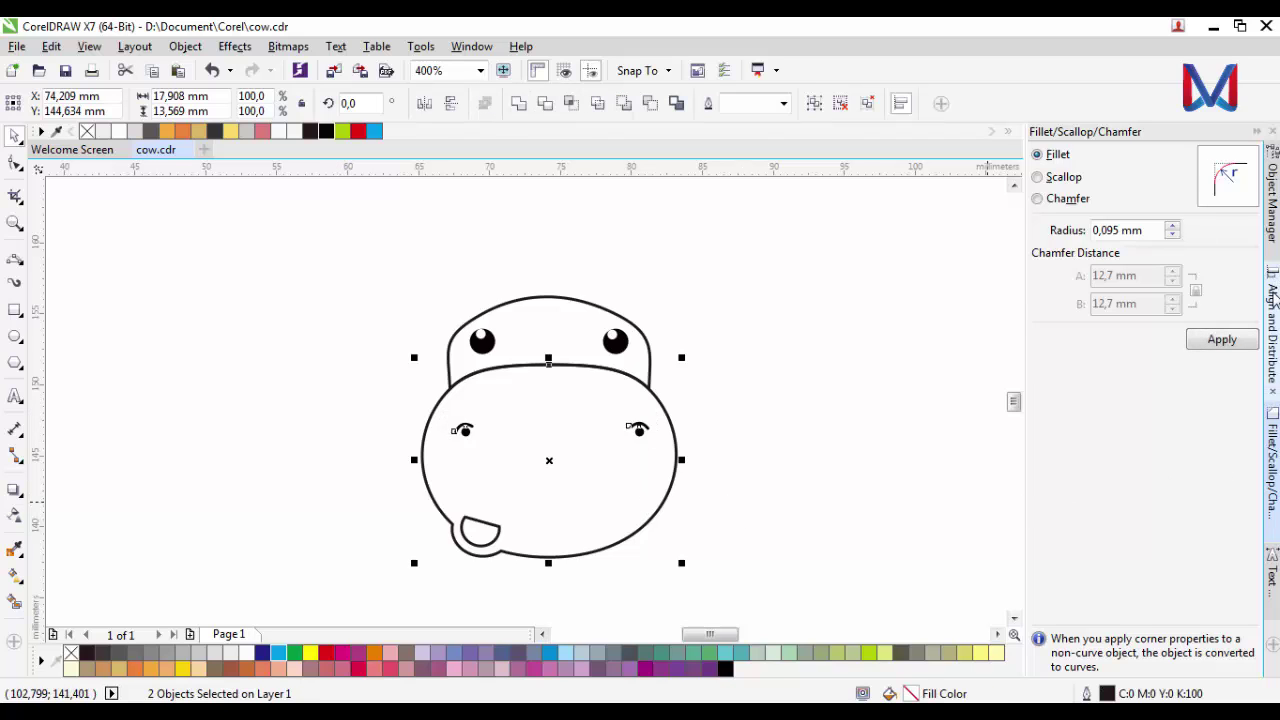
left_click(1273, 302)
left_click(1073, 179)
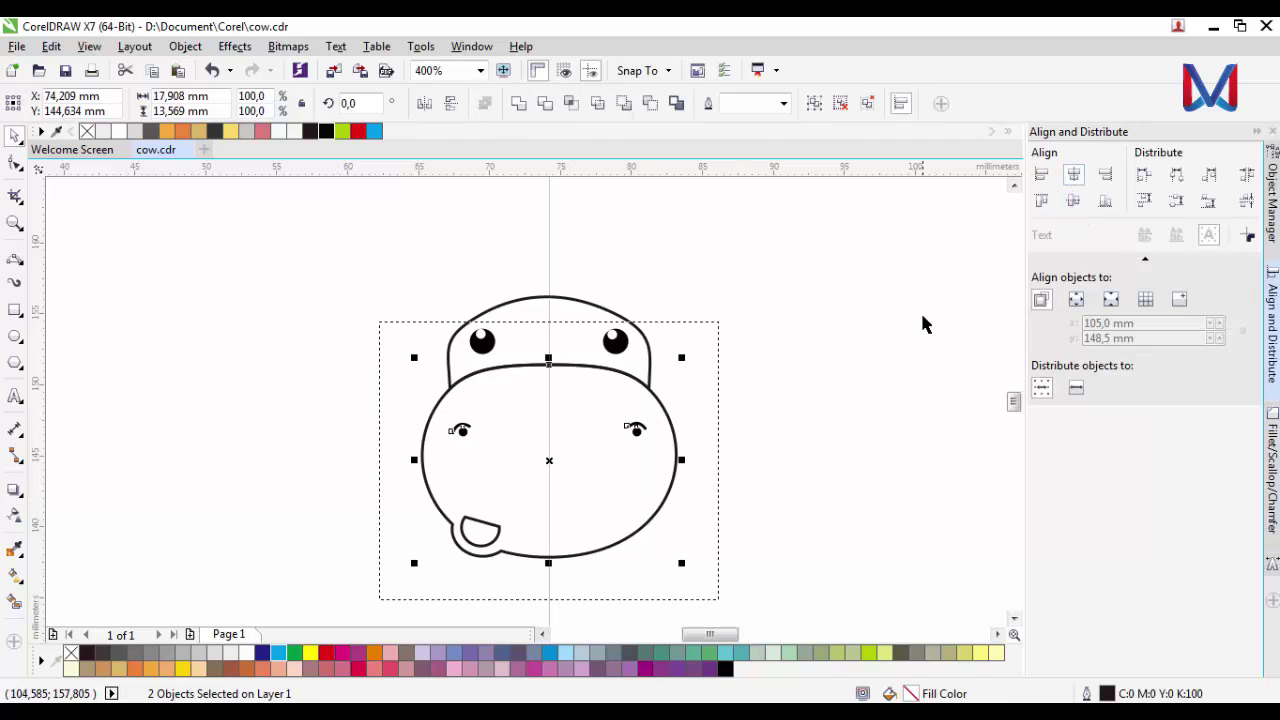
left_click(920, 312)
Add a node at the middle of the arched upper head's top edge.
scroll(749, 448, "down", 1)
scroll(694, 435, "up", 2)
scroll(695, 441, "down", 3)
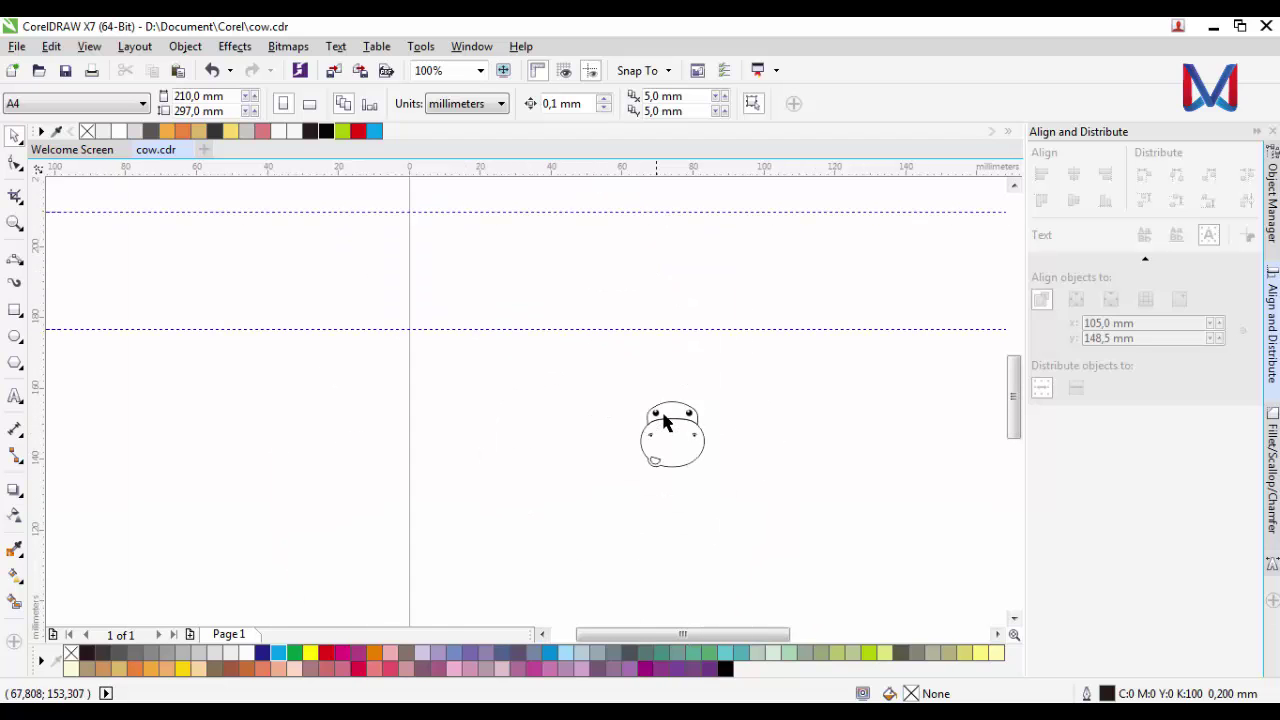
scroll(668, 420, "up", 3)
left_click(579, 362)
key("F10")
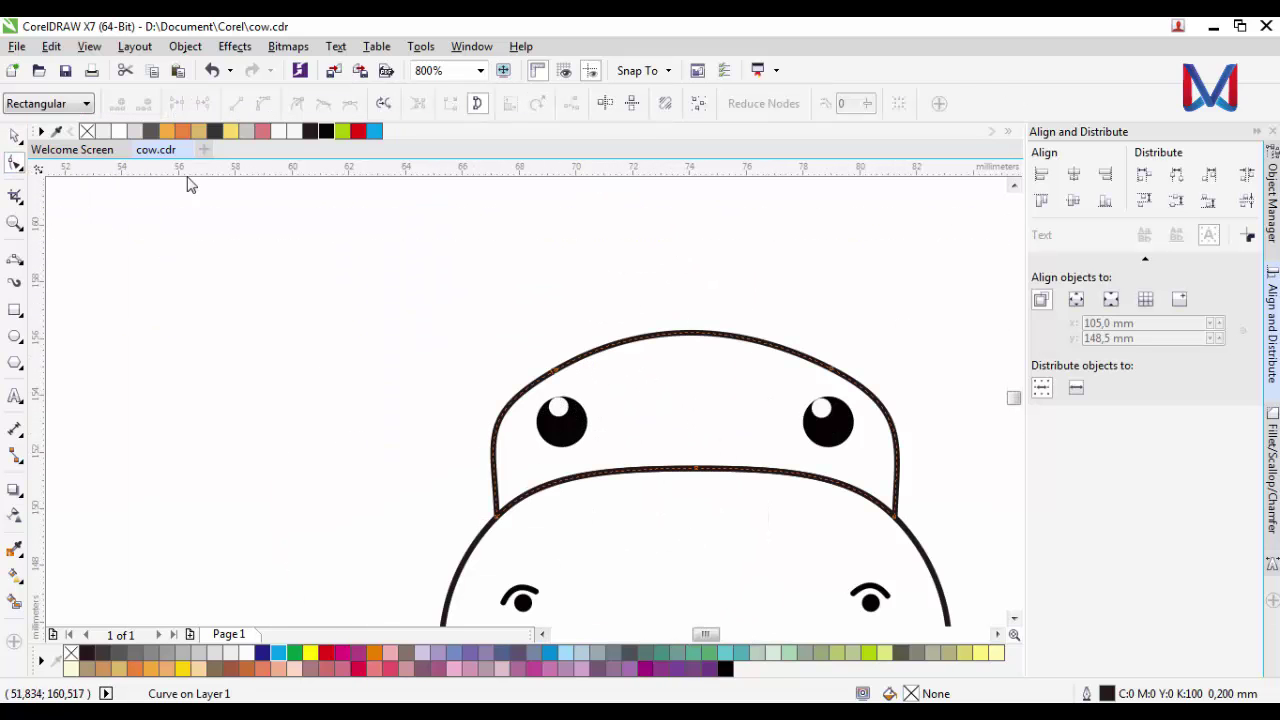
left_click(698, 332)
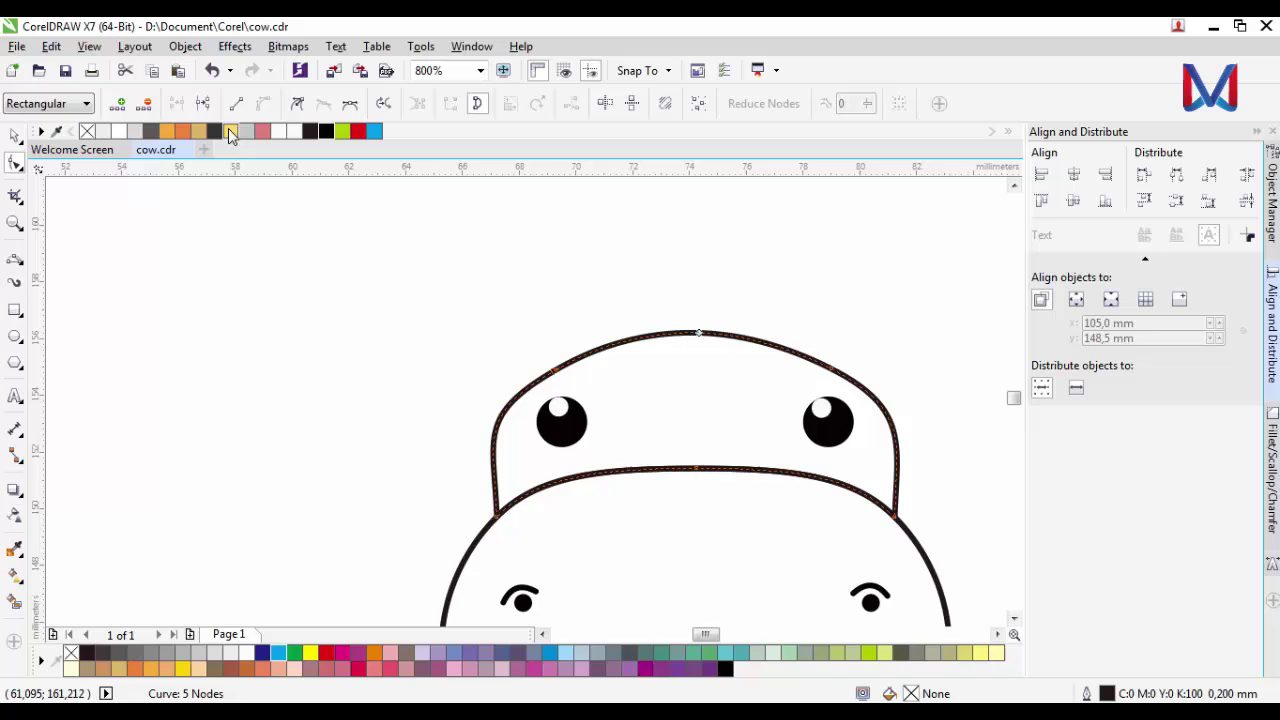
left_click(118, 104)
scroll(632, 348, "up", 1)
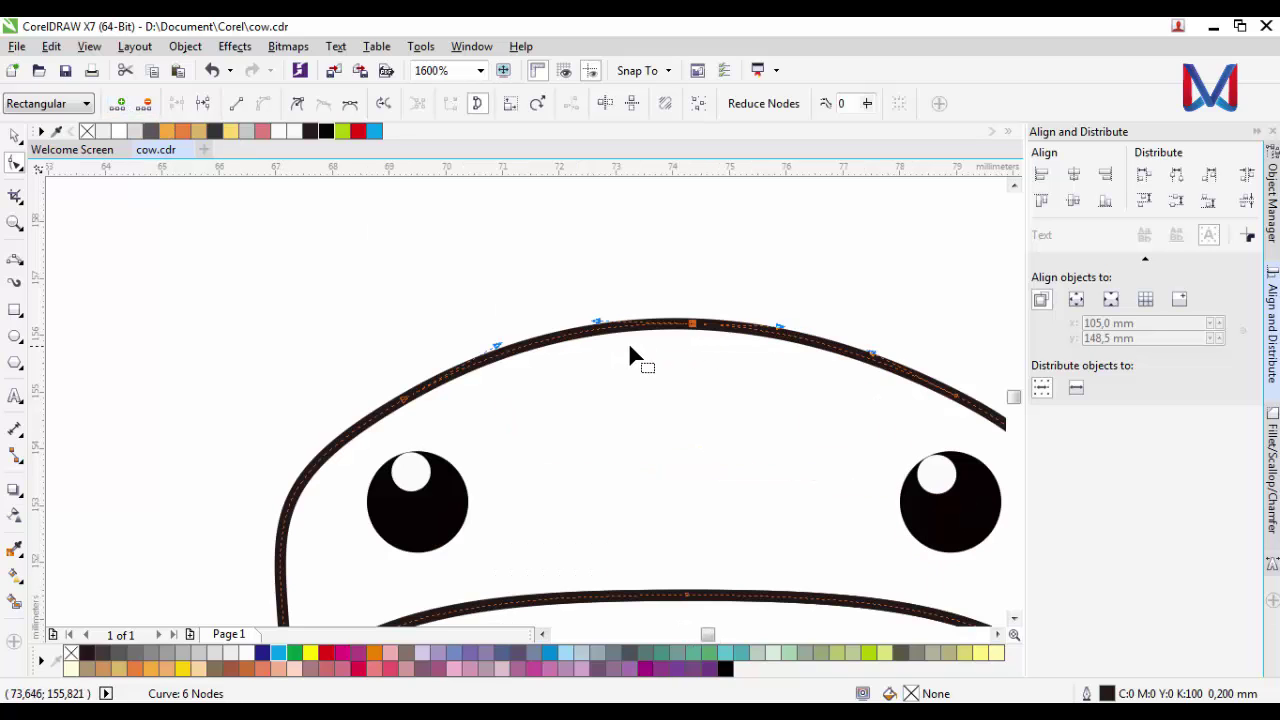
Delete the two nodes on either side of the top middle node of the upper head's outline.
double_click(403, 402)
scroll(401, 397, "down", 1)
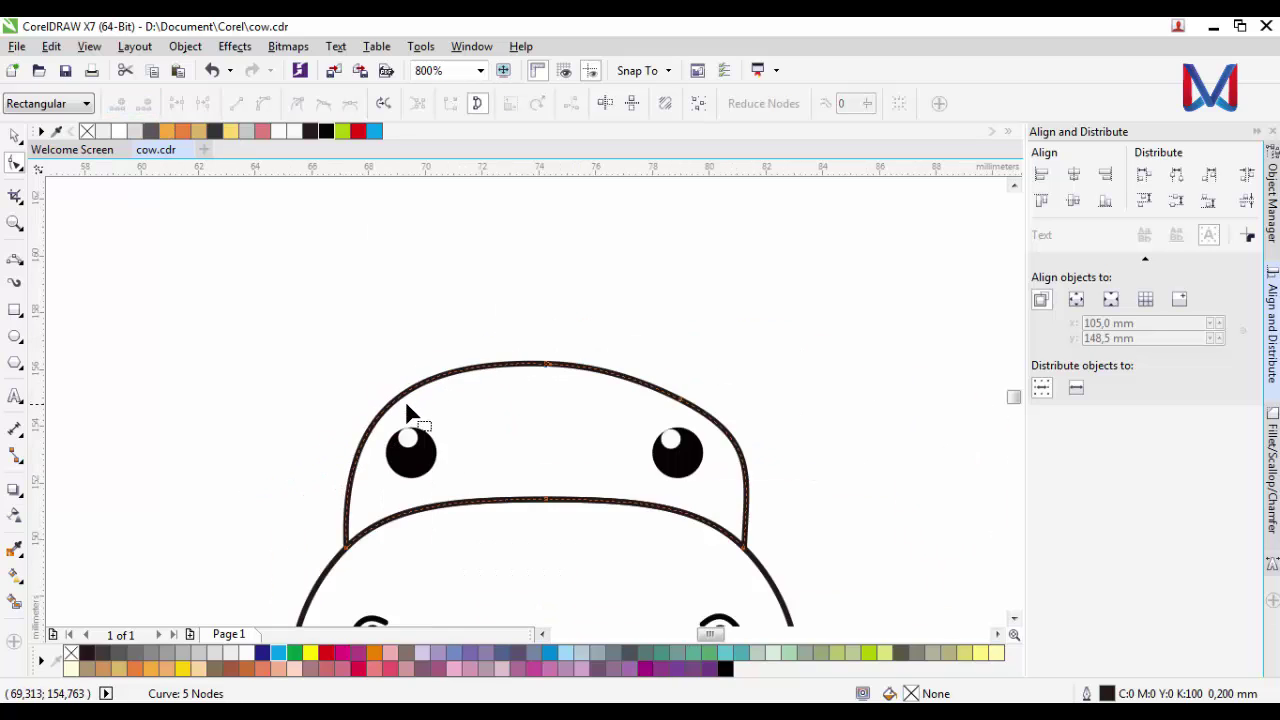
double_click(680, 400)
scroll(686, 448, "down", 1)
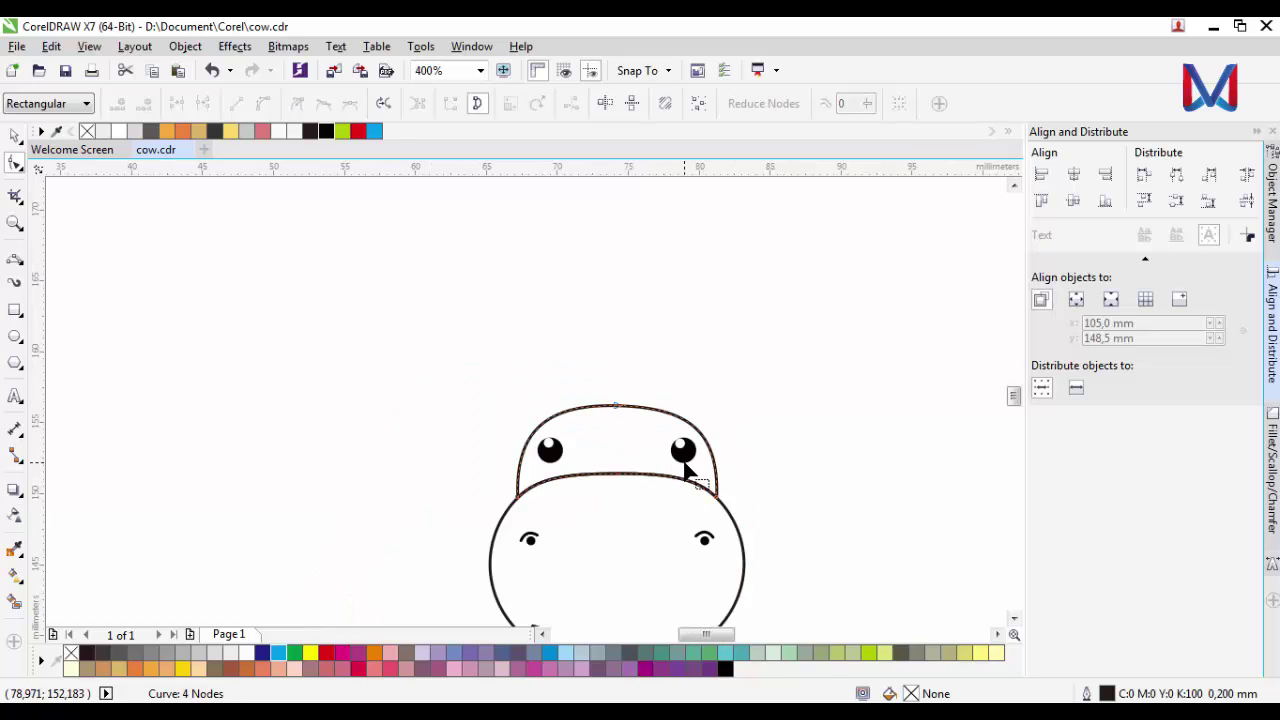
left_click(14, 137)
left_click(576, 358)
scroll(578, 362, "down", 1)
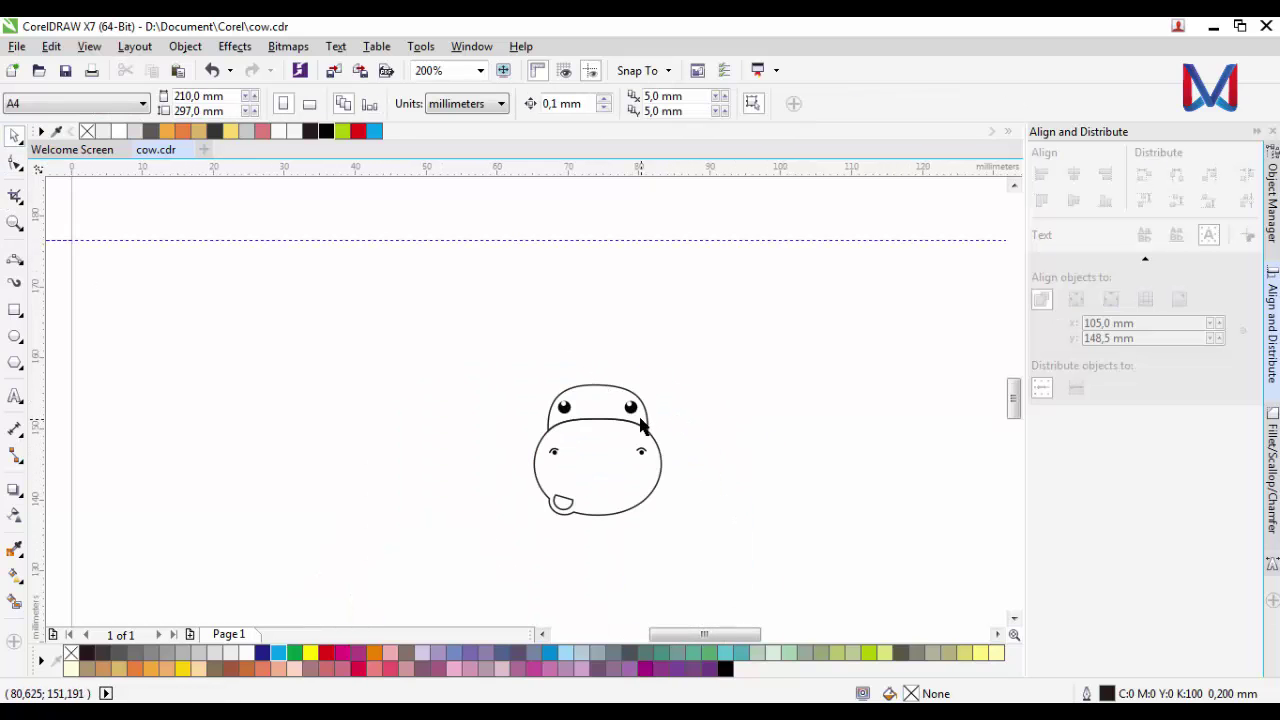
Extend the curve handle of the upper head's lower-right node slightly upward to fill out the right side.
scroll(640, 418, "up", 3)
scroll(550, 355, "down", 2)
scroll(584, 368, "up", 1)
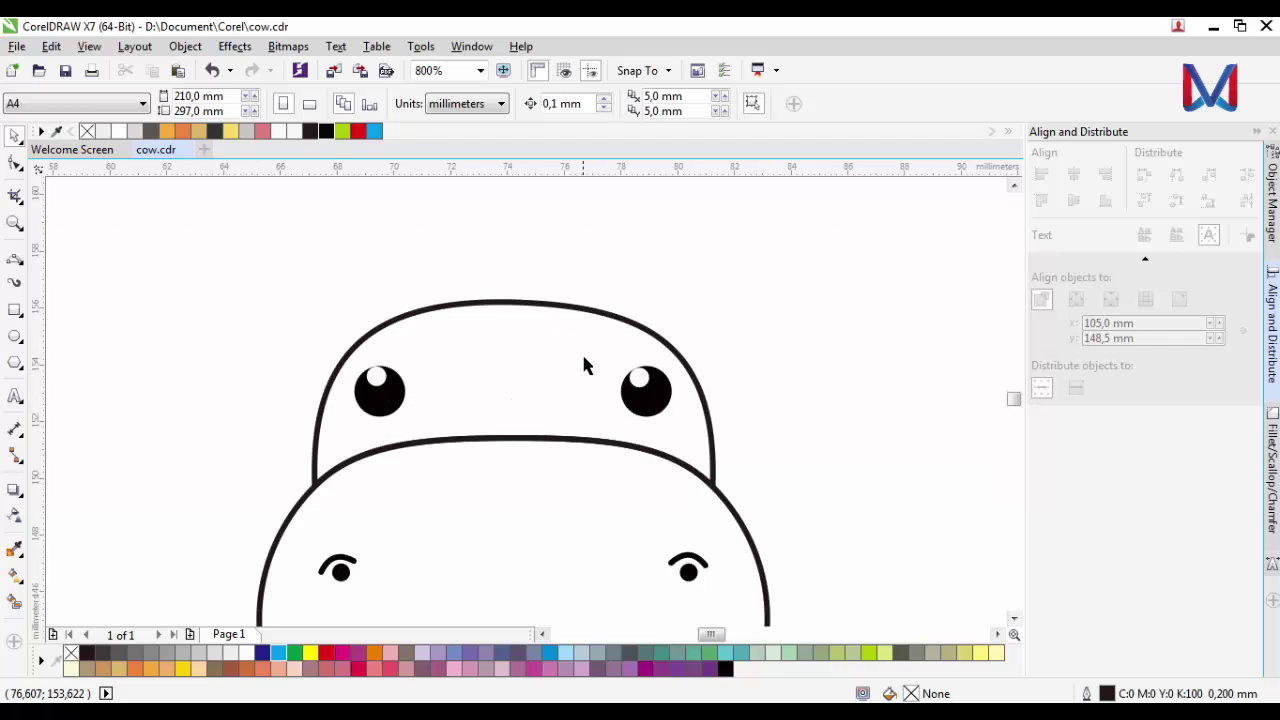
left_click(584, 316)
left_click(15, 164)
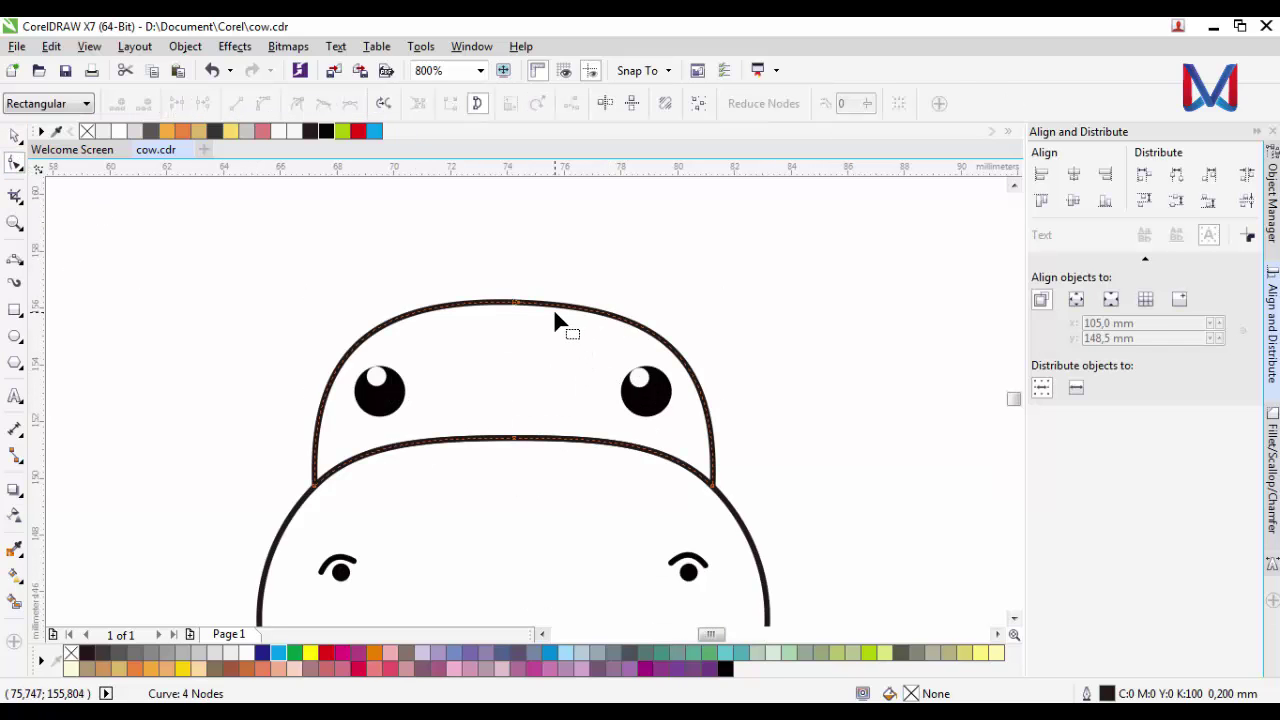
left_click(521, 311)
scroll(585, 318, "up", 1)
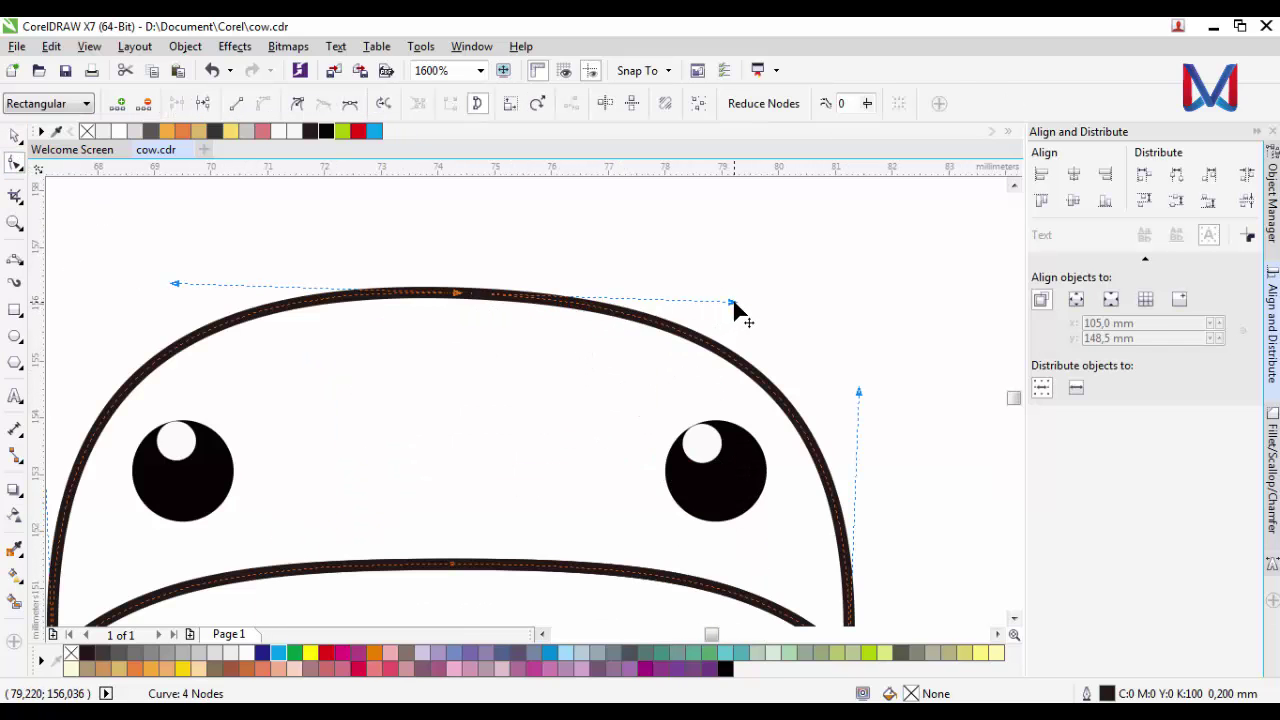
left_click_drag(858, 393, 855, 375)
scroll(664, 380, "down", 2)
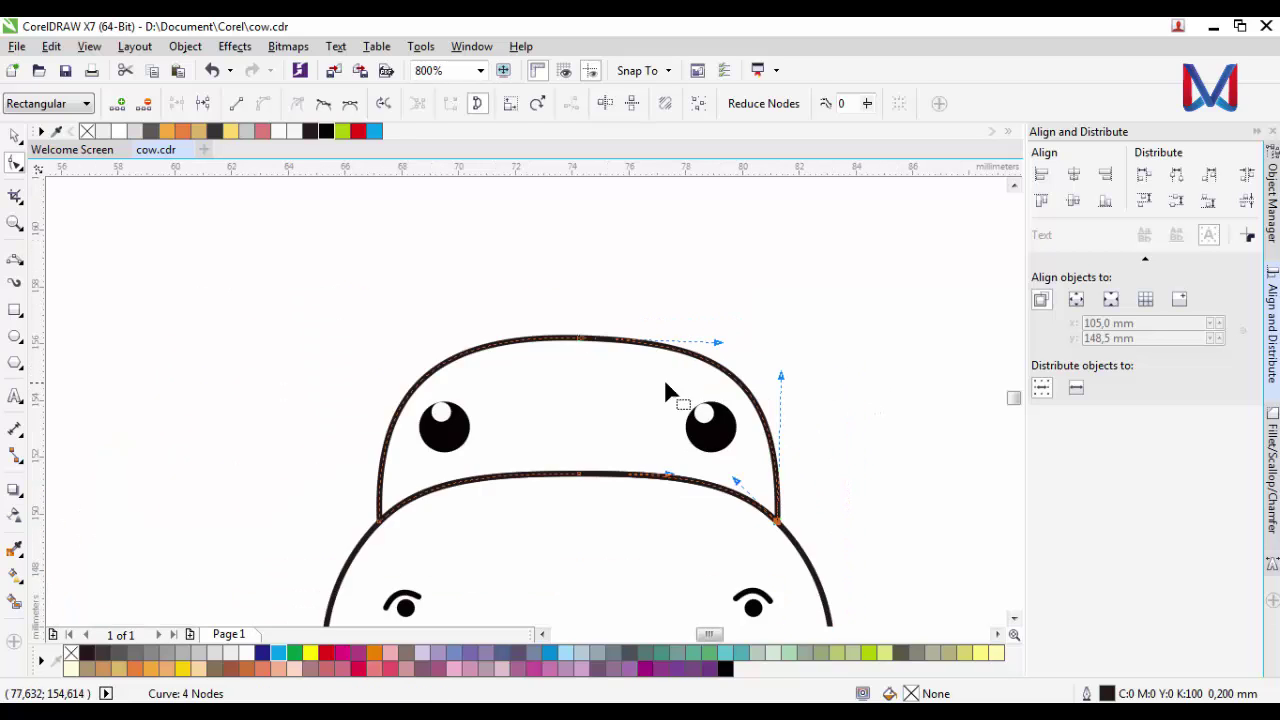
left_click(15, 135)
left_click(168, 241)
scroll(436, 350, "down", 1)
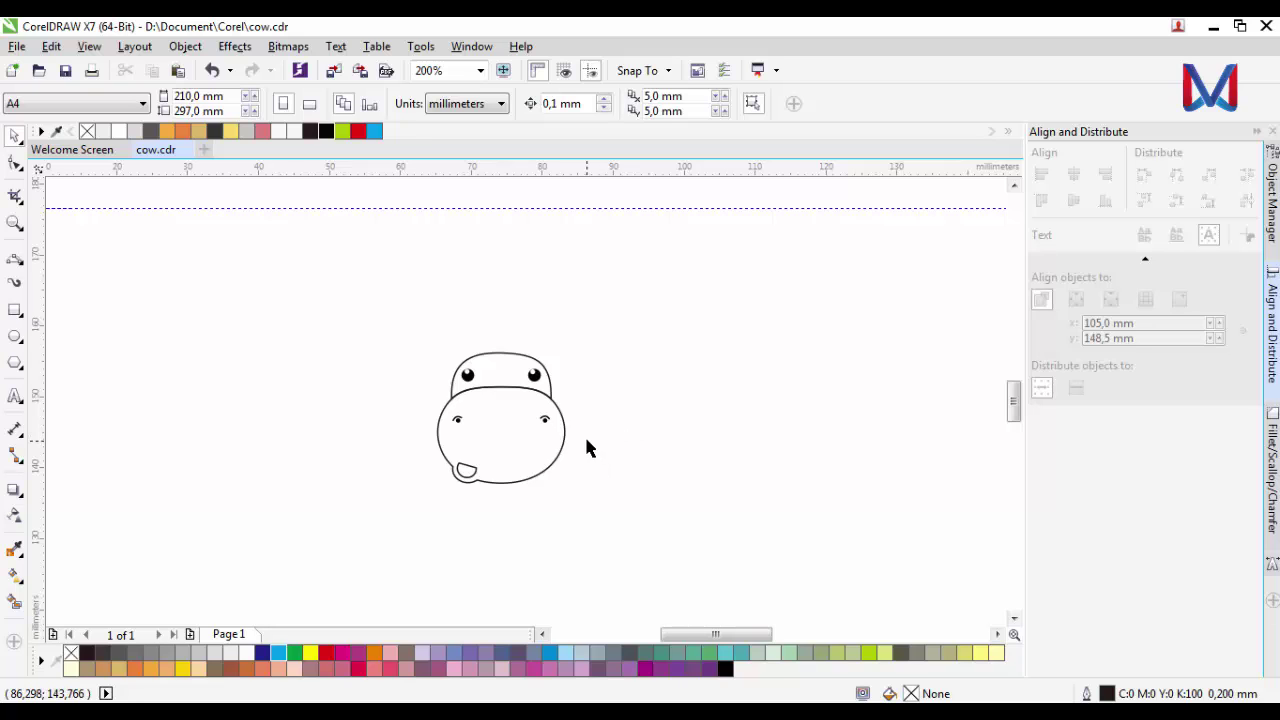
Fill the muzzle and the upper head with the very light grey C4 M3 Y3 K0.
scroll(549, 375, "up", 1)
left_click(462, 504)
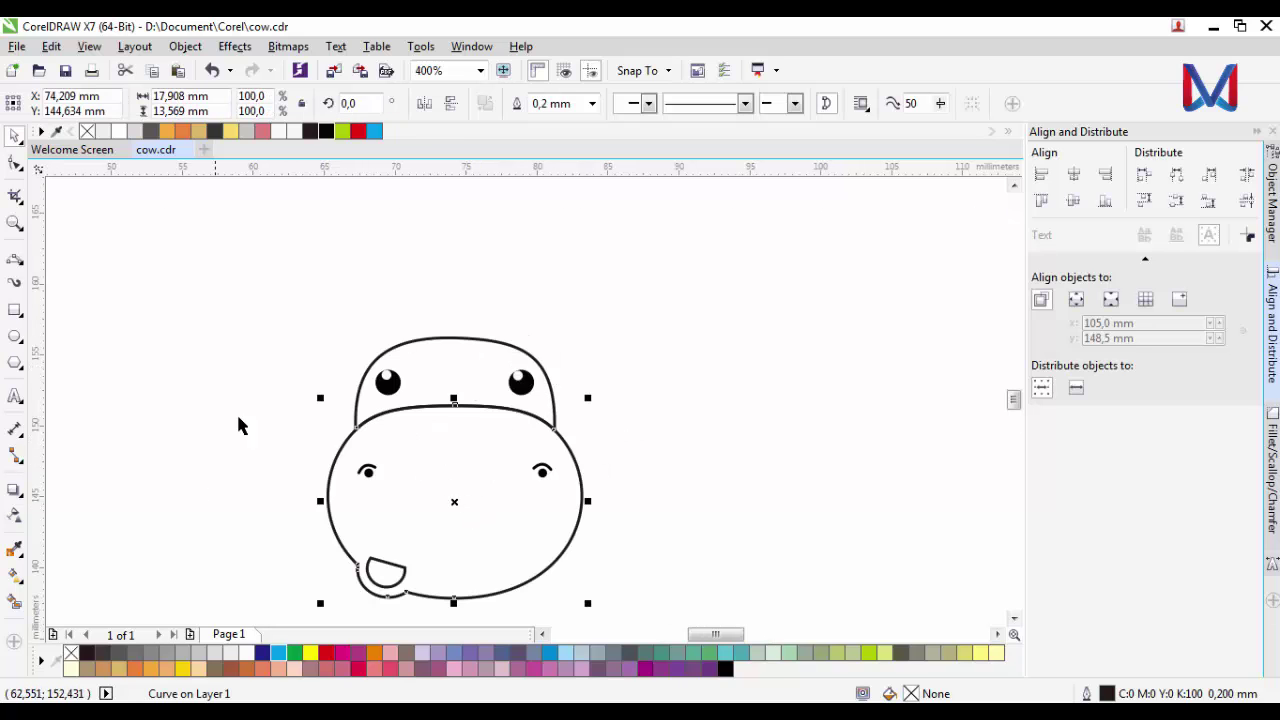
left_click(294, 131)
left_click(294, 214)
left_click(448, 375)
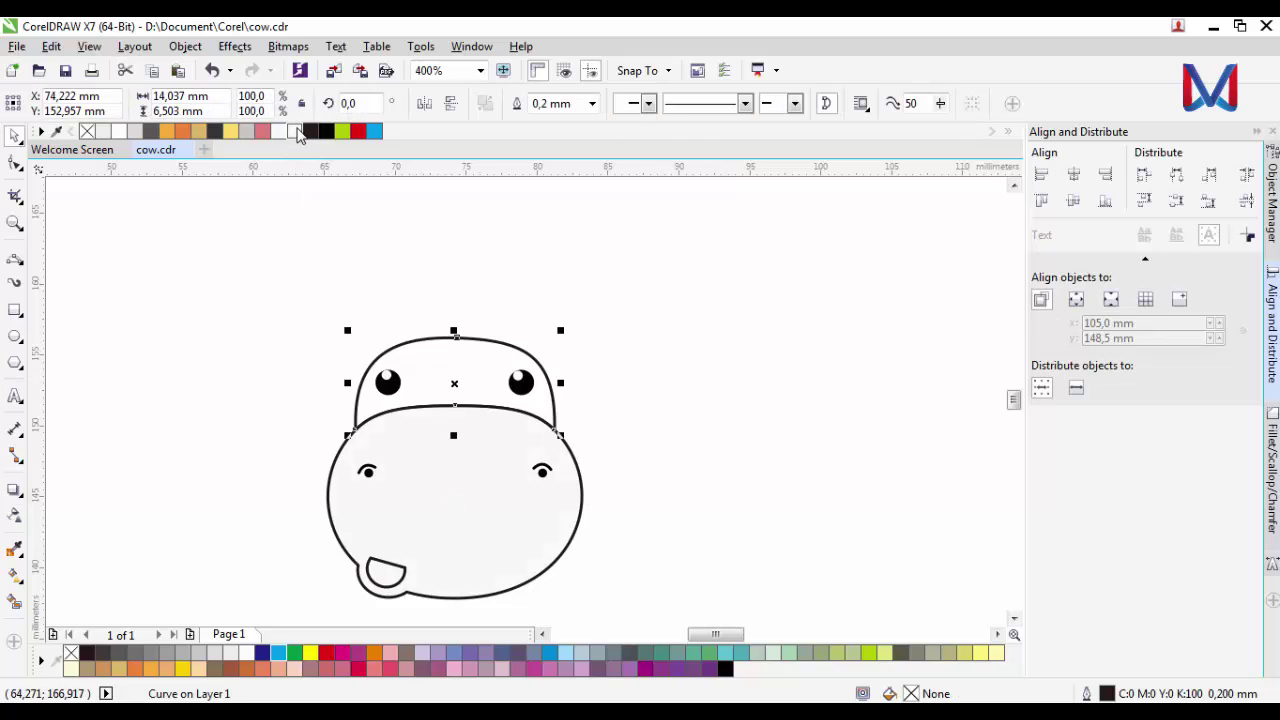
left_click(294, 131)
left_click(264, 297)
scroll(385, 450, "down", 1)
scroll(415, 513, "up", 1)
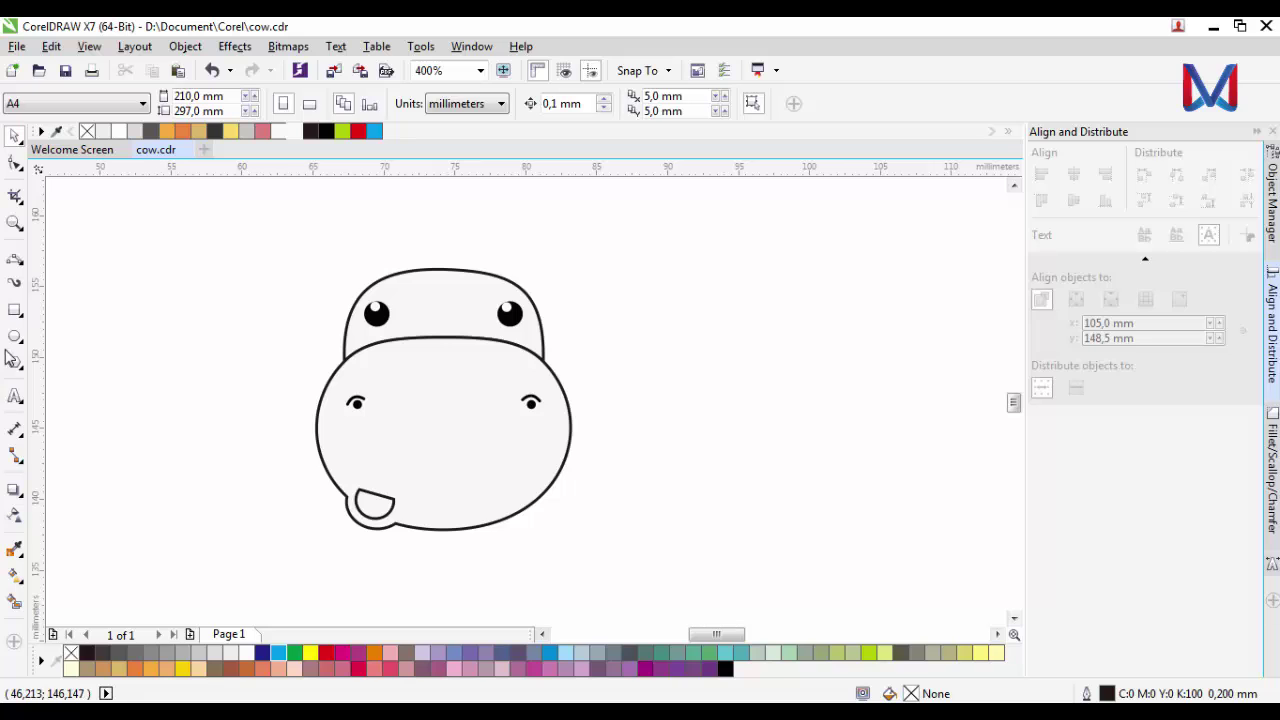
Draw a circle about 12.1 mm in diameter and place it over the left part of the muzzle.
left_click(15, 337)
mouse_move(165, 352)
left_mouse_down()
mouse_move(271, 457)
mouse_move(284, 489)
mouse_move(326, 514)
left_mouse_up()
left_click(14, 138)
left_click_drag(262, 460, 372, 418)
scroll(372, 418, "up", 1)
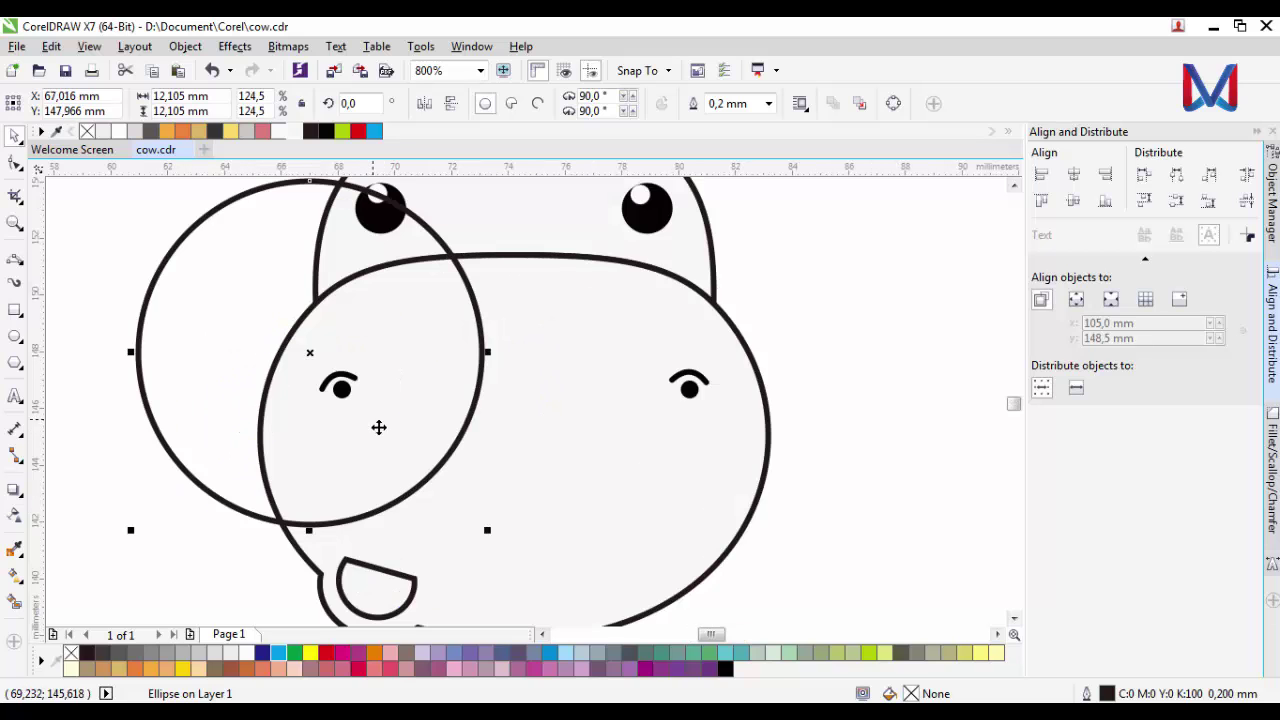
Intersect the large circle with the muzzle to make a patch, and delete the circle.
left_click(542, 493, "shift")
left_click(542, 104)
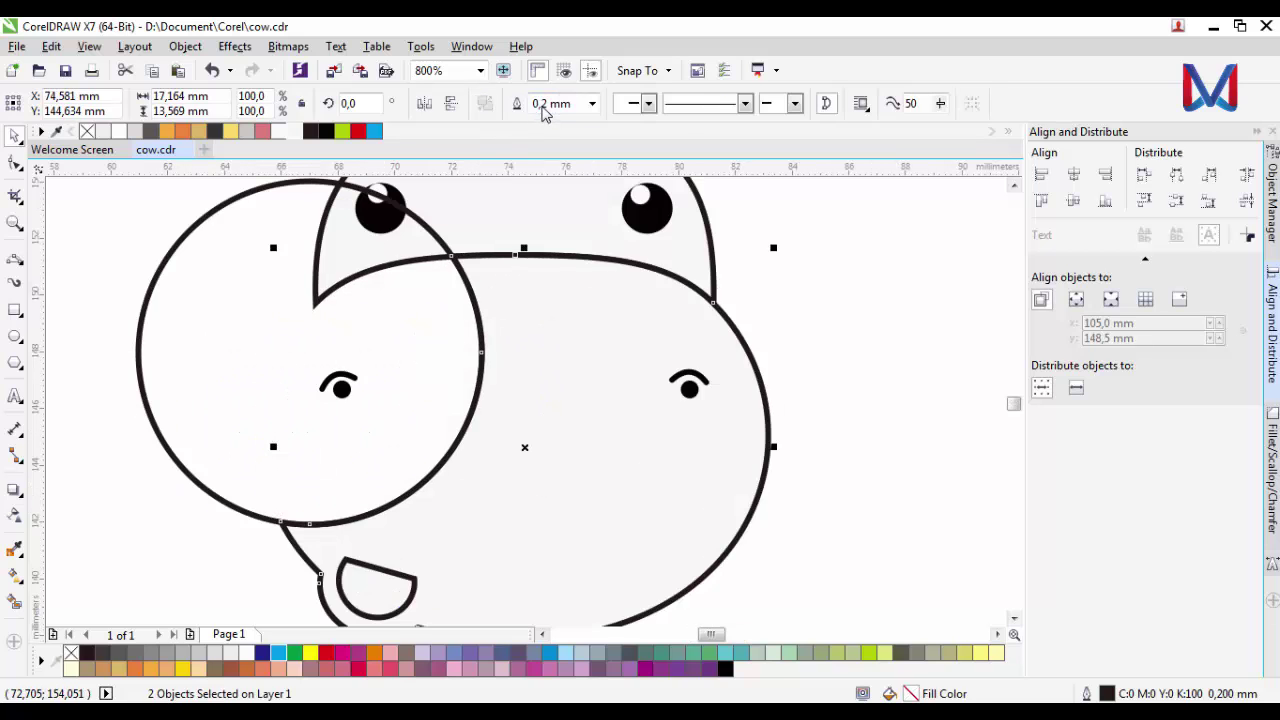
key("ctrl+z")
left_click(571, 104)
left_click(808, 297)
left_click(194, 317)
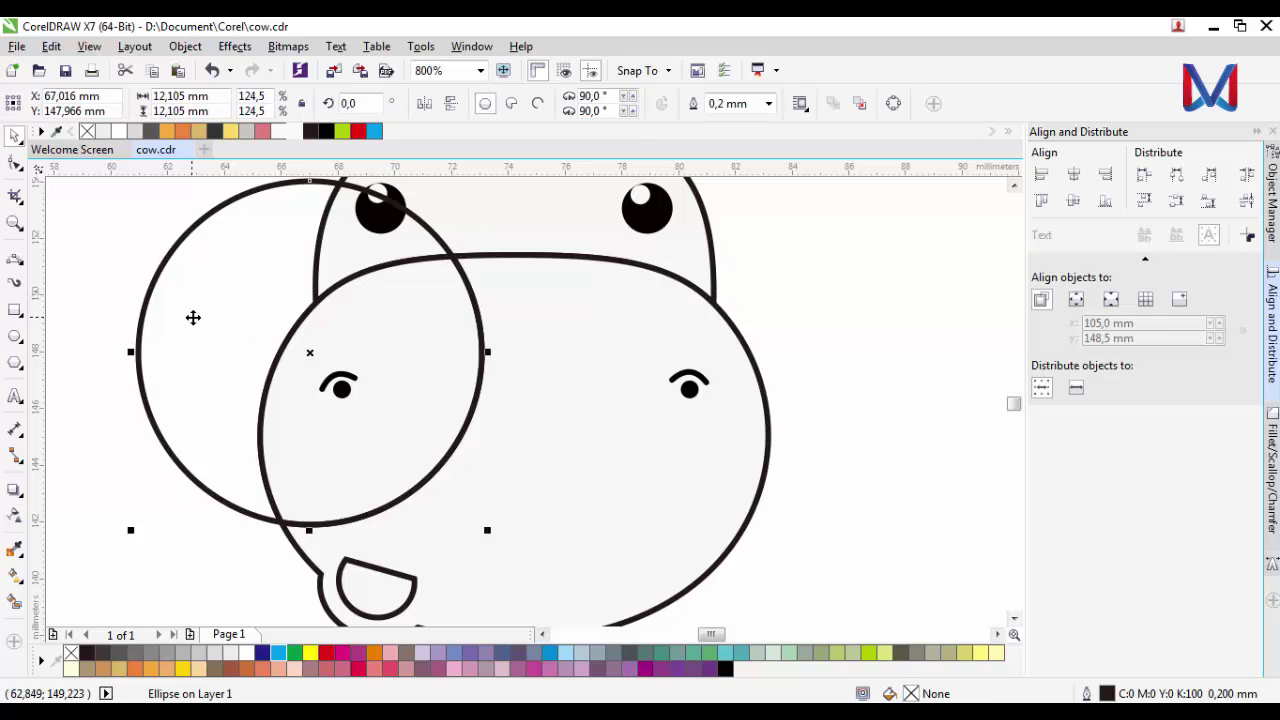
key("Delete")
Fill the patch on the muzzle's left side with 30% Black.
left_click(434, 464)
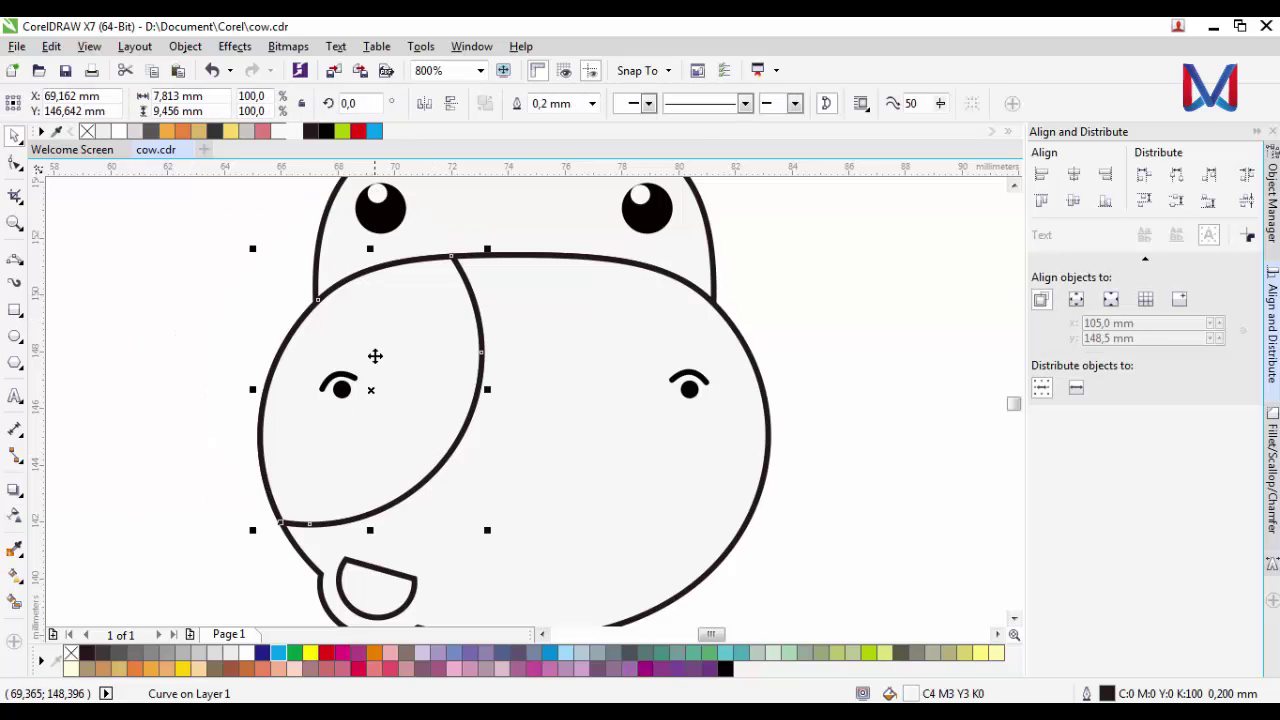
scroll(138, 405, "up", 1)
scroll(347, 464, "down", 1)
left_click(274, 131)
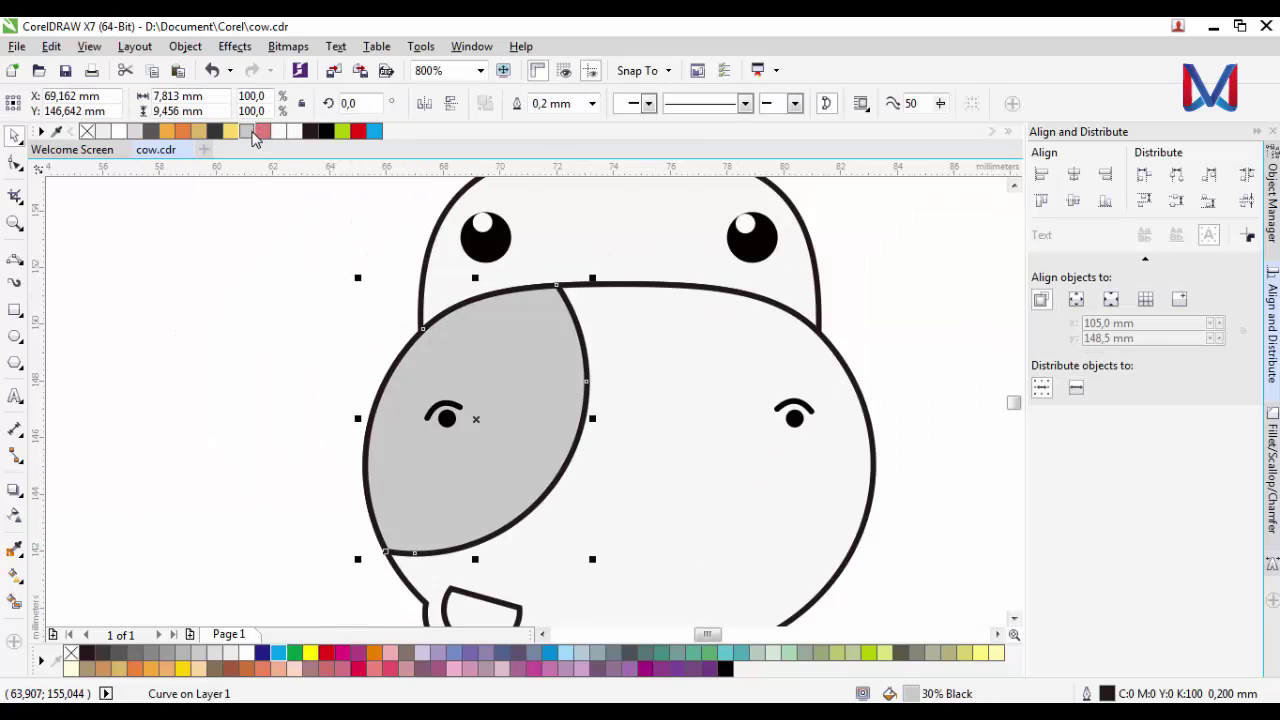
left_click(229, 386)
scroll(229, 386, "down", 2)
scroll(404, 408, "down", 3)
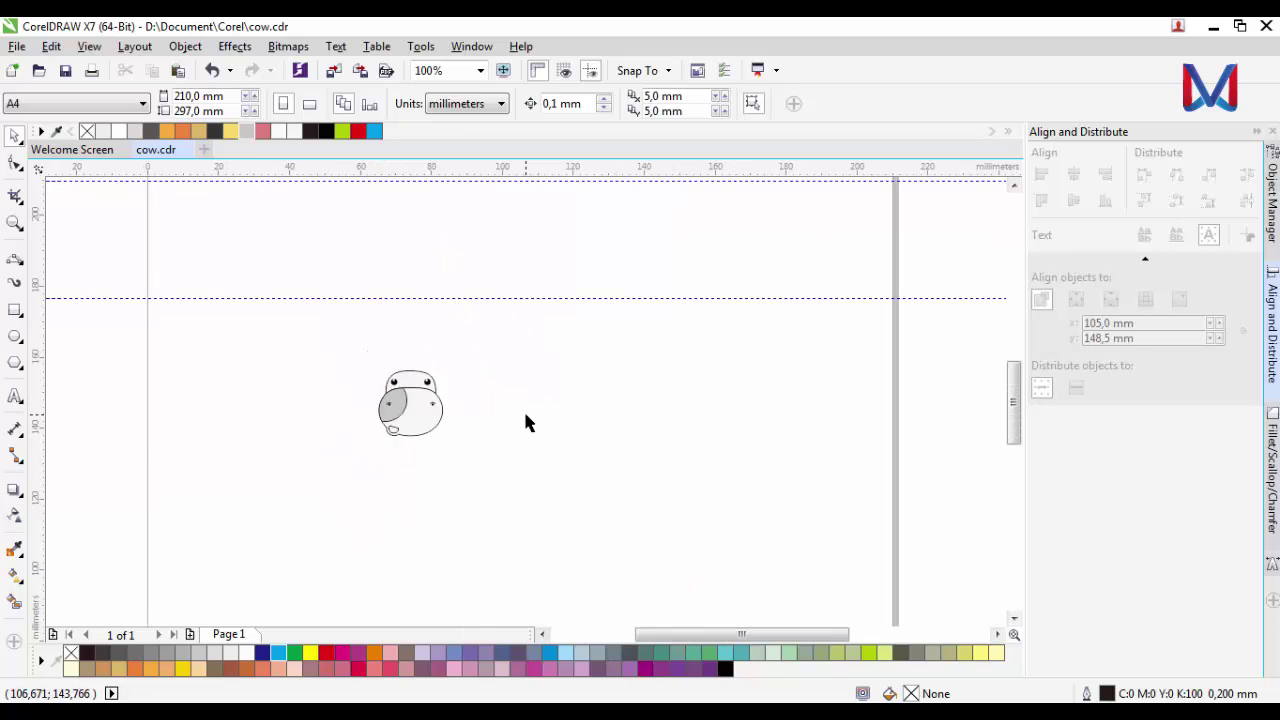
Draw a circle about 5.16 mm in diameter and place it over the upper head's right eye.
scroll(409, 409, "up", 5)
scroll(281, 448, "up", 1)
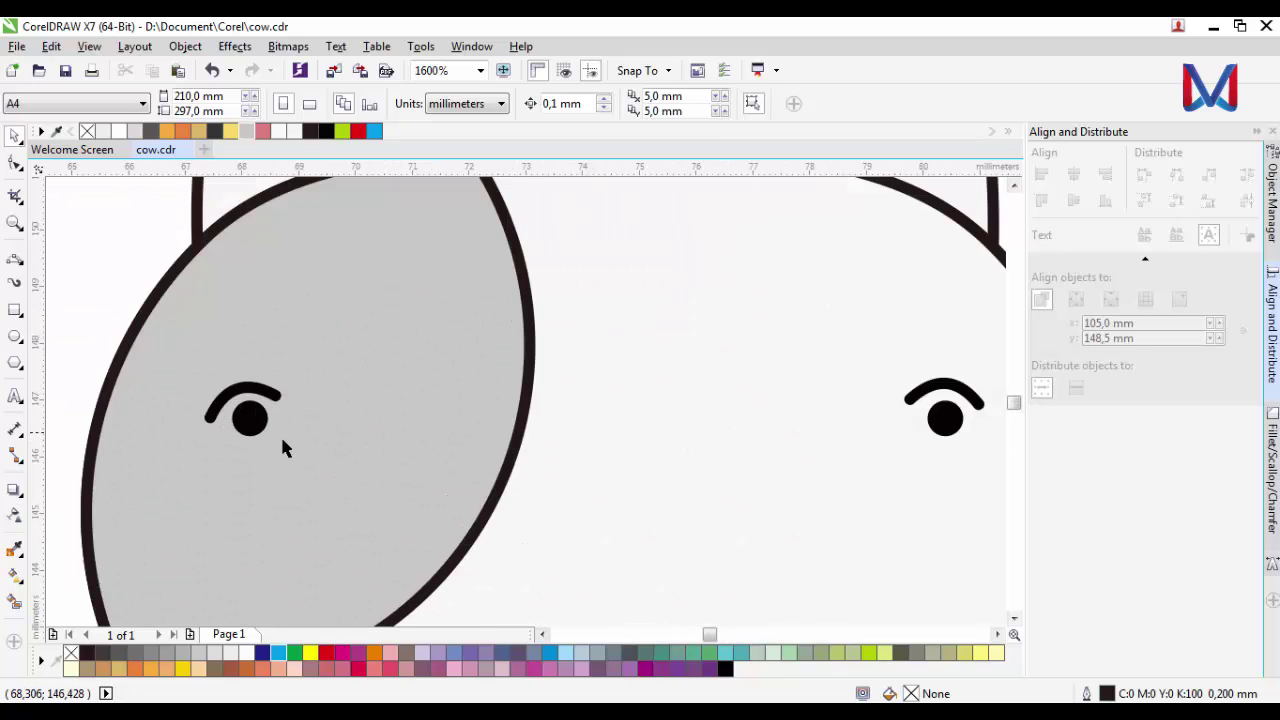
scroll(517, 412, "down", 3)
scroll(265, 367, "up", 2)
left_click(15, 337)
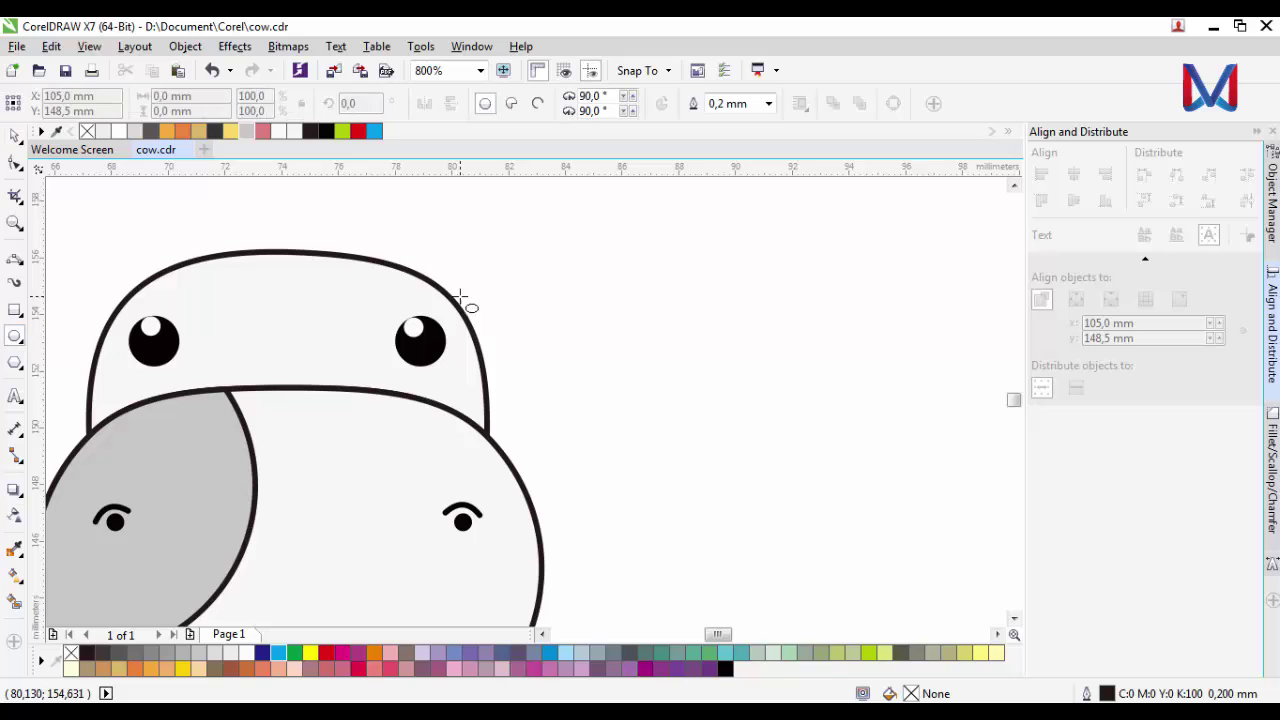
left_click_drag(488, 283, 637, 433)
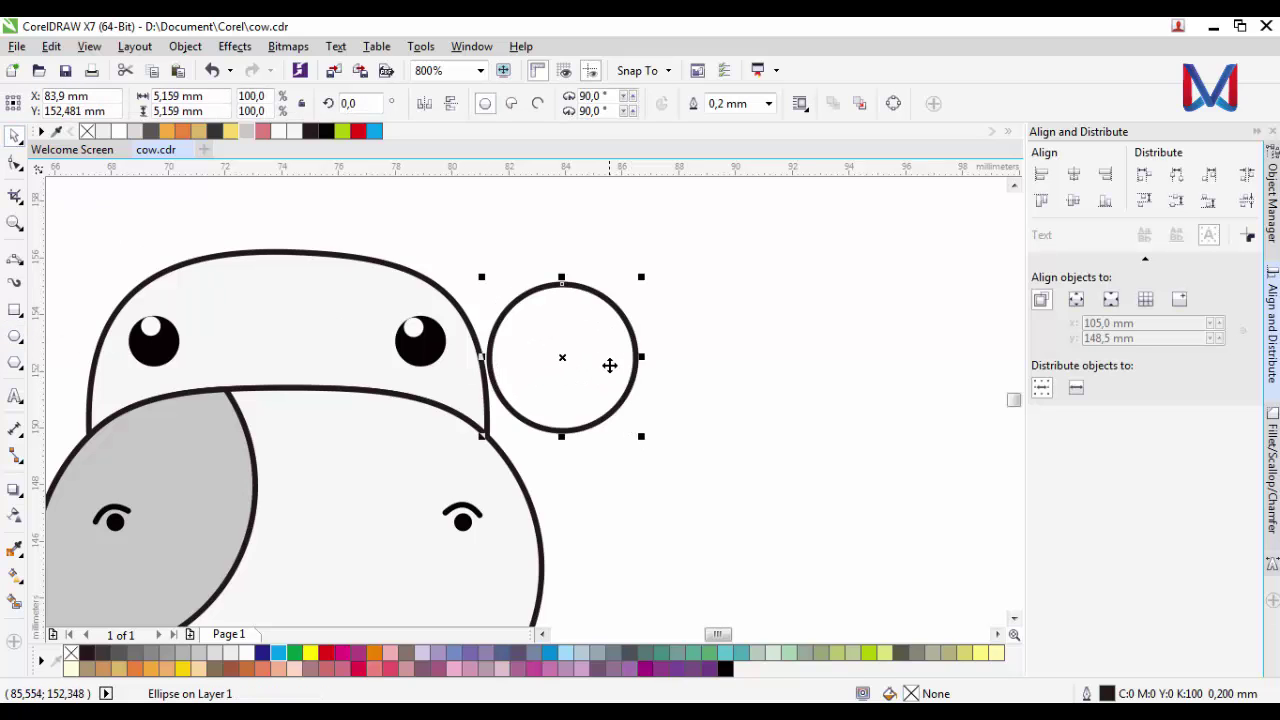
left_click_drag(610, 365, 481, 361)
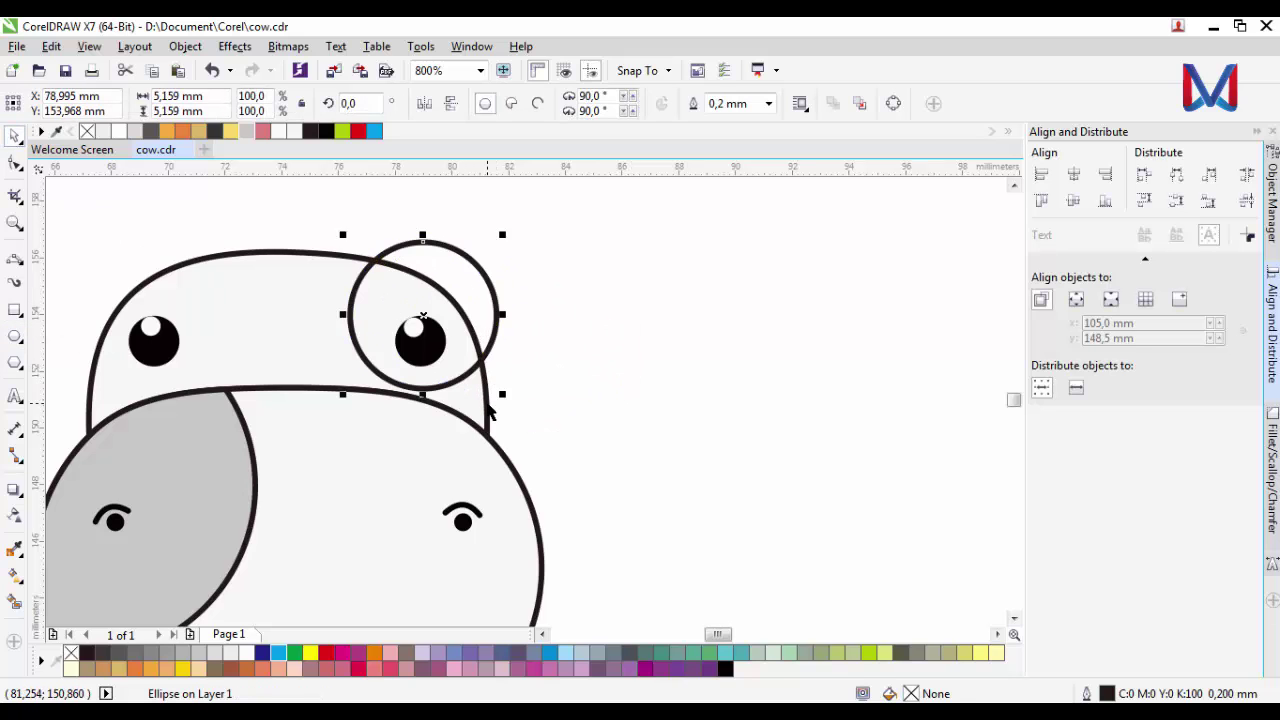
Intersect the small circle with the upper head around the right eye, and delete the circle.
left_click(487, 405, "shift")
left_click(570, 106)
left_click(503, 298)
left_click(495, 303)
key("Delete")
Fill the patch around the right eye with 30% Black.
left_click(464, 362)
left_click(246, 131)
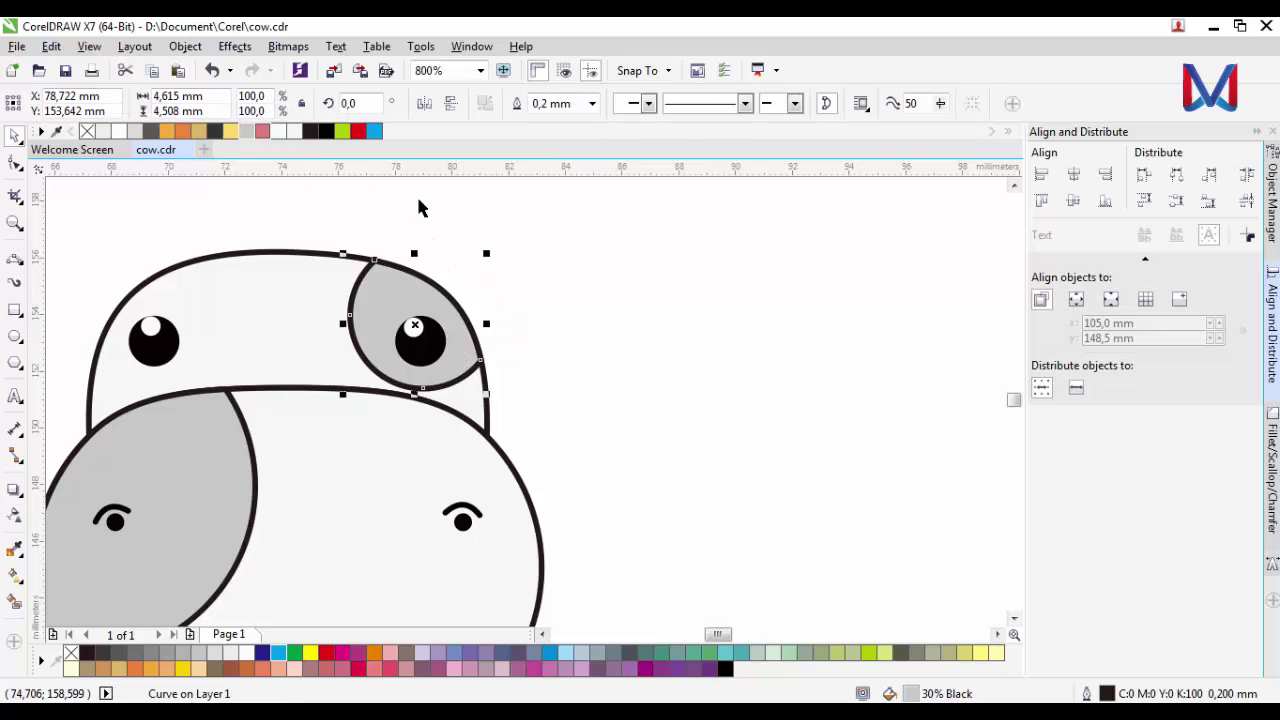
left_click(555, 330)
scroll(555, 330, "down", 4)
scroll(479, 370, "down", 2)
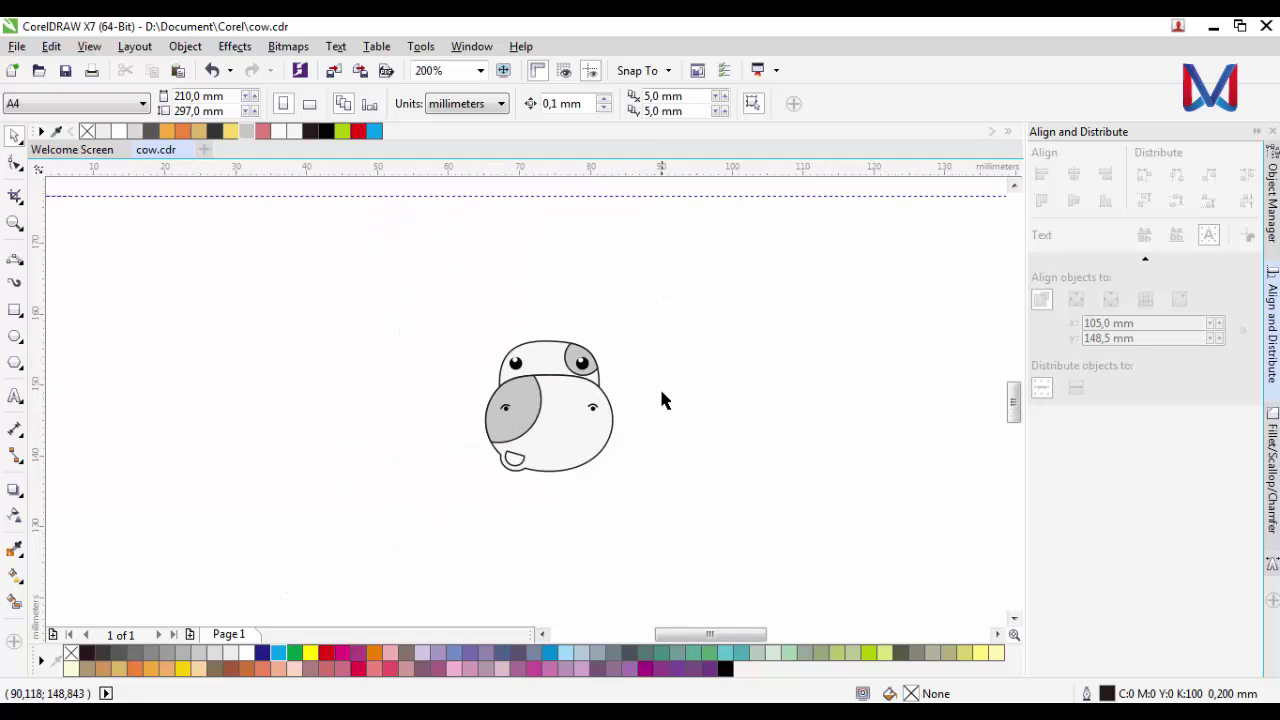
Fill the half-round mouth with pink from the document palette and change its fill color to #E3615F.
scroll(493, 444, "up", 1)
left_click(541, 482)
left_click(262, 131)
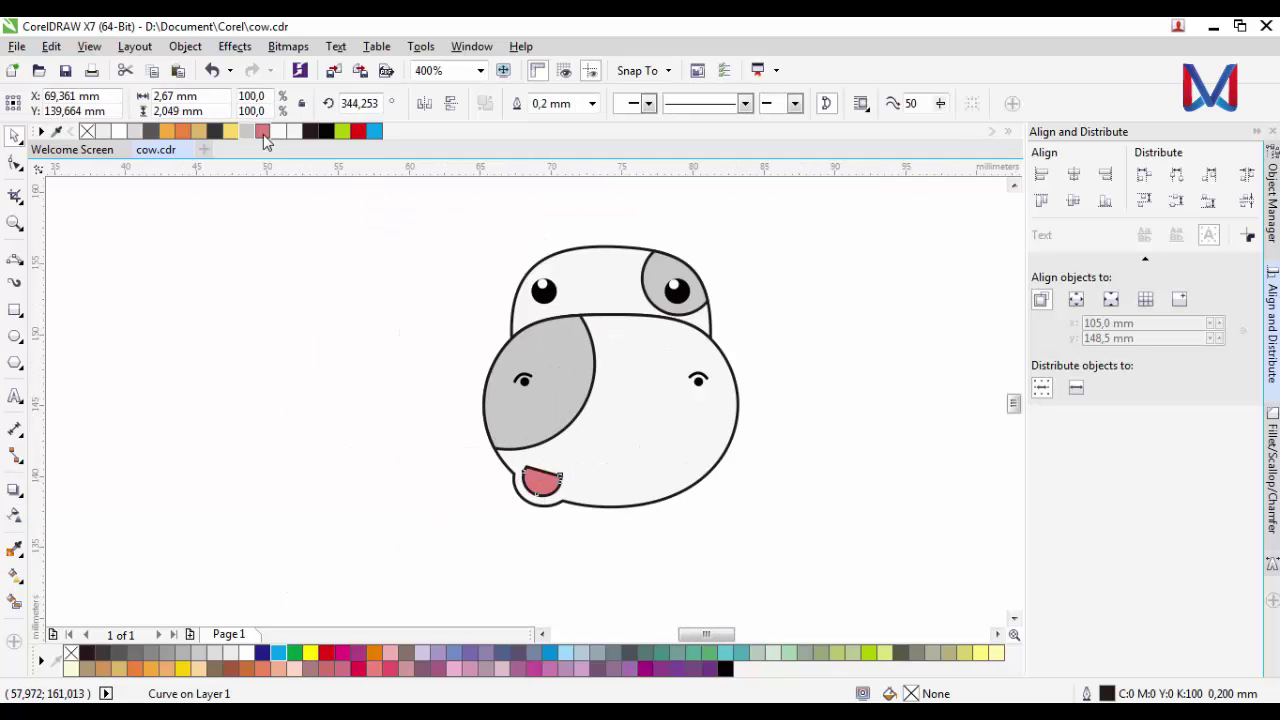
scroll(570, 511, "up", 2)
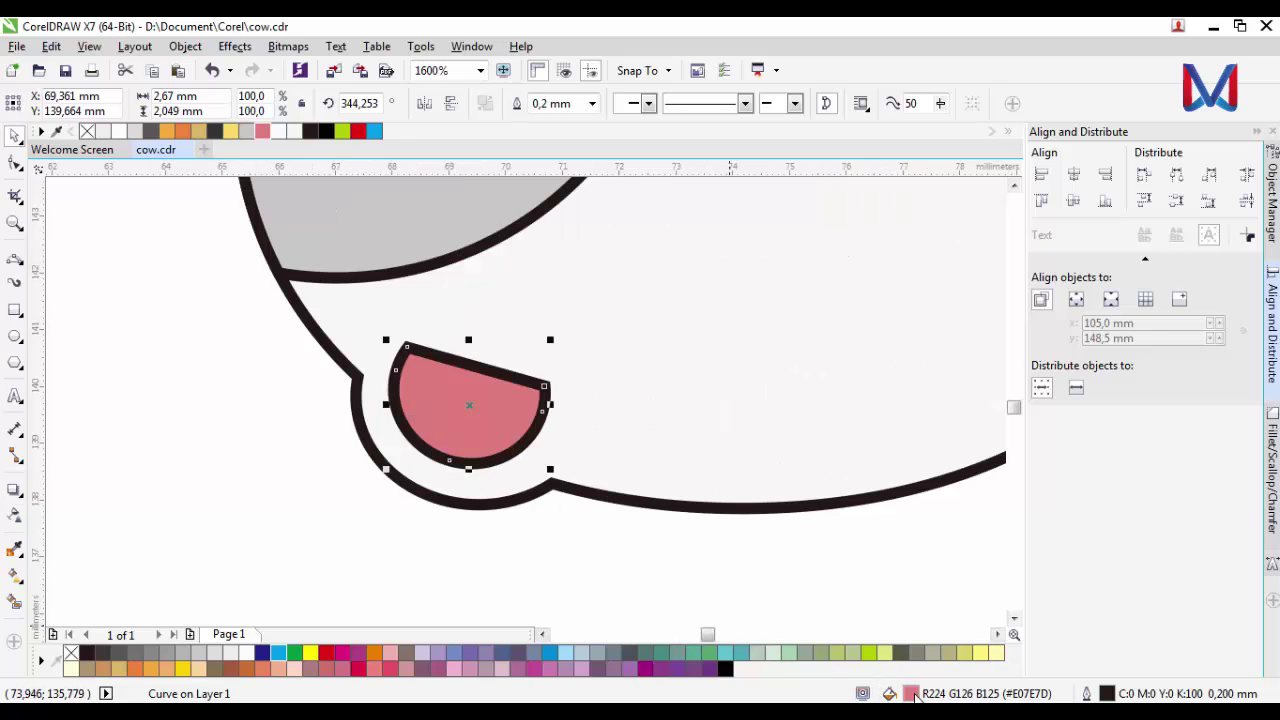
double_click(911, 693)
left_click_drag(727, 393, 749, 381)
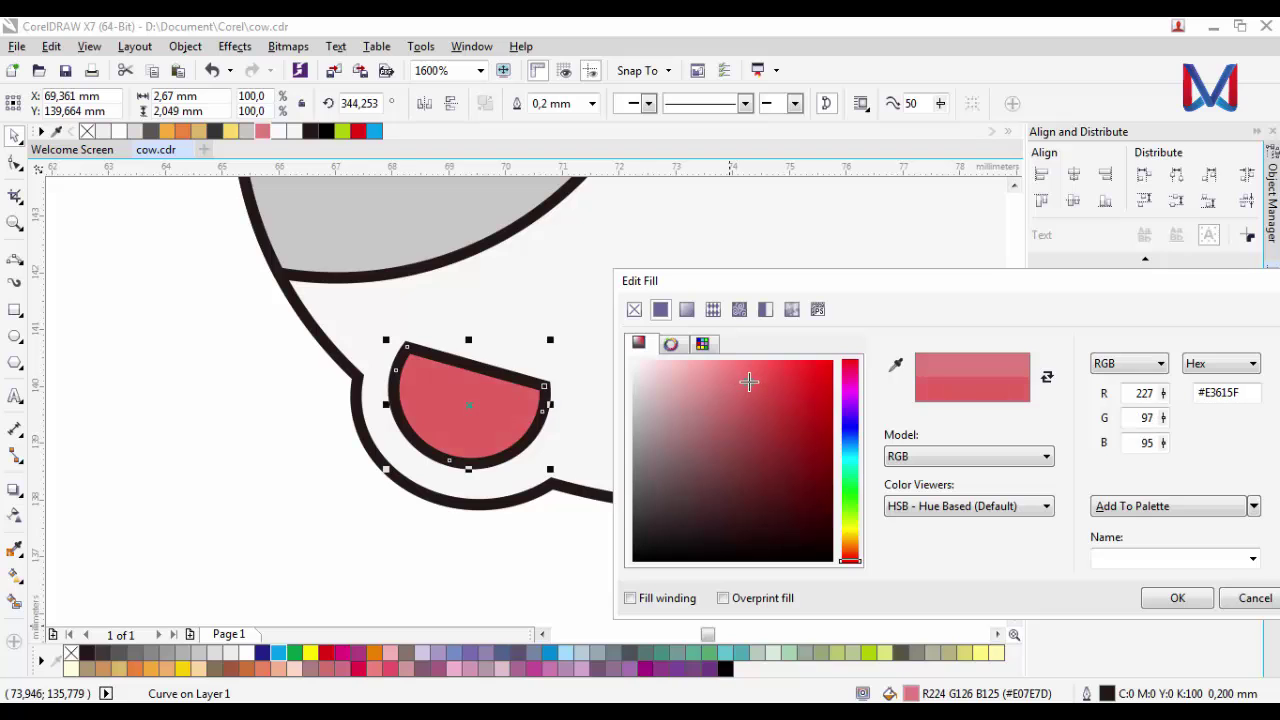
left_click(1178, 598)
scroll(723, 543, "down", 4)
left_click(543, 500)
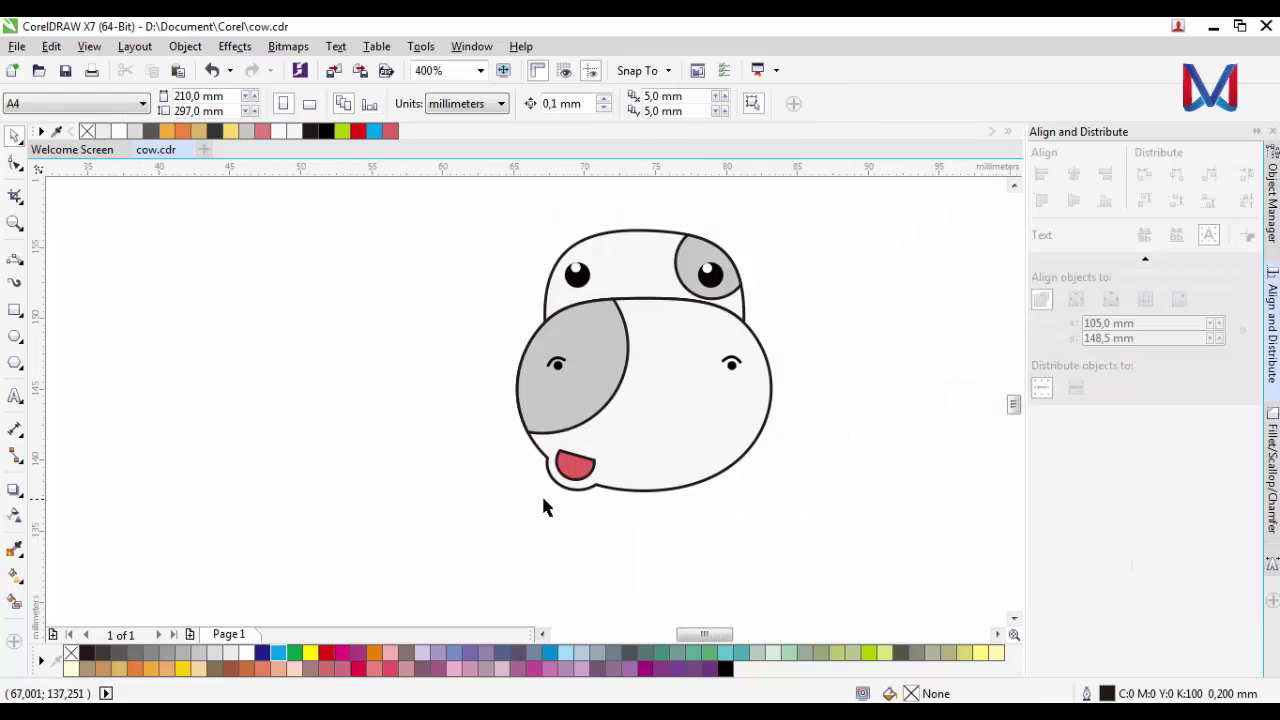
Draw a slanted line about 2.58 mm long across the mouth, just below its straight upper edge.
scroll(580, 470, "up", 6)
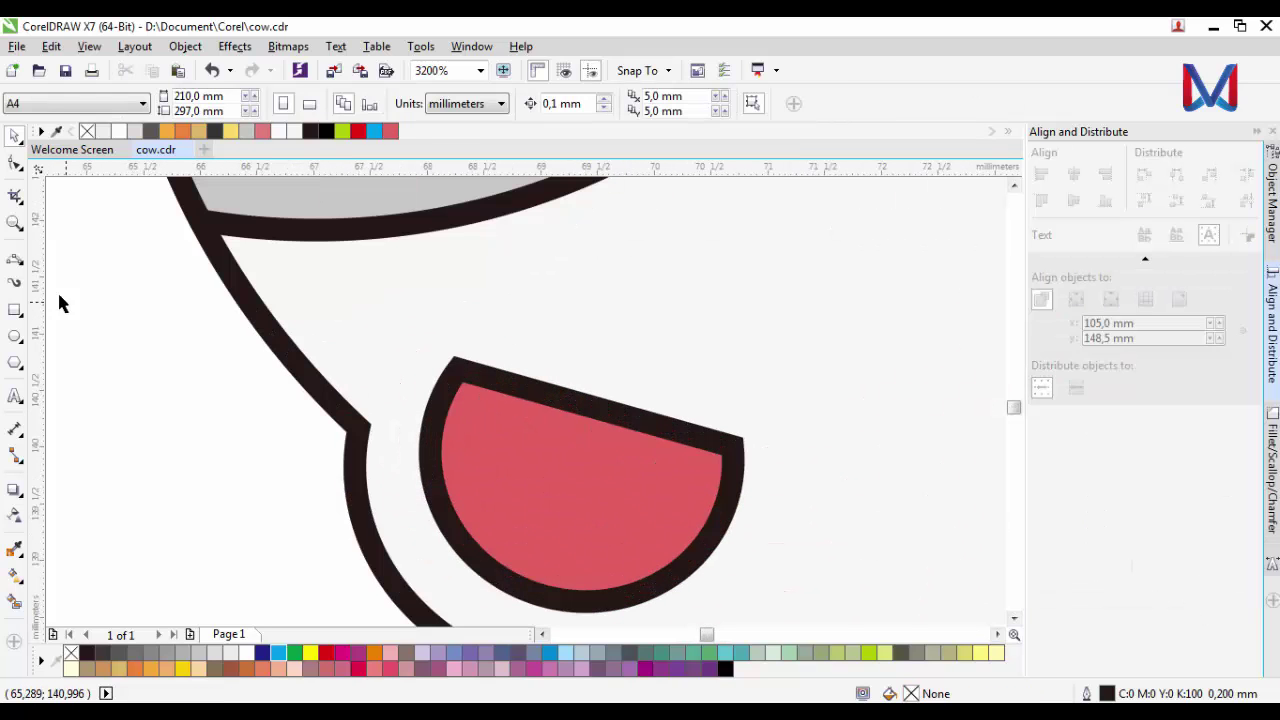
left_click(15, 258)
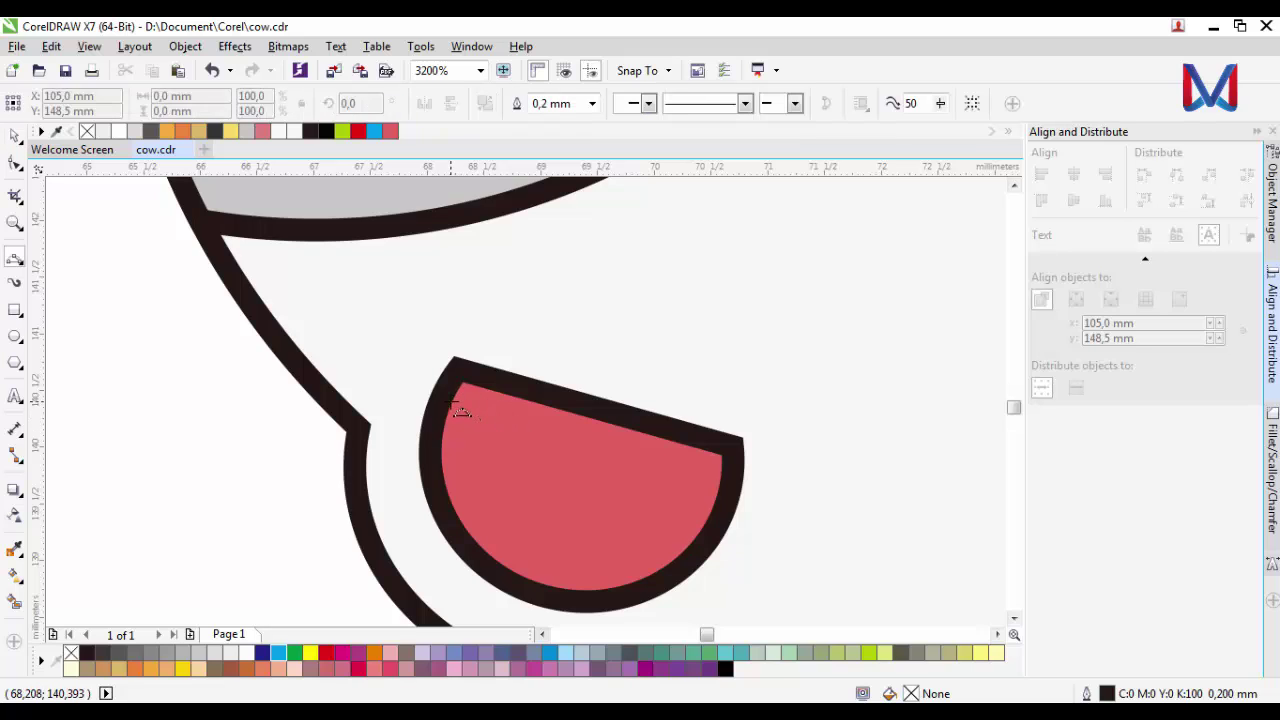
left_click(453, 403)
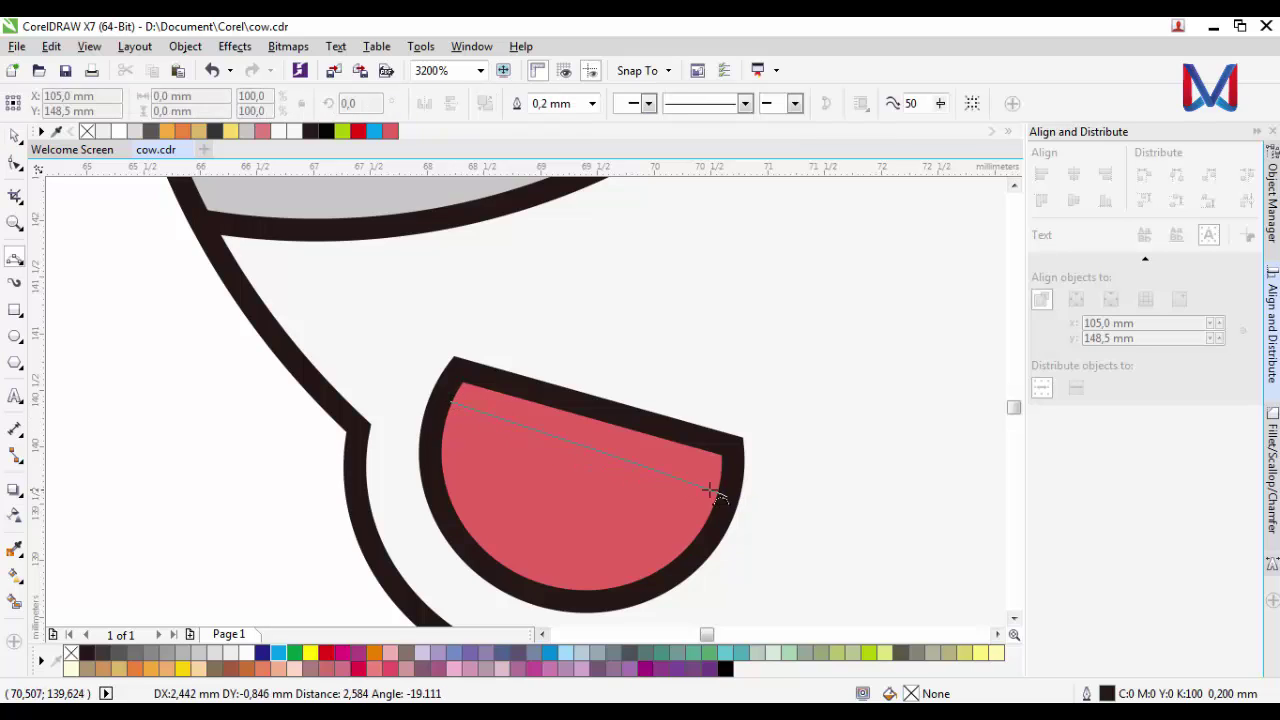
left_click(700, 488)
left_click(15, 601)
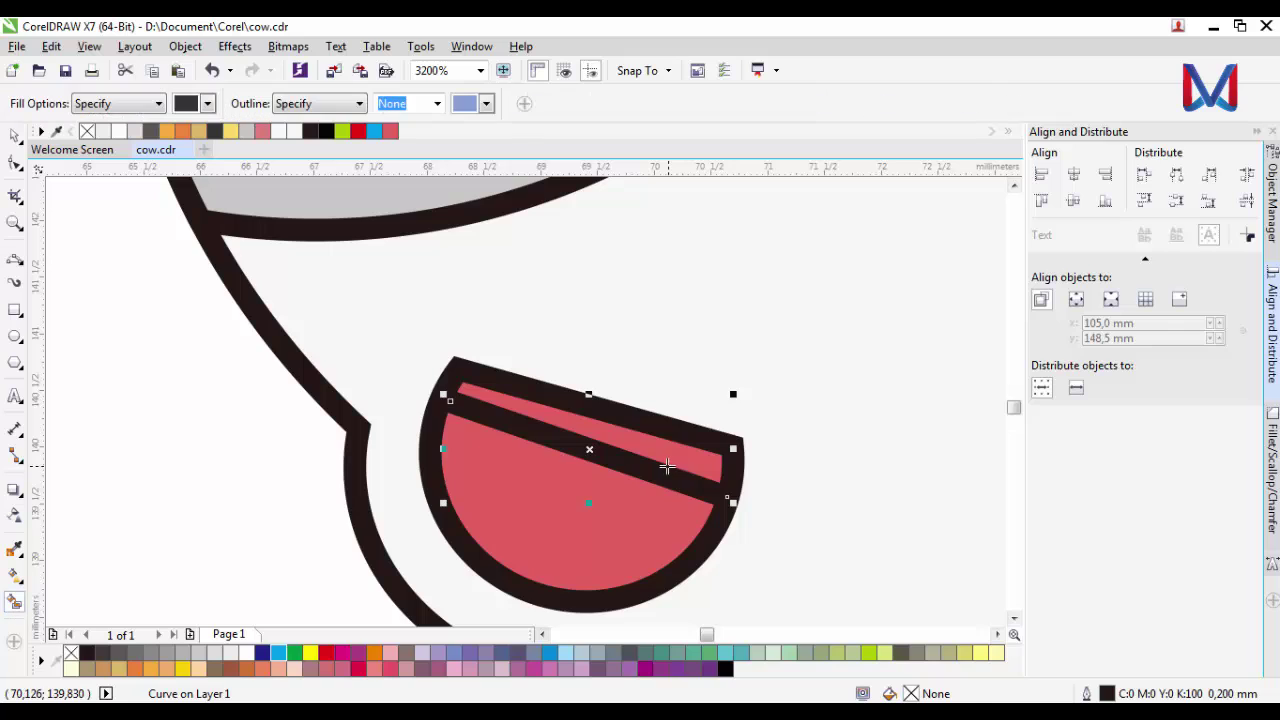
left_click(665, 465)
key("ctrl+z")
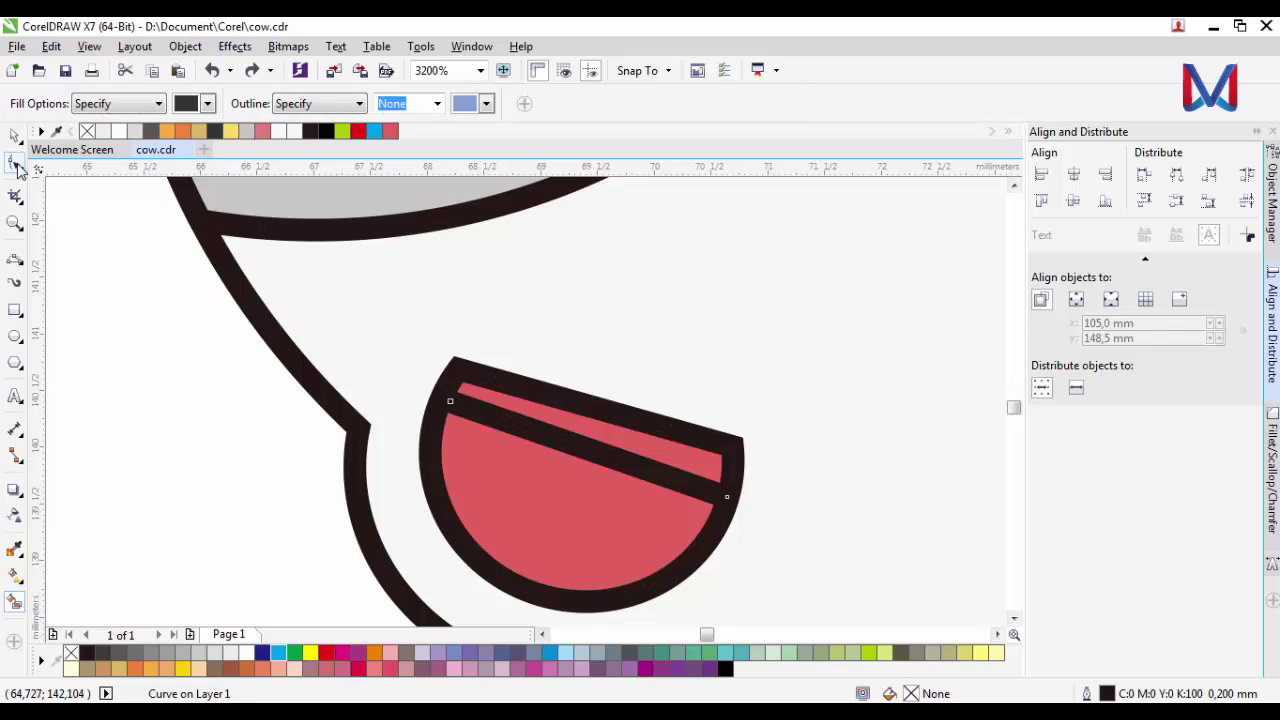
Move both ends of the slanted line outward past the mouth's outline.
left_click(15, 163)
left_click_drag(450, 401, 410, 378)
left_click_drag(727, 497, 746, 545)
Smart-fill the mouth area above the slanted line with dark grey #333333 and no outline, and delete the line.
left_click(15, 601)
left_click(614, 449)
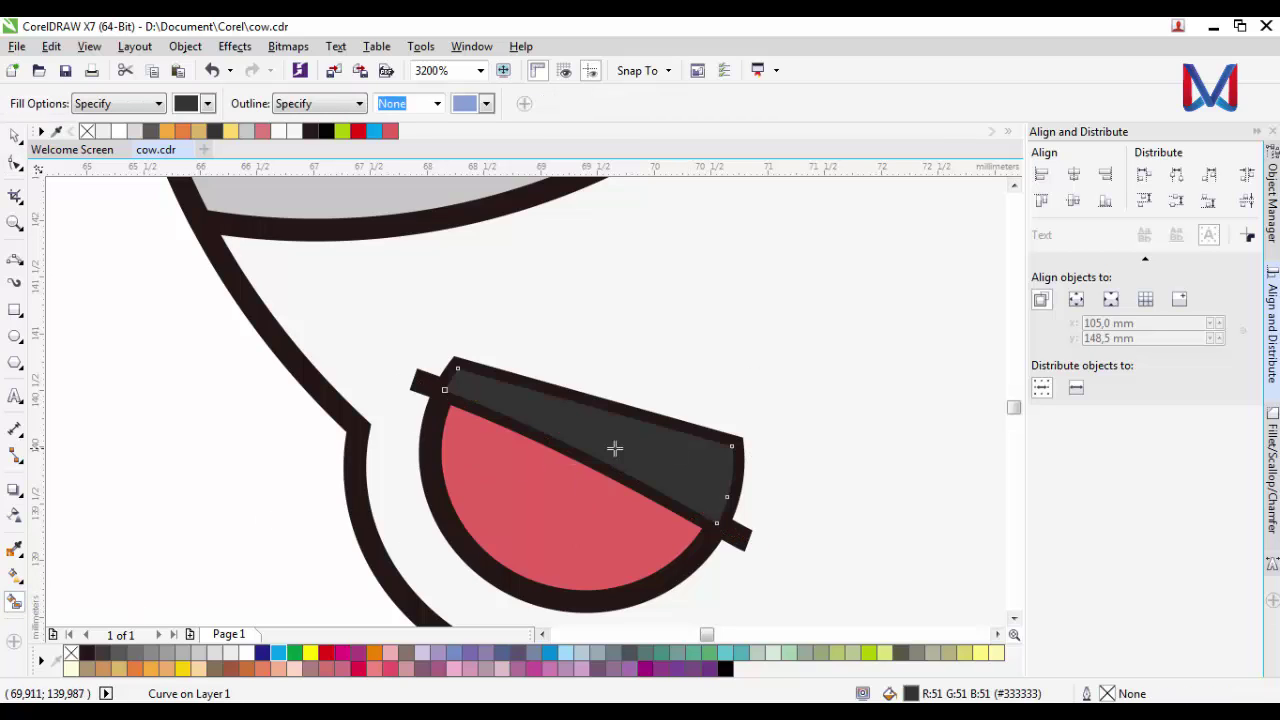
left_click(15, 137)
key("F5")
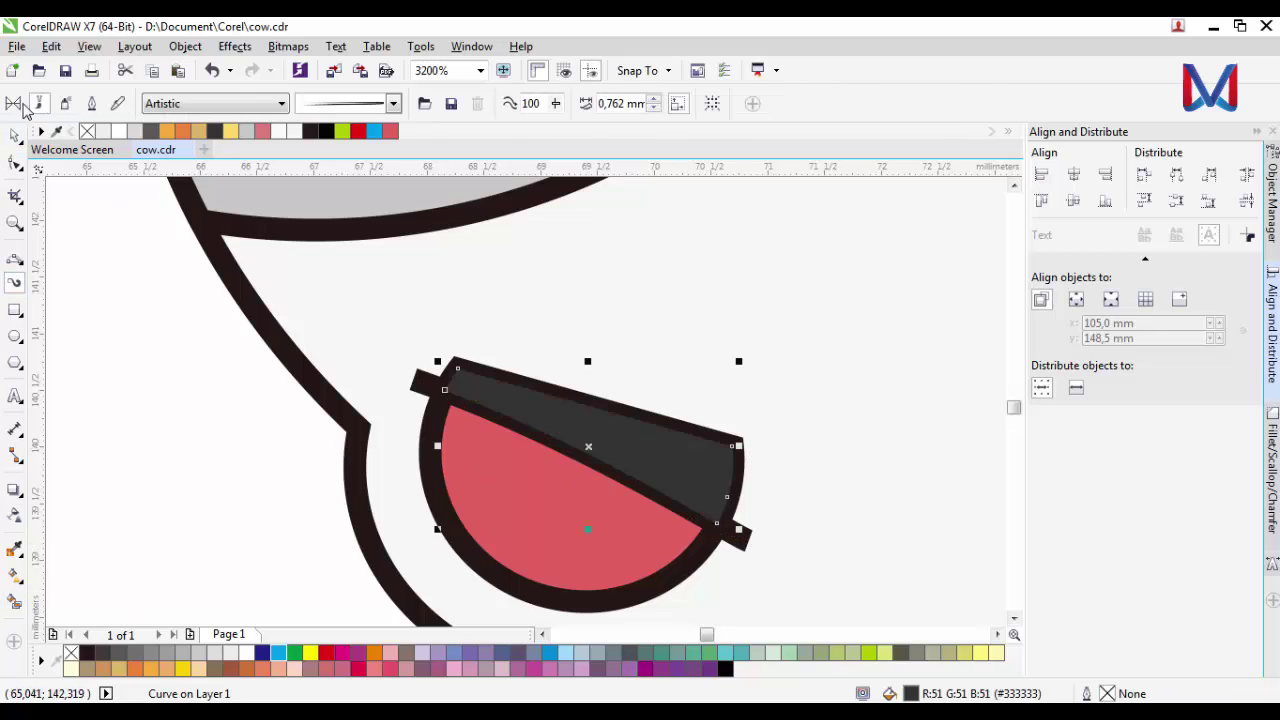
left_click(15, 137)
left_click(745, 553)
key("Delete")
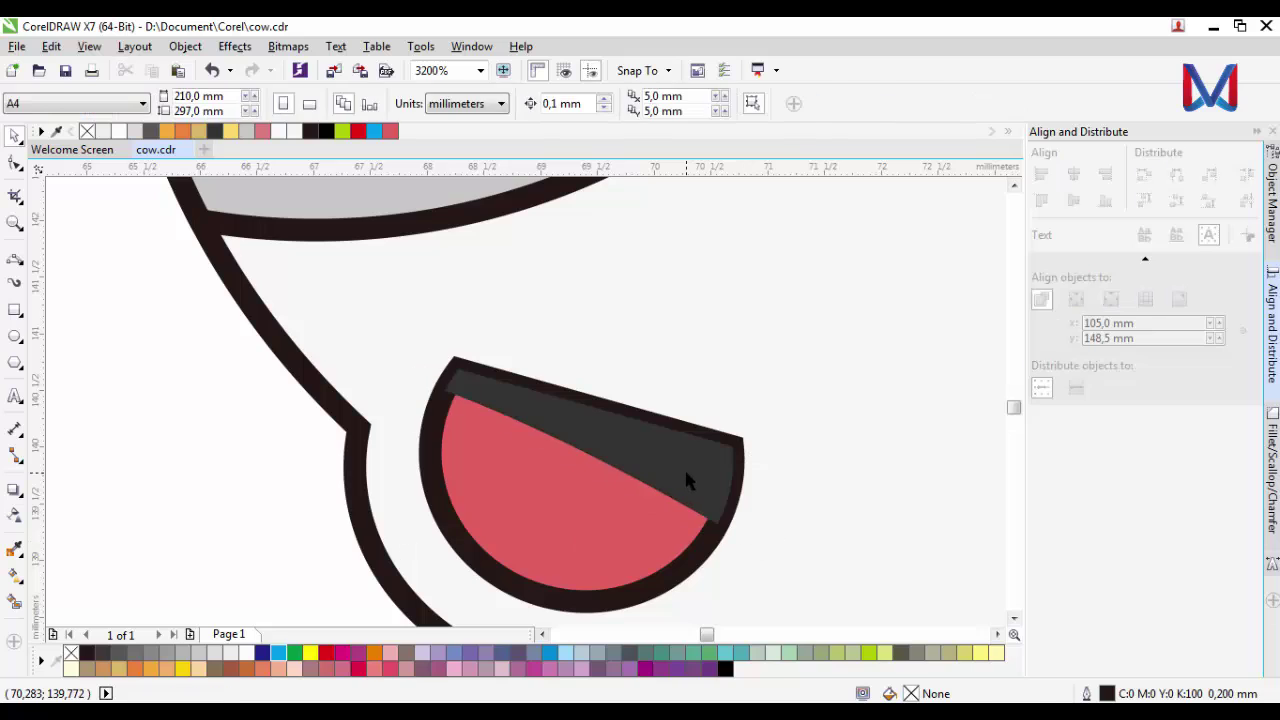
Apply a uniform transparency of 85 to the dark grey shape across the upper part of the mouth.
left_click(684, 467)
left_click(15, 515)
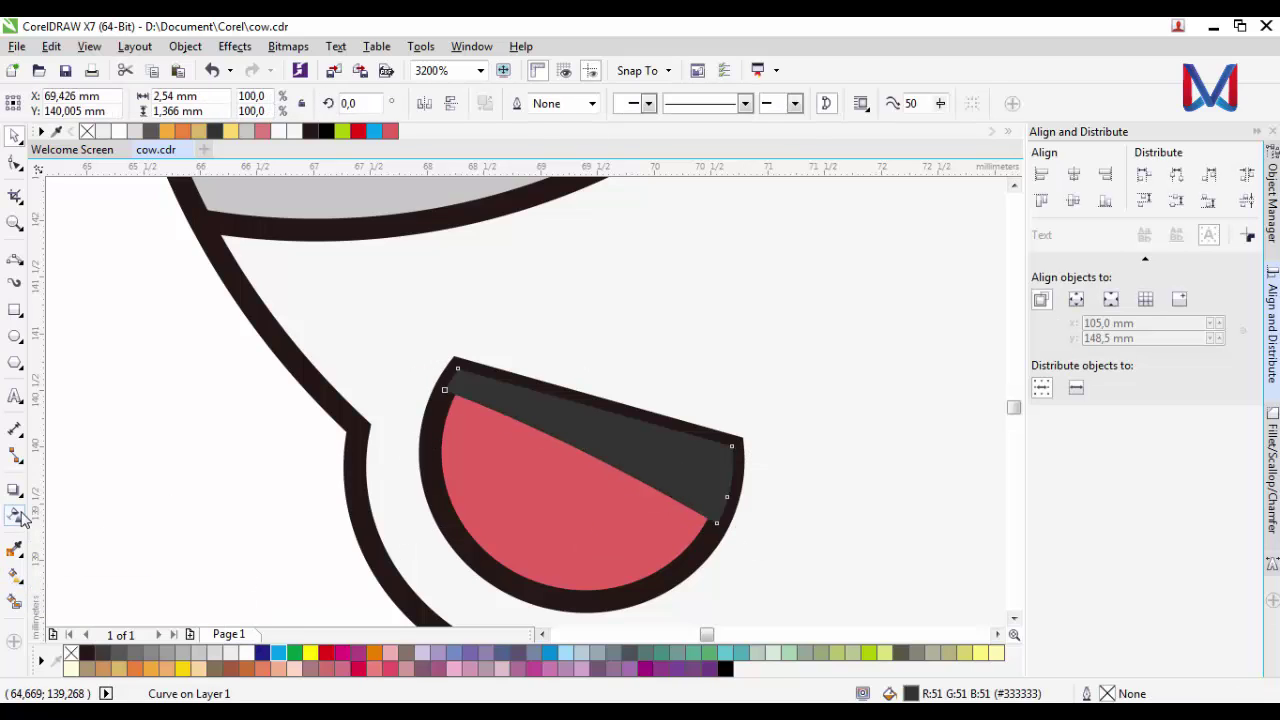
left_click_drag(548, 549, 588, 553)
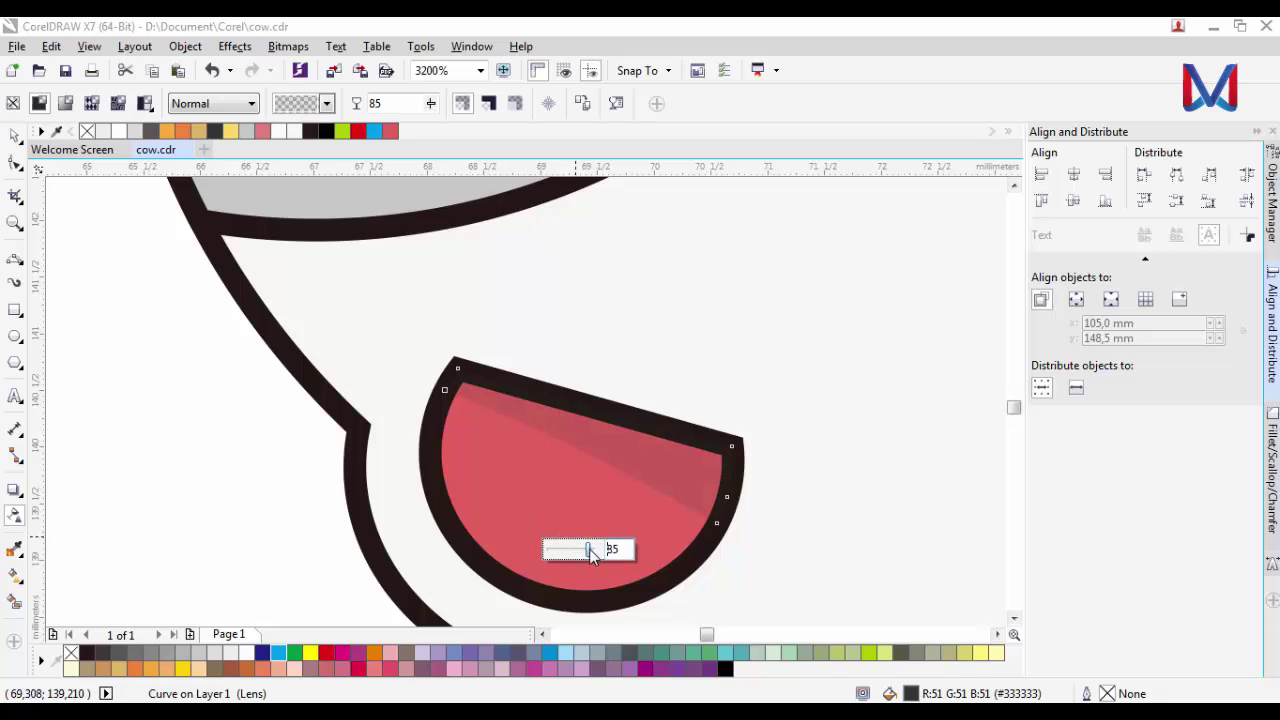
left_click(14, 136)
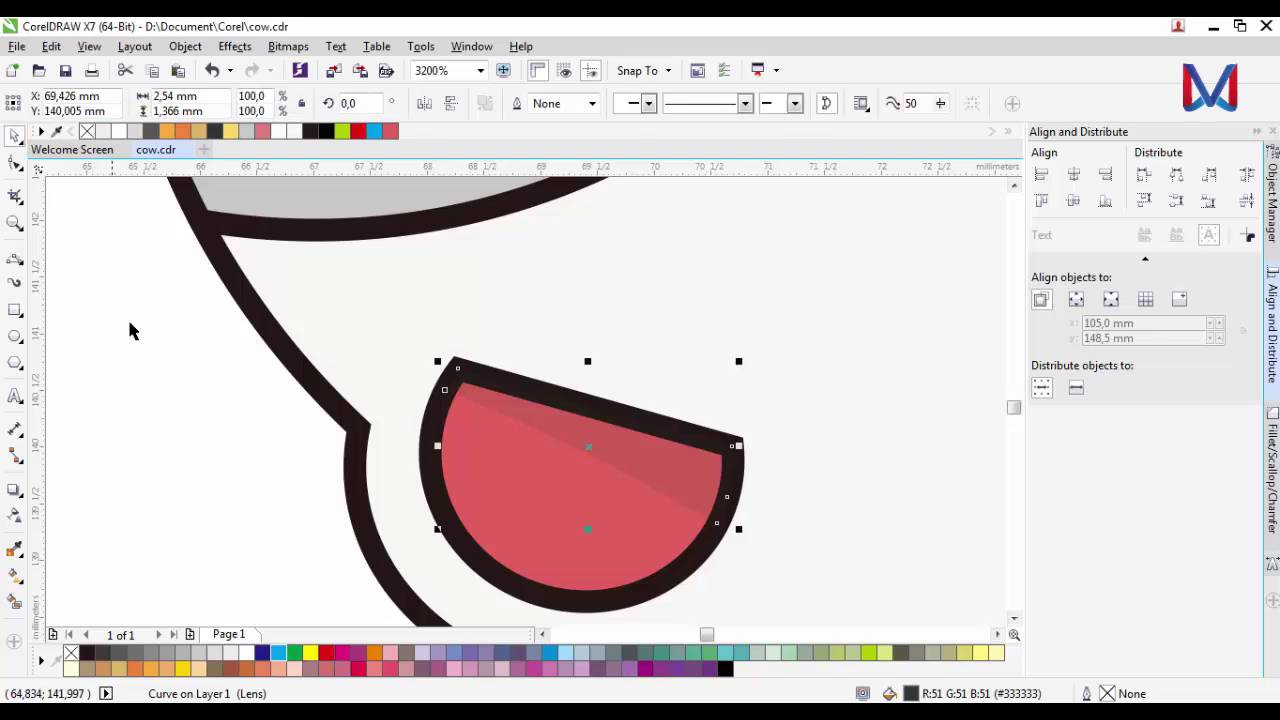
left_click(128, 318)
scroll(291, 403, "down", 3)
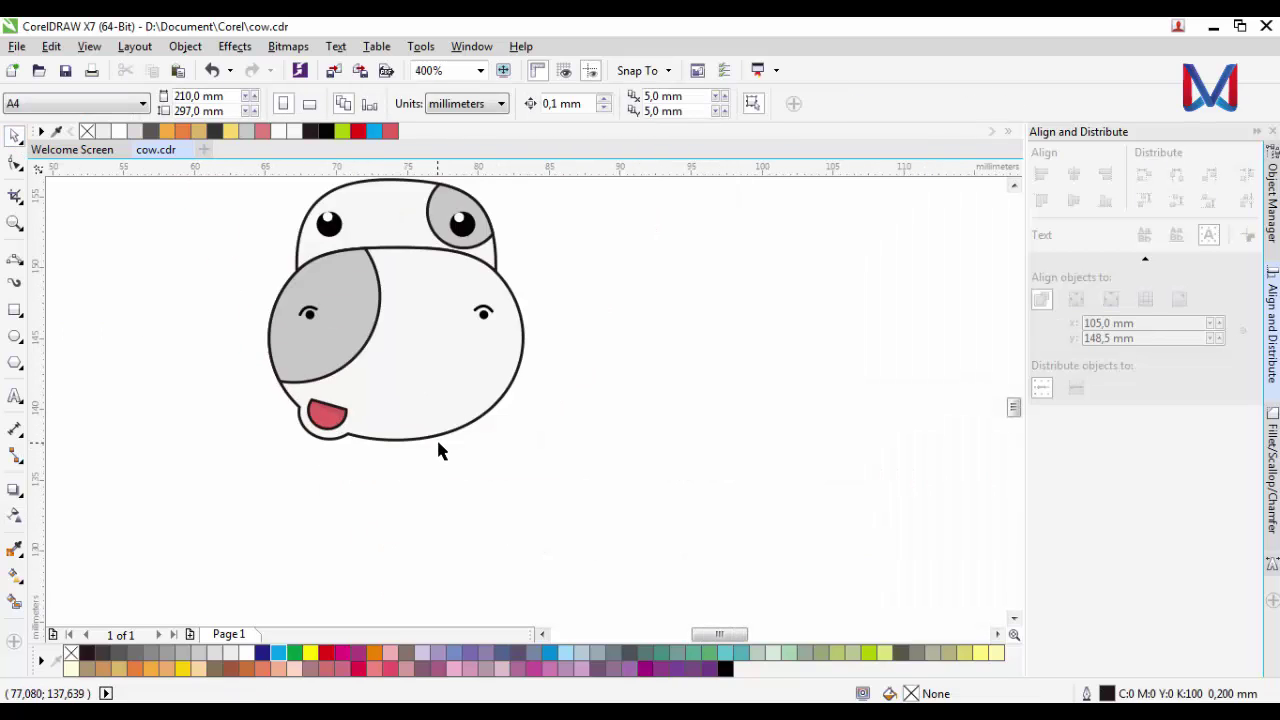
Draw a curved, pointed horn about 3.2 mm wide and 4.1 mm high on the head's outline above the grey eye patch.
scroll(391, 475, "down", 1)
scroll(420, 388, "up", 1)
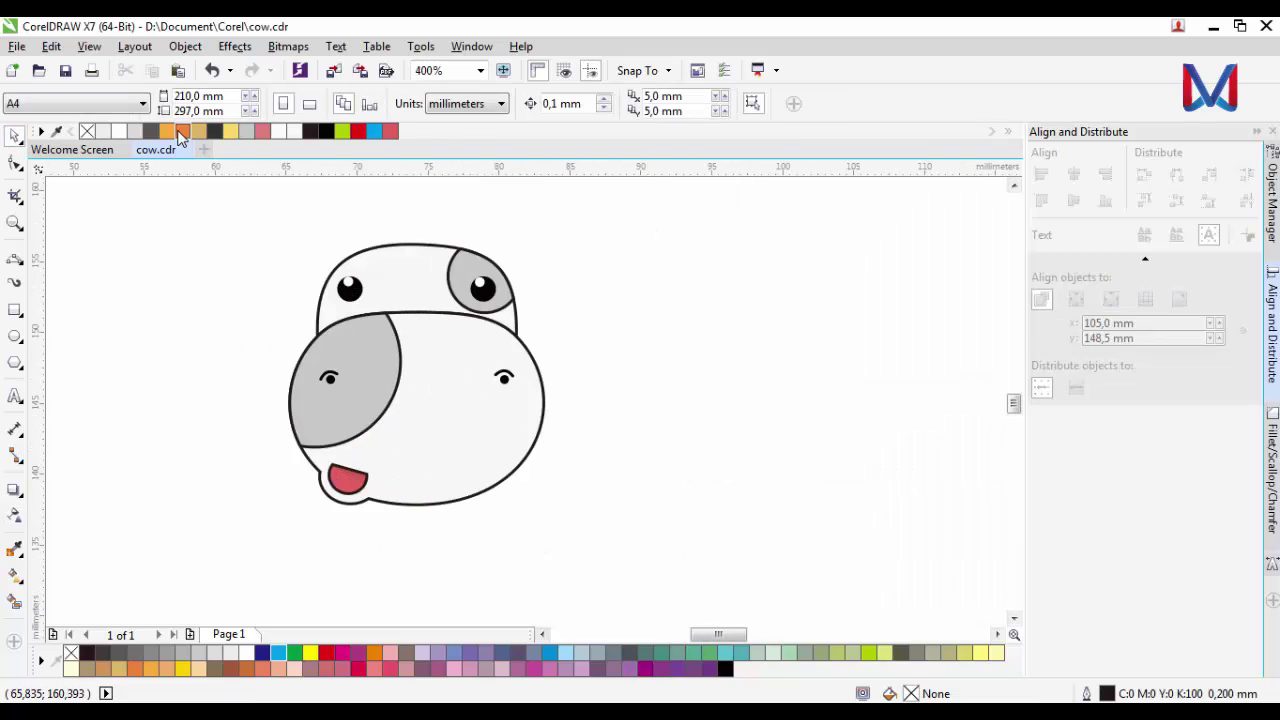
scroll(460, 237, "up", 1)
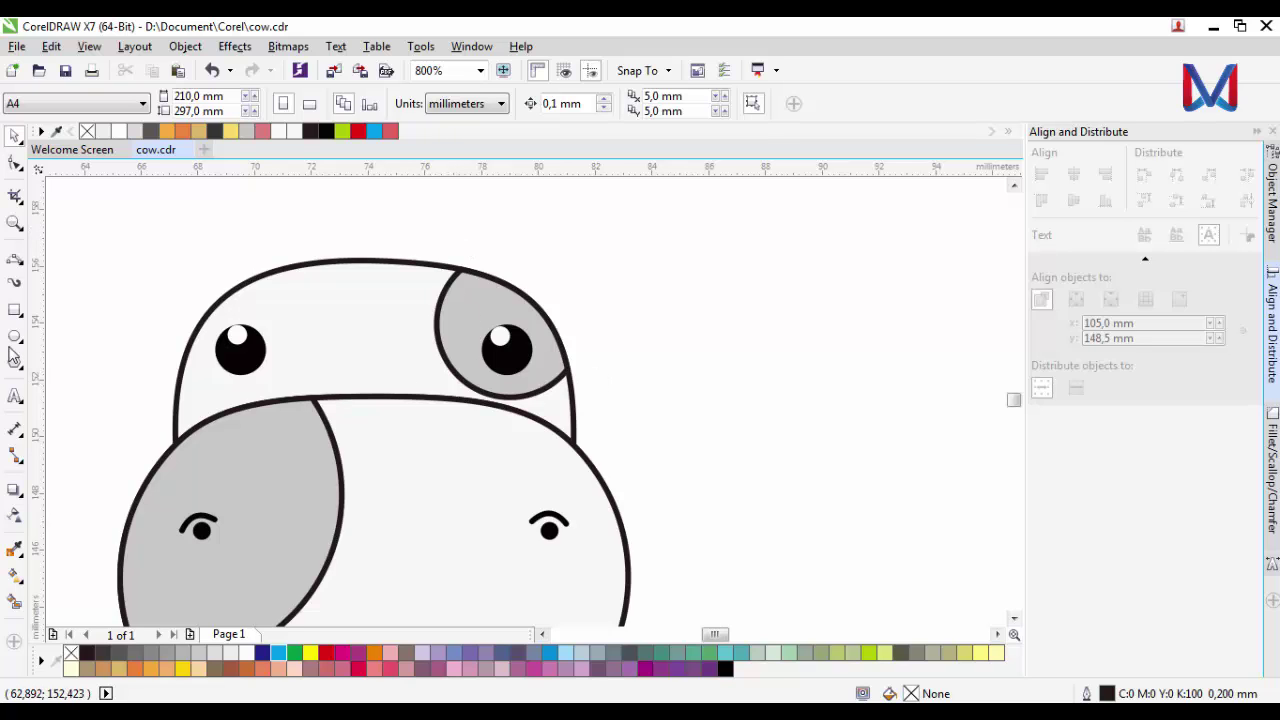
scroll(505, 533, "down", 1)
scroll(535, 420, "up", 1)
left_click(15, 265)
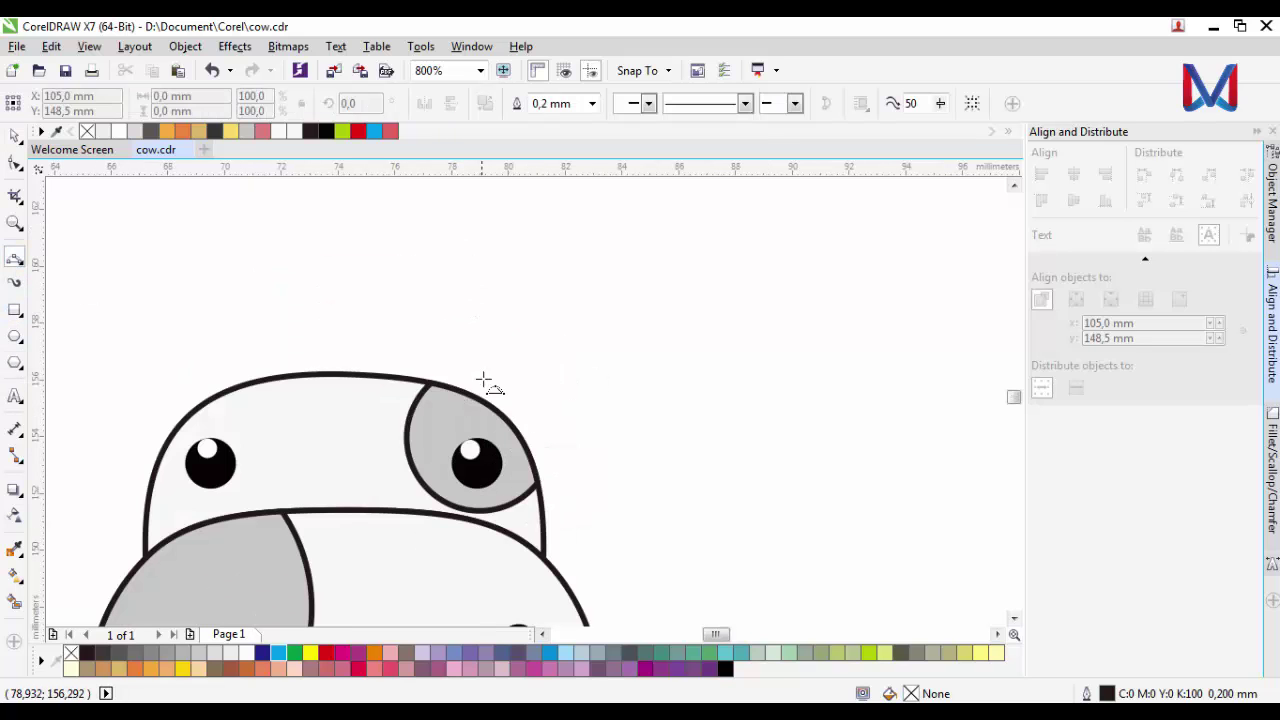
left_click(462, 390)
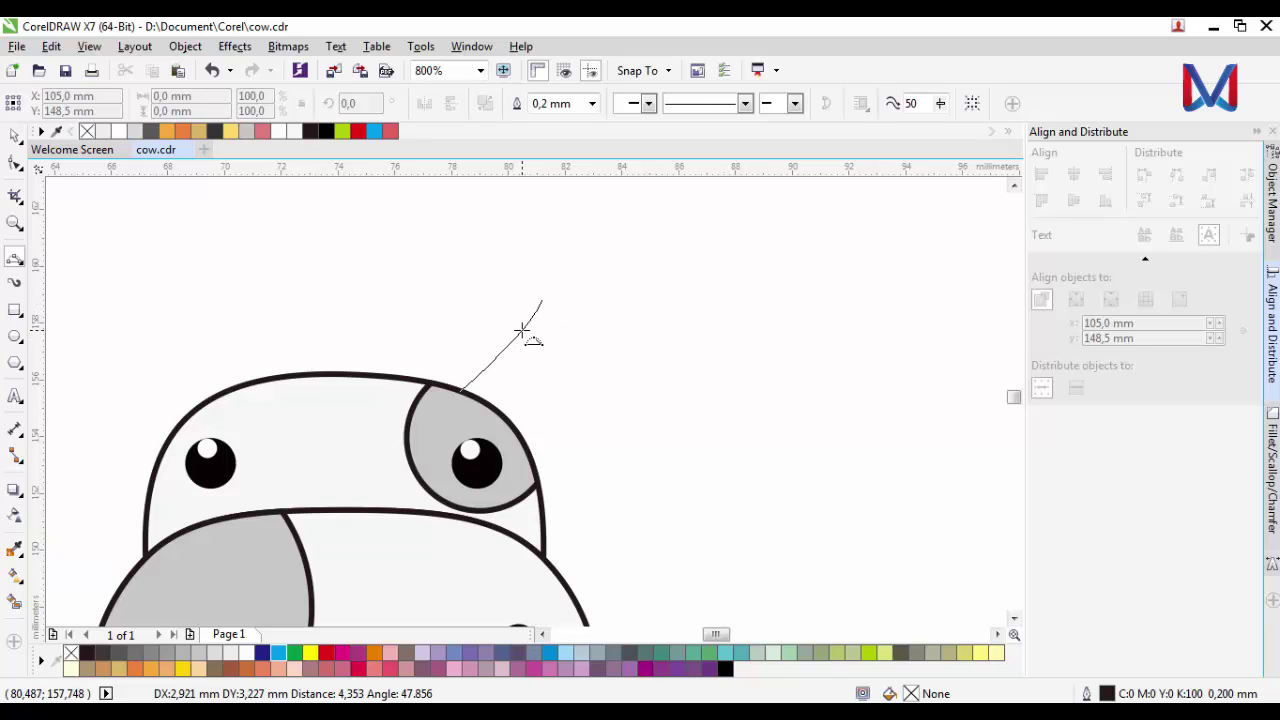
scroll(525, 323, "up", 1)
mouse_move(563, 268)
left_mouse_down()
mouse_move(552, 404)
mouse_move(520, 466)
mouse_move(483, 496)
mouse_move(581, 306)
mouse_move(351, 400)
mouse_move(319, 364)
left_mouse_up()
scroll(498, 490, "up", 1)
left_click(420, 408)
scroll(491, 463, "down", 3)
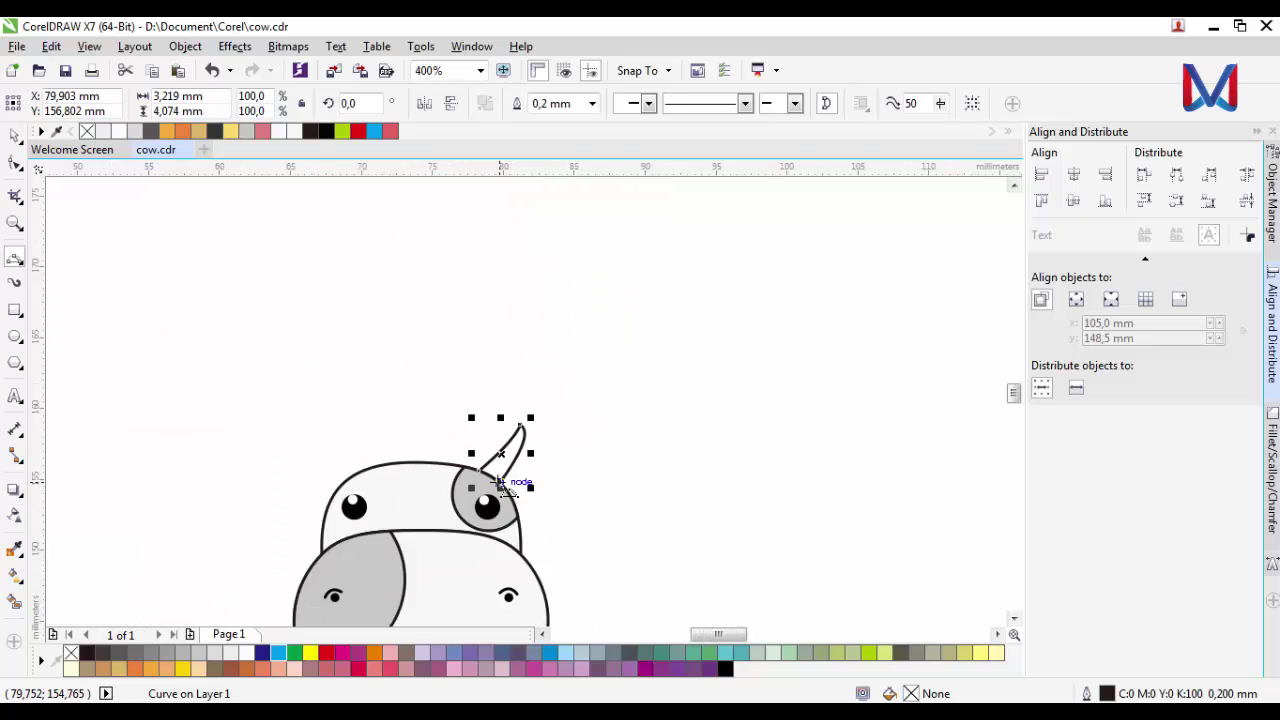
Scale the horn down to 50% and position its base on the head's outline above the grey eye patch.
left_click(12, 134)
scroll(438, 477, "up", 1)
scroll(645, 412, "up", 1)
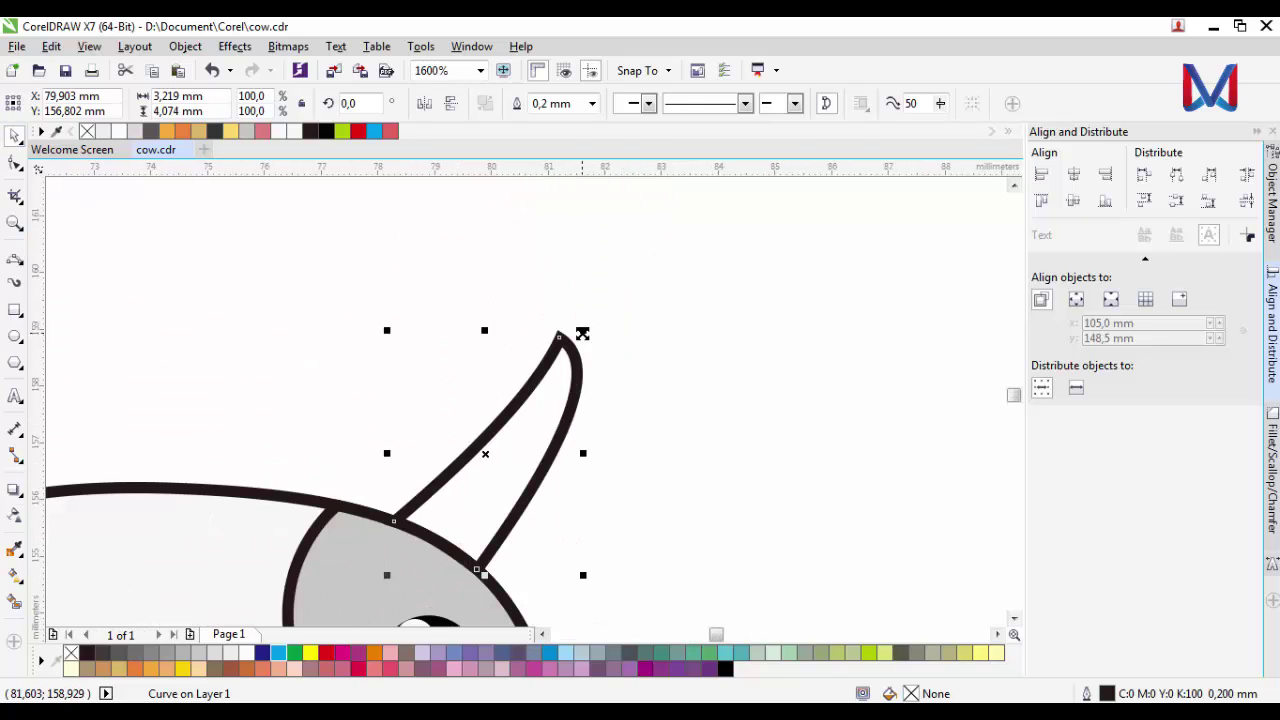
left_click_drag(582, 333, 529, 400)
scroll(517, 466, "up", 1)
left_click_drag(517, 466, 454, 537)
scroll(580, 529, "down", 3)
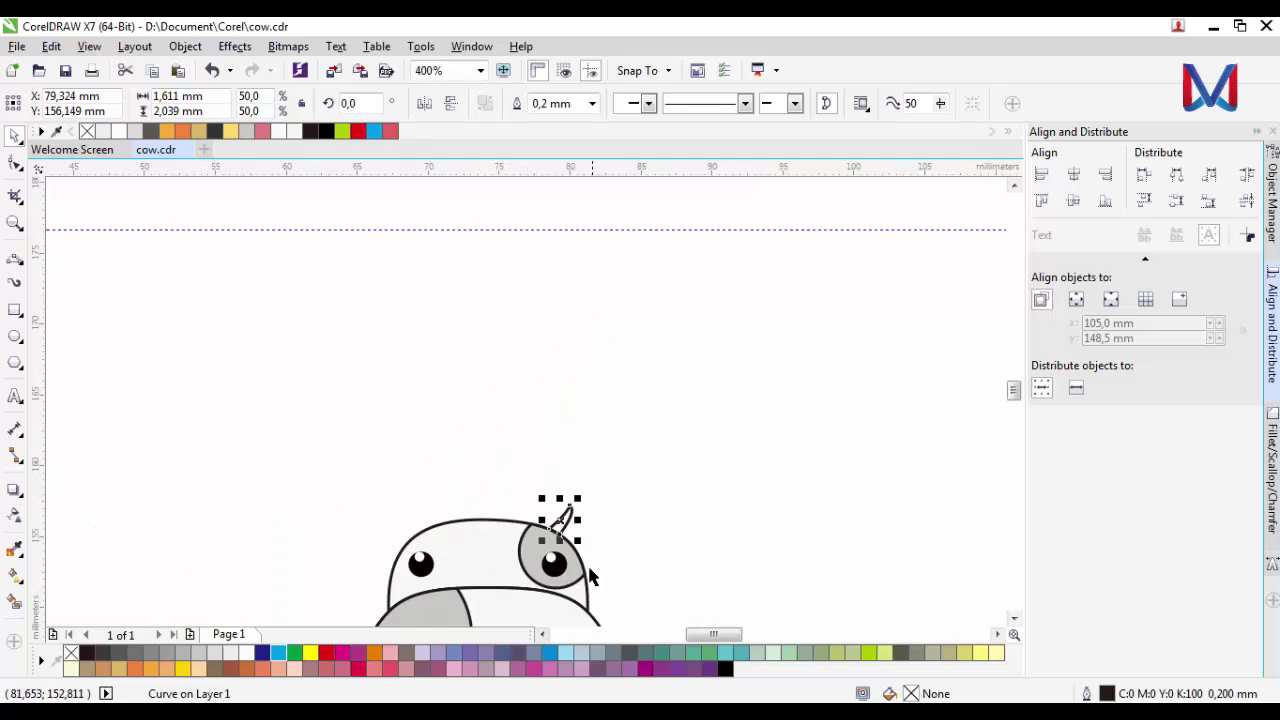
scroll(553, 567, "up", 2)
mouse_move(582, 453)
left_mouse_down()
mouse_move(629, 486)
mouse_move(583, 457)
left_mouse_up()
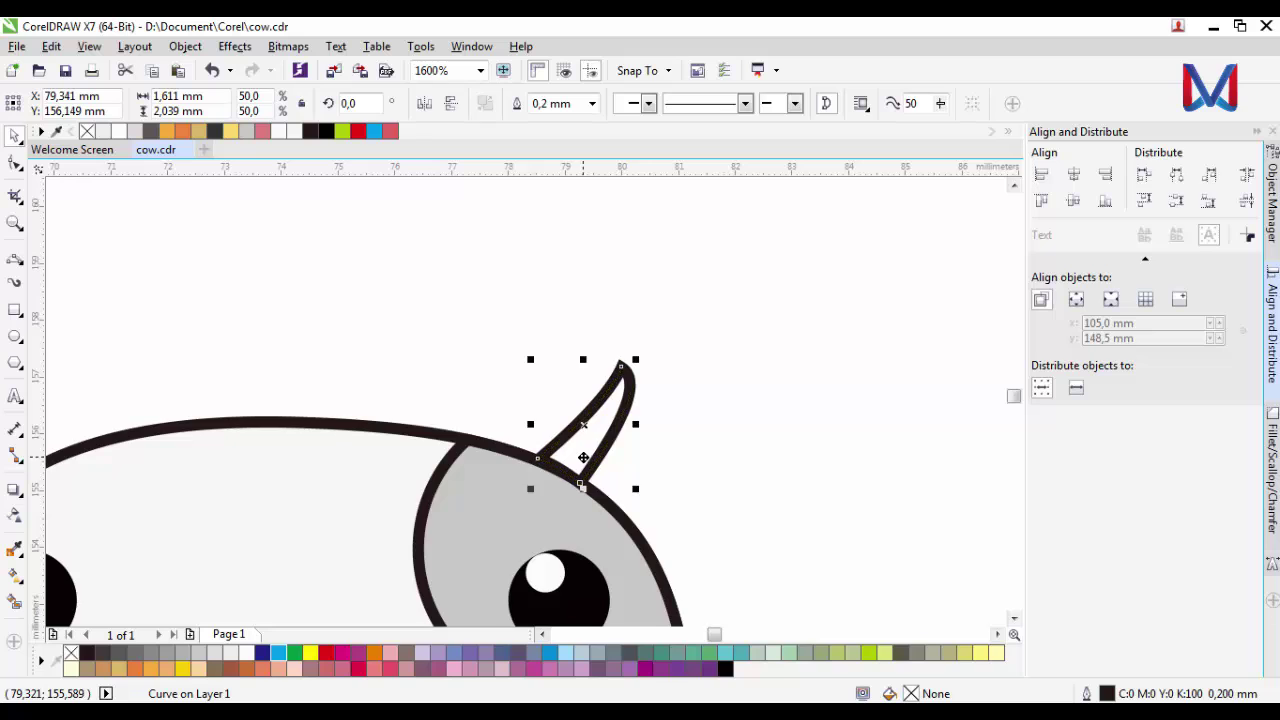
Duplicate the horn, mirror the copy horizontally and move it to the opposite side of the head.
scroll(583, 457, "down", 1)
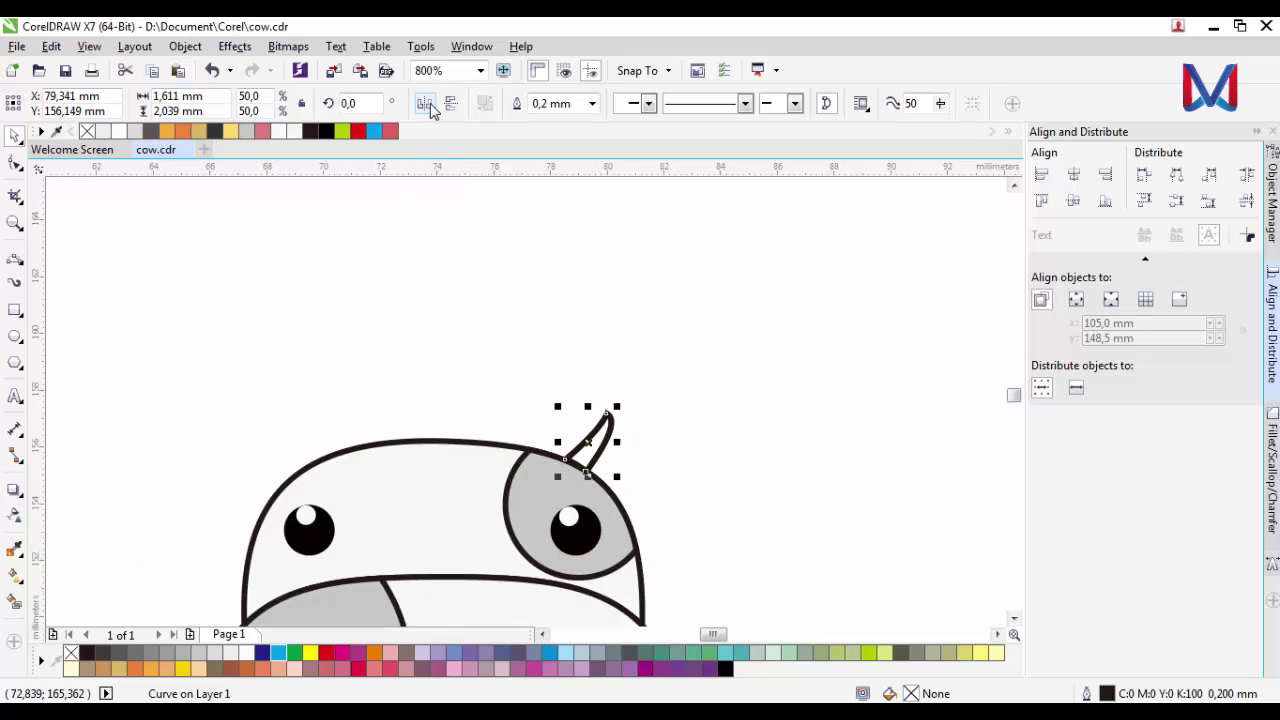
key("KP_Add")
left_click(430, 103)
left_click_drag(595, 447, 310, 448)
scroll(602, 478, "down", 1)
left_click(618, 474)
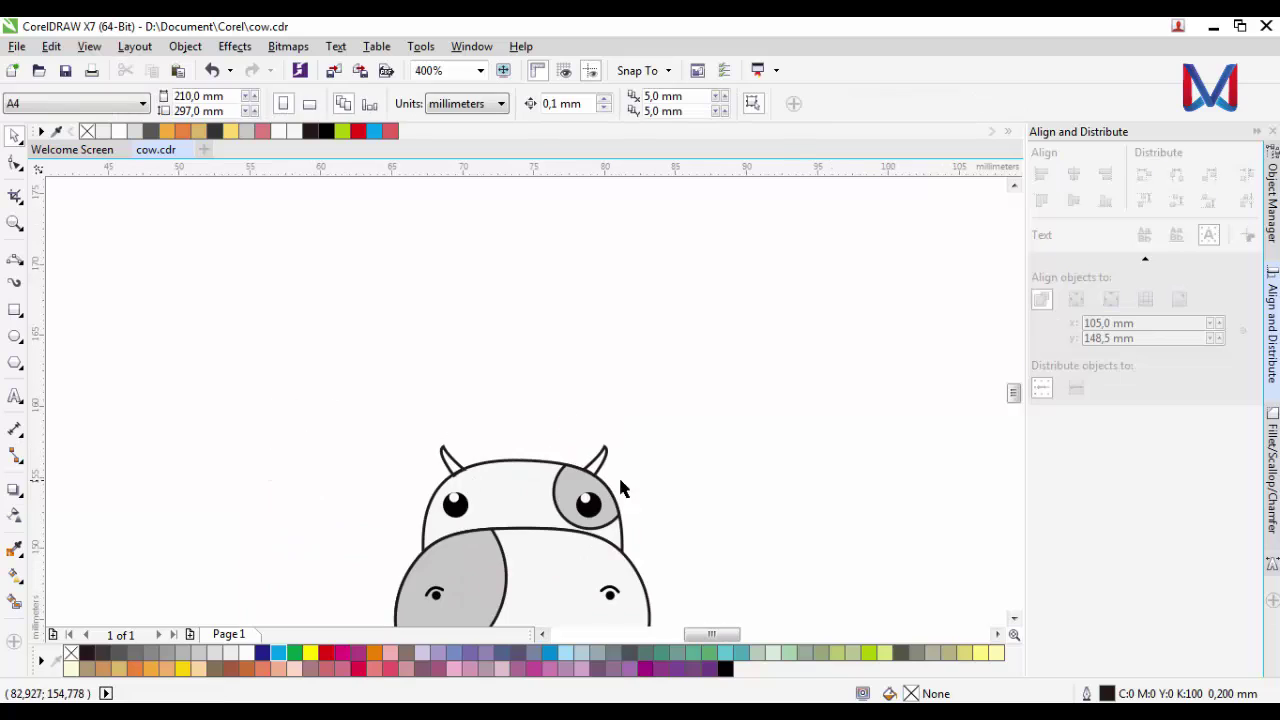
Examine how the base of the mirrored horn meets the head's outline.
scroll(464, 479, "up", 3)
left_click(466, 482)
scroll(466, 482, "down", 2)
scroll(462, 470, "up", 2)
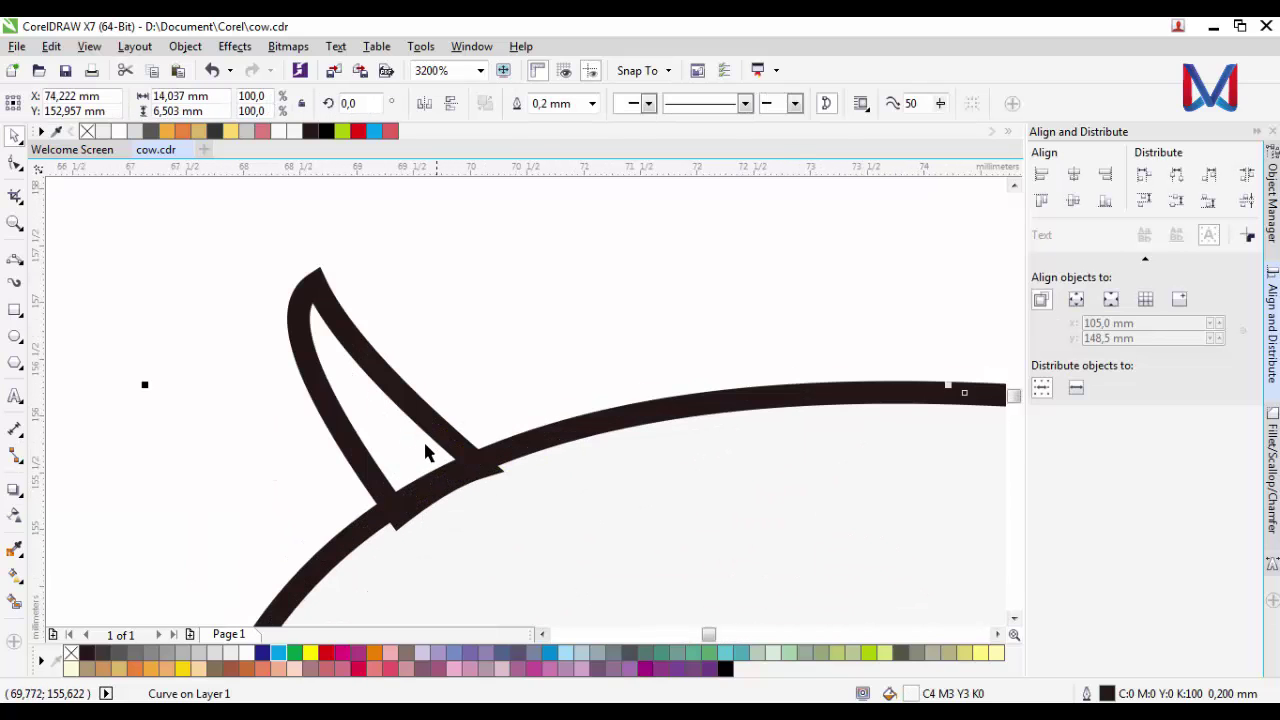
left_click(425, 445)
scroll(456, 437, "down", 2)
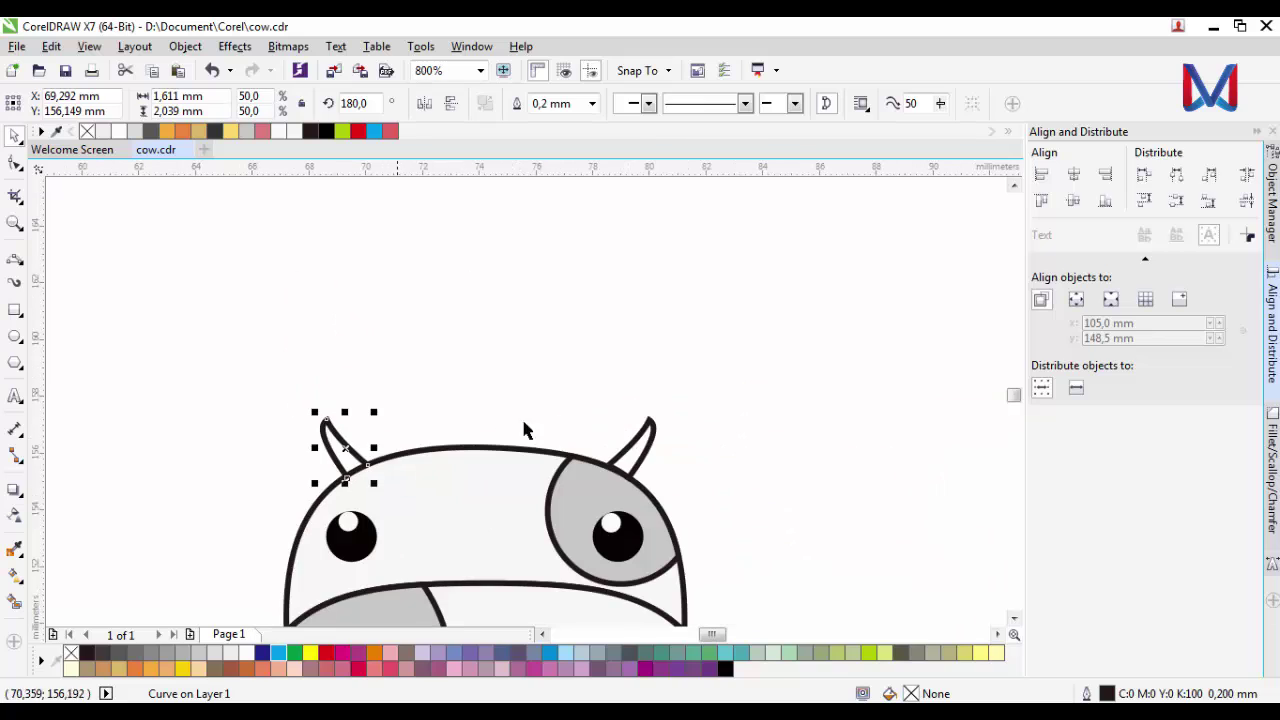
key("Escape")
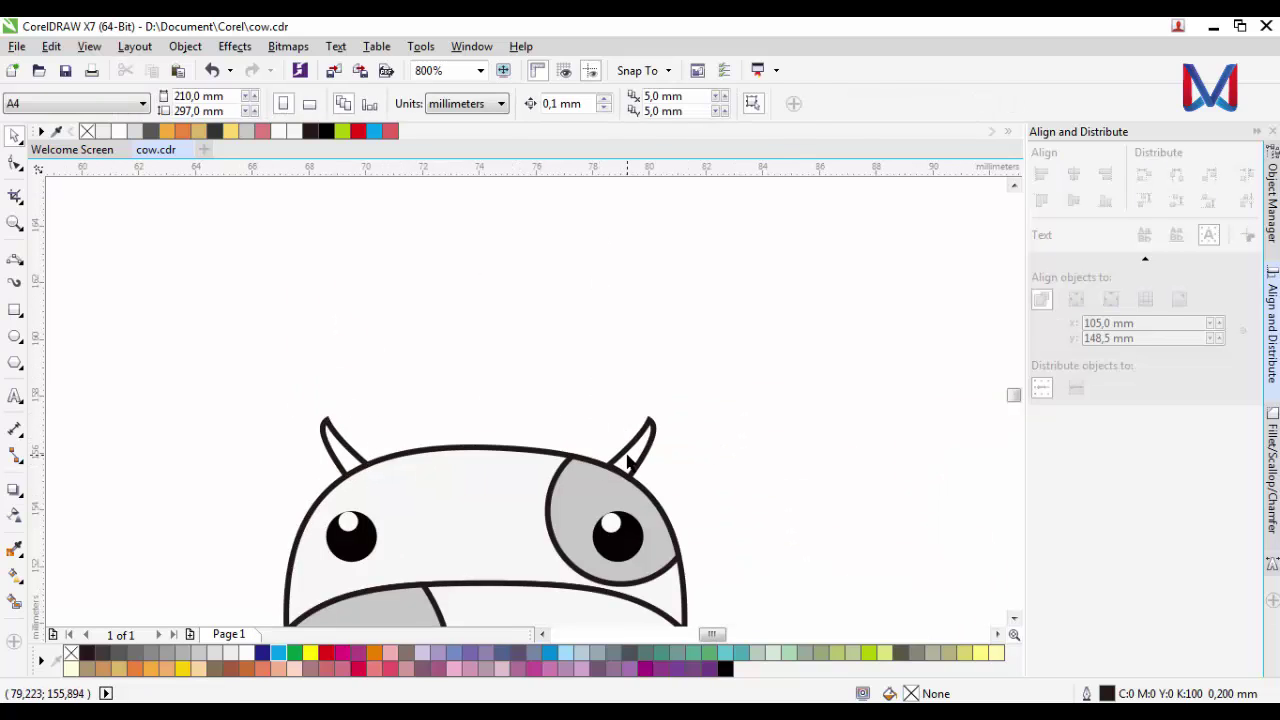
Align the two horns' centers to the same height, keeping them on opposite sides of the head.
left_click(628, 461)
left_click(337, 443, "shift")
left_click(1073, 176)
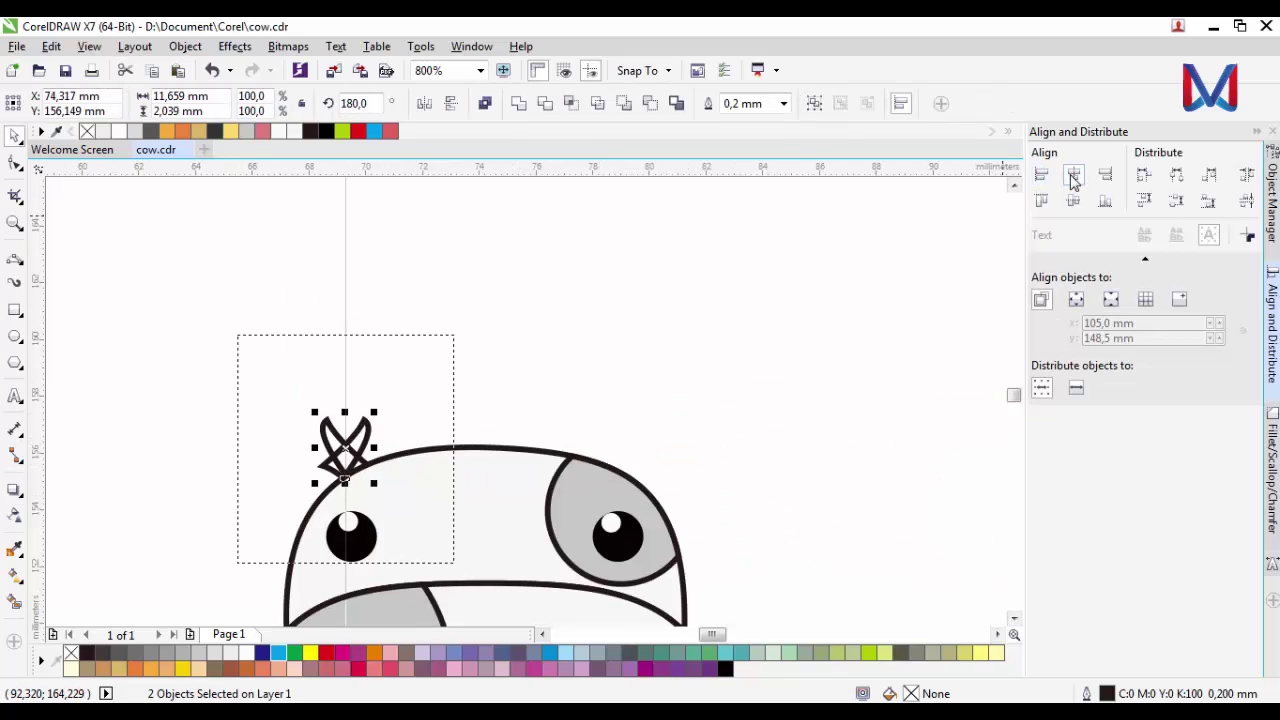
left_click(1078, 178)
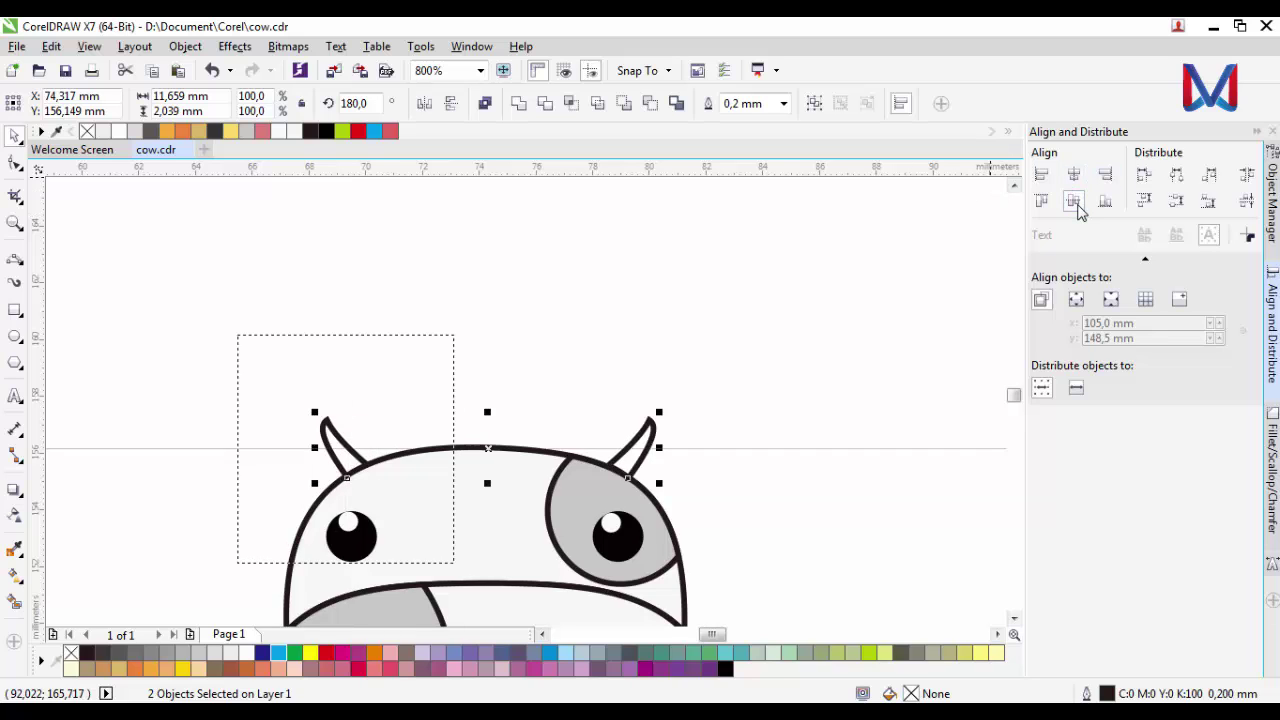
key("Escape")
Fill both horns with yellow from the document palette.
scroll(721, 479, "down", 2)
scroll(640, 420, "up", 2)
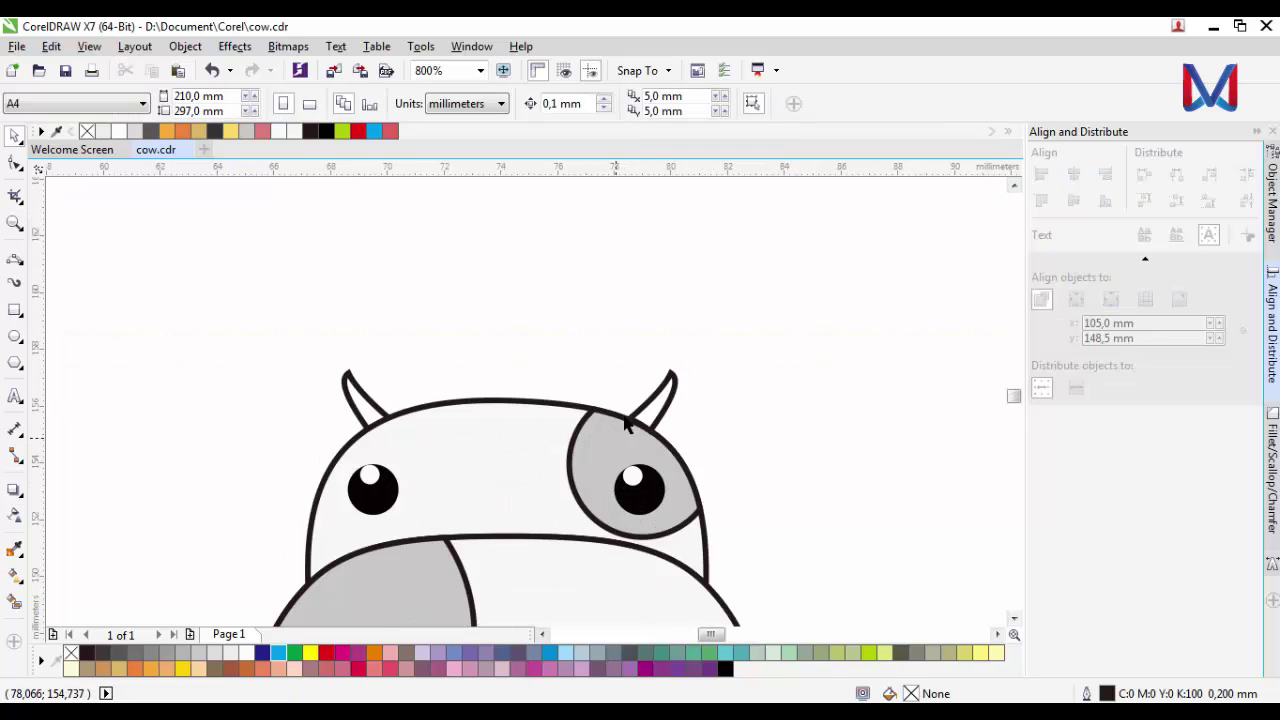
left_click(629, 407)
left_click(356, 407, "shift")
left_click(230, 131)
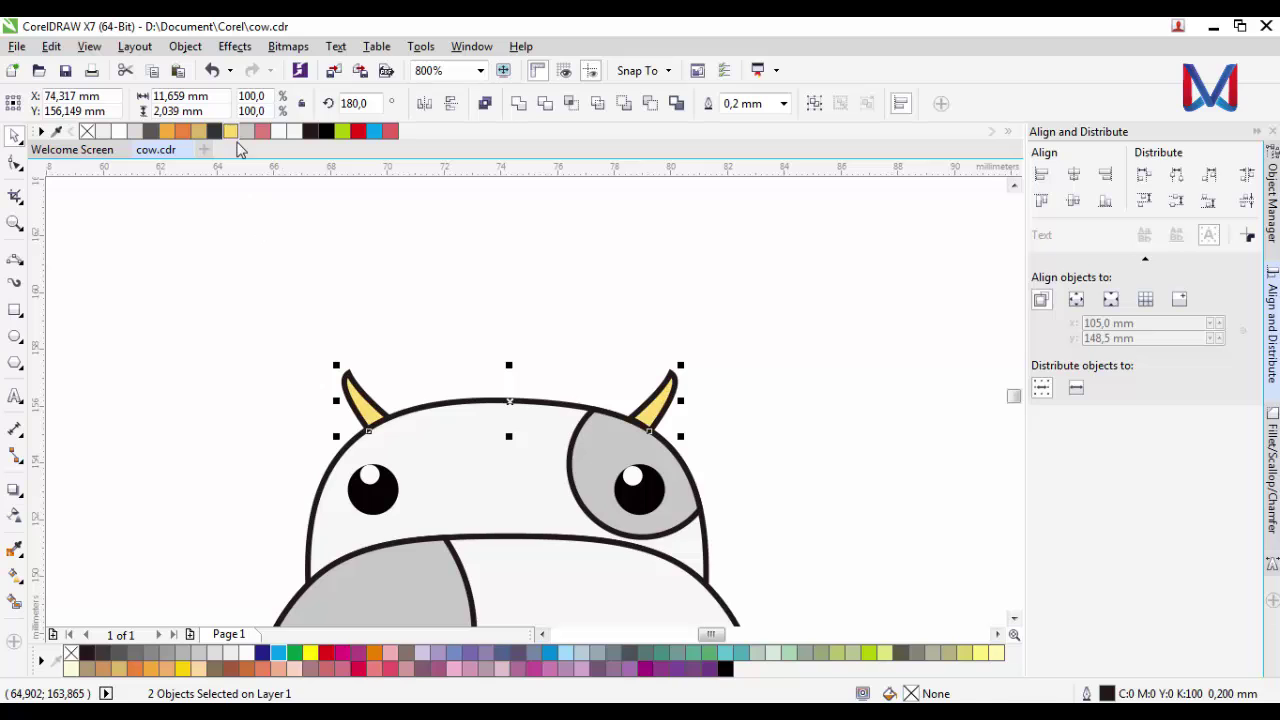
left_click(738, 457)
scroll(737, 457, "down", 2)
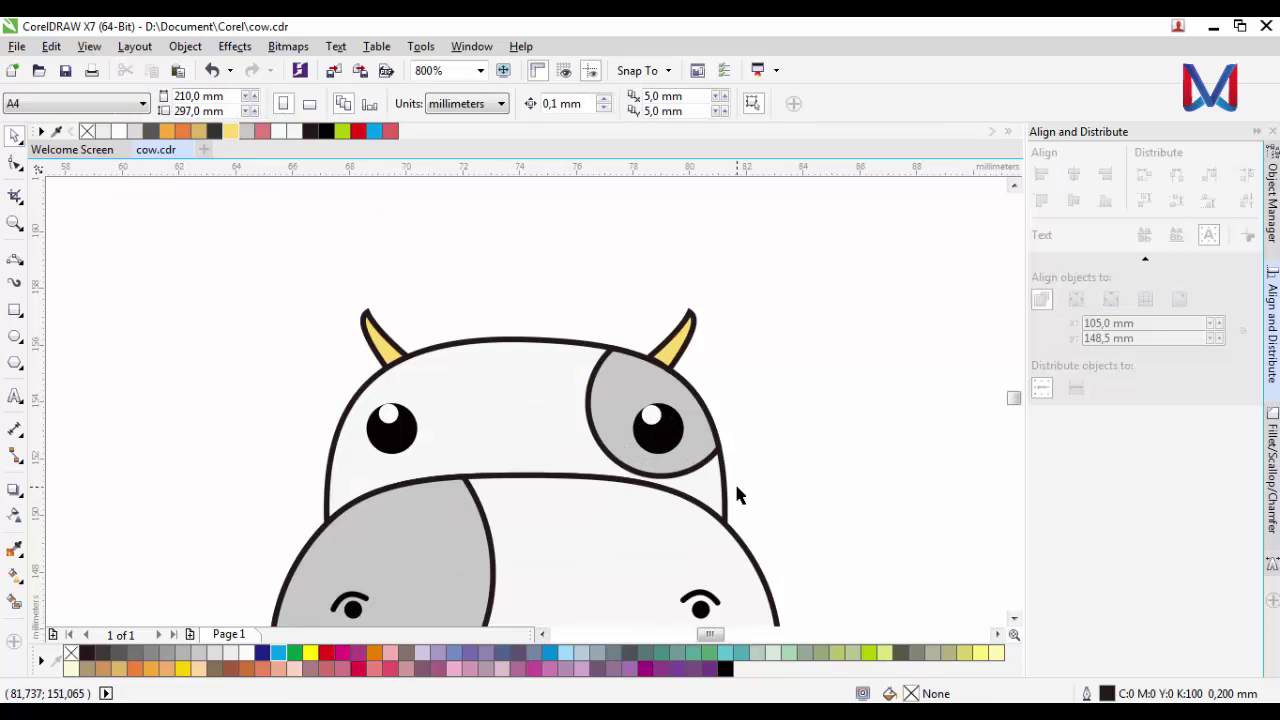
scroll(541, 390, "down", 1)
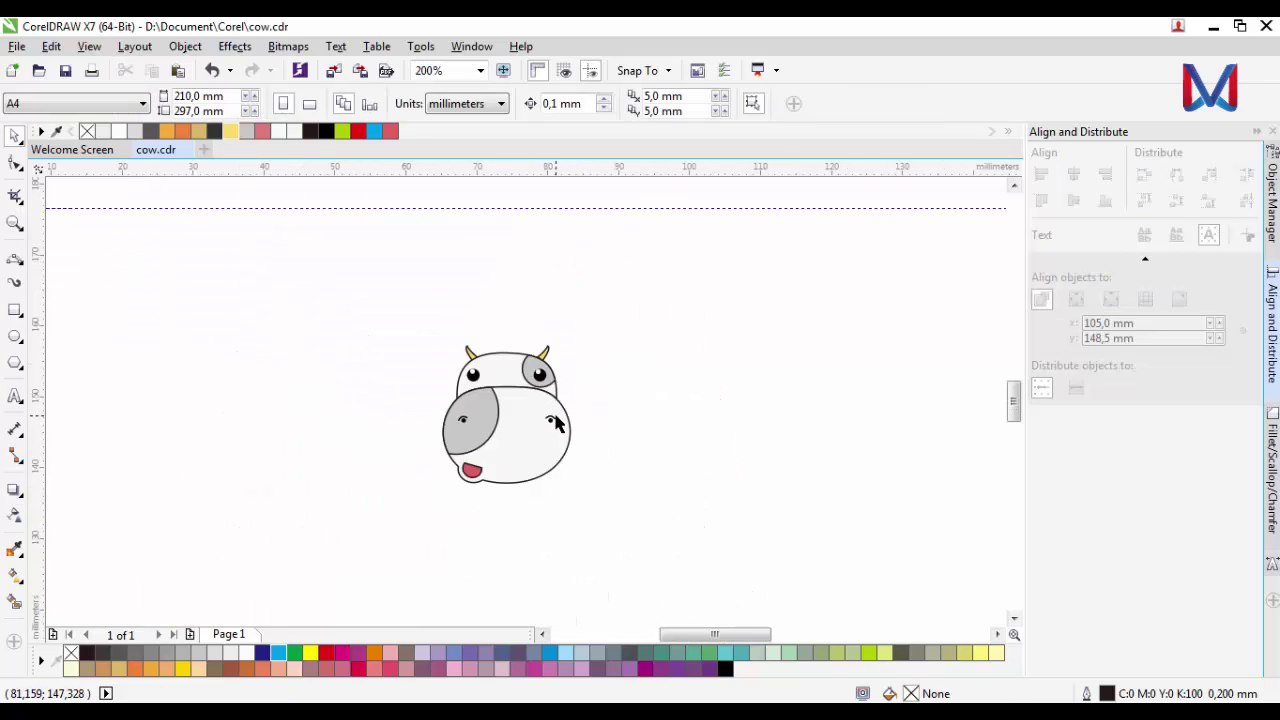
Draw a slanted ear with a rounded tip, about 2.7 mm by 1.7 mm, outward from the head's edge beside the grey eye patch.
scroll(555, 422, "up", 1)
scroll(551, 404, "up", 1)
scroll(569, 390, "down", 1)
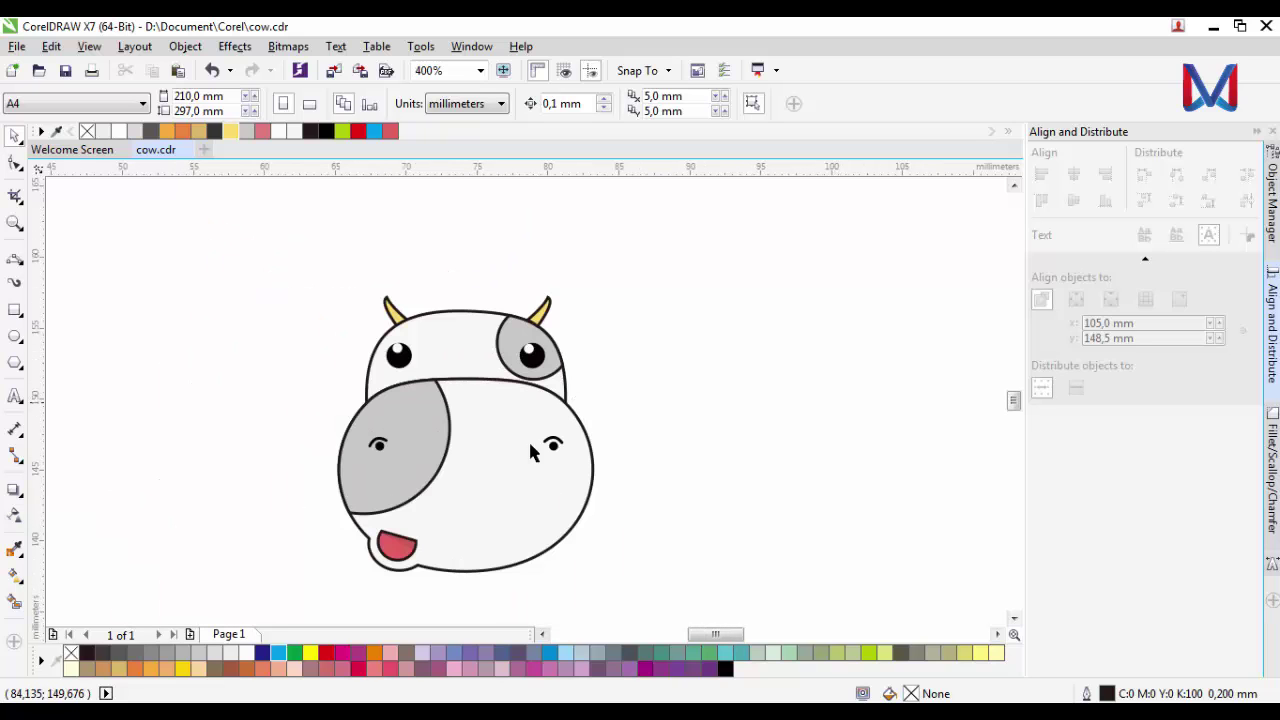
left_click(9, 283)
scroll(555, 400, "up", 2)
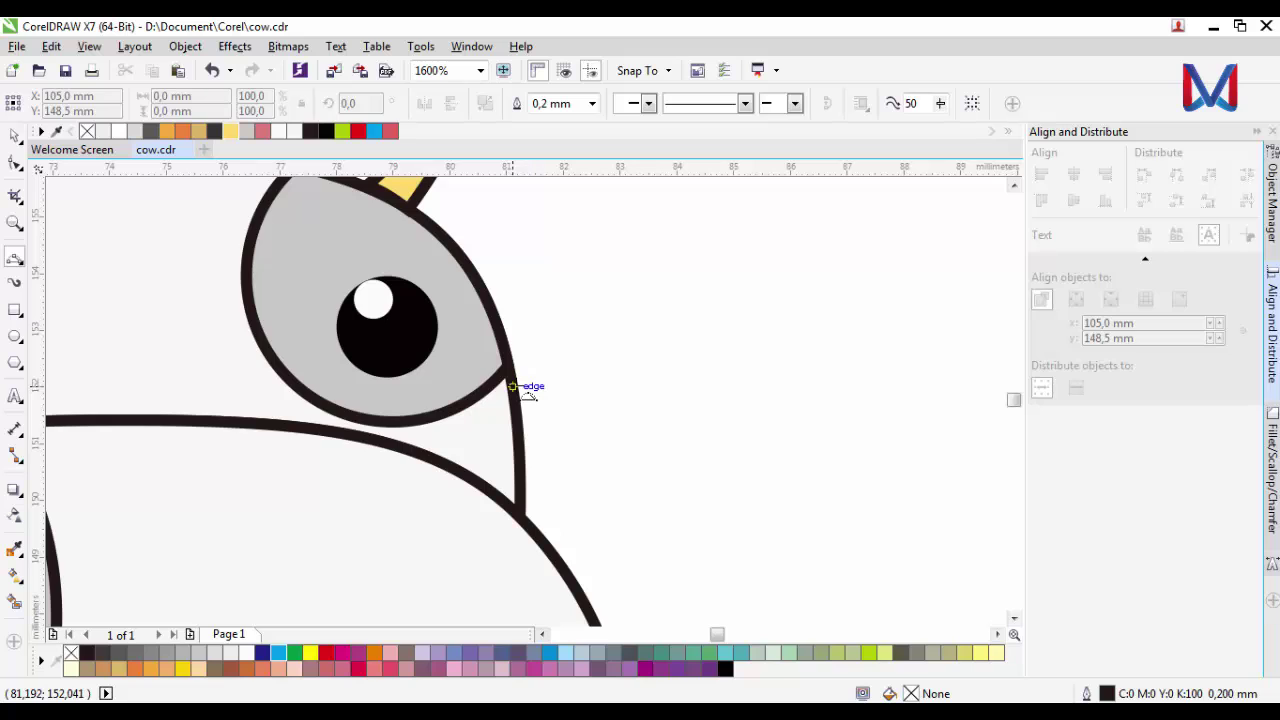
left_click(512, 386)
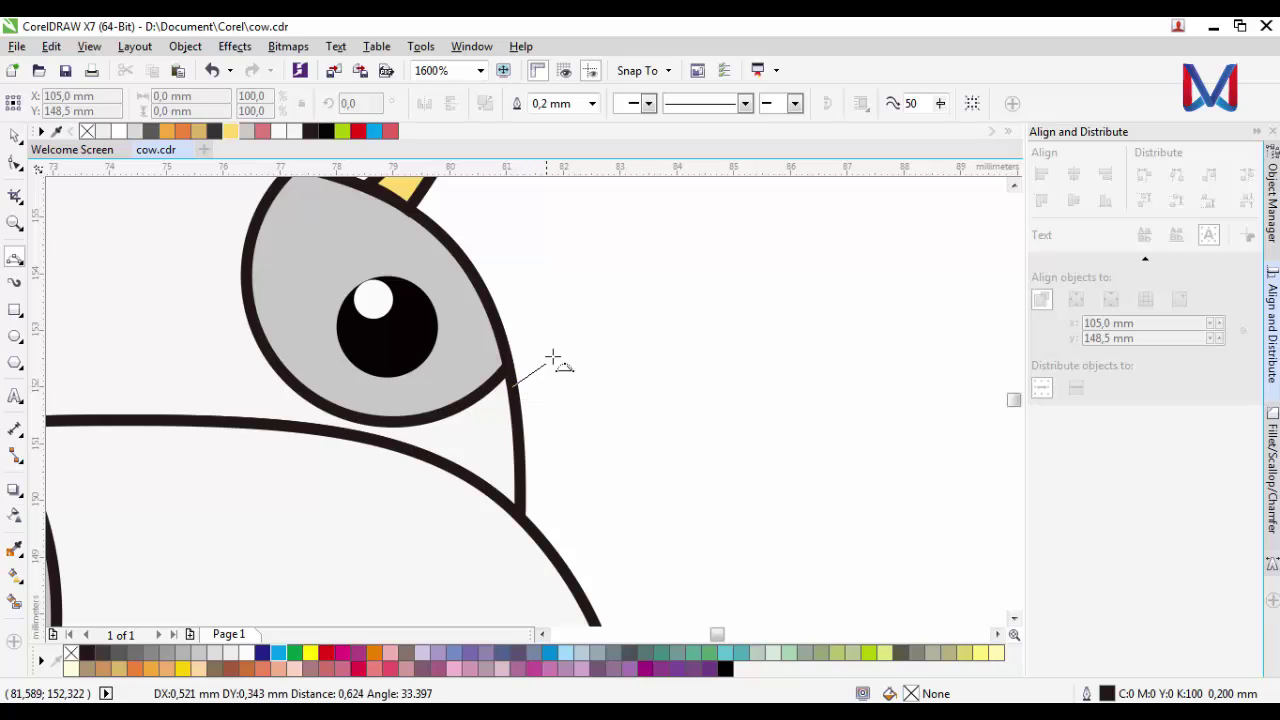
left_click(634, 322)
left_click_drag(634, 322, 662, 356)
left_click(656, 358)
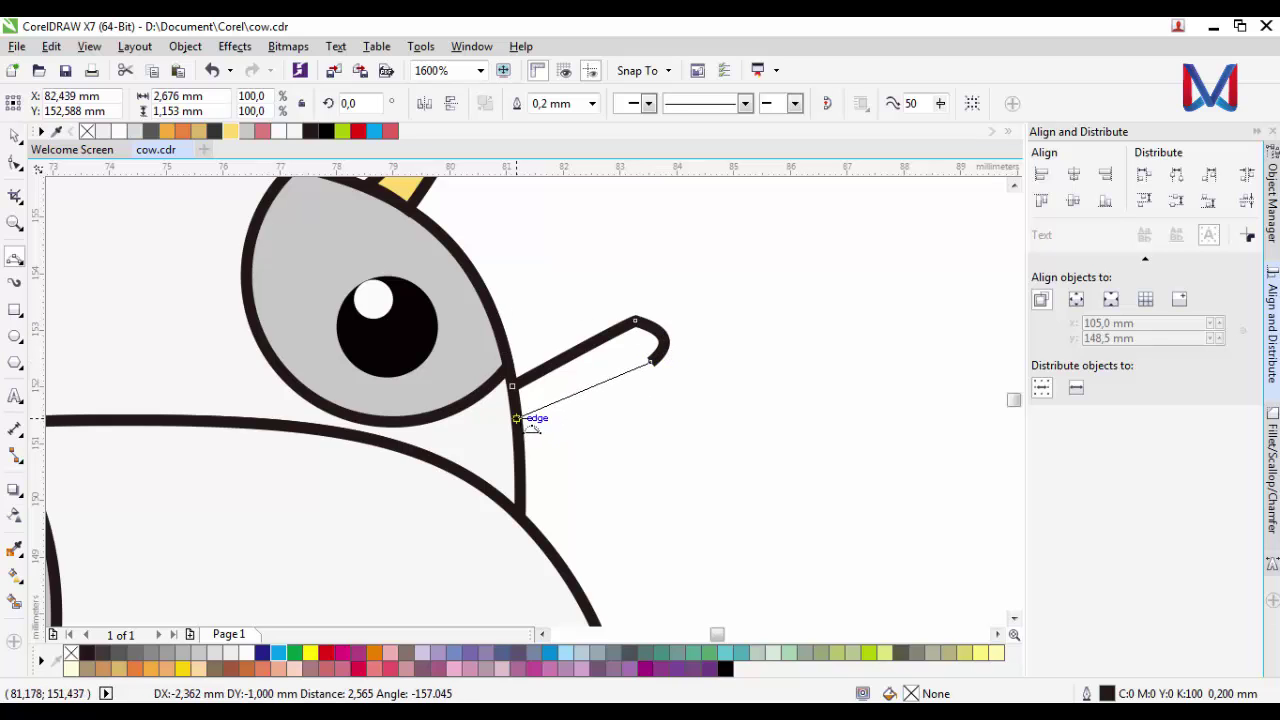
left_click(520, 418)
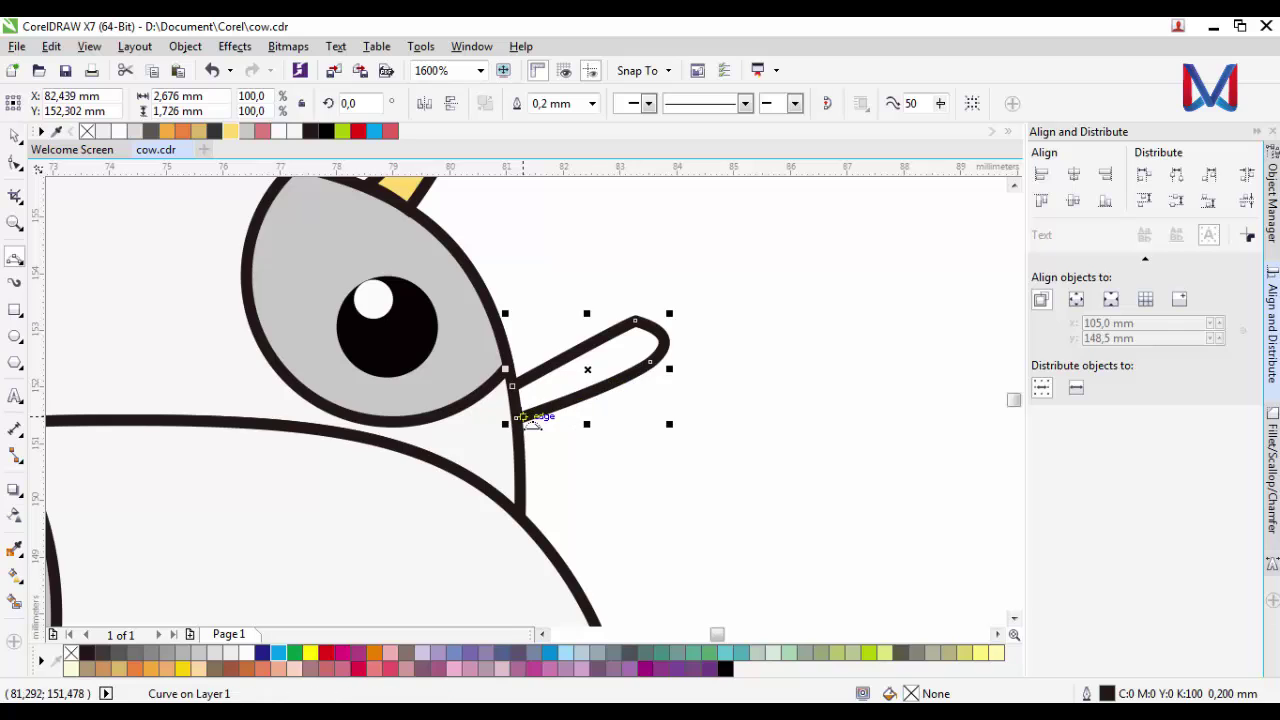
Close the ear outline along the head's edge and fill it with off-white C4 M3 Y3 K0.
scroll(518, 416, "up", 1)
left_click(518, 421)
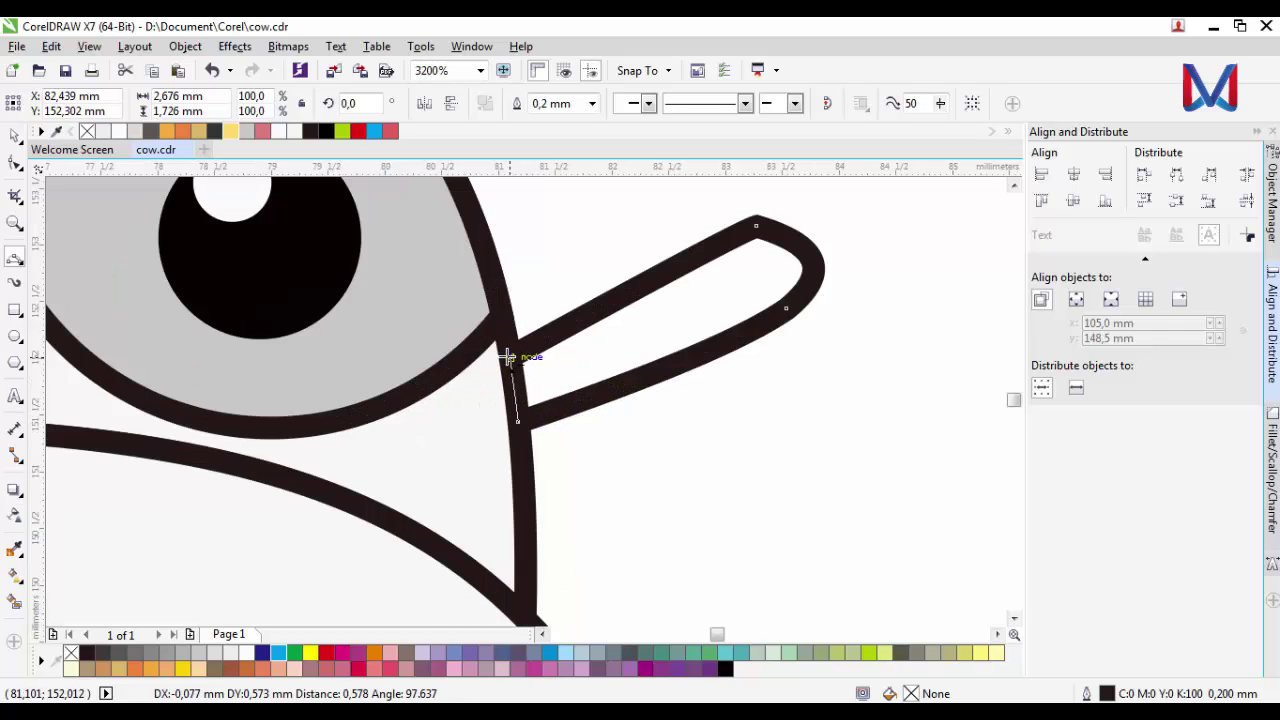
left_click(510, 356)
left_click(296, 128)
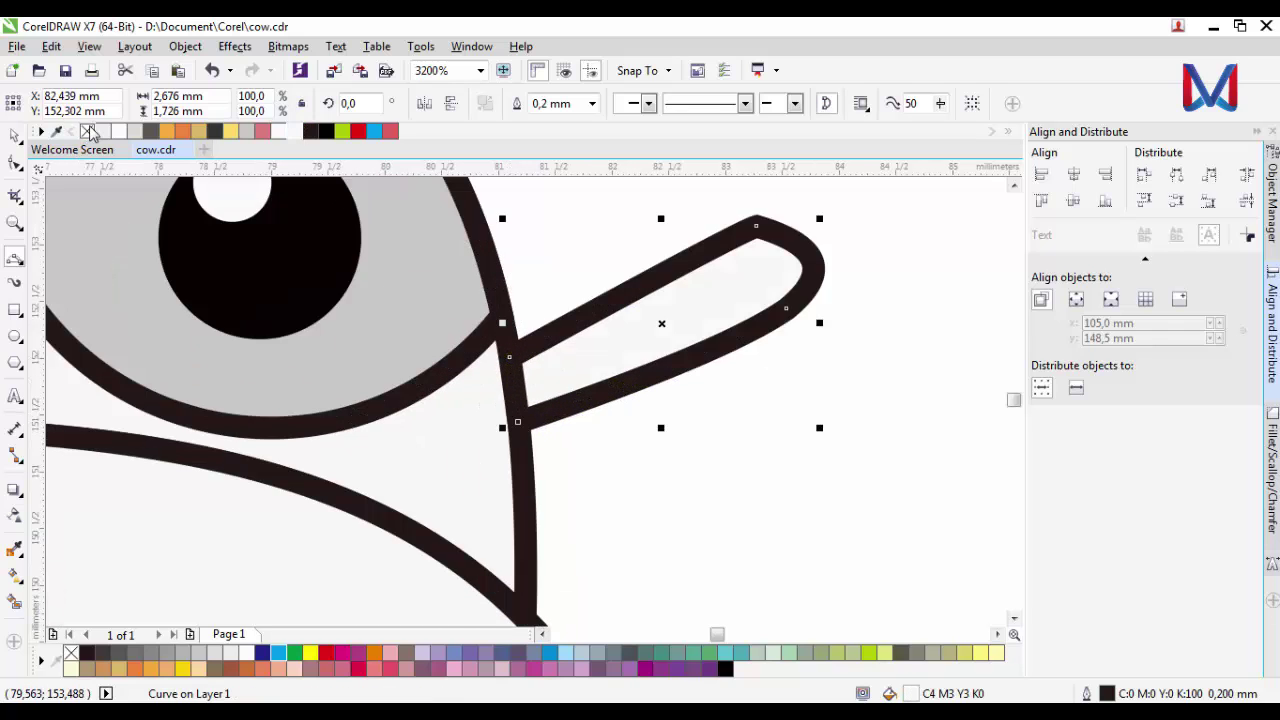
Try to narrow the ear to about 2.5 mm wide.
scroll(785, 412, "down", 2)
left_click(15, 135)
scroll(785, 405, "up", 2)
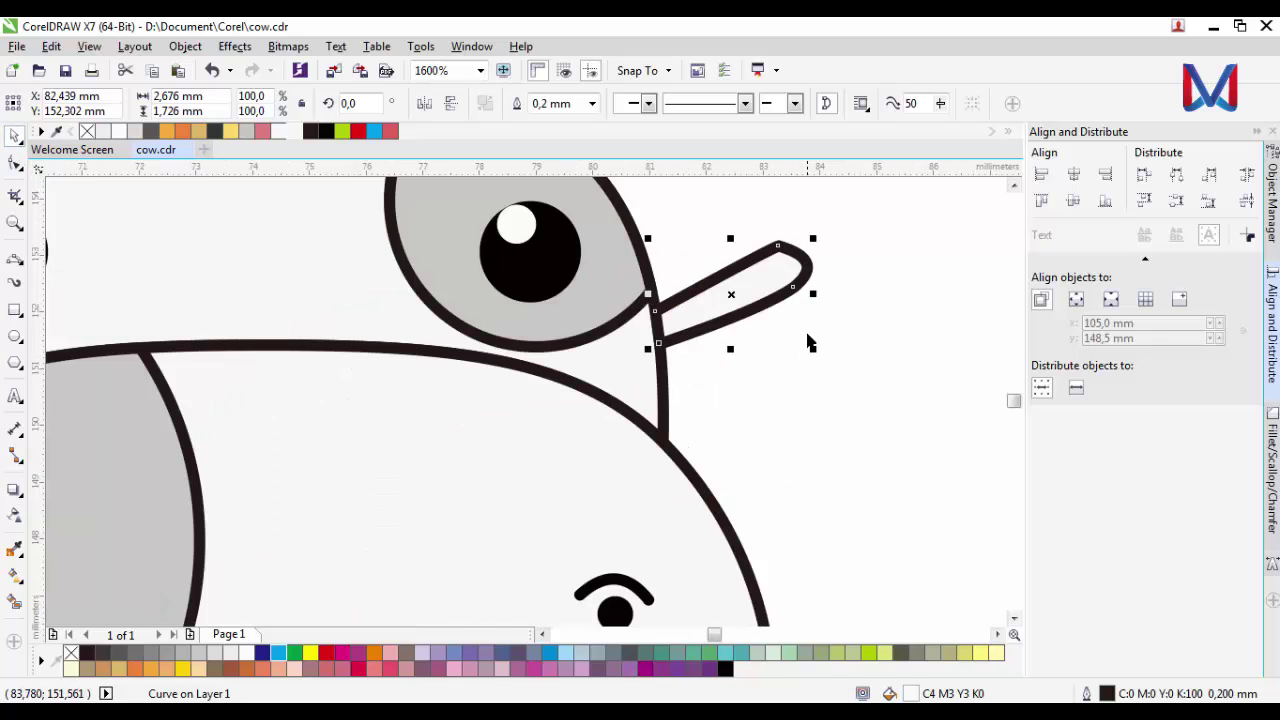
left_click_drag(816, 266, 798, 284)
scroll(790, 434, "down", 1)
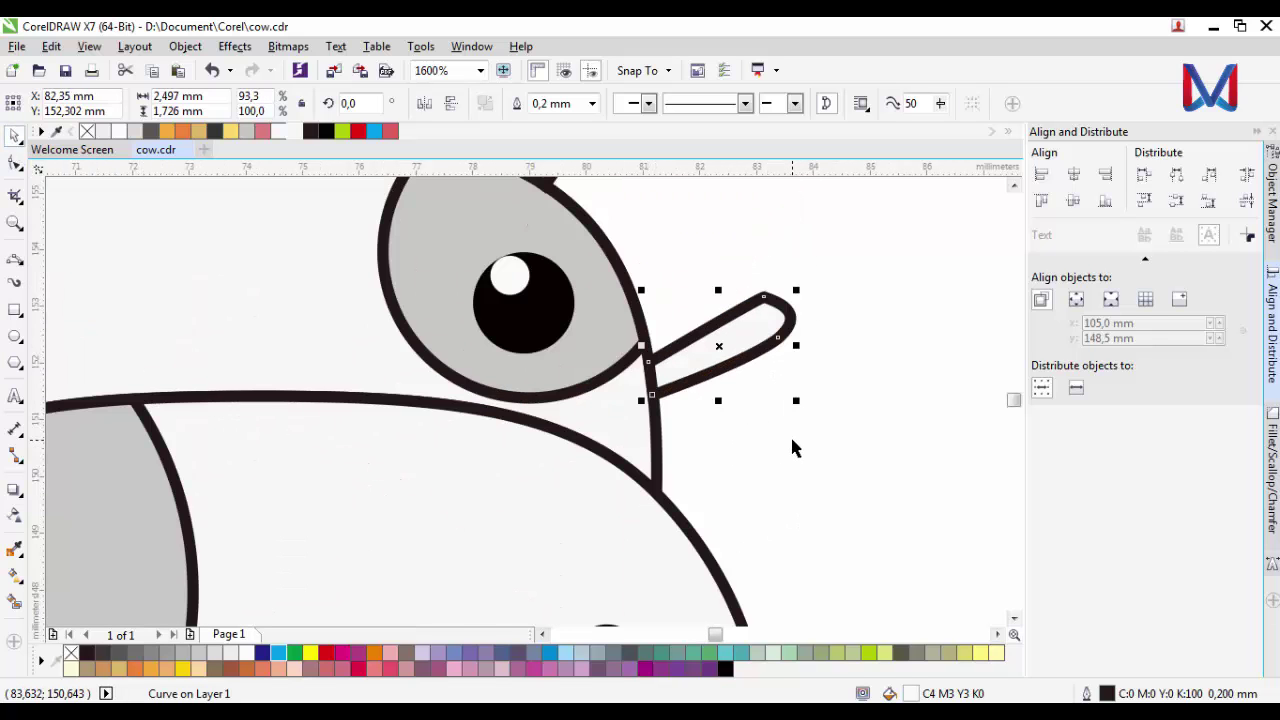
Shorten the ear by moving its outer nodes inward toward the head.
left_click(15, 163)
scroll(838, 318, "up", 1)
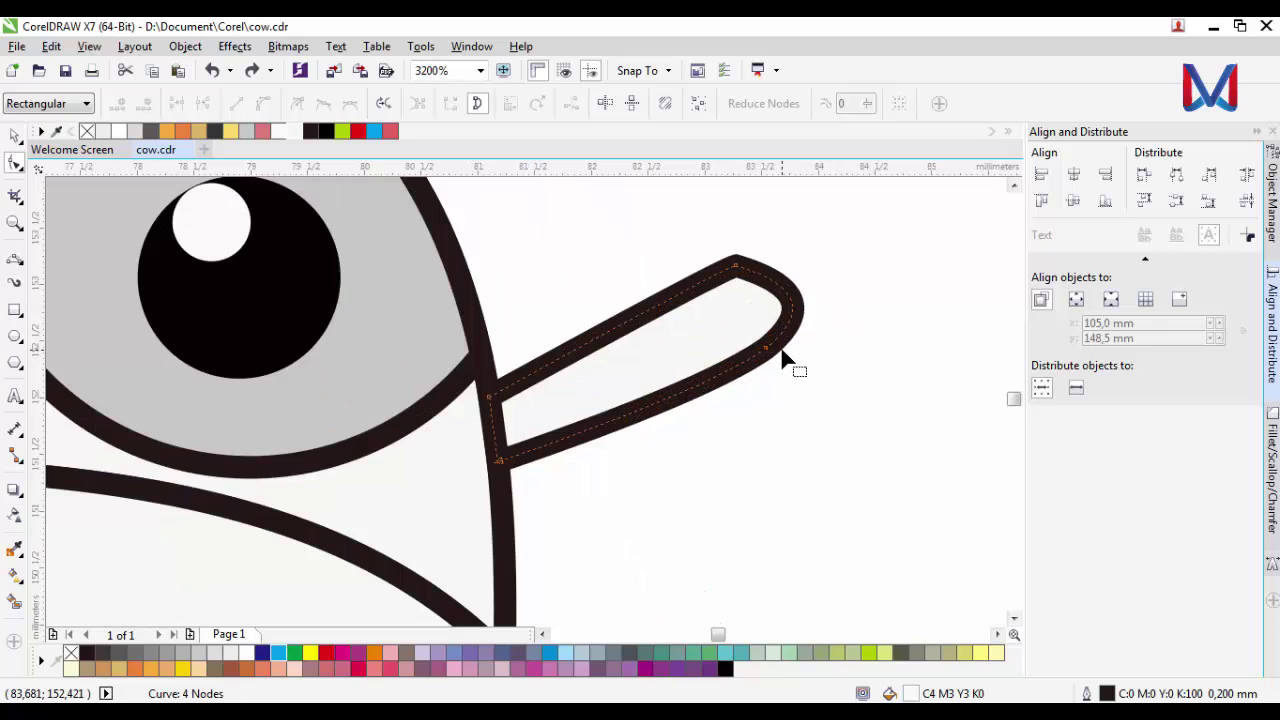
left_click_drag(770, 355, 710, 405)
scroll(772, 370, "down", 1)
scroll(777, 380, "up", 1)
scroll(755, 430, "down", 2)
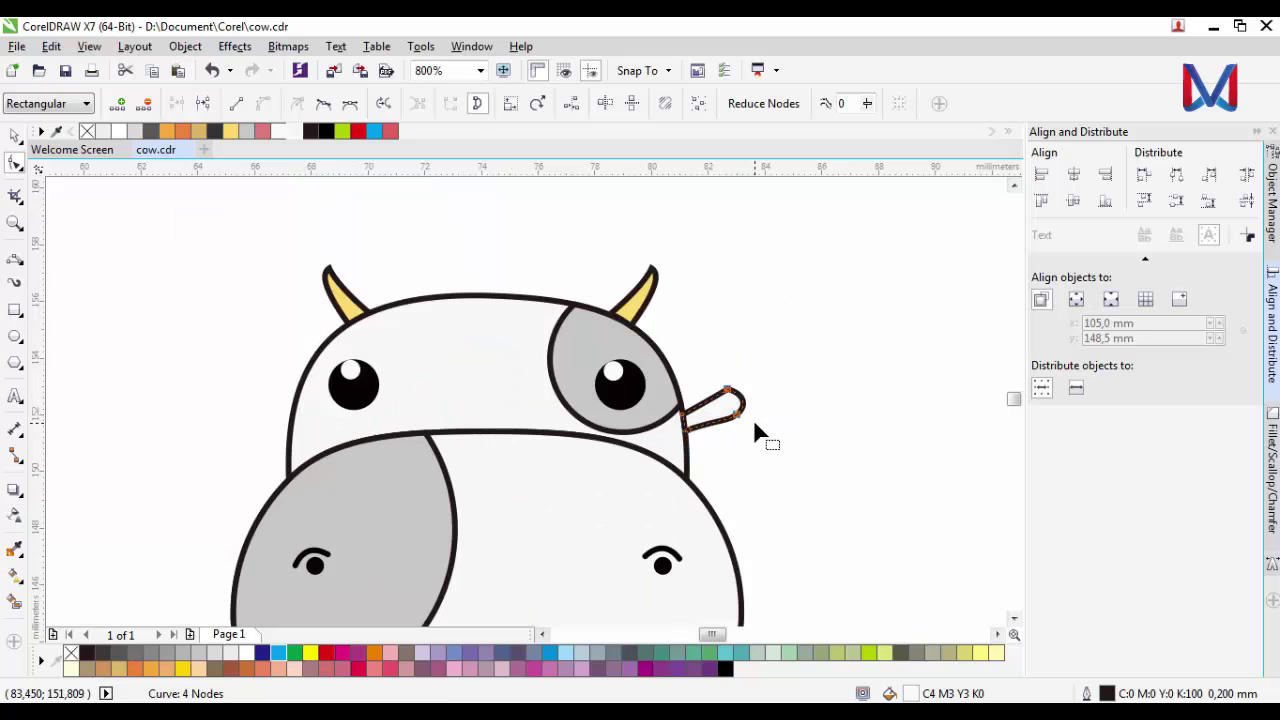
left_click(12, 133)
scroll(676, 302, "down", 1)
left_click(713, 362)
scroll(708, 363, "up", 1)
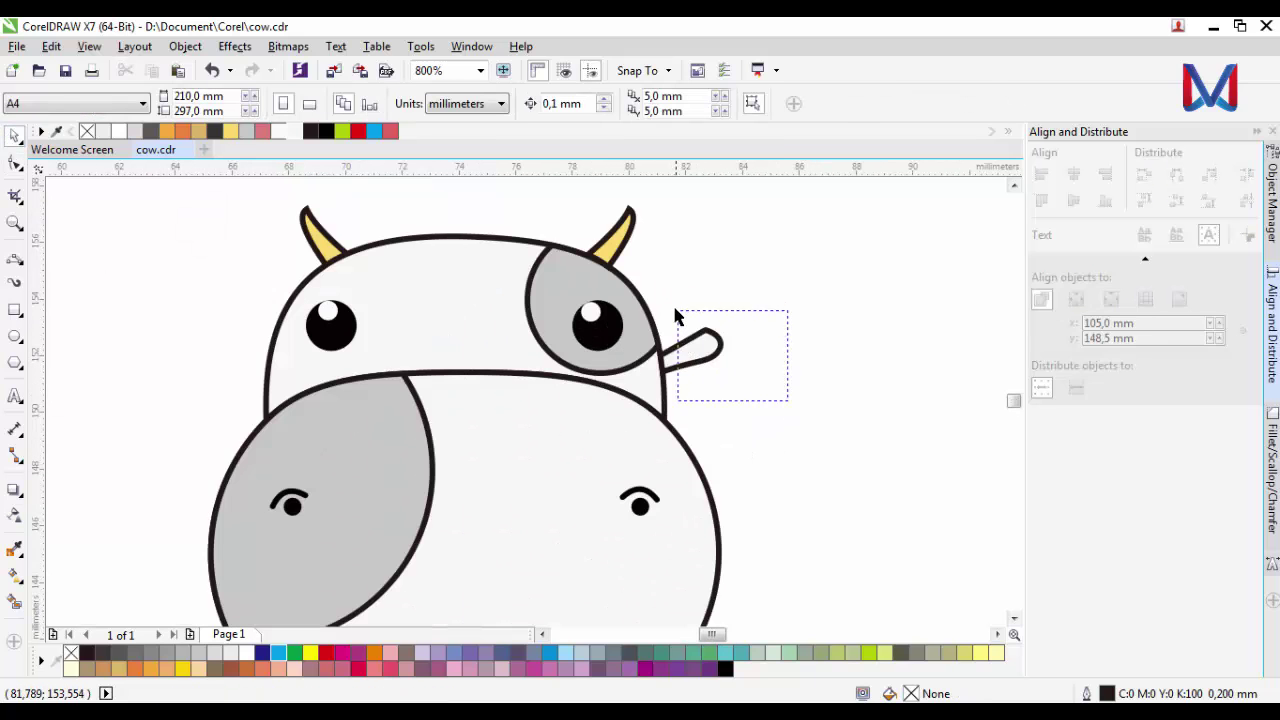
Shift the off-white ear about 0.3 mm toward the head so its base meets the head's edge.
mouse_move(676, 310)
left_mouse_down()
mouse_move(694, 332)
mouse_move(684, 324)
left_mouse_up()
left_click(696, 351)
scroll(683, 323, "up", 3)
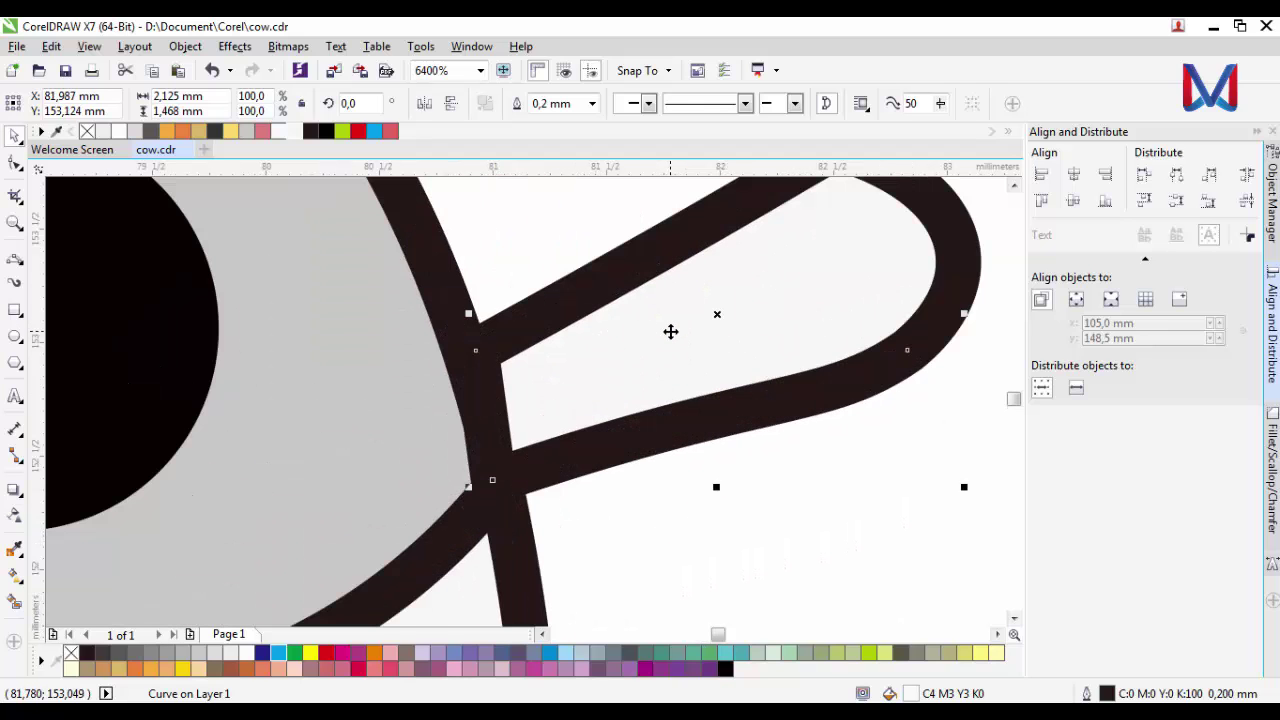
scroll(668, 342, "down", 2)
left_click_drag(672, 357, 656, 357)
scroll(714, 394, "down", 1)
scroll(689, 403, "down", 1)
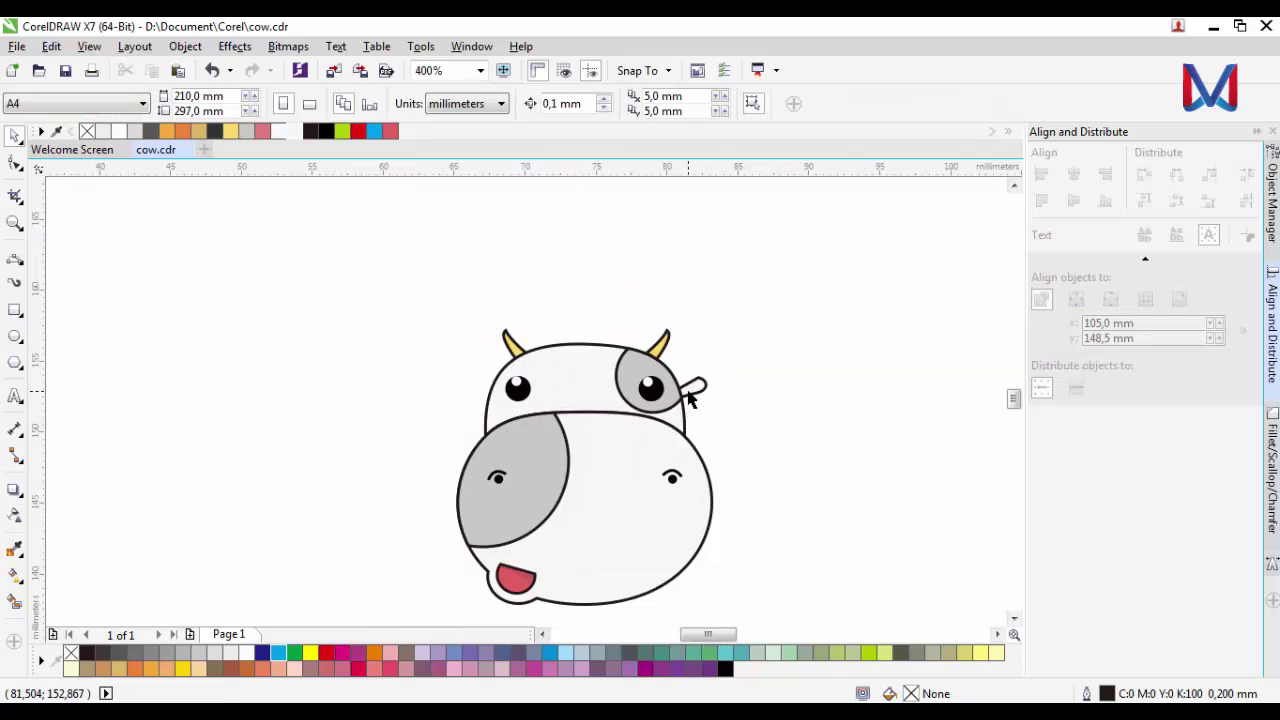
Mirror a copy of the ear horizontally onto the opposite side of the head and fill it with 30% Black.
scroll(691, 386, "up", 1)
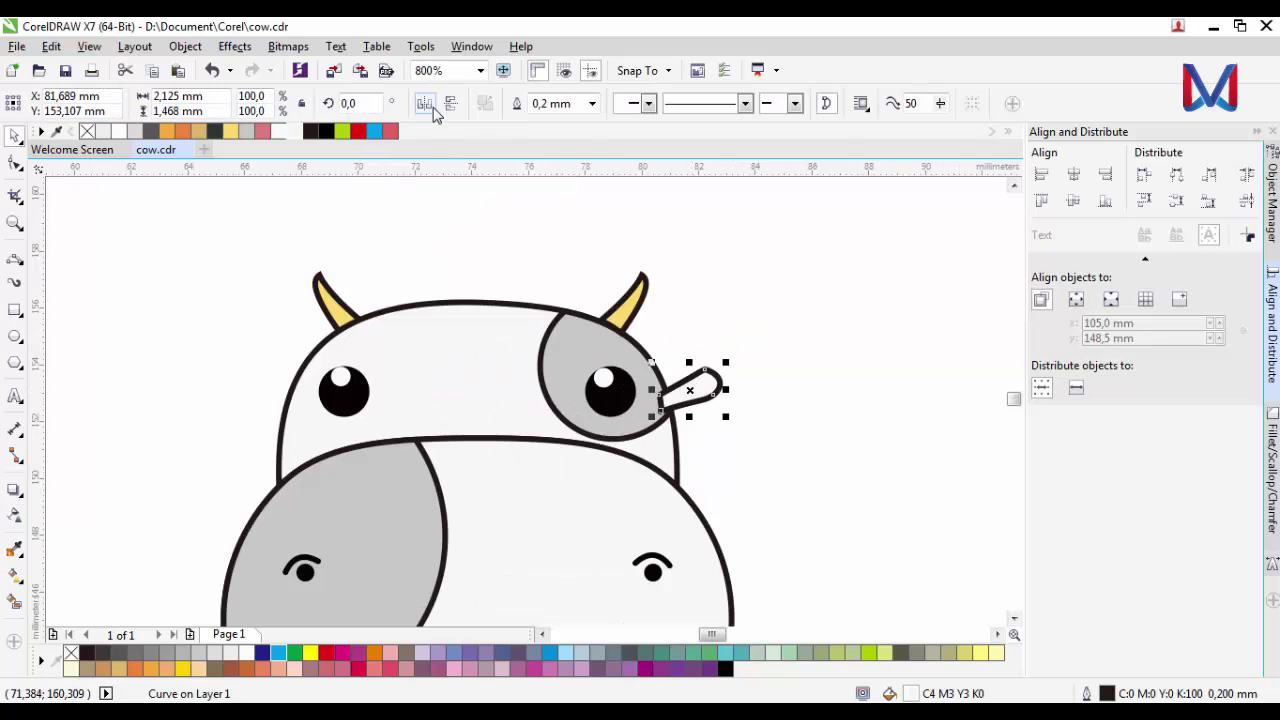
left_click(429, 106)
left_click_drag(689, 391, 272, 392)
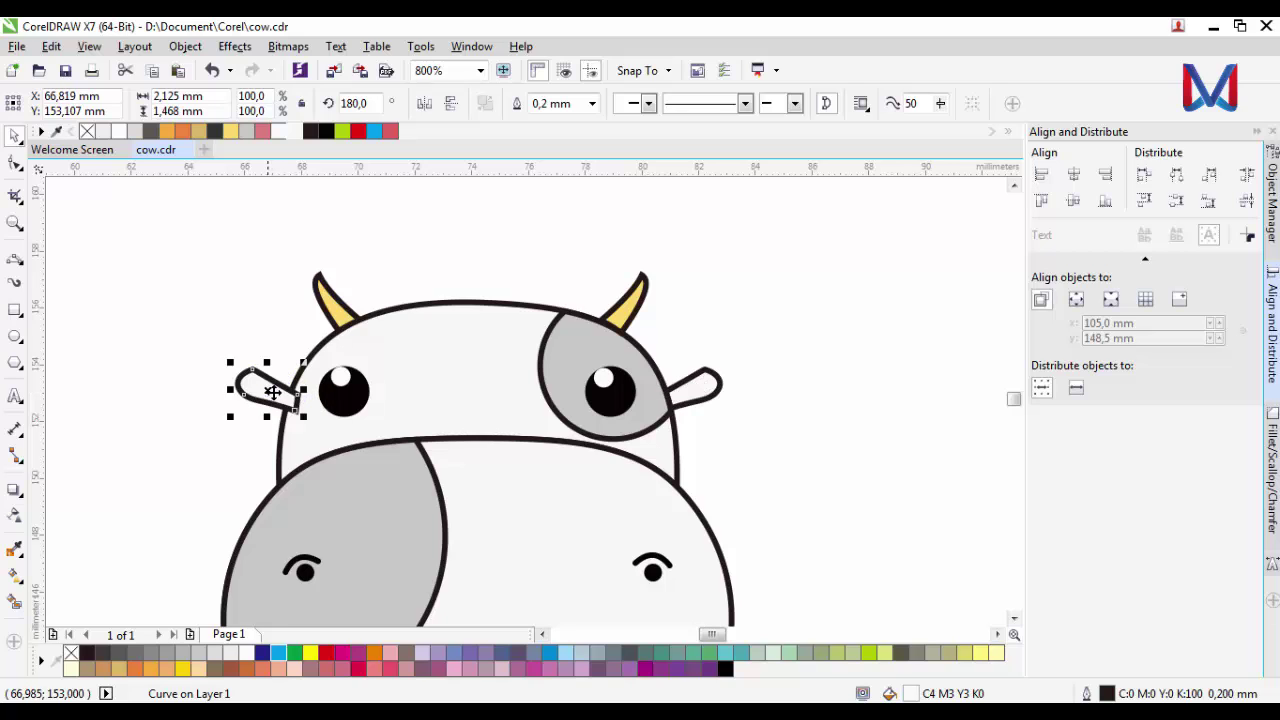
left_click(245, 131)
left_click(312, 407)
left_click(262, 400)
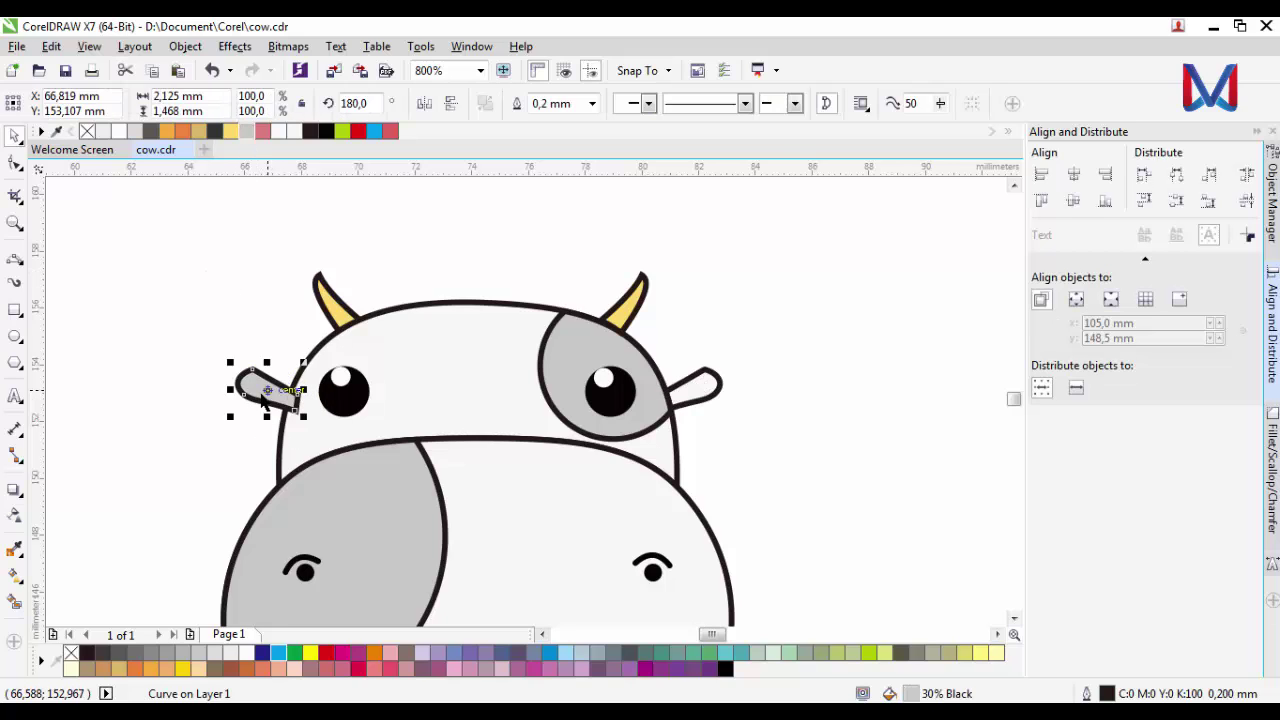
key("Escape")
scroll(686, 372, "down", 4)
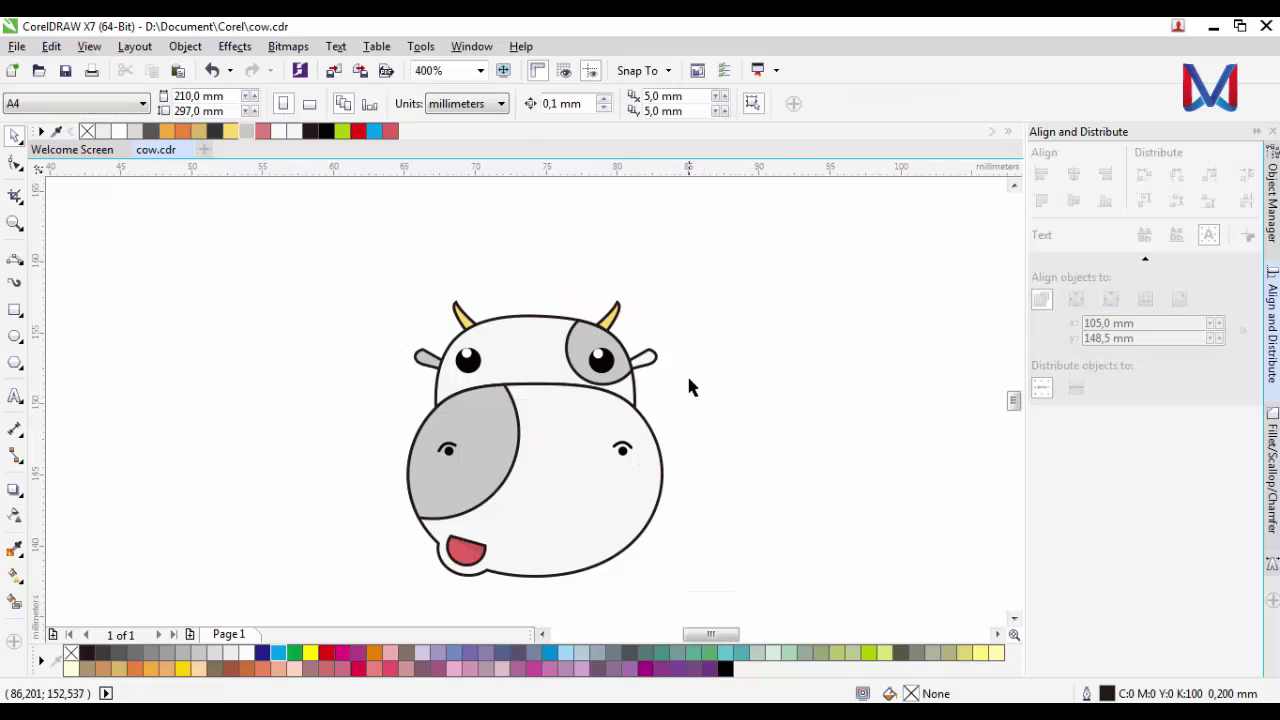
scroll(645, 495, "up", 1)
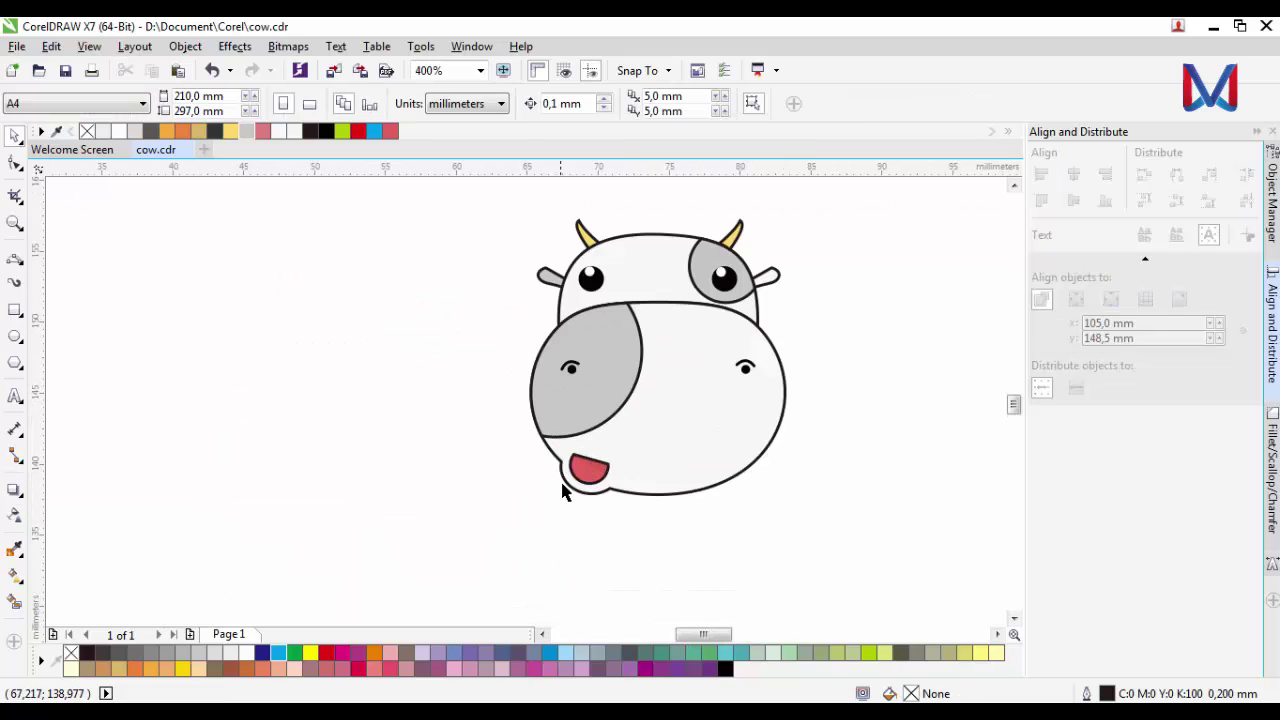
scroll(615, 500, "down", 1)
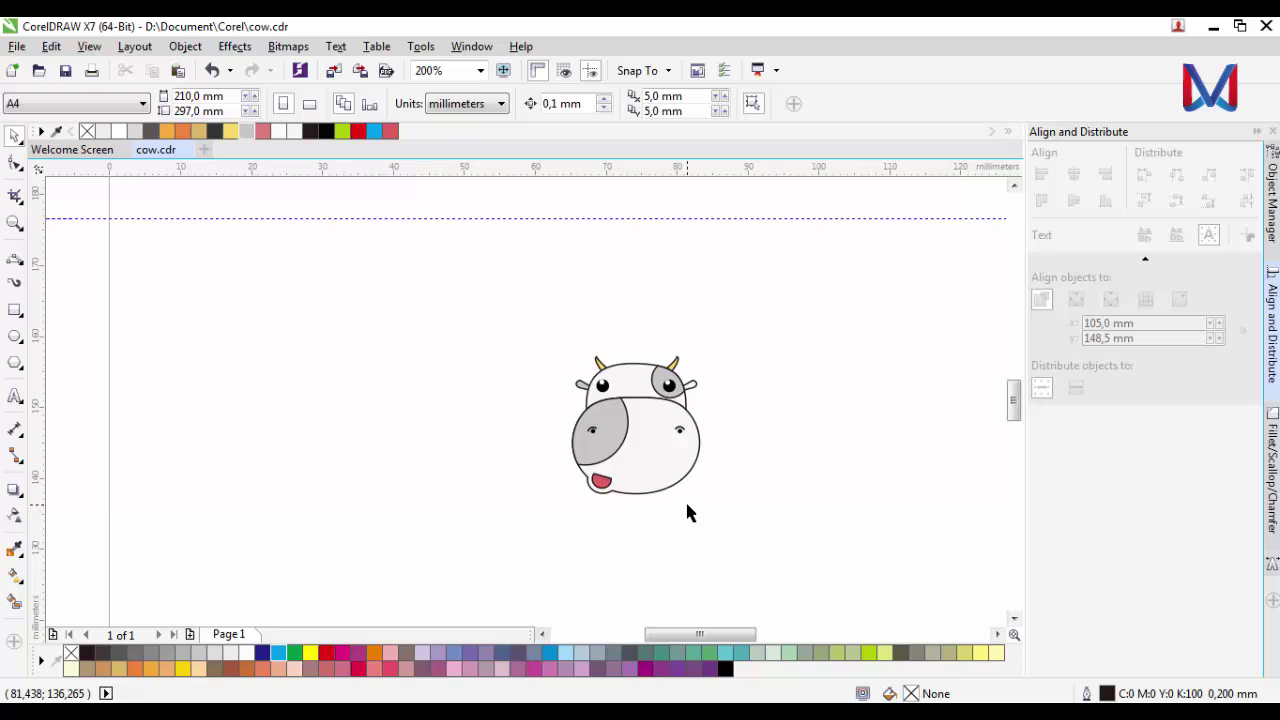
scroll(676, 500, "up", 1)
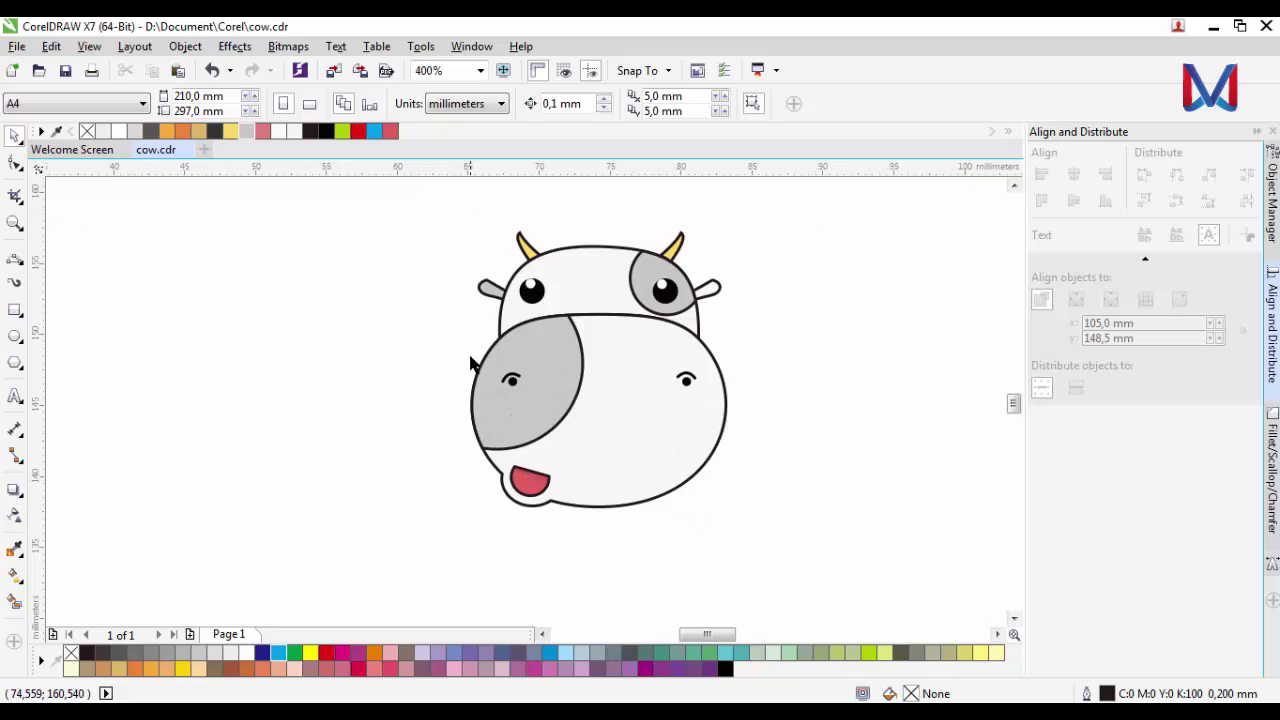
scroll(531, 300, "down", 1)
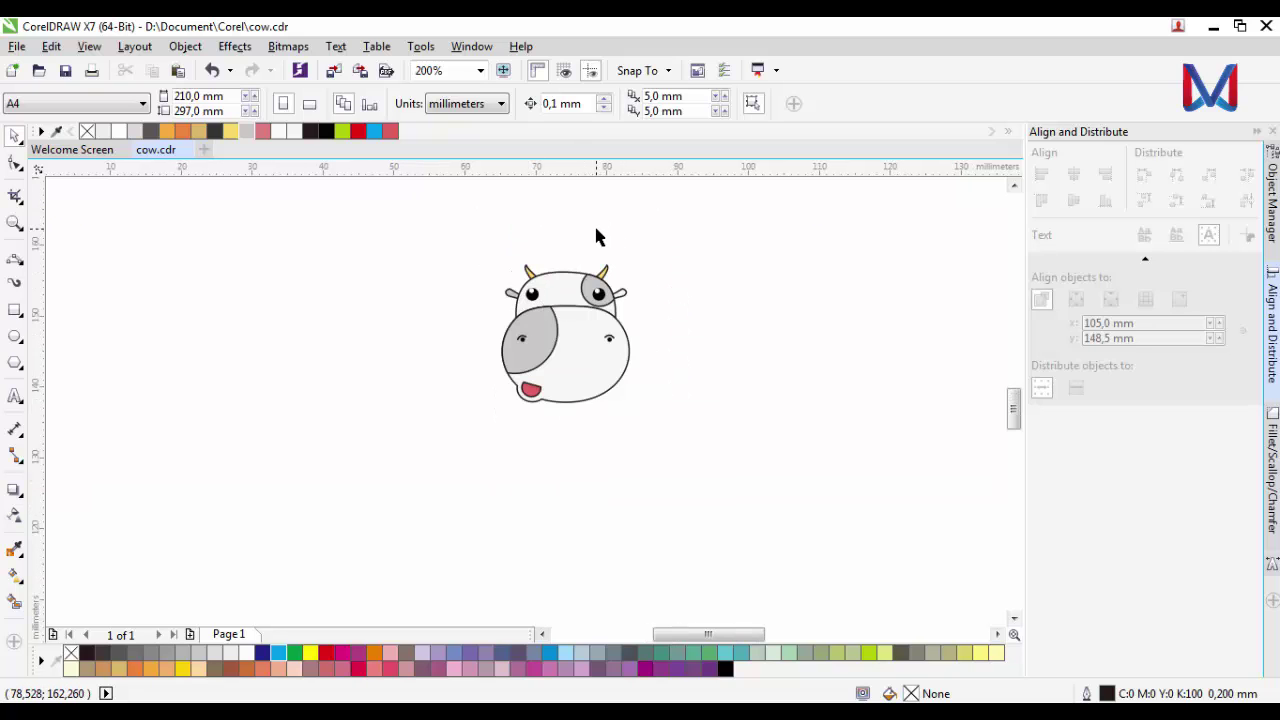
scroll(540, 240, "up", 2)
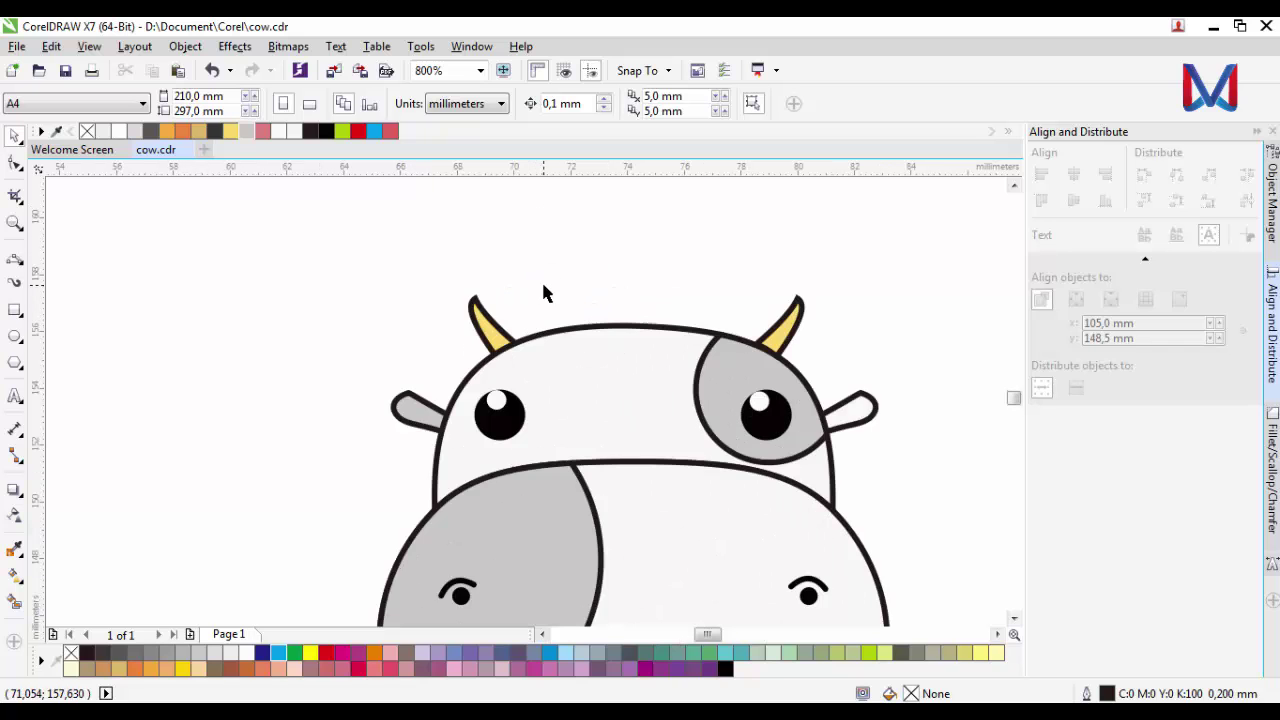
Convert the outline of the yellow horn above the eye without a patch to an object.
scroll(484, 313, "up", 1)
left_click(484, 314)
left_click(277, 190)
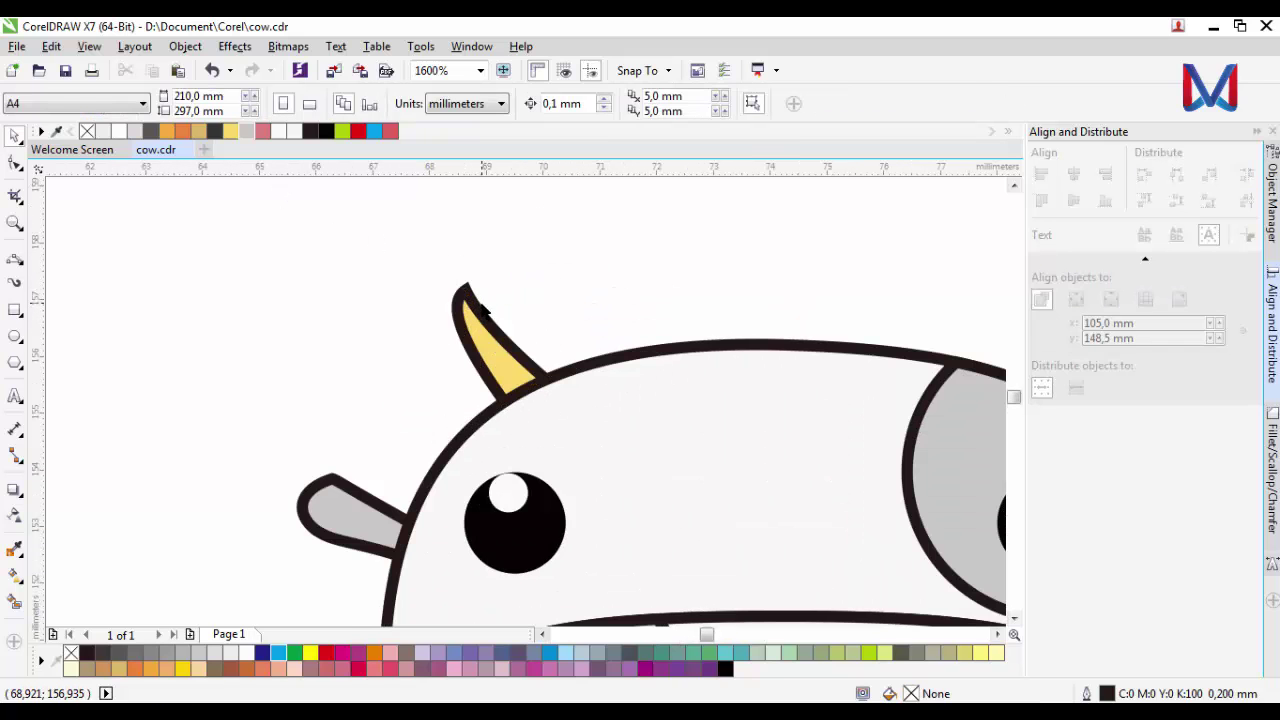
left_click(472, 310)
left_click(185, 46)
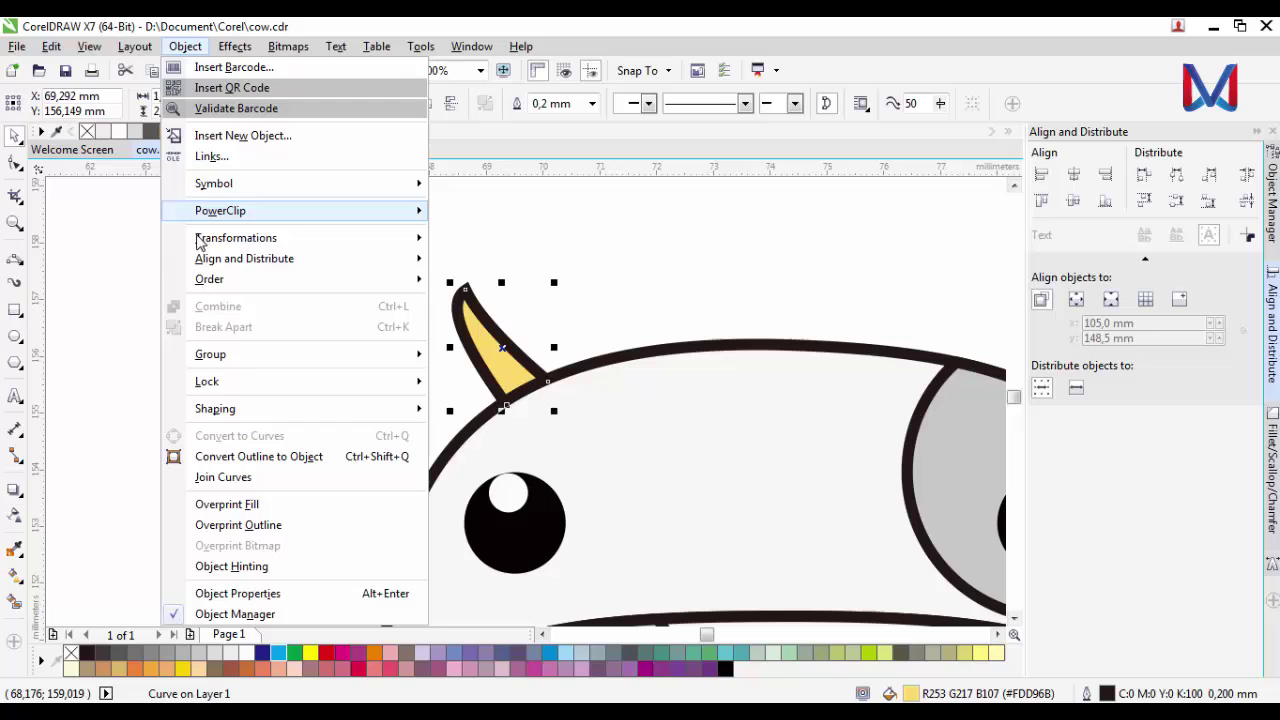
left_click(251, 458)
Convert the outlines of the upper head shape and the horn beside the grey eye patch to objects.
scroll(223, 420, "down", 1)
left_click(578, 393)
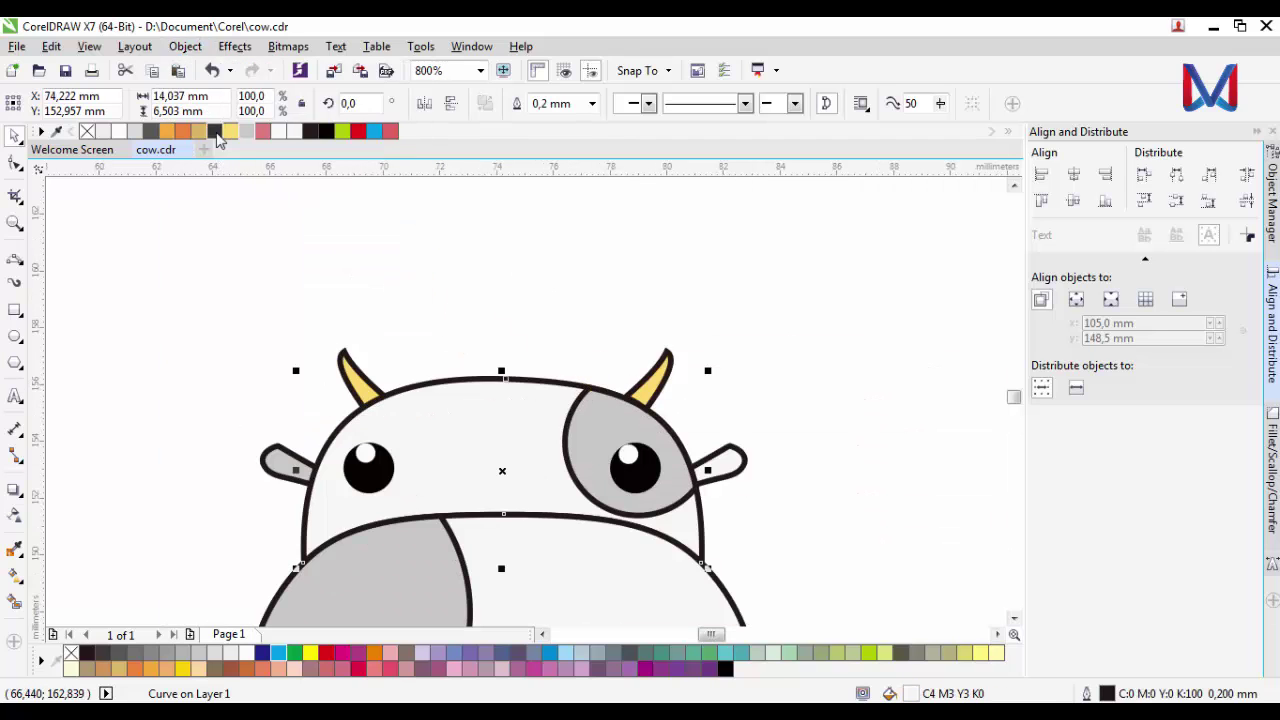
left_click(185, 46)
left_click(249, 458)
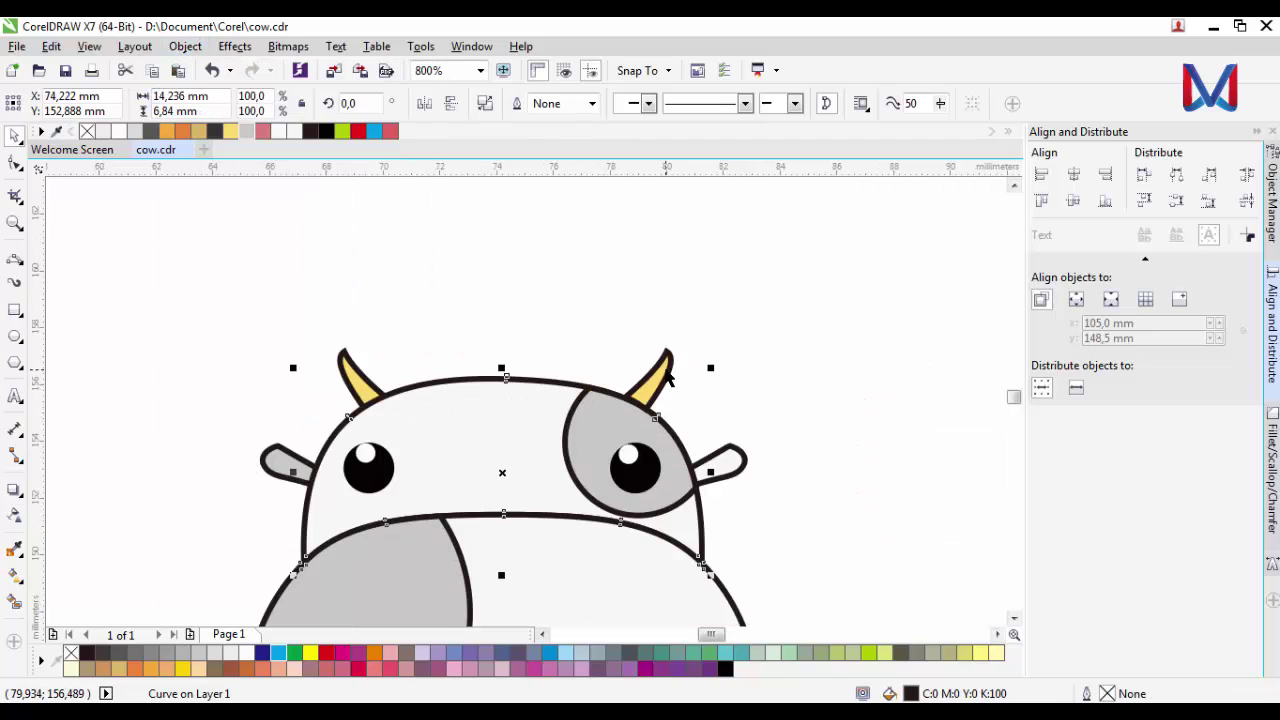
left_click(660, 374)
left_click(185, 46)
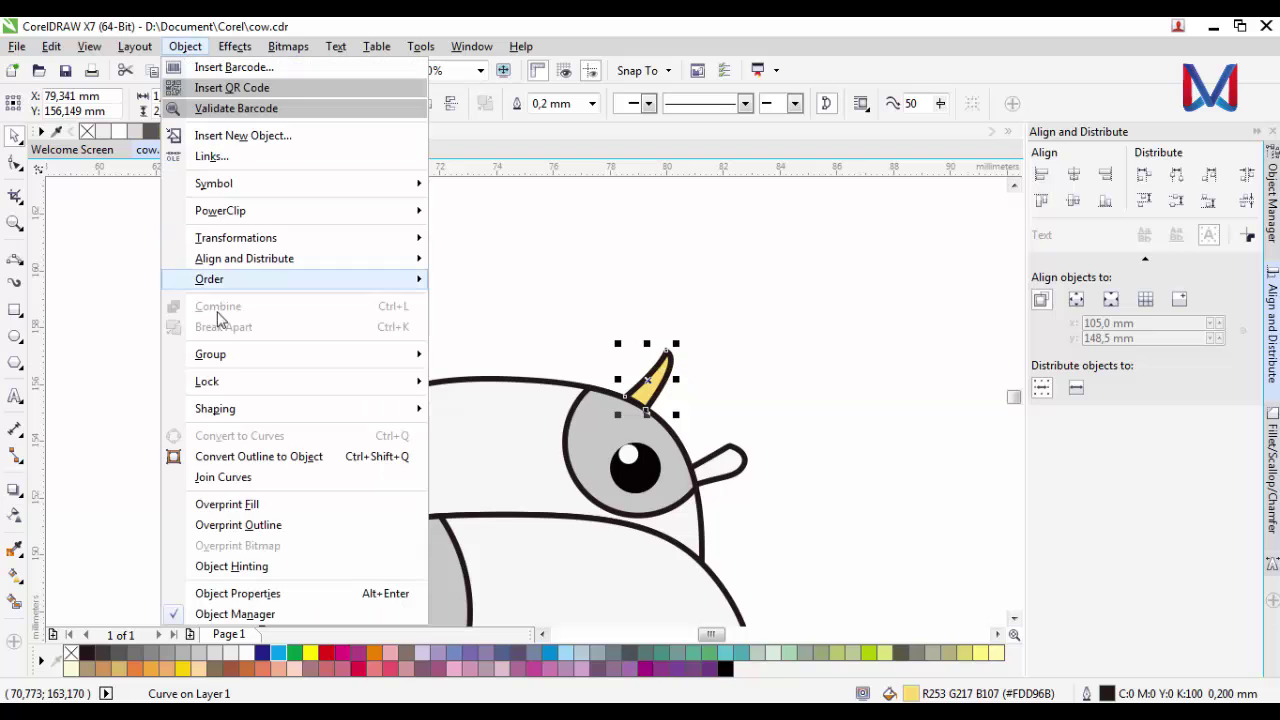
left_click(249, 458)
Convert the outlines of the off-white ear and the grey ear to objects.
scroll(720, 458, "up", 2)
left_click(720, 460)
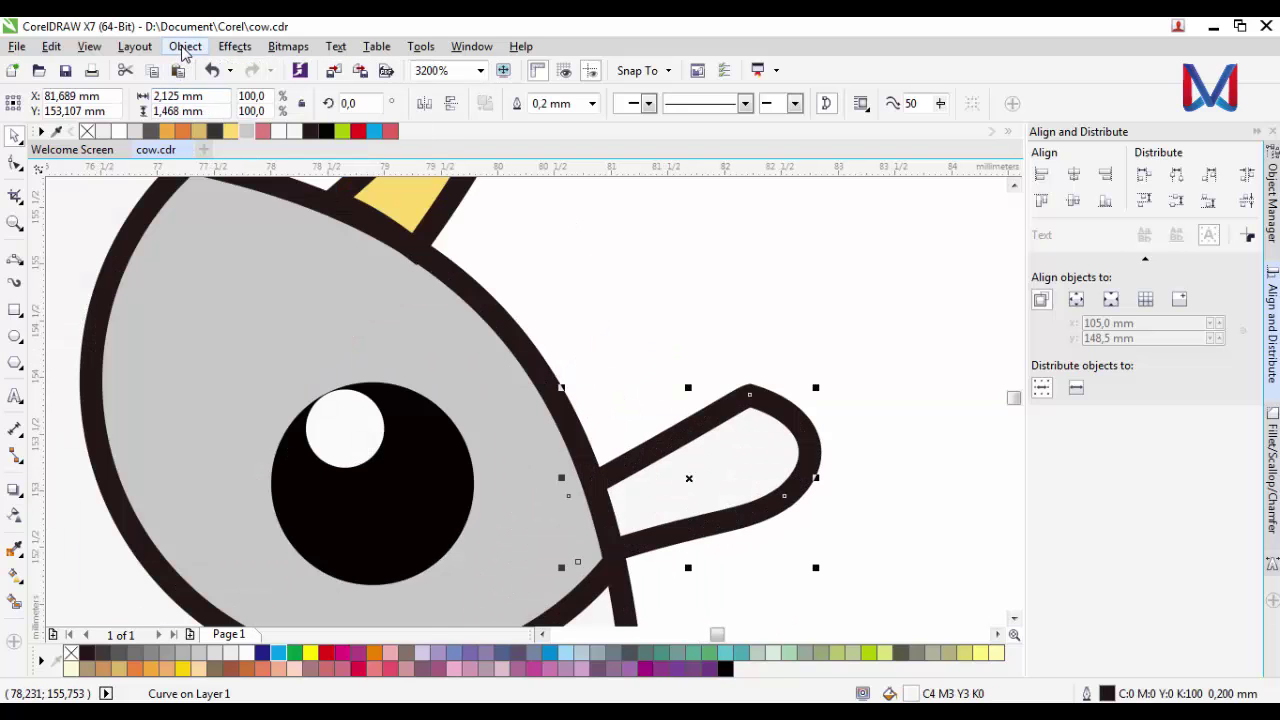
left_click(185, 46)
left_click(249, 456)
scroll(990, 421, "down", 1)
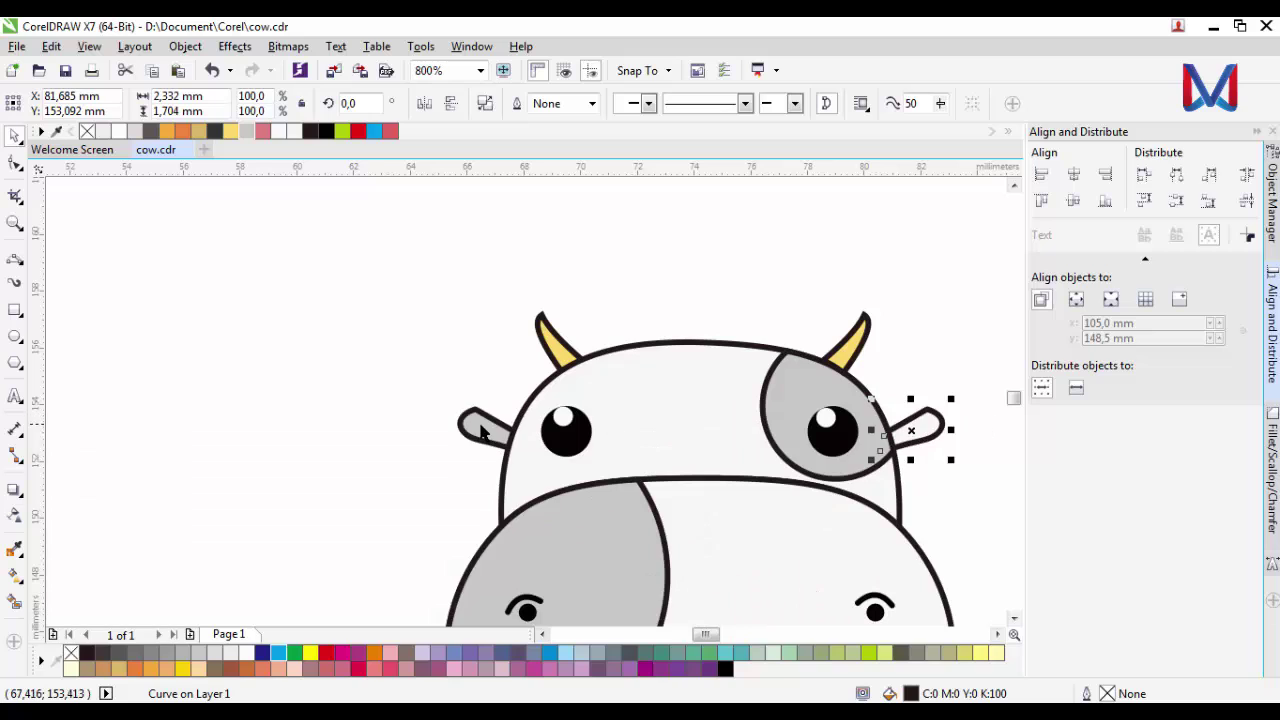
left_click(480, 428)
key("ctrl+shift+q")
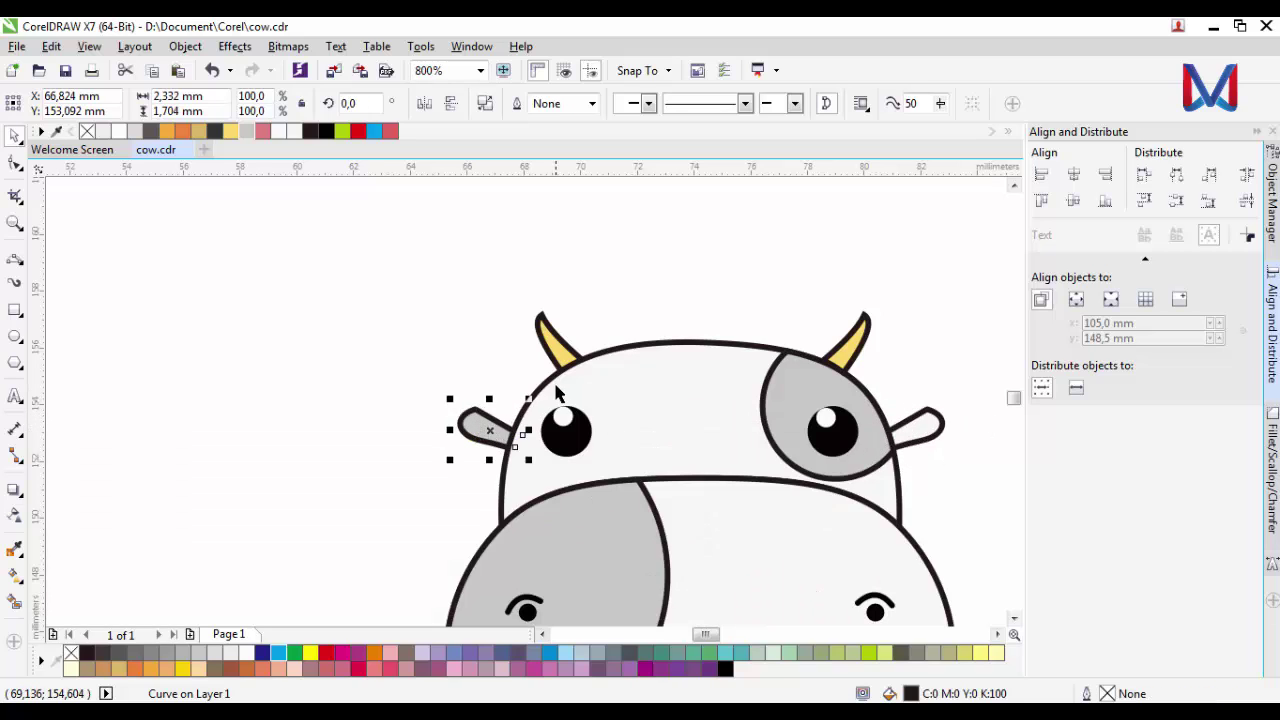
left_click(551, 386)
key("Escape")
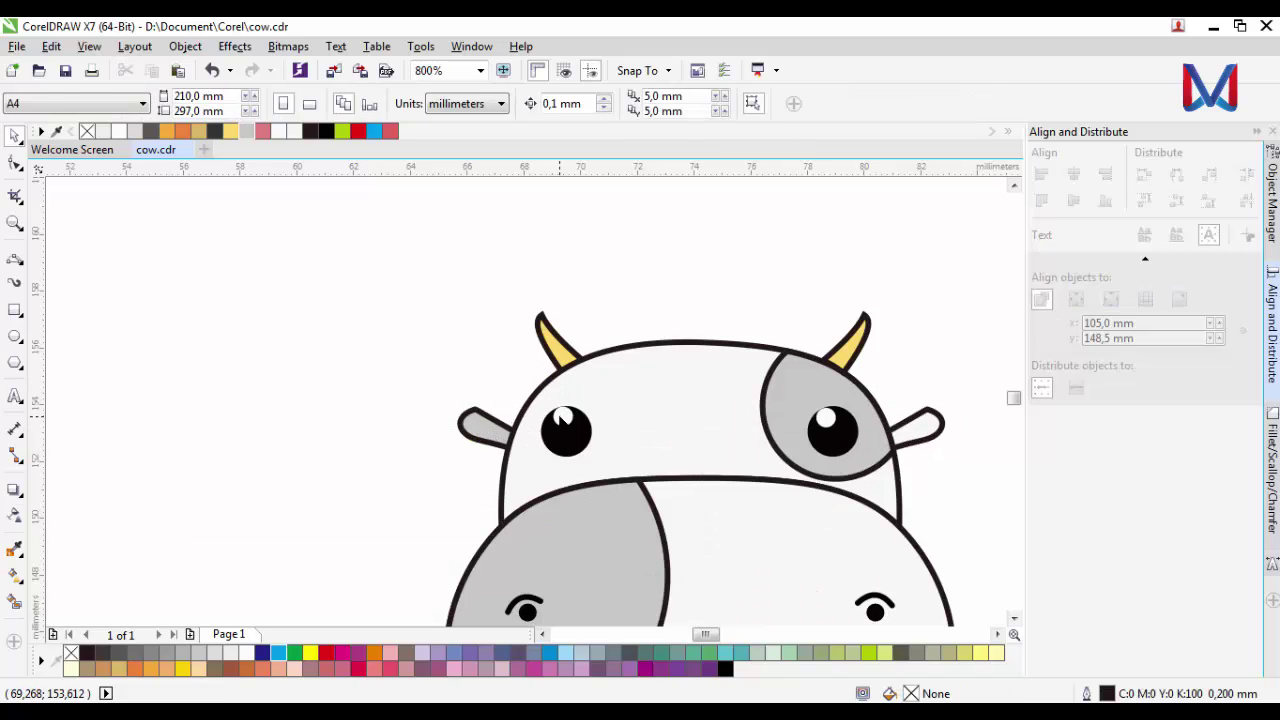
scroll(662, 330, "down", 2)
left_click(683, 327)
scroll(680, 323, "up", 2)
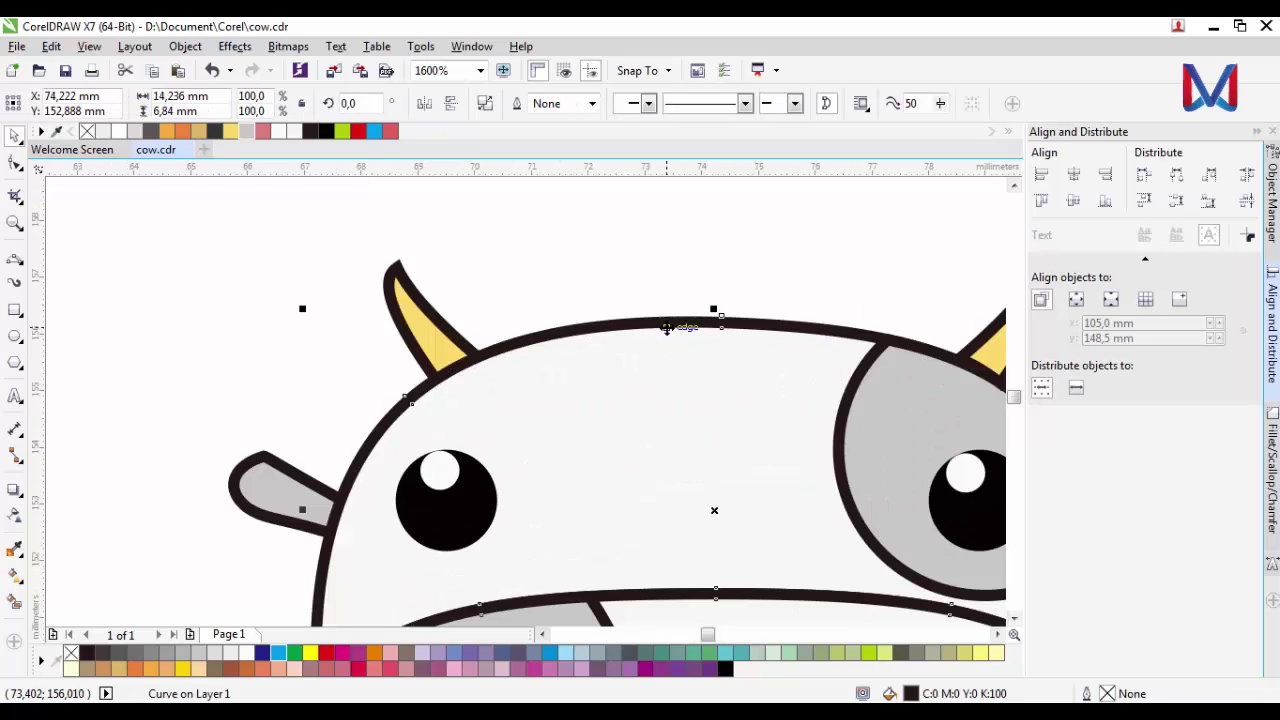
scroll(670, 360, "down", 2)
scroll(659, 391, "up", 2)
scroll(440, 338, "down", 2)
Convert the outline of the large off-white muzzle shape to an object.
left_click(698, 405)
scroll(639, 428, "up", 2)
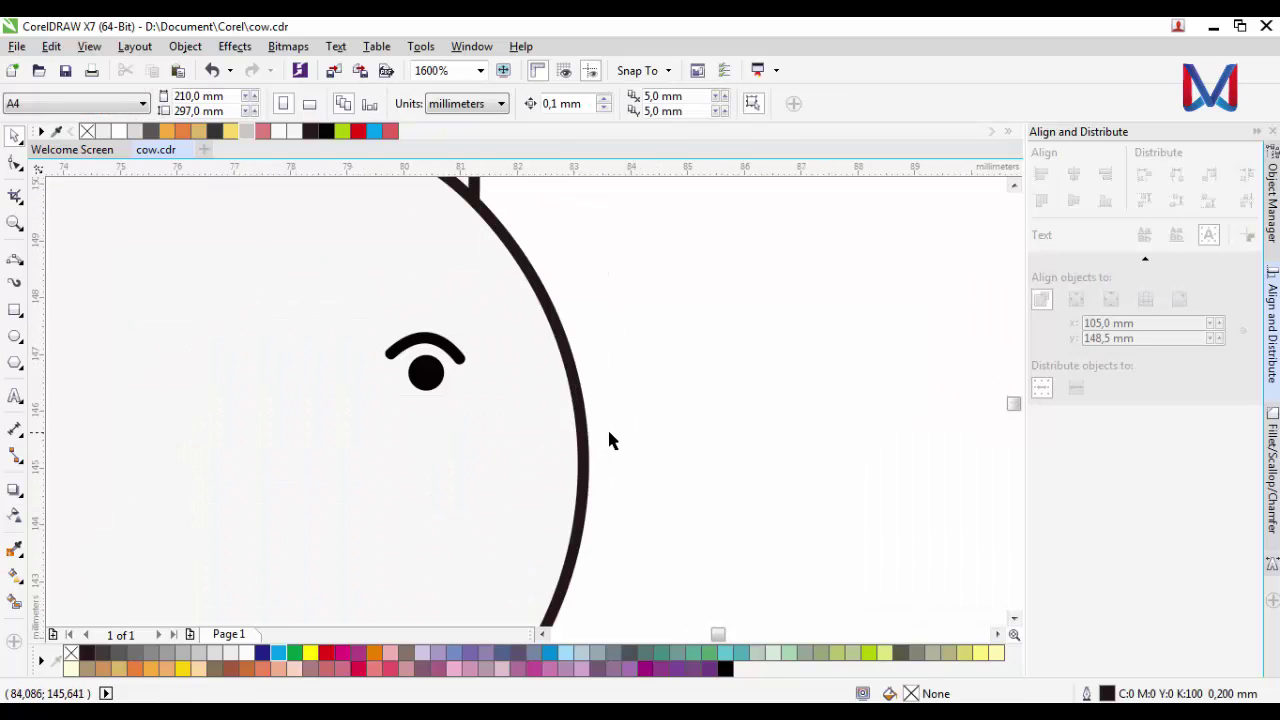
left_click(586, 440)
left_click(588, 450)
key("ctrl+shift+a")
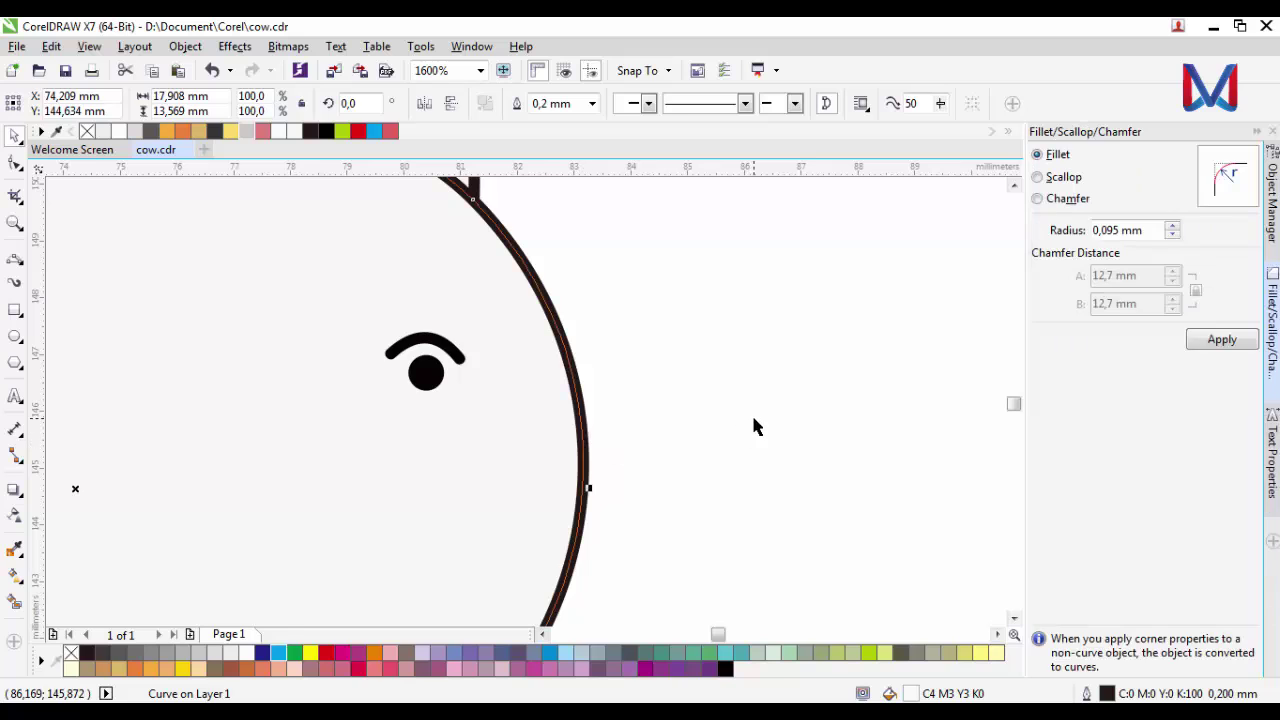
left_click(751, 425)
scroll(746, 425, "down", 1)
left_click(663, 487)
scroll(660, 485, "up", 1)
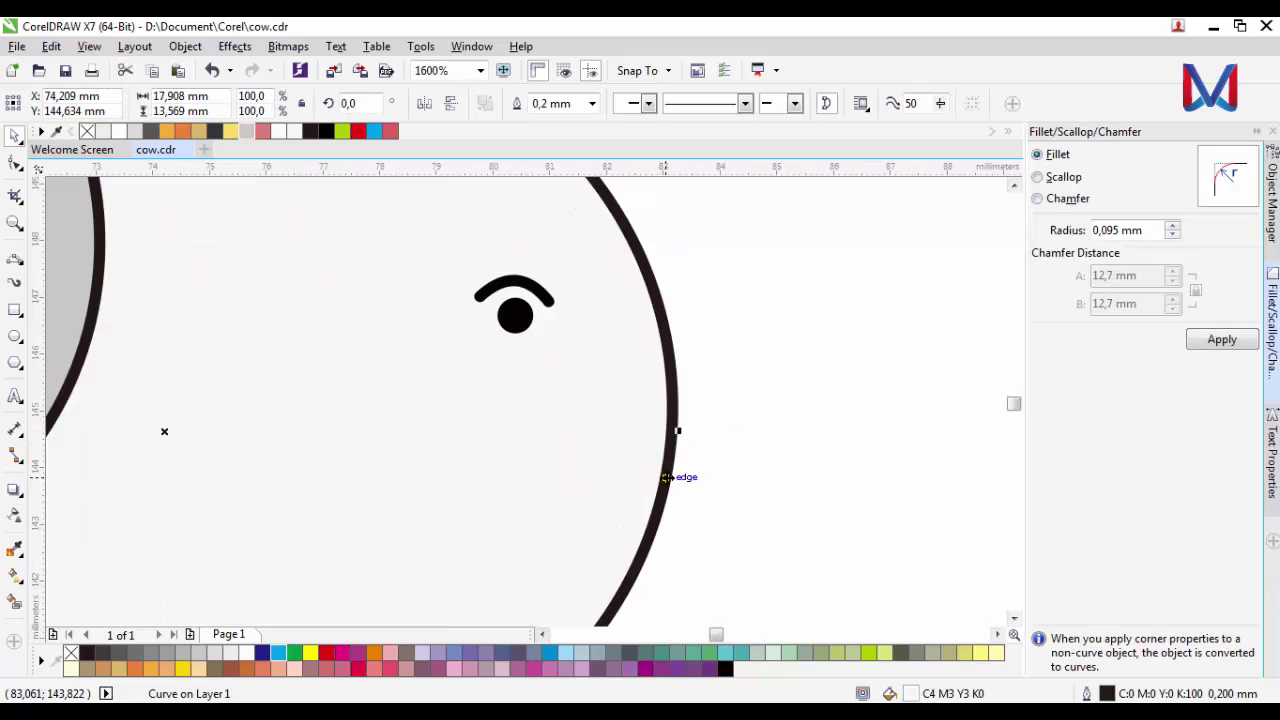
left_click(664, 478)
scroll(682, 458, "down", 1)
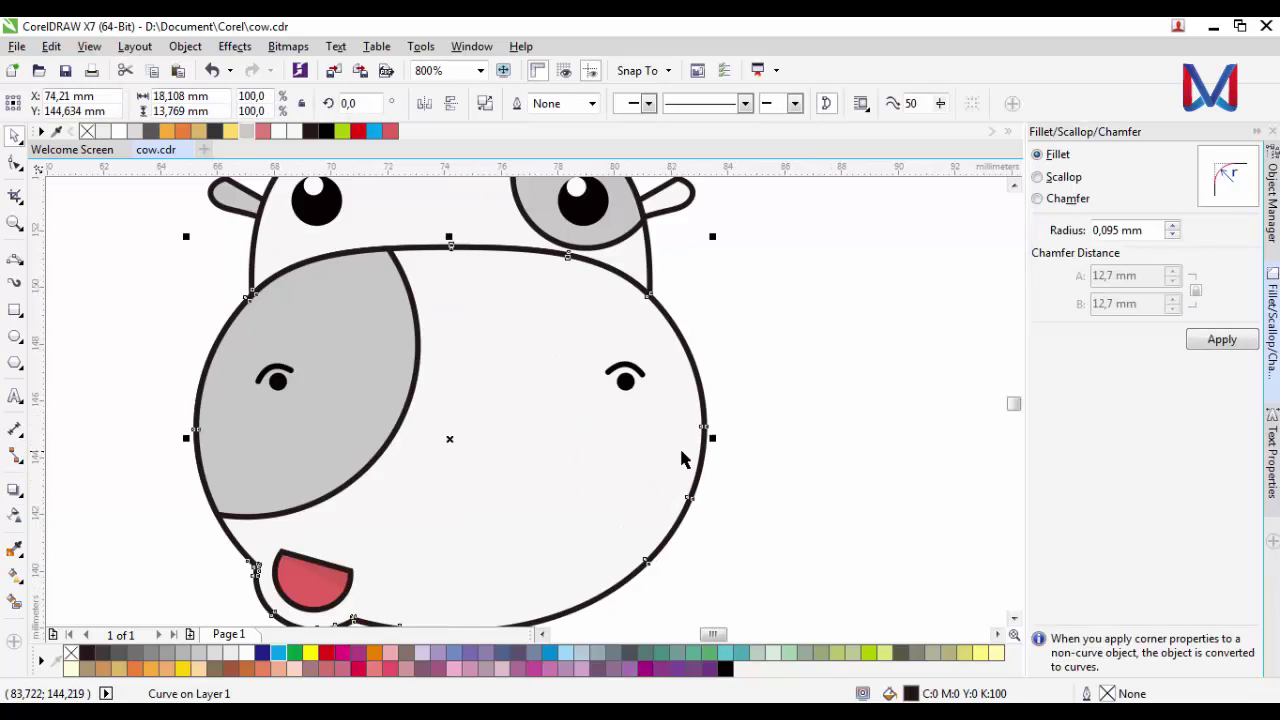
Convert the outlines of the grey muzzle patch and the grey eye patch to objects.
left_click(390, 433)
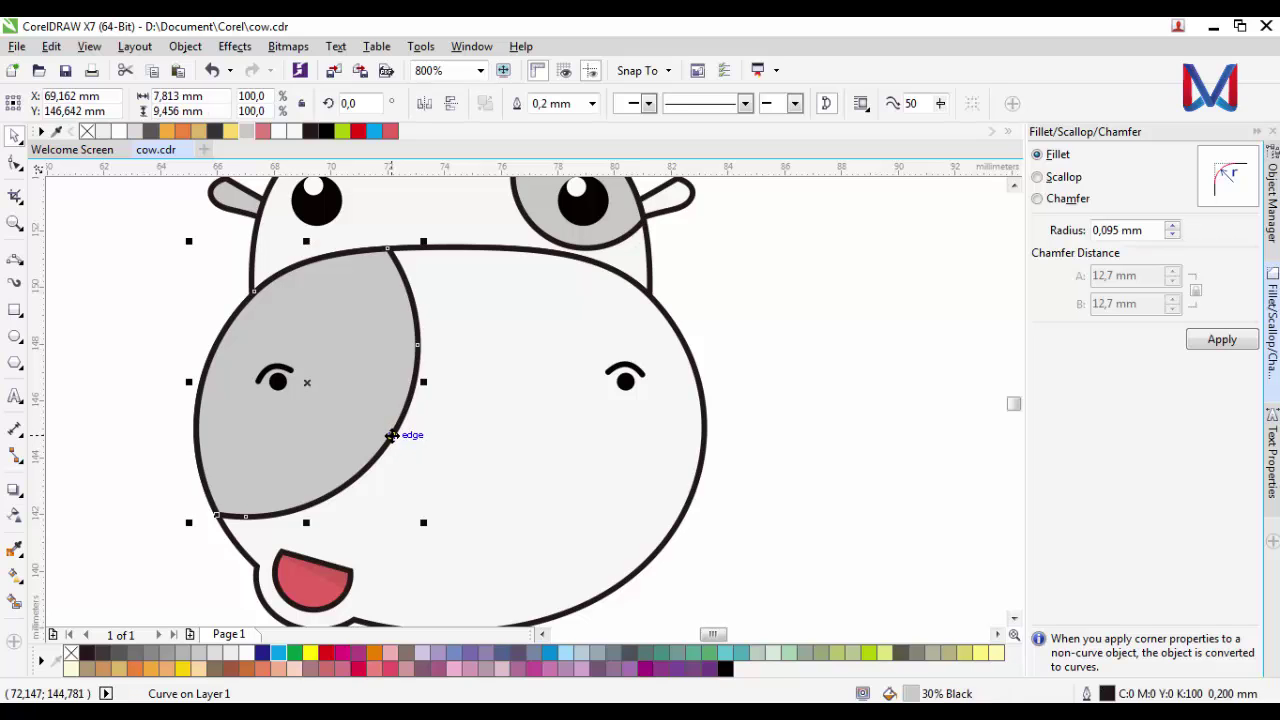
key("Escape")
scroll(606, 220, "up", 1)
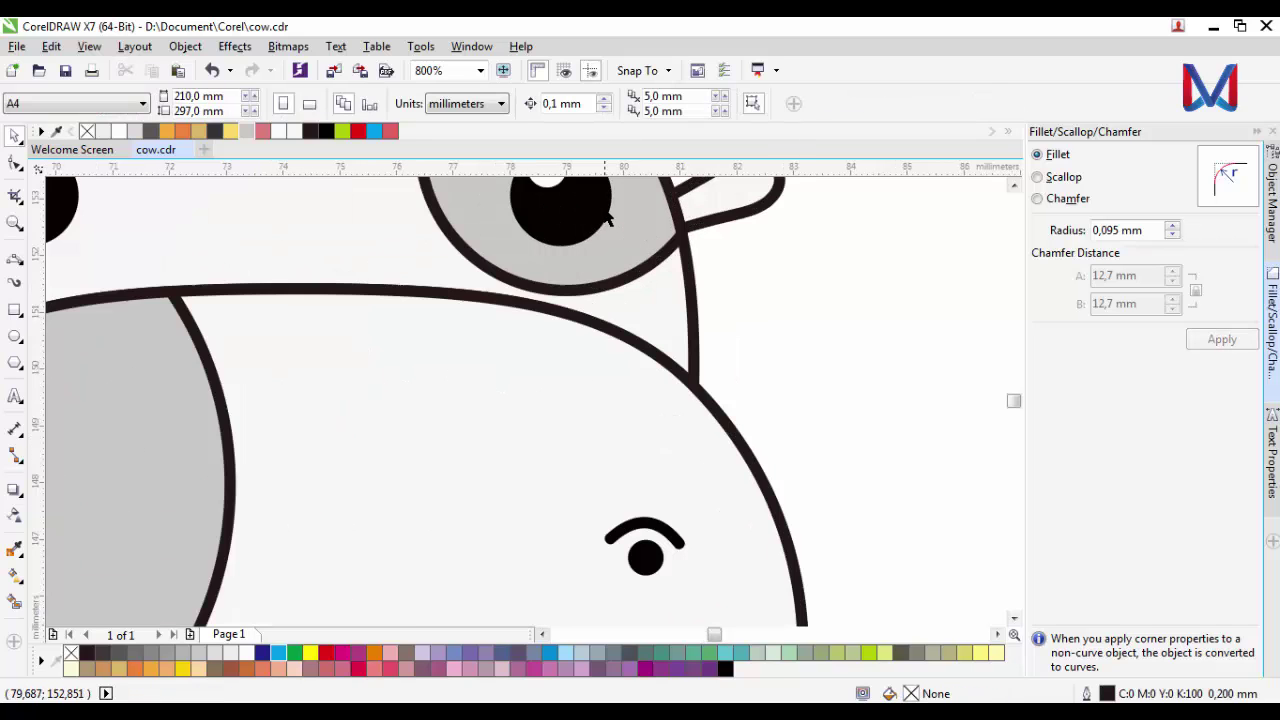
left_click(630, 281)
key("ctrl+shift+q")
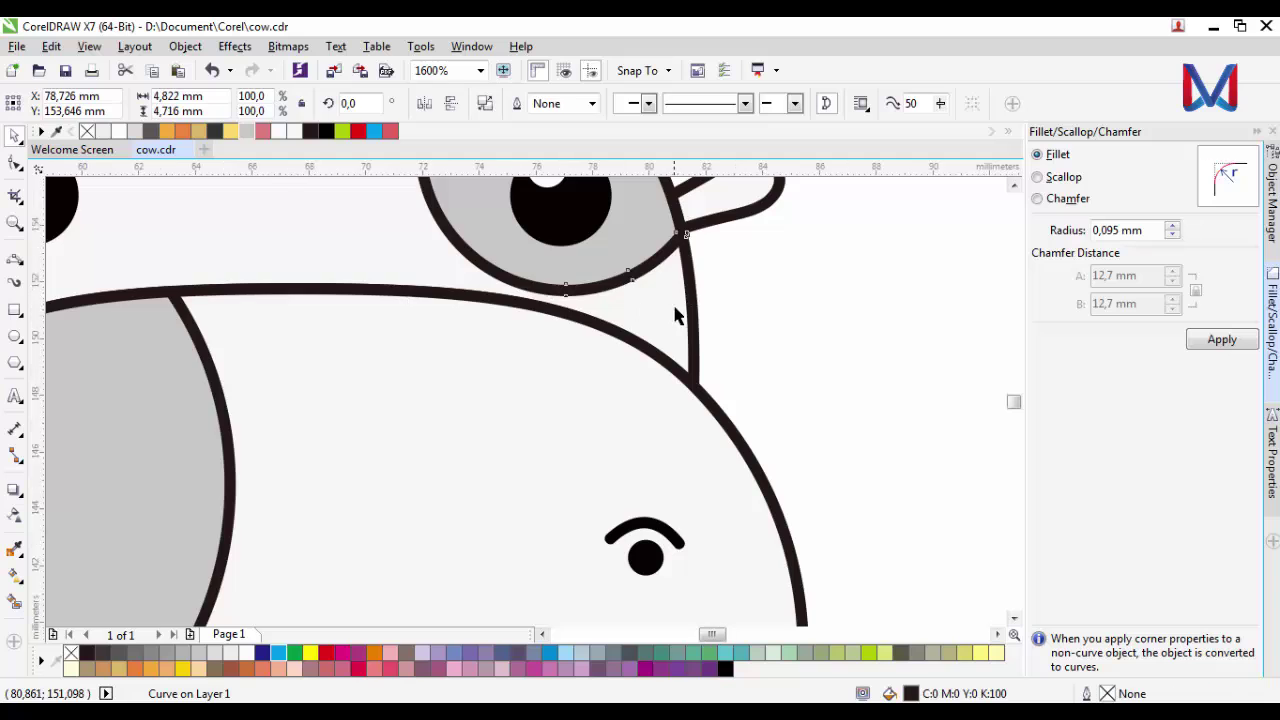
scroll(675, 307, "down", 2)
key("Escape")
Convert the outline of the red mouth to an object.
scroll(515, 462, "up", 1)
left_click(542, 506)
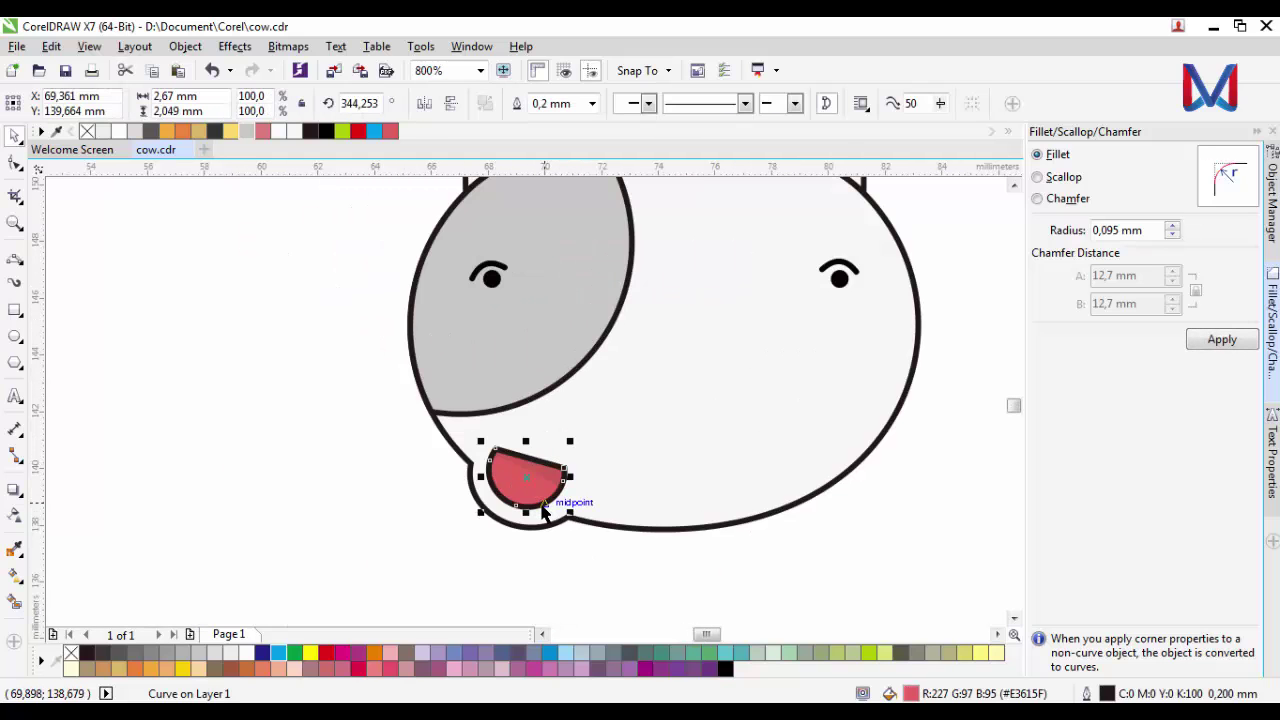
key("ctrl+shift+q")
scroll(542, 508, "down", 1)
left_click(764, 303)
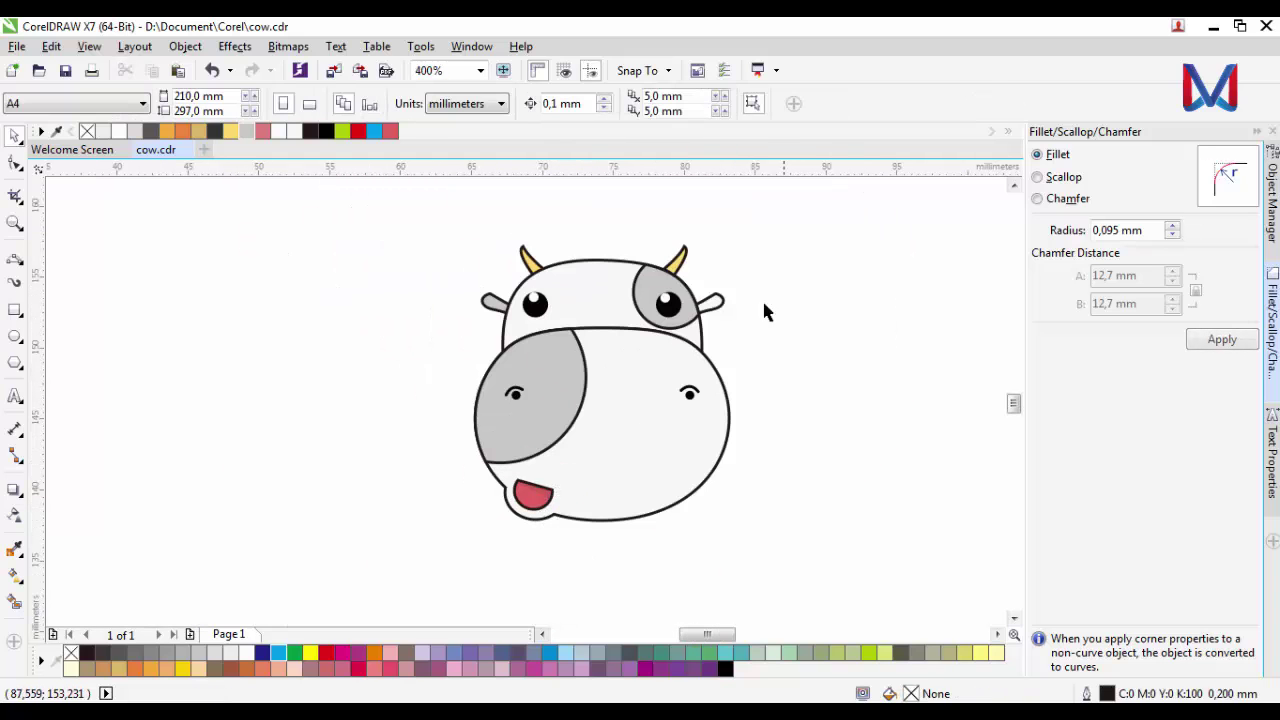
left_click(652, 285)
key("Escape")
Scale the complete cow's head down about its center to about 14.3 mm by 15.4 mm.
scroll(597, 420, "down", 1)
left_click_drag(764, 504, 620, 400)
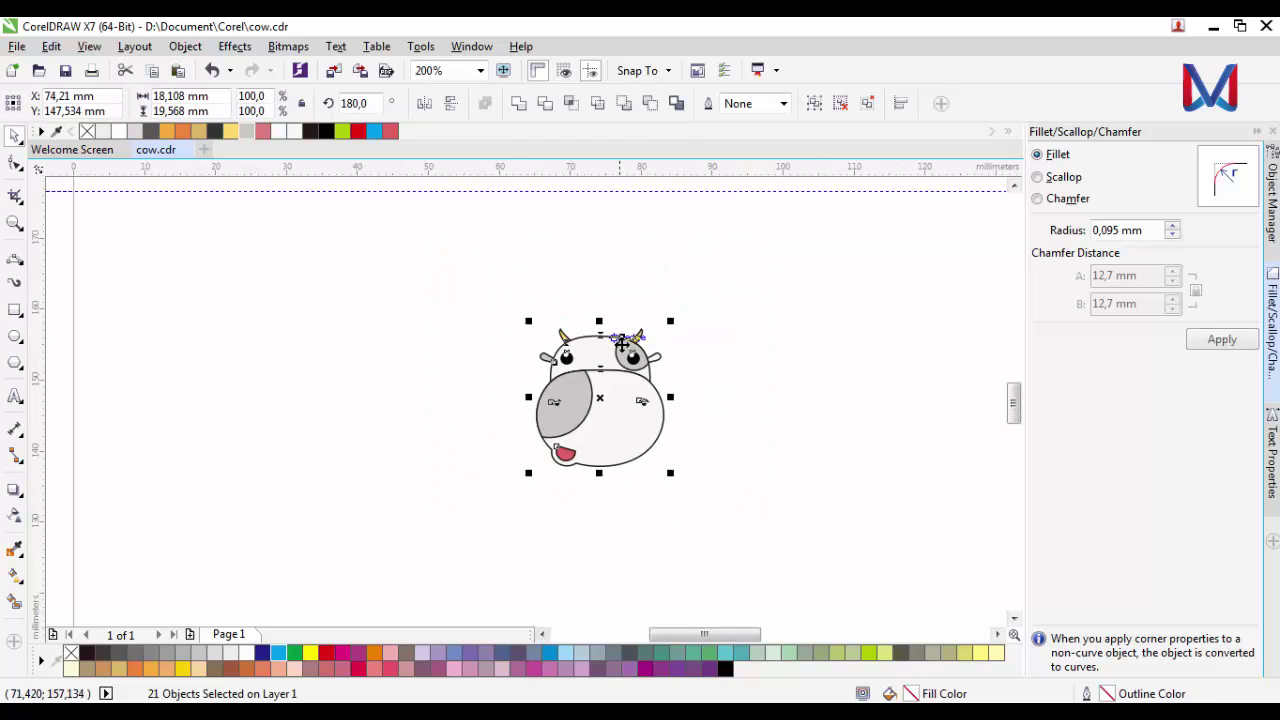
scroll(640, 350, "up", 1)
left_click_drag(694, 303, 668, 332)
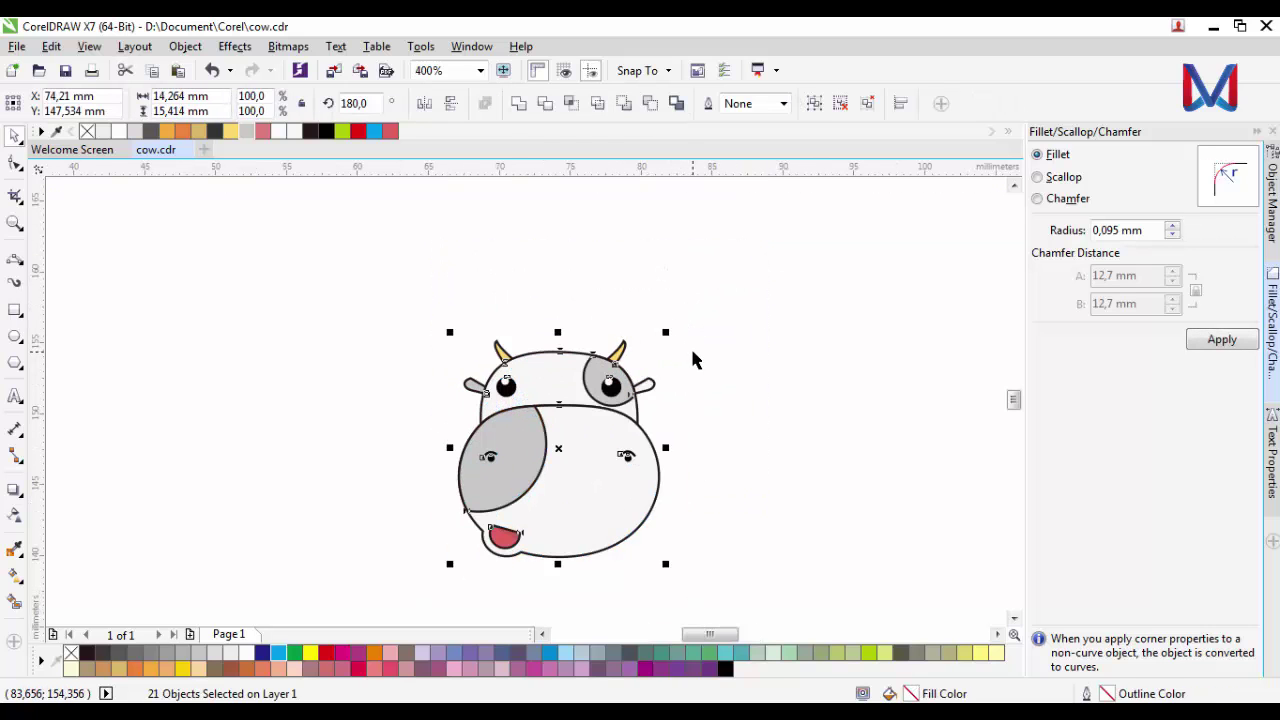
key("Escape")
scroll(500, 428, "up", 2)
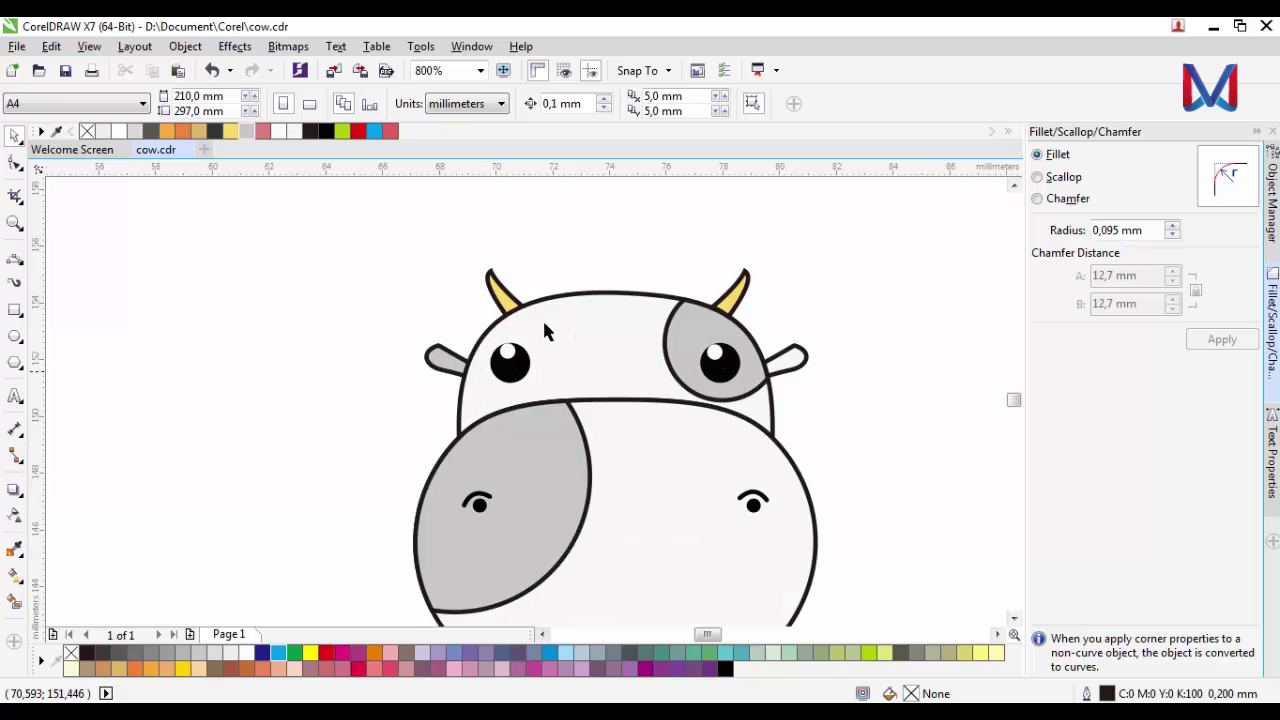
scroll(797, 415, "up", 1)
scroll(646, 423, "down", 2)
scroll(600, 330, "down", 1)
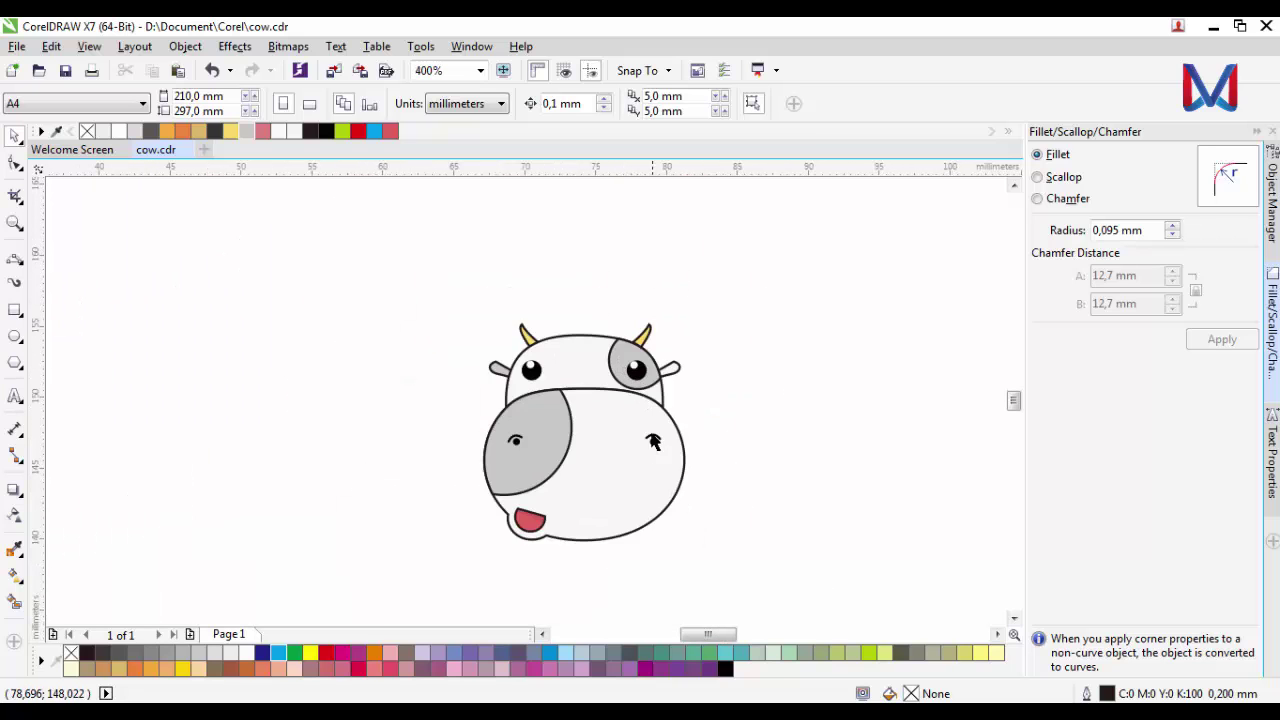
scroll(567, 248, "up", 2)
scroll(194, 407, "down", 1)
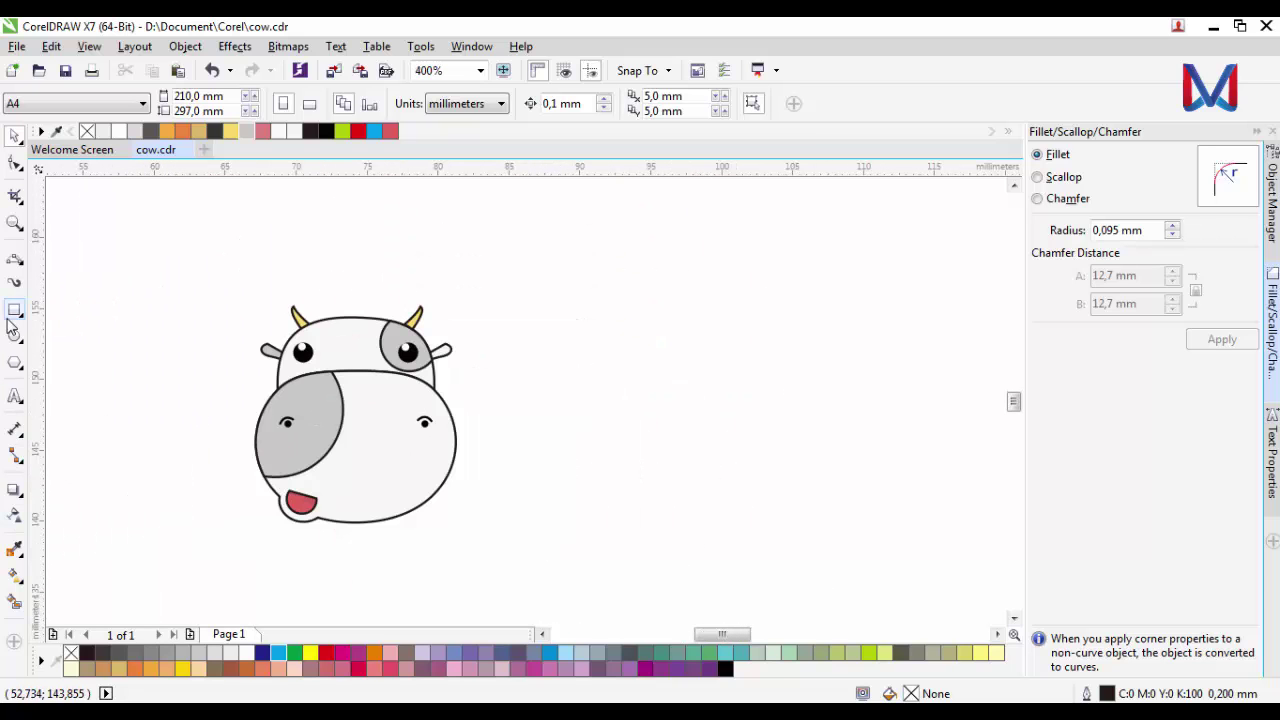
Draw a 3-point curve down the right side of the muzzle, about 5.2 mm by 9.9 mm, bulging toward its edge.
left_click(15, 258)
scroll(437, 412, "up", 1)
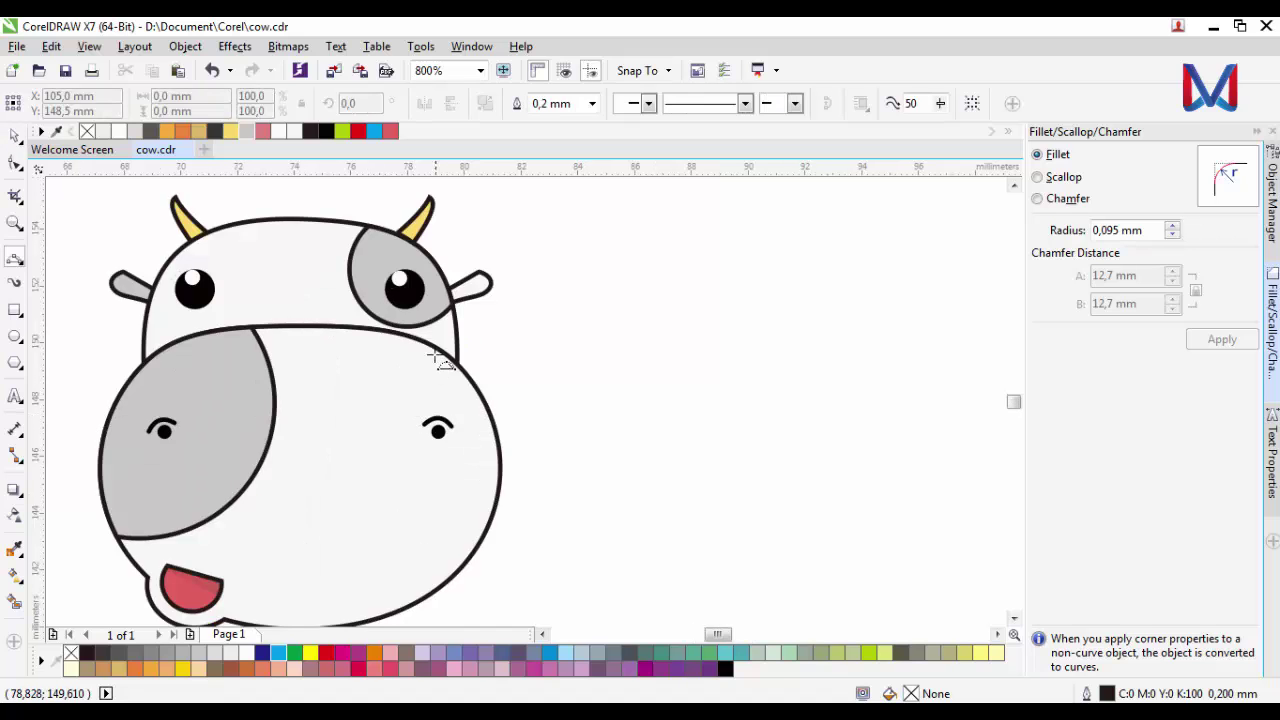
scroll(437, 357, "down", 1)
left_click(434, 352)
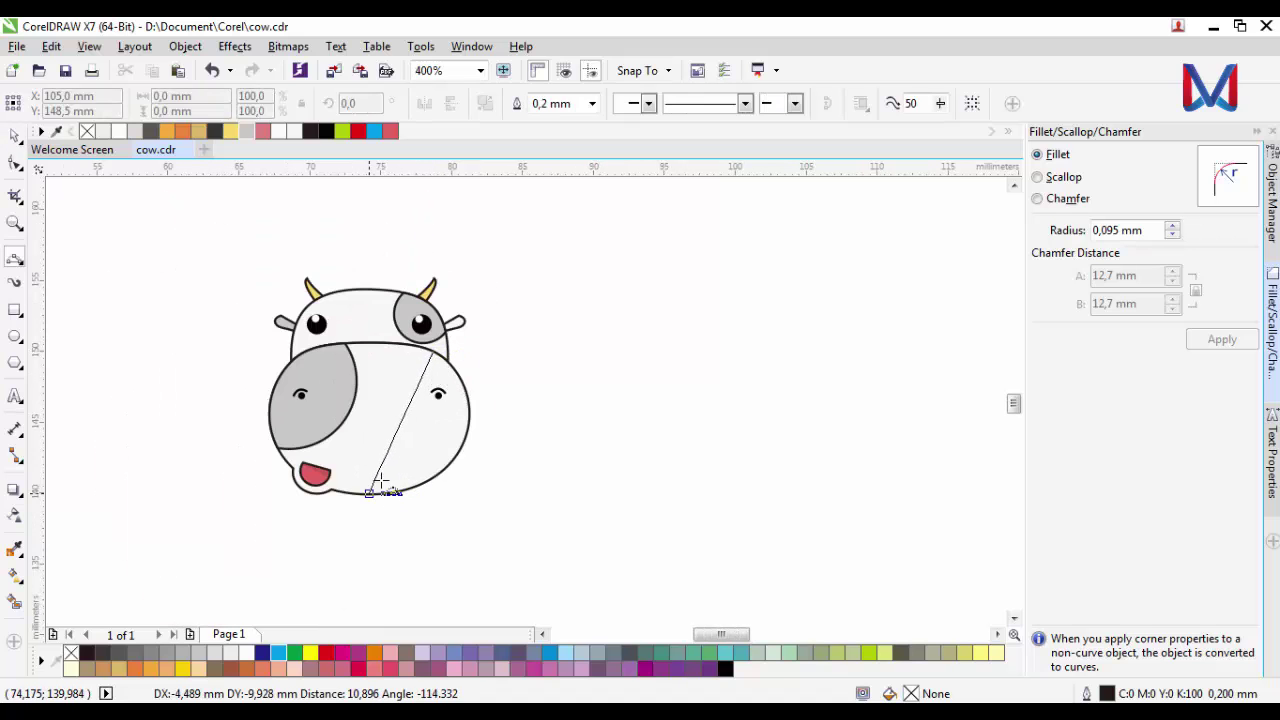
left_click_drag(381, 482, 433, 445)
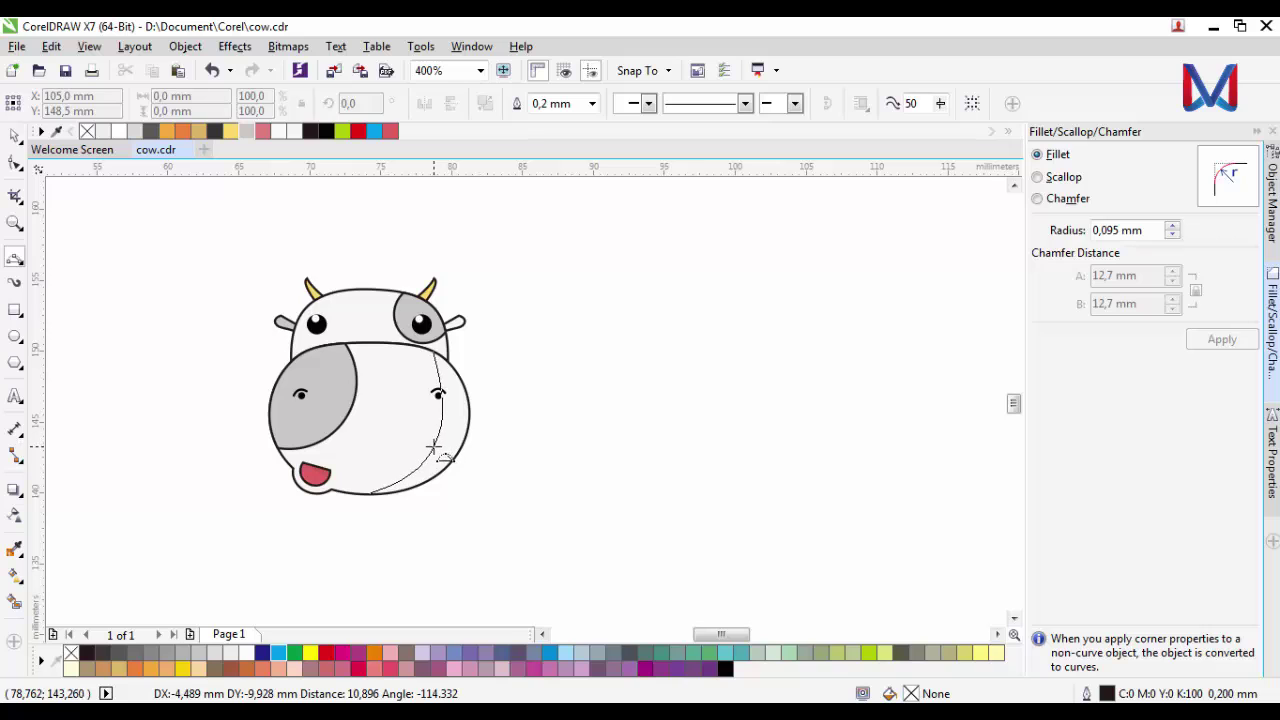
left_click(437, 458)
Smart-fill the crescent between the guide curve and the muzzle's right edge with dark grey #333333 and no outline.
scroll(435, 461, "up", 1)
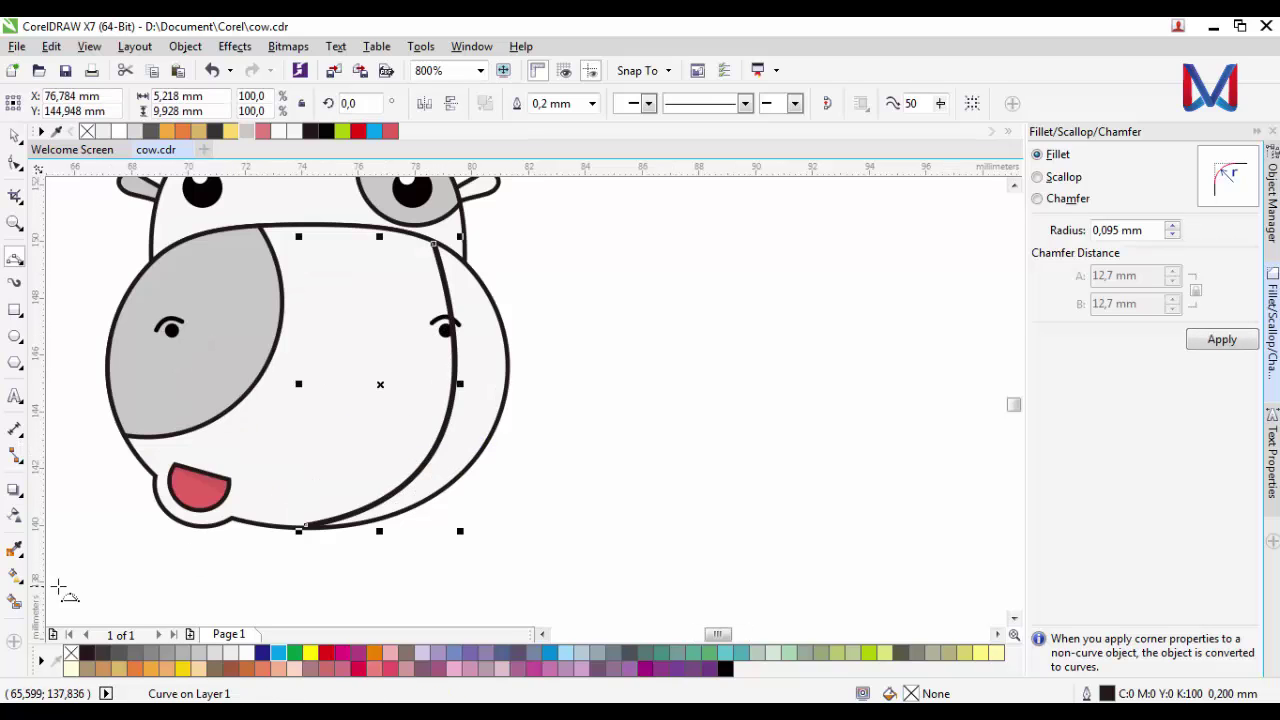
left_click(15, 603)
left_click(443, 463)
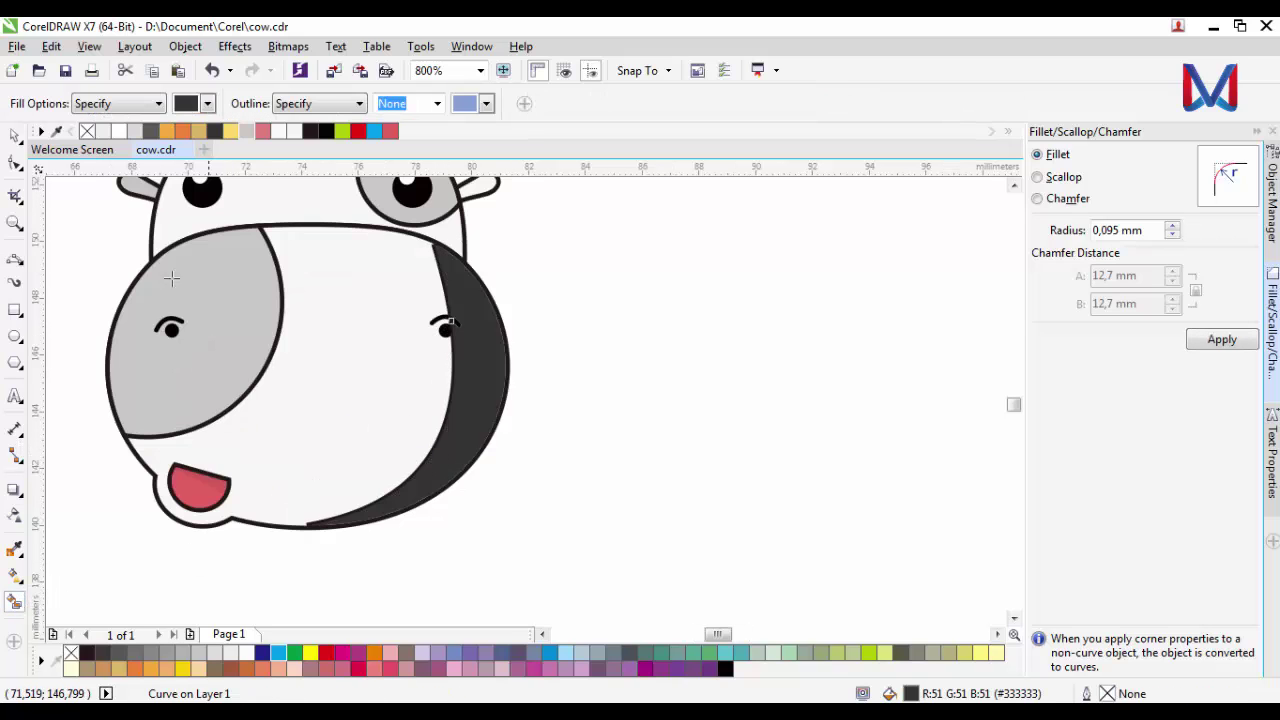
Delete the guide curve along the inner edge of the muzzle's dark crescent.
left_click(13, 137)
left_click(498, 424)
scroll(300, 530, "up", 3)
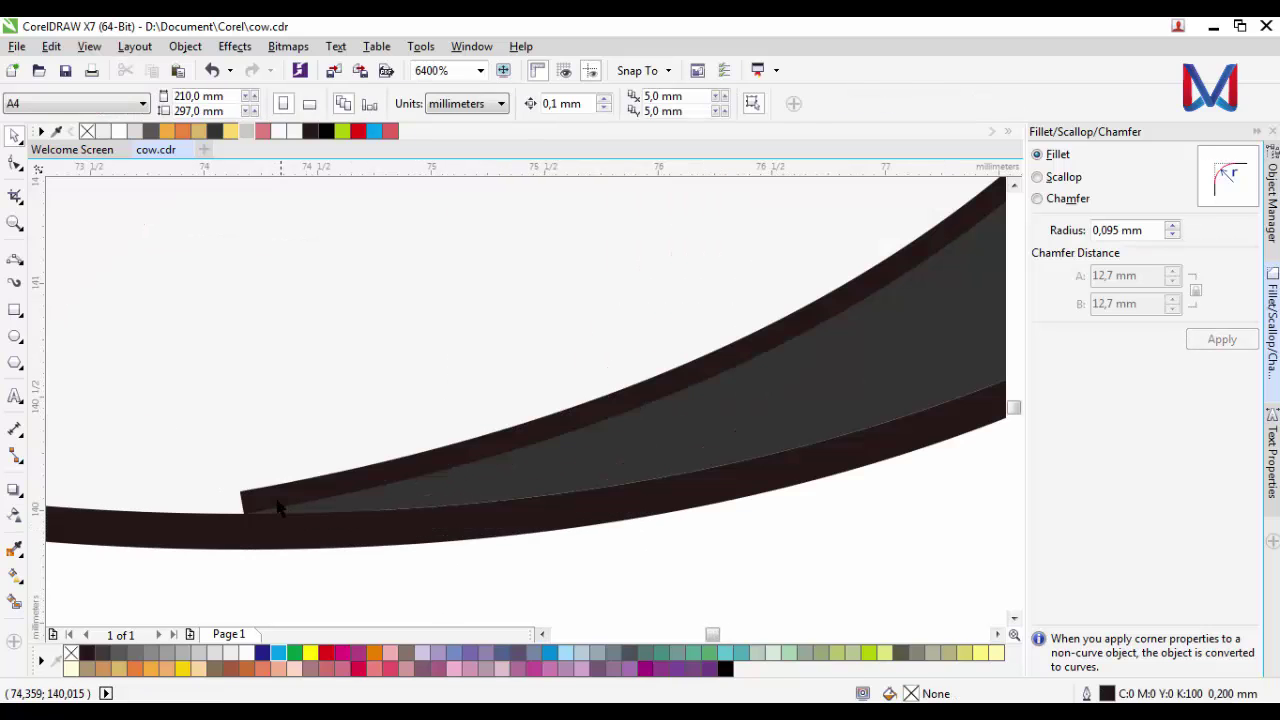
left_click(277, 500)
key("Delete")
scroll(325, 508, "down", 3)
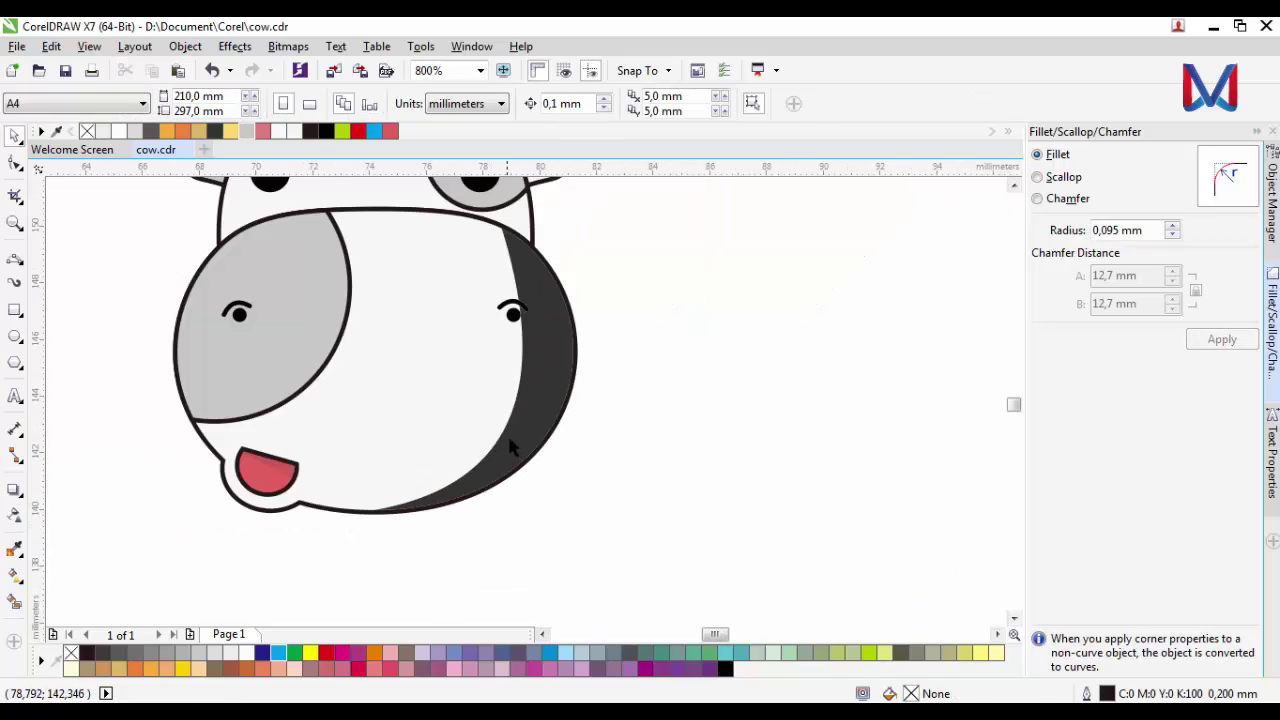
Apply uniform transparency of 97 to the dark crescent on the muzzle so it forms a soft shadow.
left_click(509, 447)
left_click(15, 515)
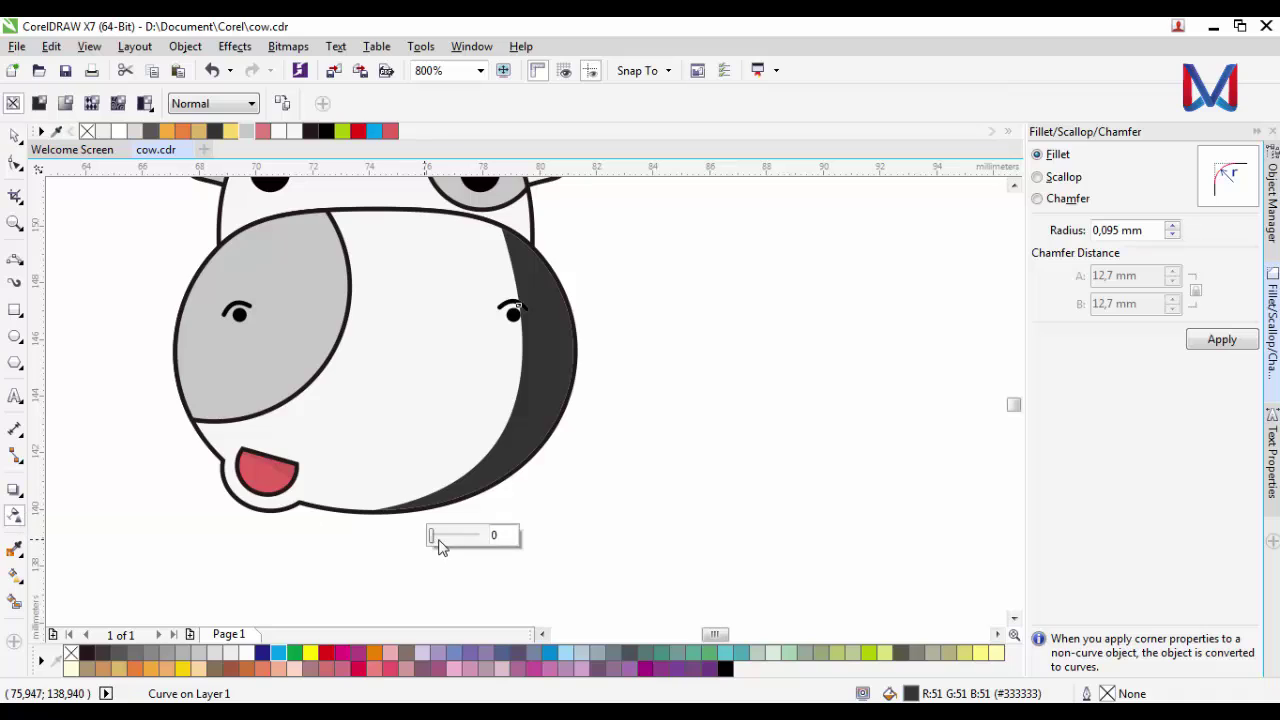
left_click_drag(439, 540, 481, 539)
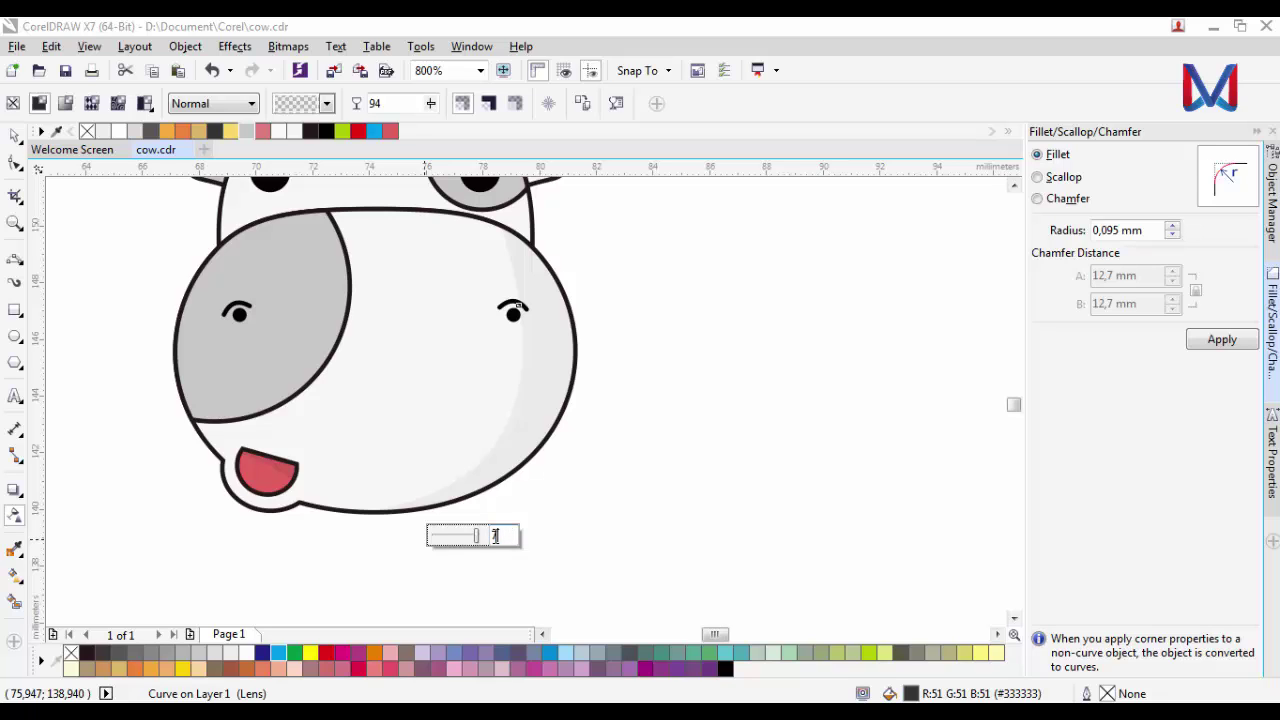
type("7")
key("Return")
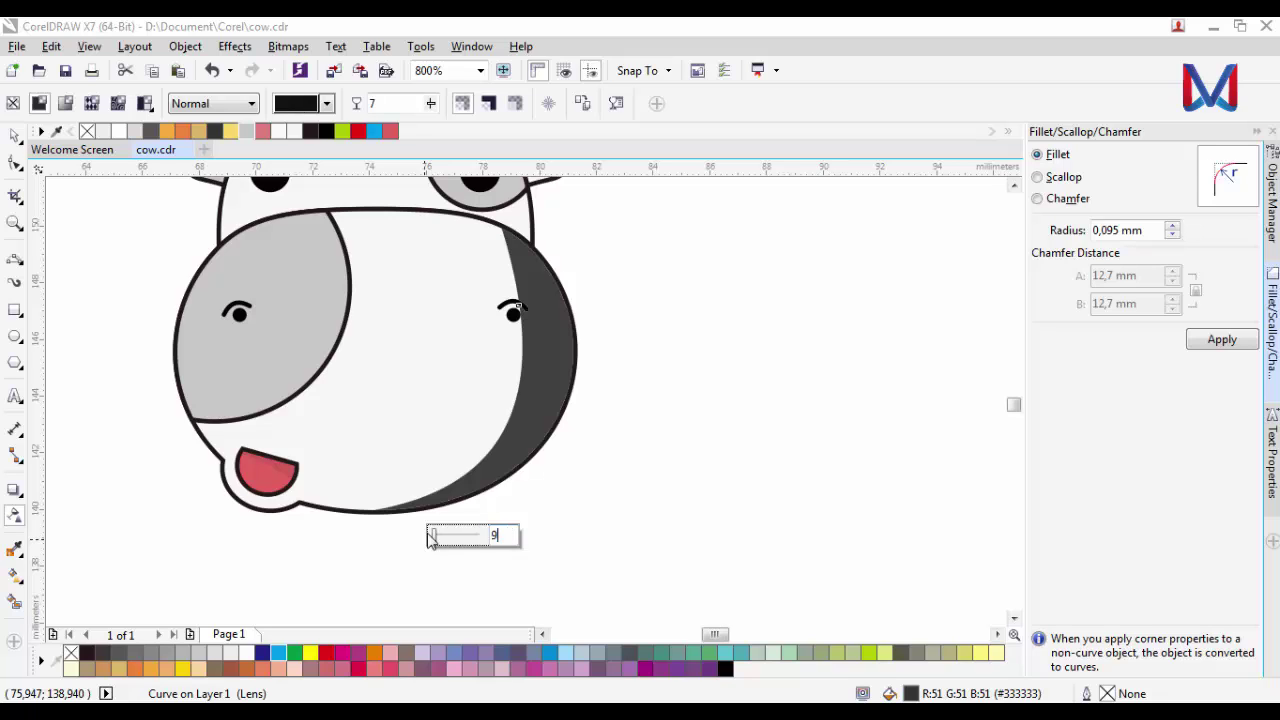
key("Return")
left_click(14, 135)
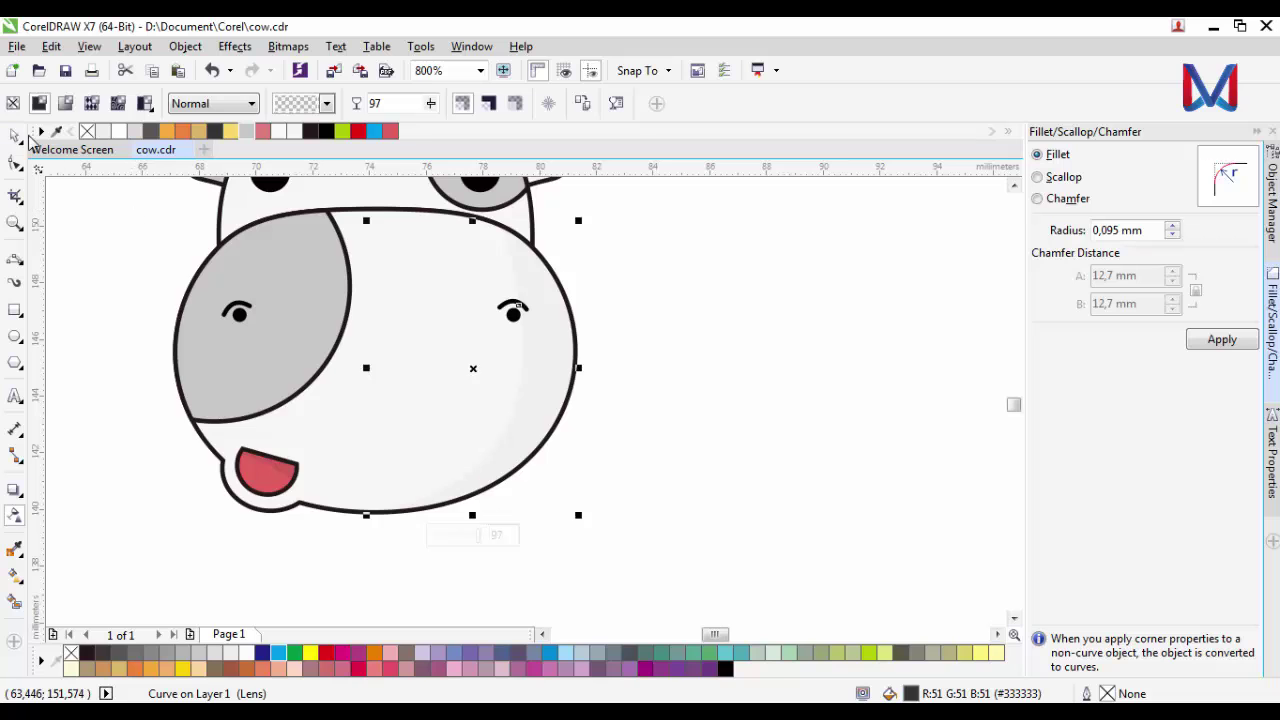
left_click(618, 415)
scroll(617, 424, "down", 3)
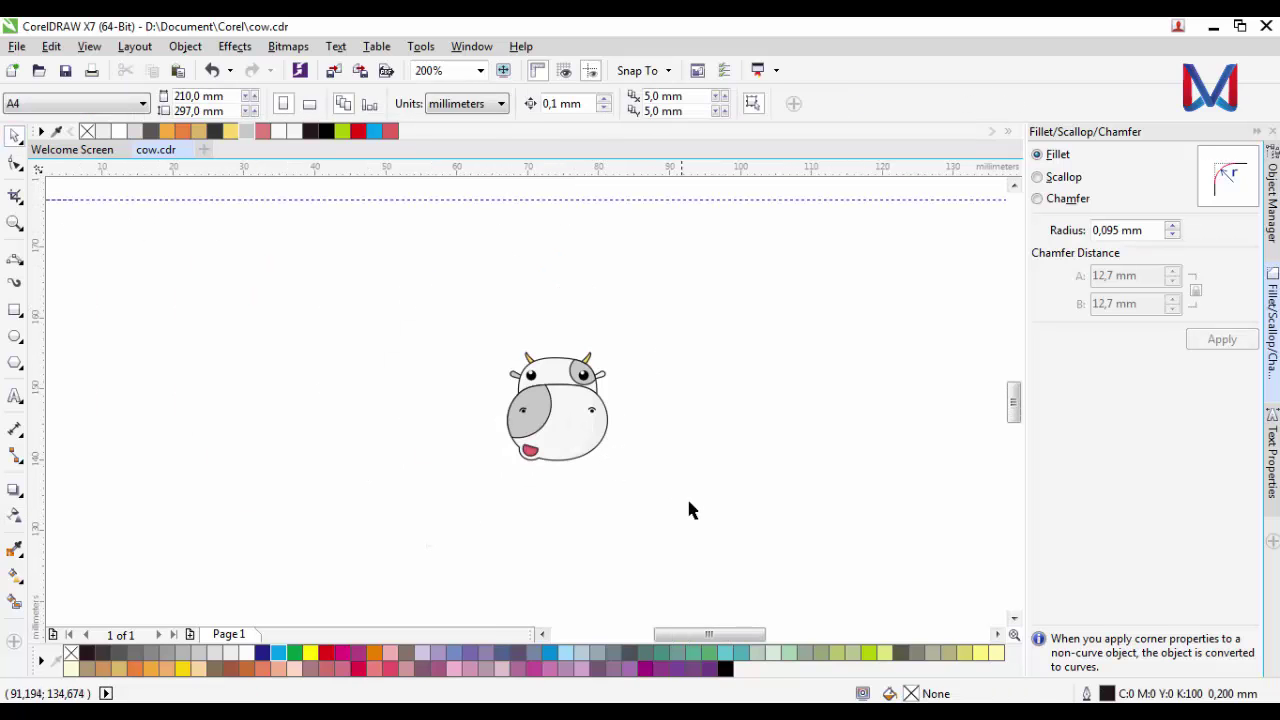
left_click_drag(691, 503, 362, 304)
scroll(525, 351, "up", 1)
scroll(560, 355, "up", 2)
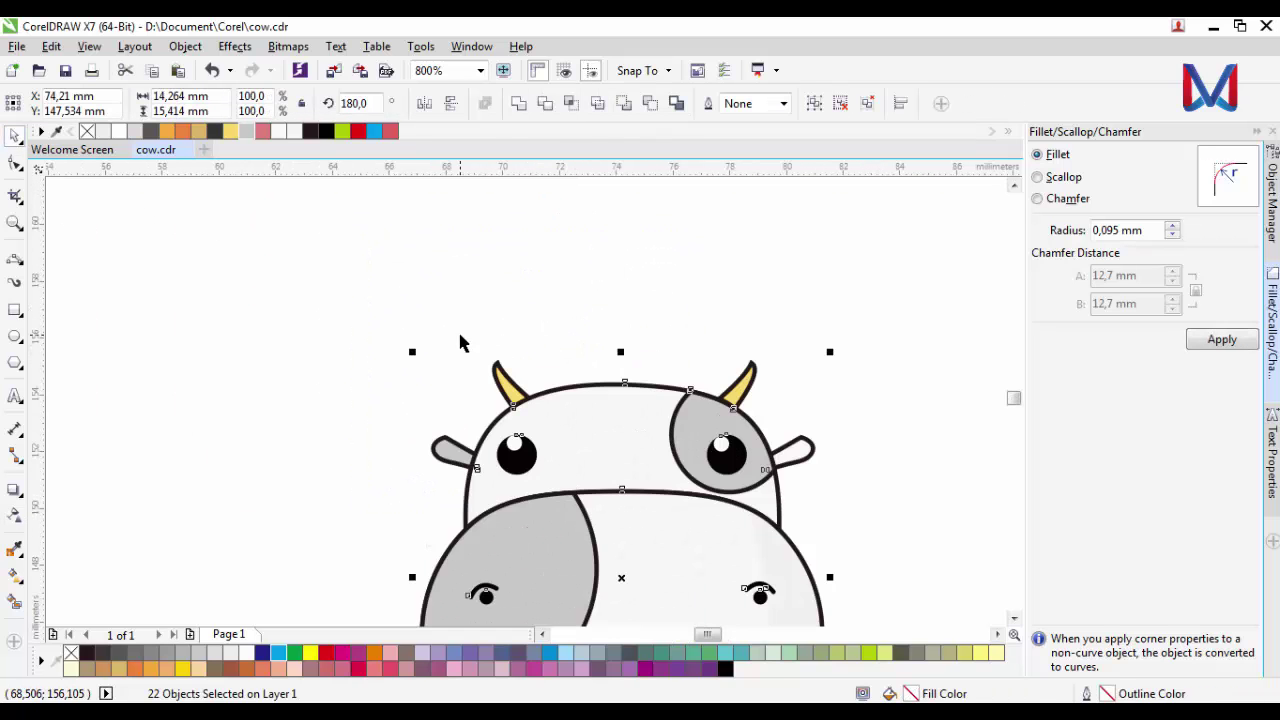
scroll(563, 346, "down", 2)
left_click(365, 370)
scroll(454, 349, "up", 4)
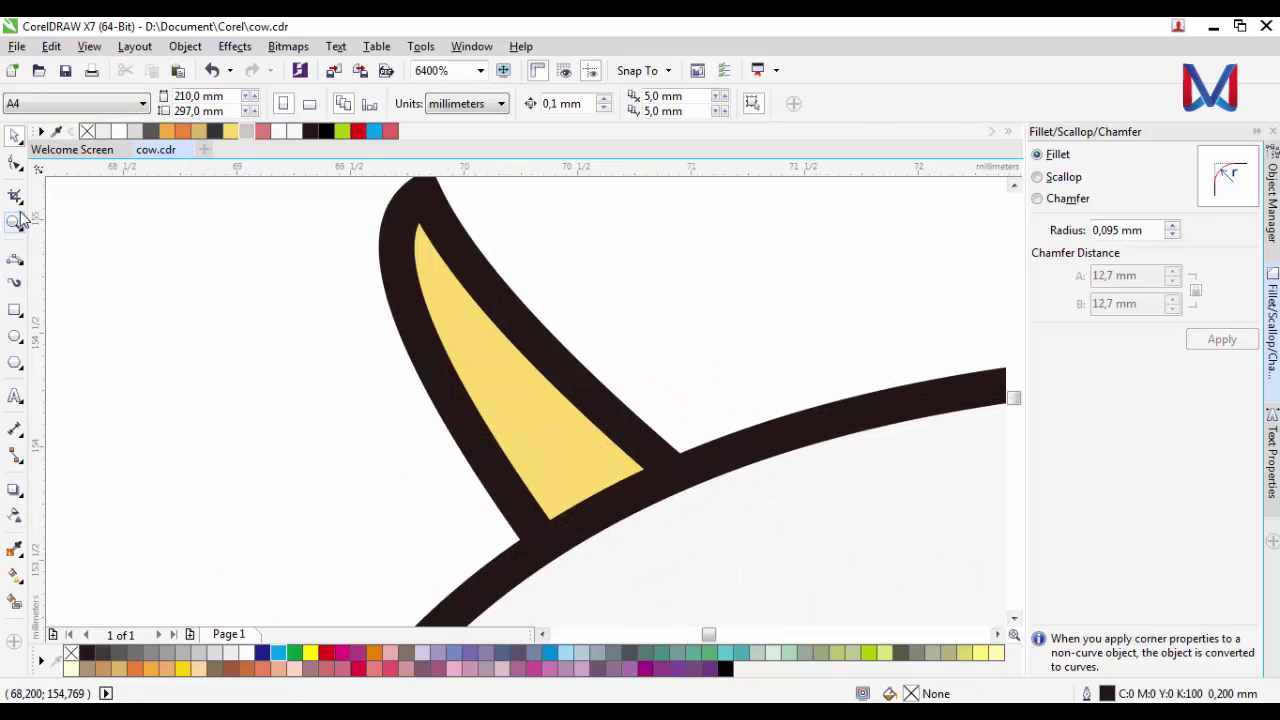
left_click(15, 258)
left_click(419, 229)
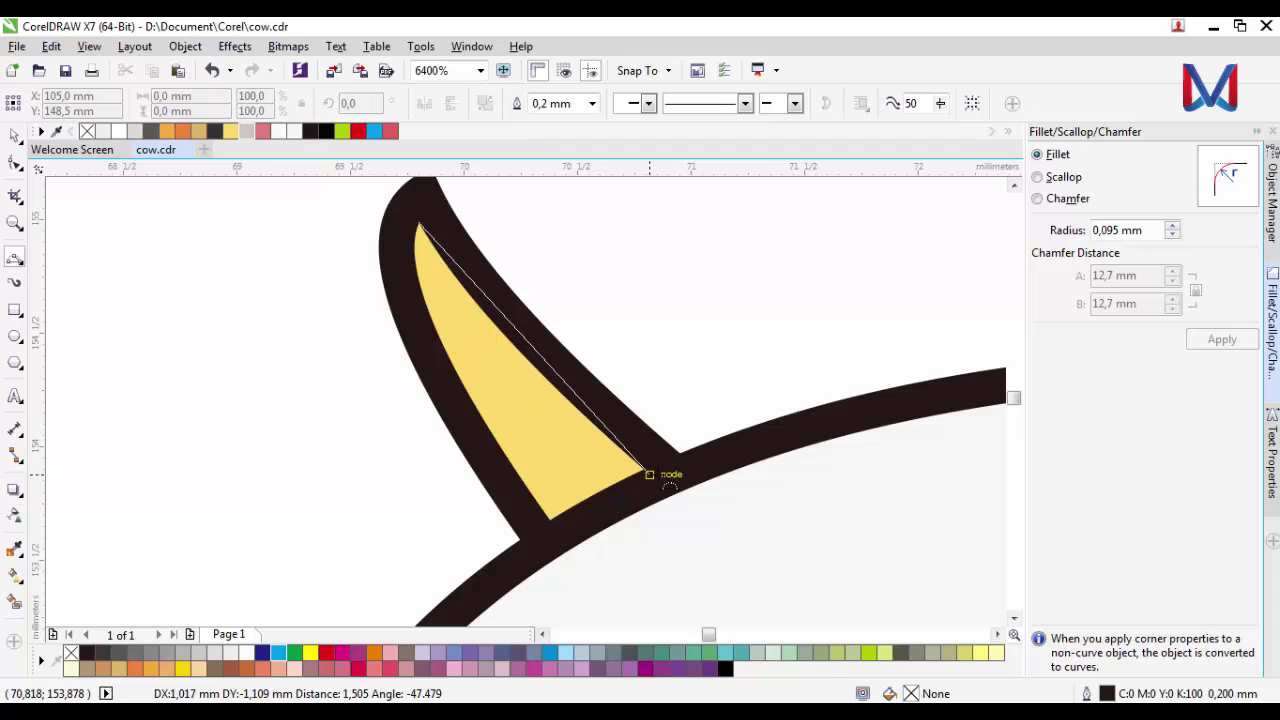
left_click_drag(649, 474, 649, 474)
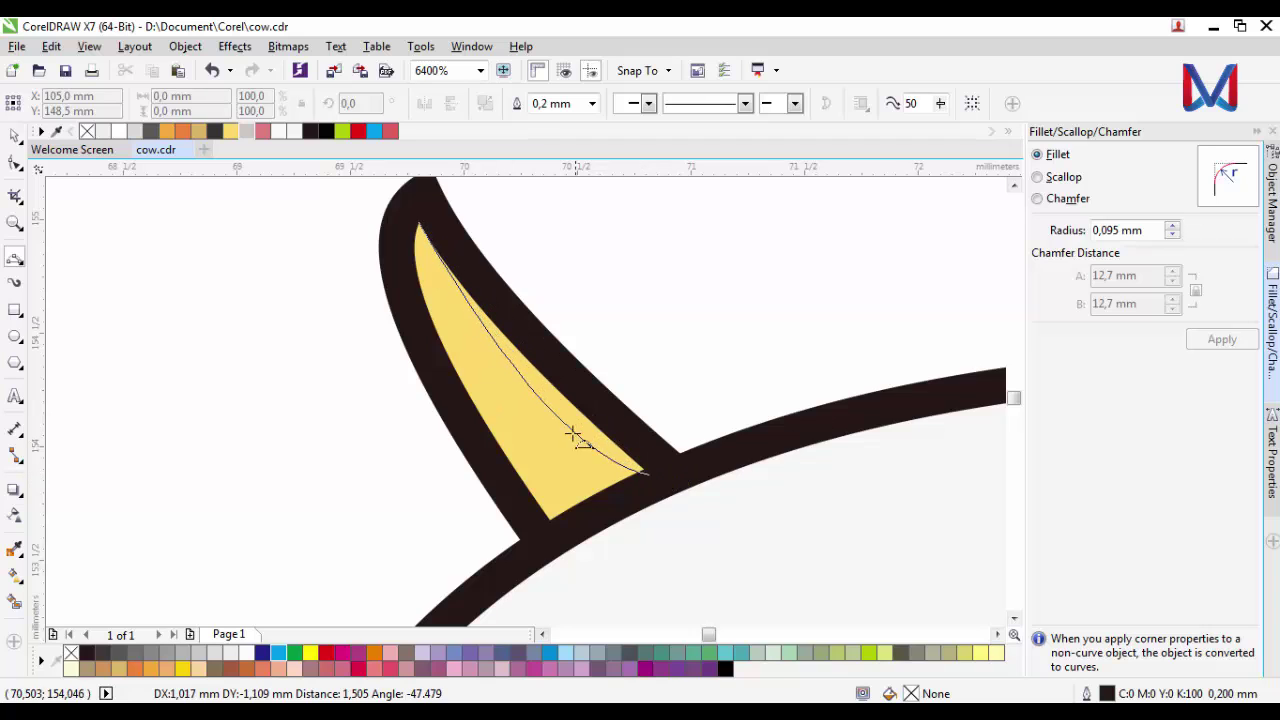
left_click(514, 376)
left_click(18, 599)
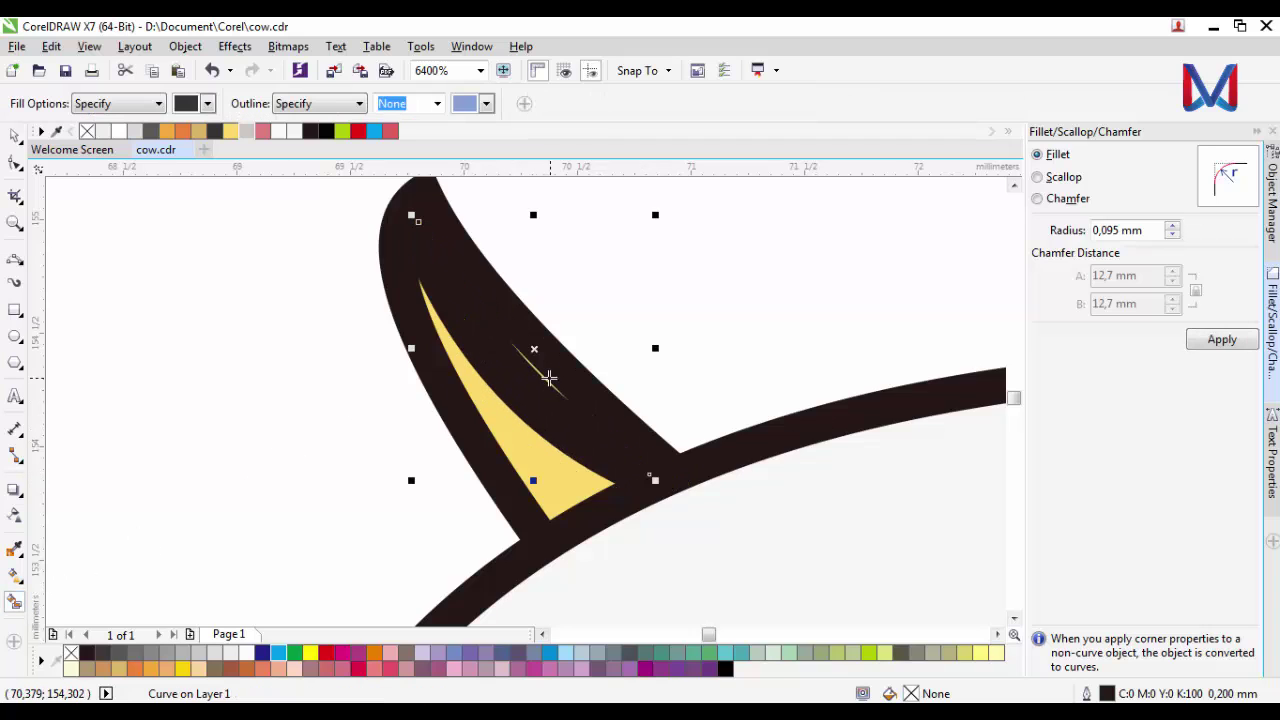
left_click(525, 380)
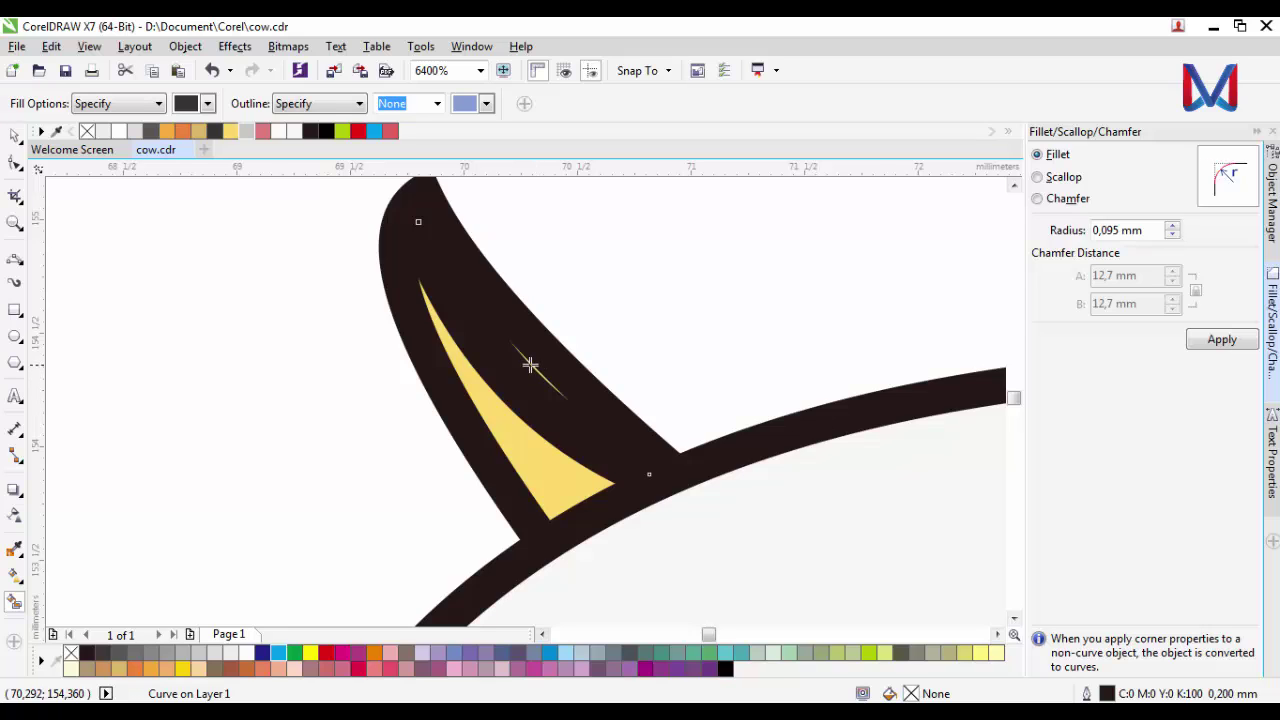
left_click(530, 365)
Draw a 3-point curve along the left horn, from above its tip to past its base, about 1.3 mm by 1.7 mm.
left_click(15, 258)
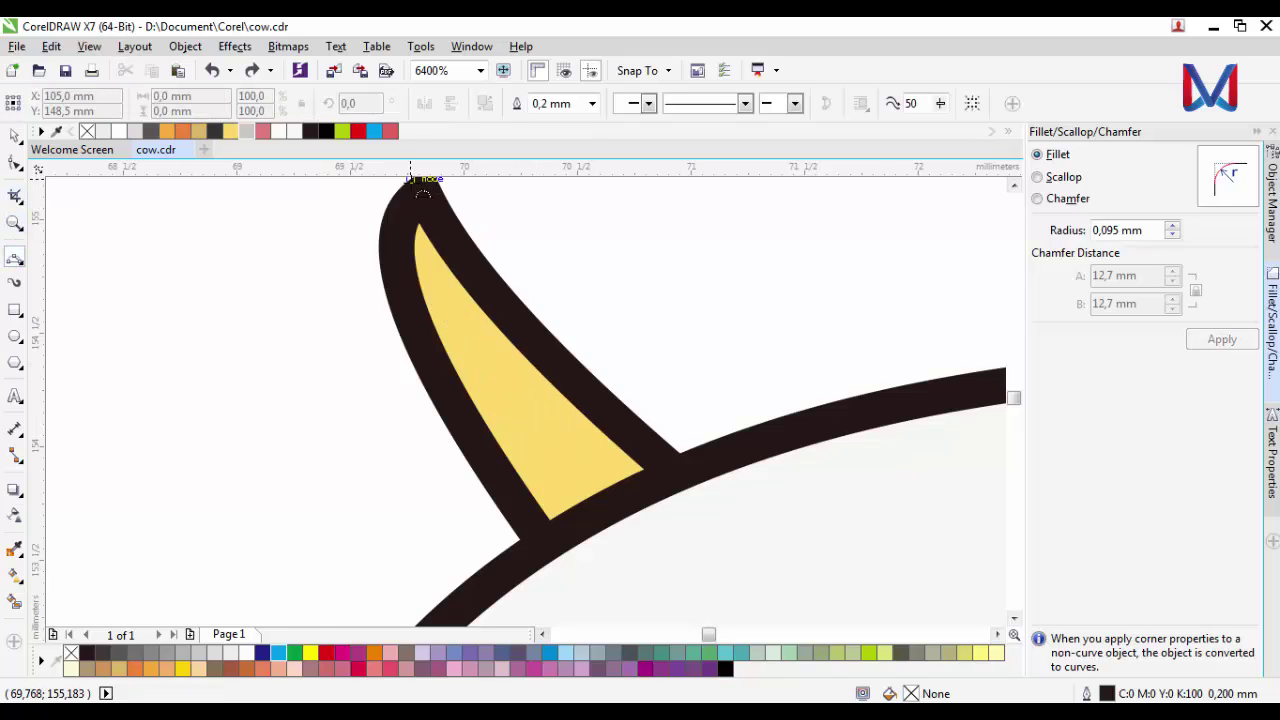
scroll(410, 178, "down", 1)
left_click(388, 211)
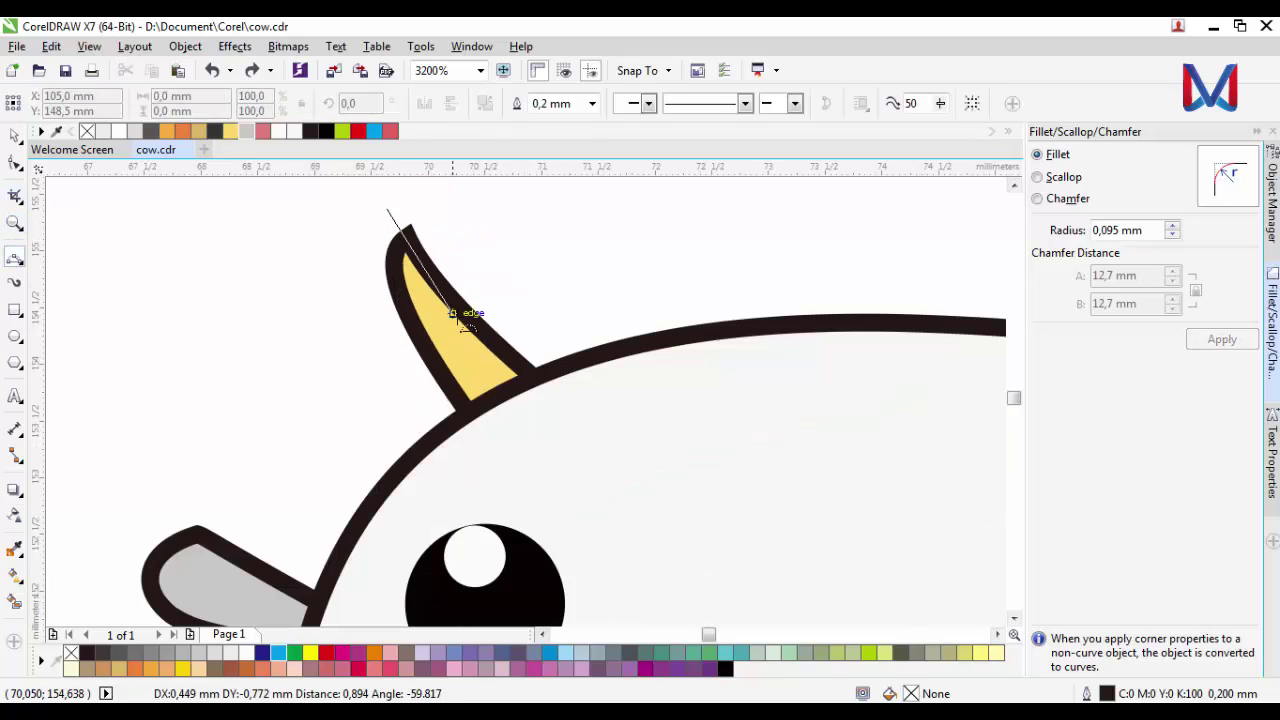
left_click(534, 402)
left_click(459, 340)
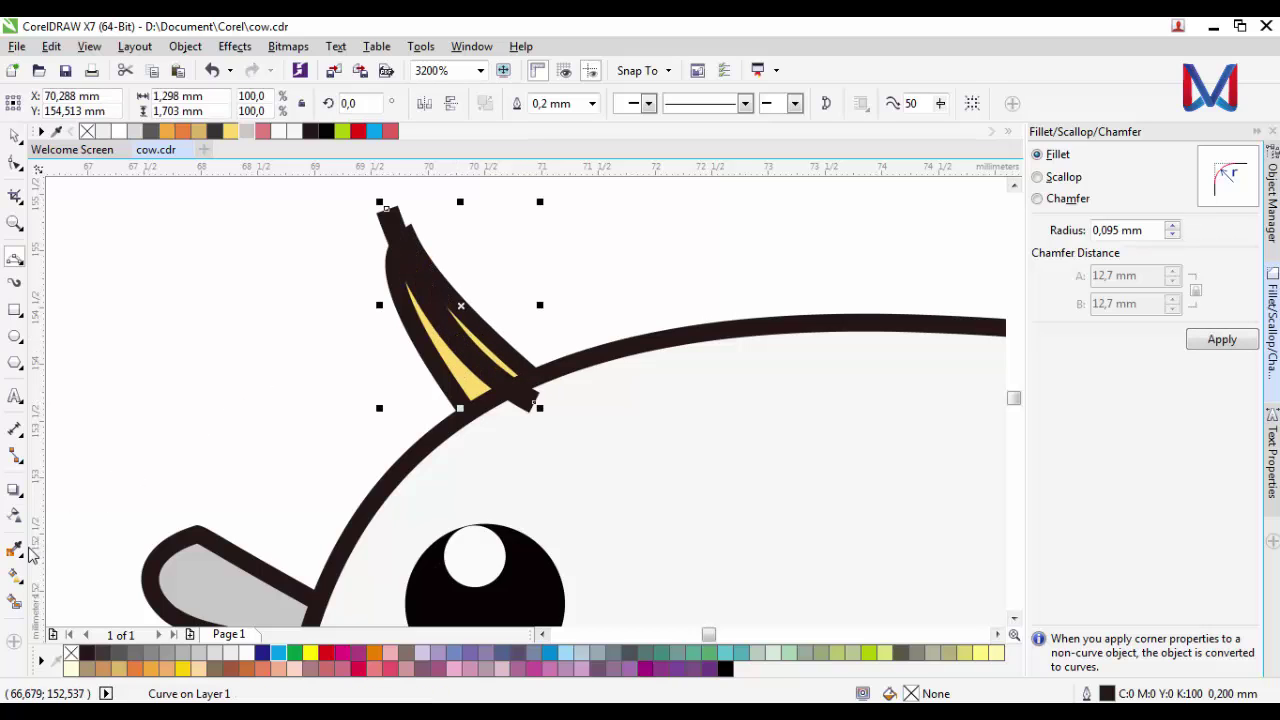
Smart-fill the left horn's inner-side strip with dark grey #333333 and no outline, and delete the guide curve.
left_click(15, 515)
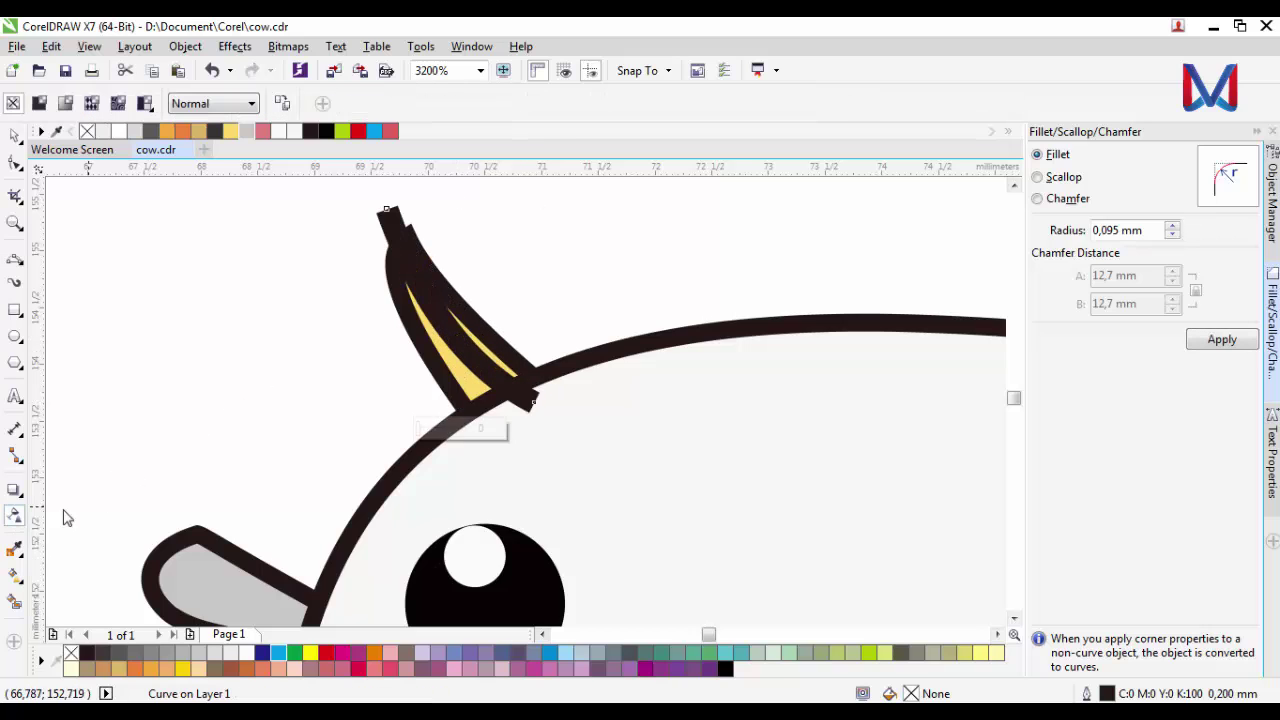
left_click(12, 604)
left_click(480, 359)
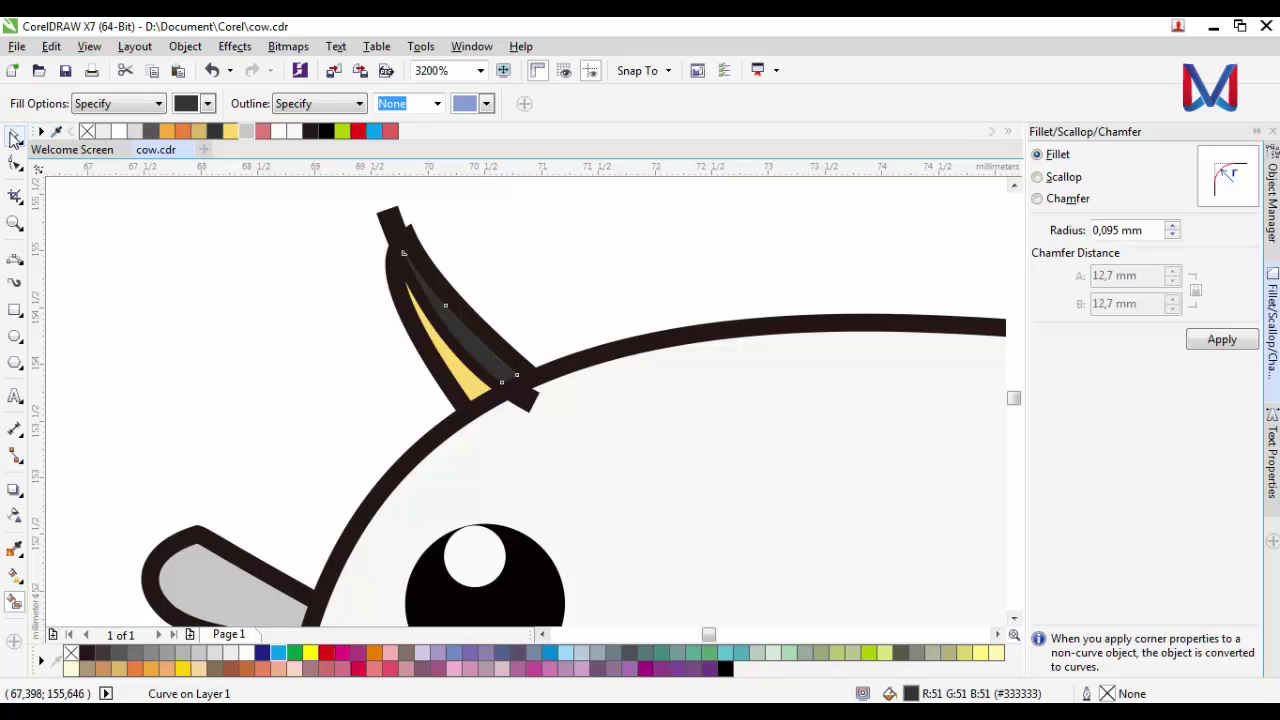
left_click(13, 138)
left_click(533, 404)
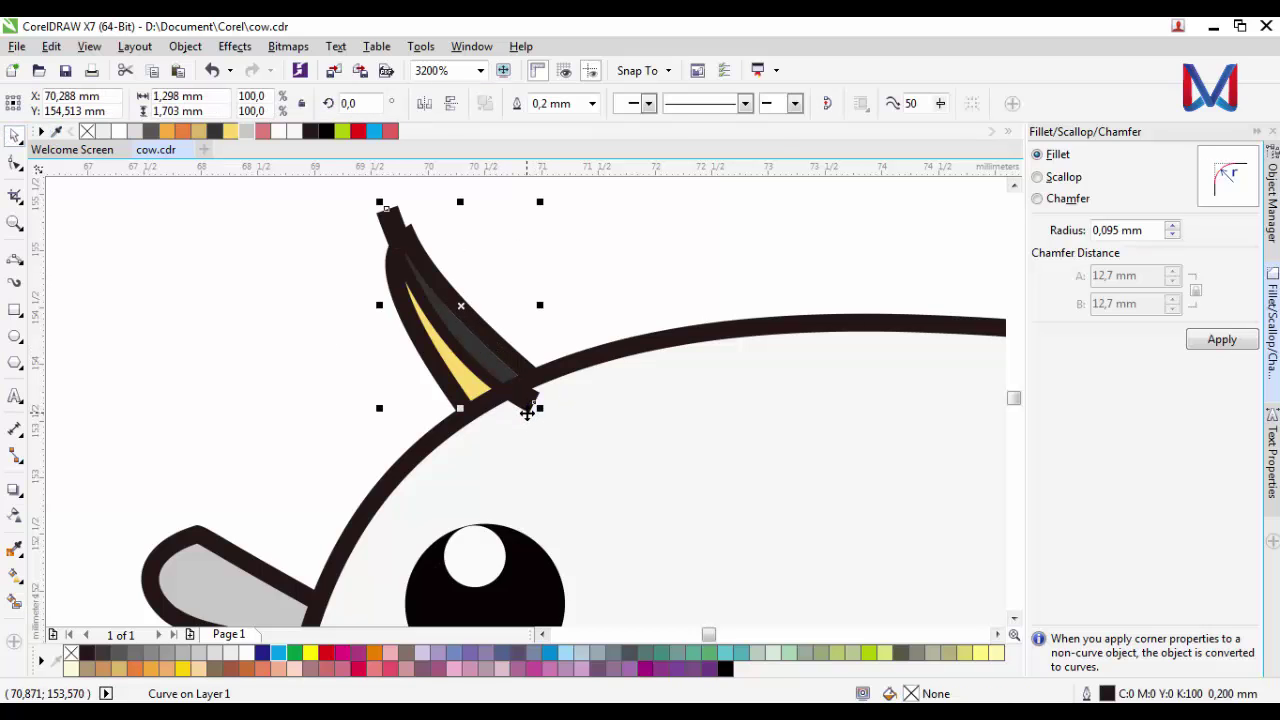
key("Delete")
Apply uniform transparency of 90 to the dark strip inside the left horn.
scroll(471, 318, "up", 1)
left_click(467, 369)
left_click(14, 515)
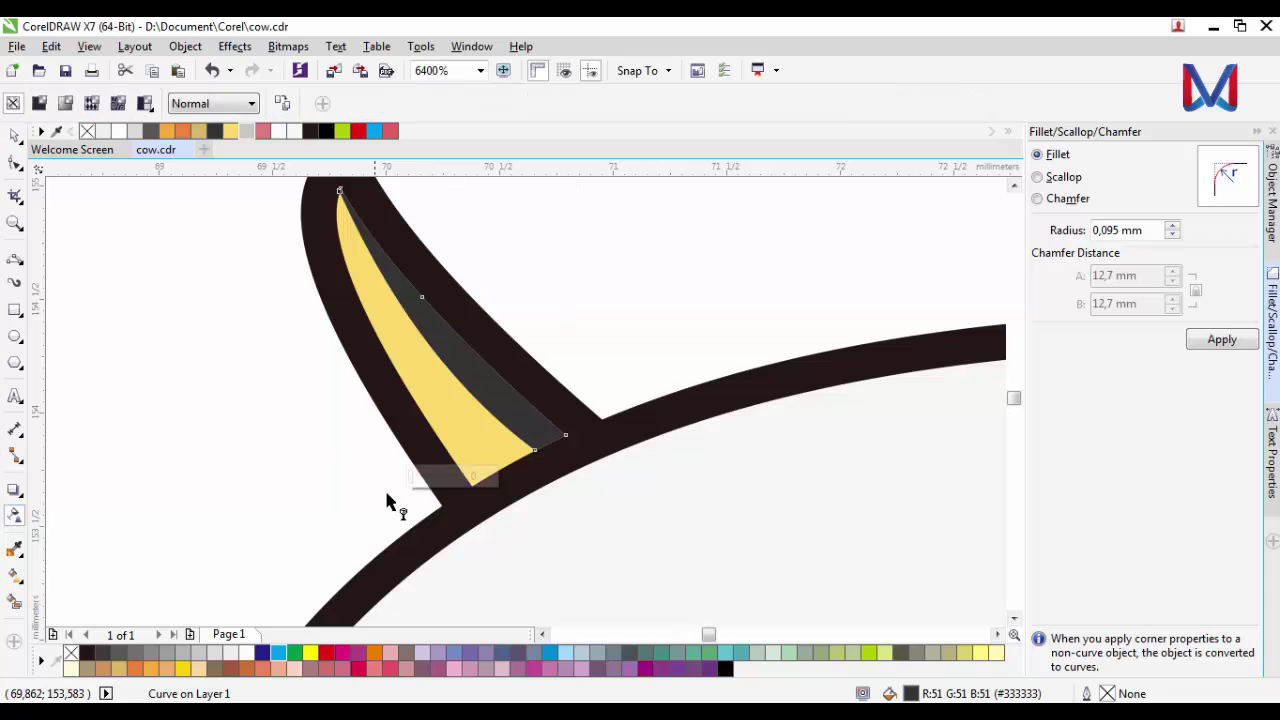
left_click(456, 478)
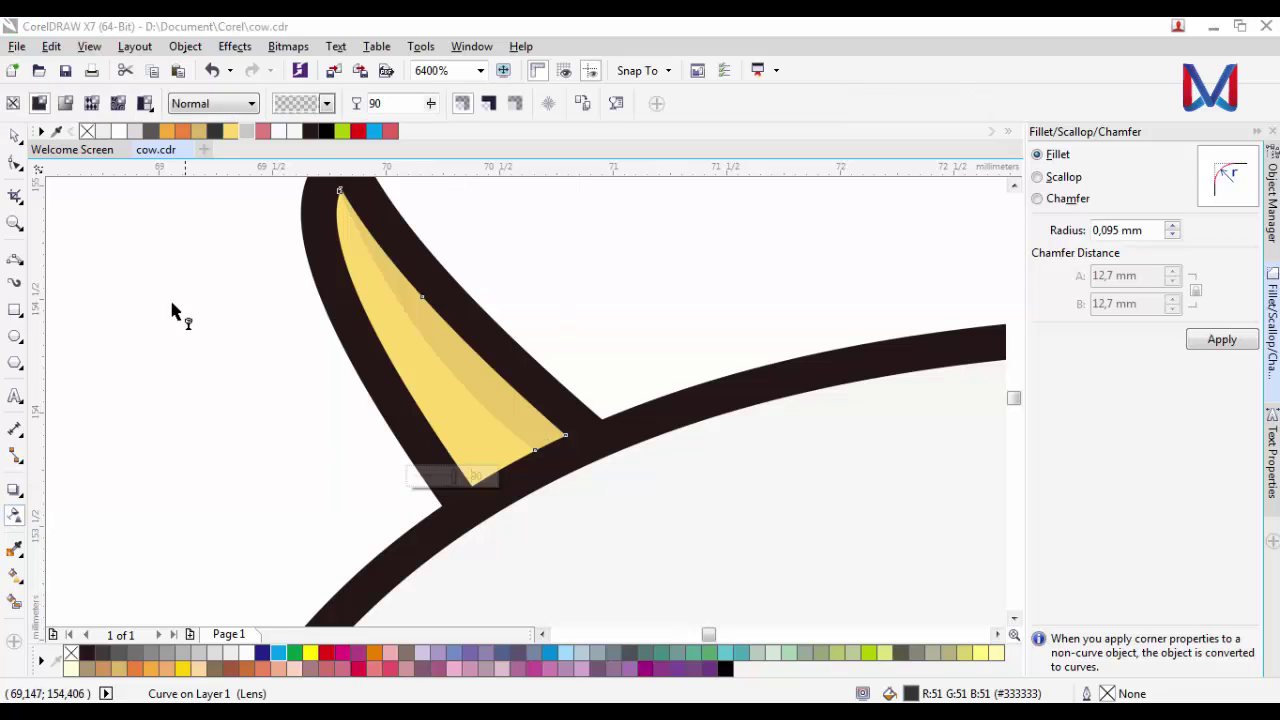
left_click(14, 138)
Draw an off-white ellipse without outline near the left horn's tip, about 0.1 mm by 0.15 mm, rotated about 23 degrees.
scroll(378, 425, "down", 2)
scroll(400, 408, "up", 2)
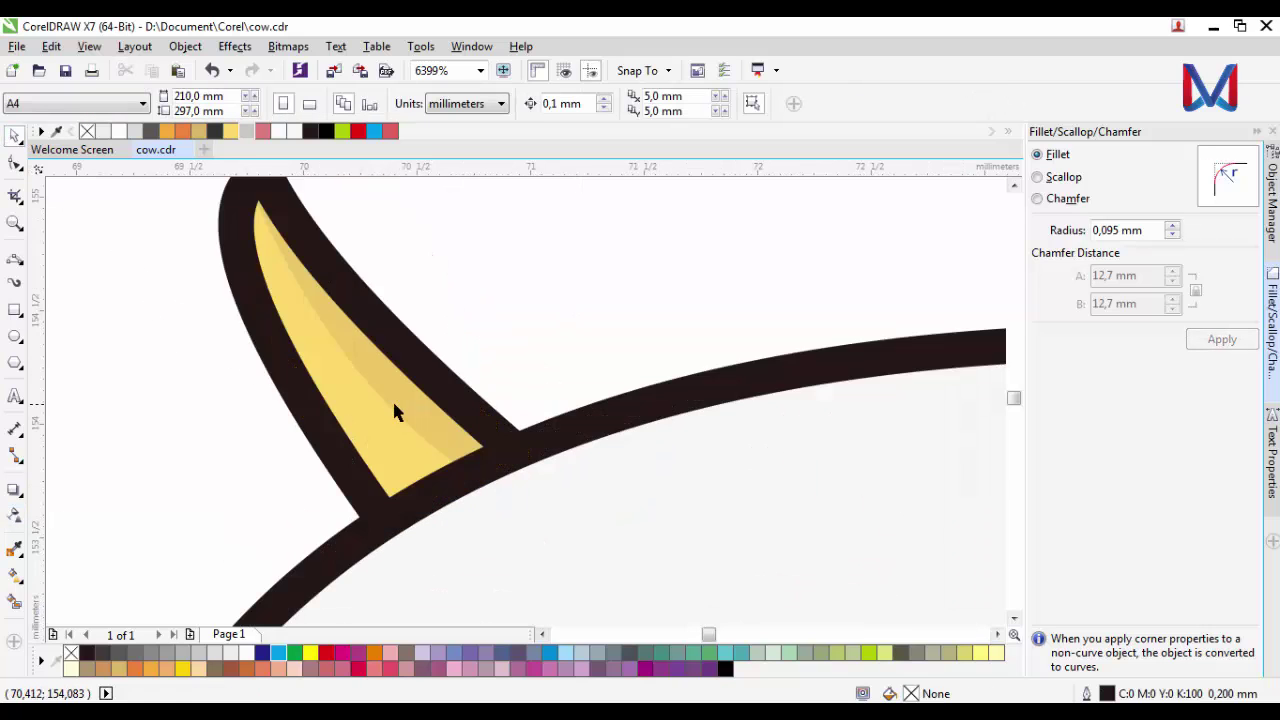
left_click(14, 336)
left_click_drag(108, 363, 277, 249)
right_click(87, 131)
scroll(286, 283, "up", 1)
left_click(285, 293)
scroll(397, 349, "down", 2)
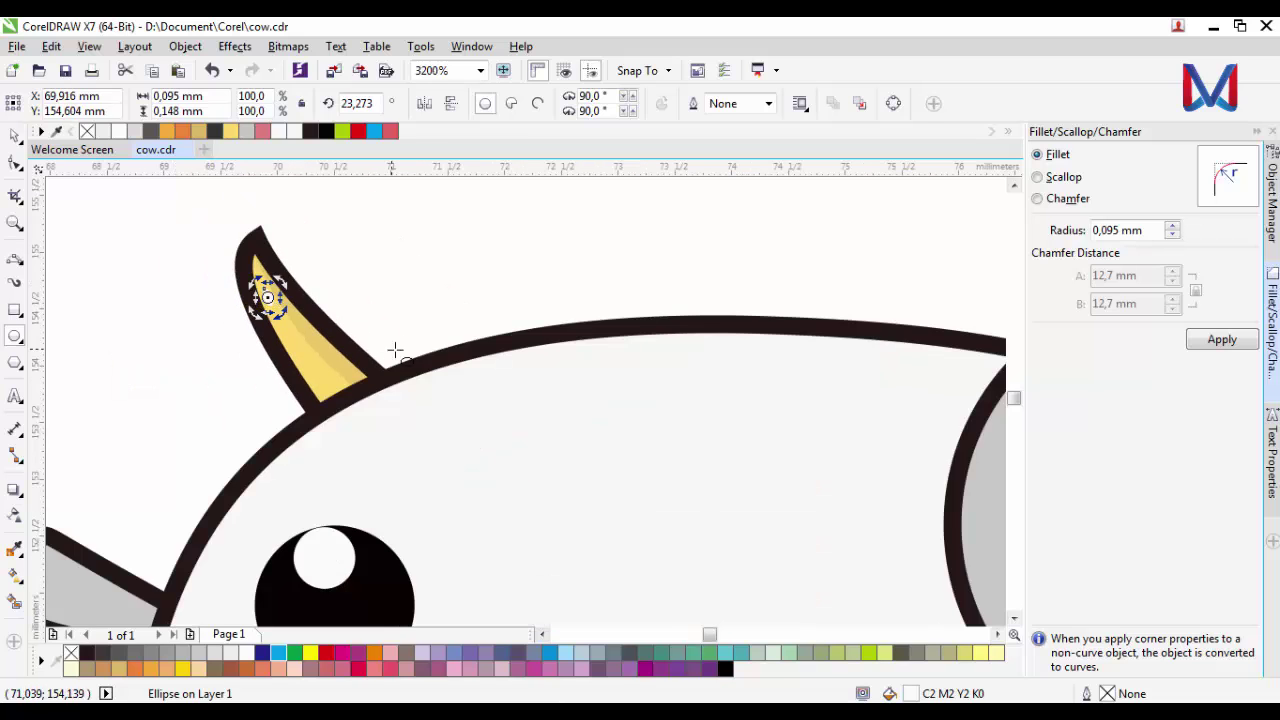
scroll(408, 334, "down", 2)
left_click(472, 254)
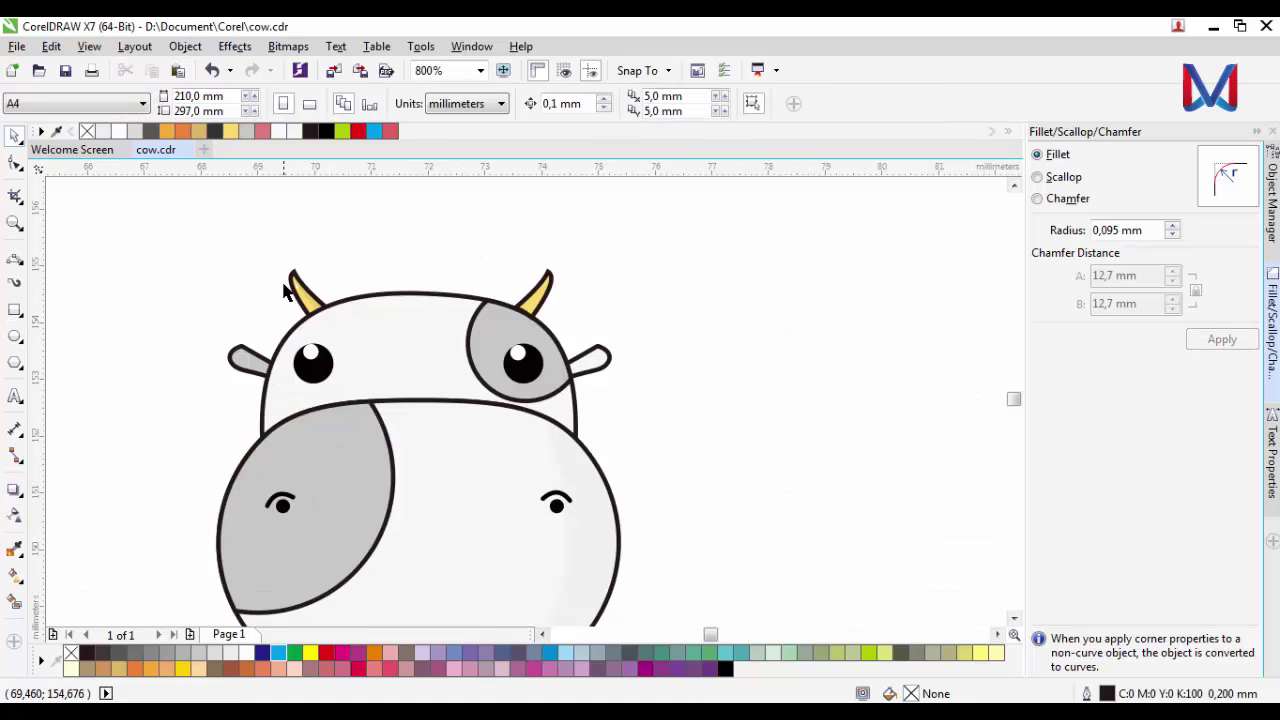
Reshape the left horn's highlight ellipse to about 0.1 mm by 0.19 mm and tilt it to about 29 degrees.
scroll(349, 285, "up", 3)
left_click(350, 285)
scroll(352, 295, "up", 1)
scroll(354, 303, "up", 1)
left_click_drag(334, 333, 349, 372)
scroll(349, 370, "down", 2)
left_click(430, 287)
scroll(344, 342, "down", 2)
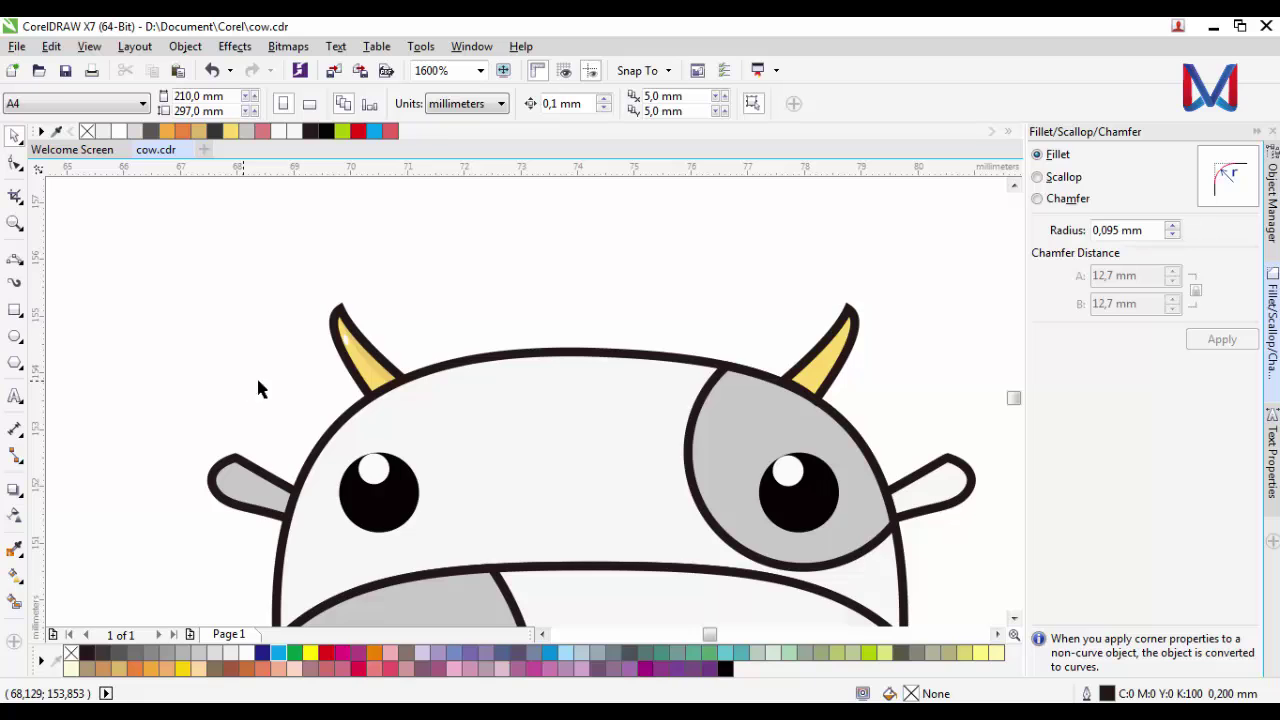
Place a smaller copy of the highlight ellipse, about 0.04 mm by 0.08 mm, just below it in the left horn.
scroll(349, 343, "up", 3)
left_click(348, 338)
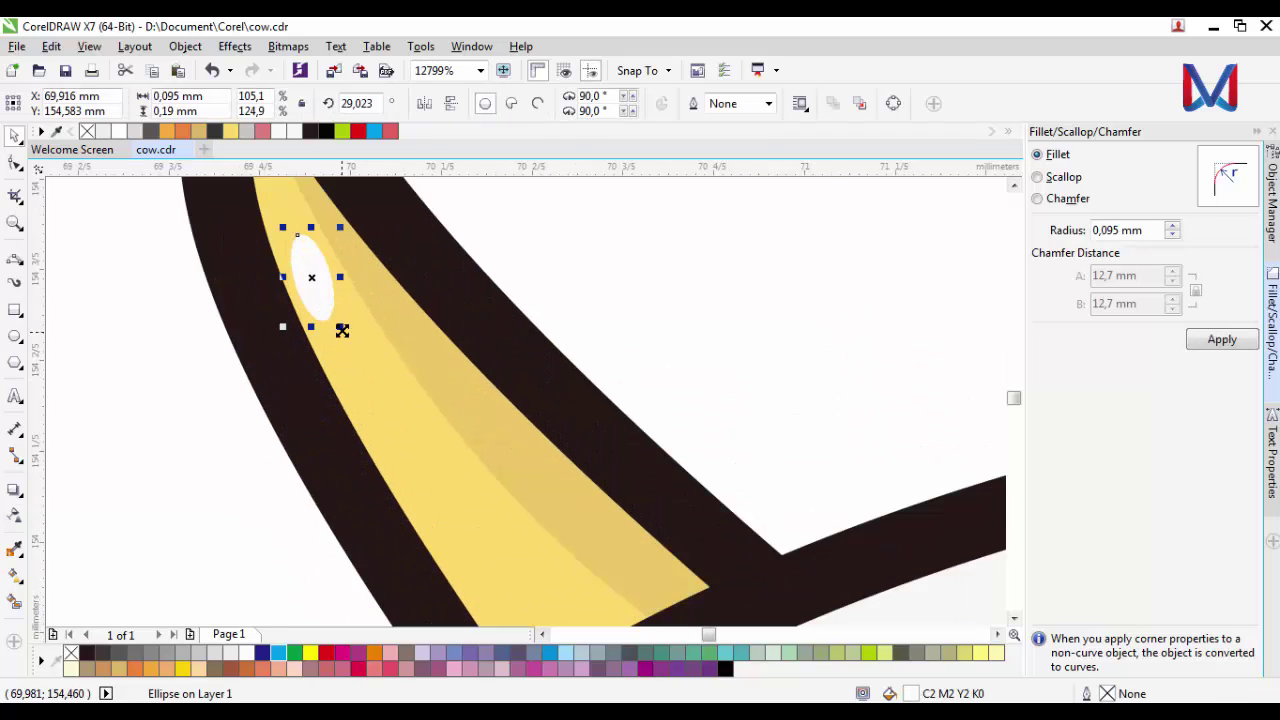
mouse_move(342, 330)
left_mouse_down()
mouse_move(324, 297)
mouse_move(350, 339)
left_mouse_up()
right_click(324, 297)
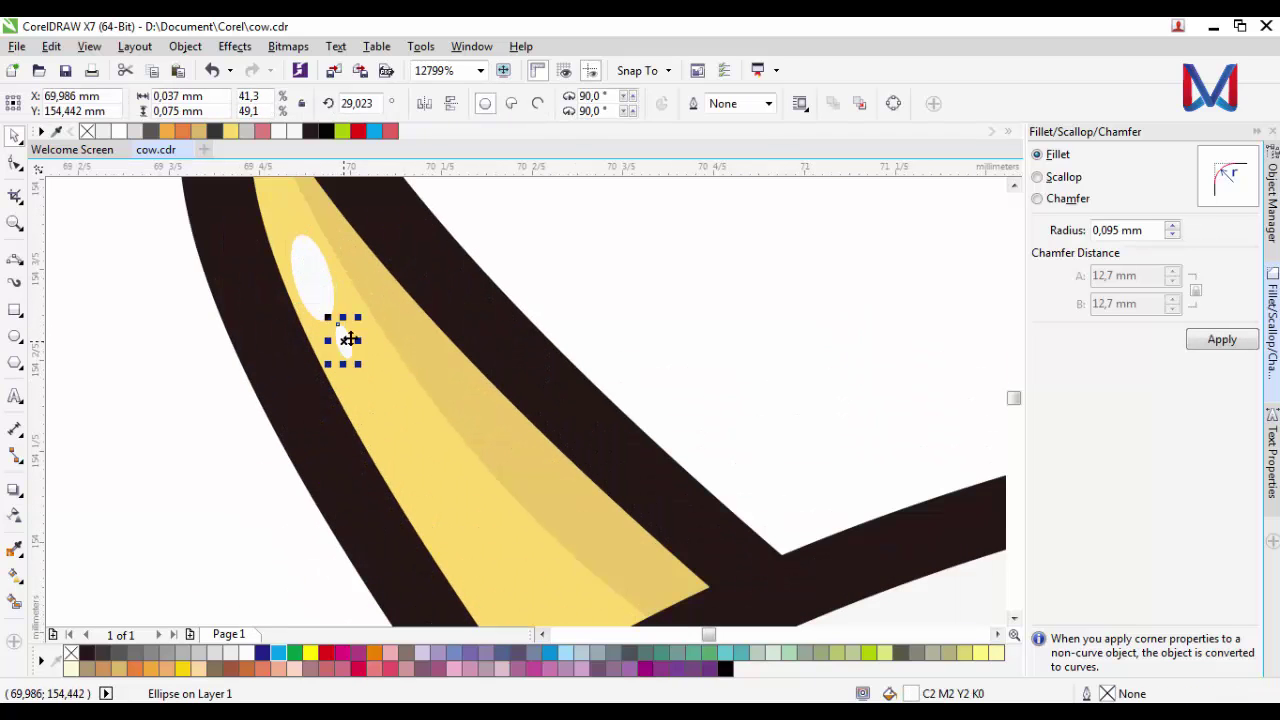
key("Escape")
scroll(399, 351, "down", 3)
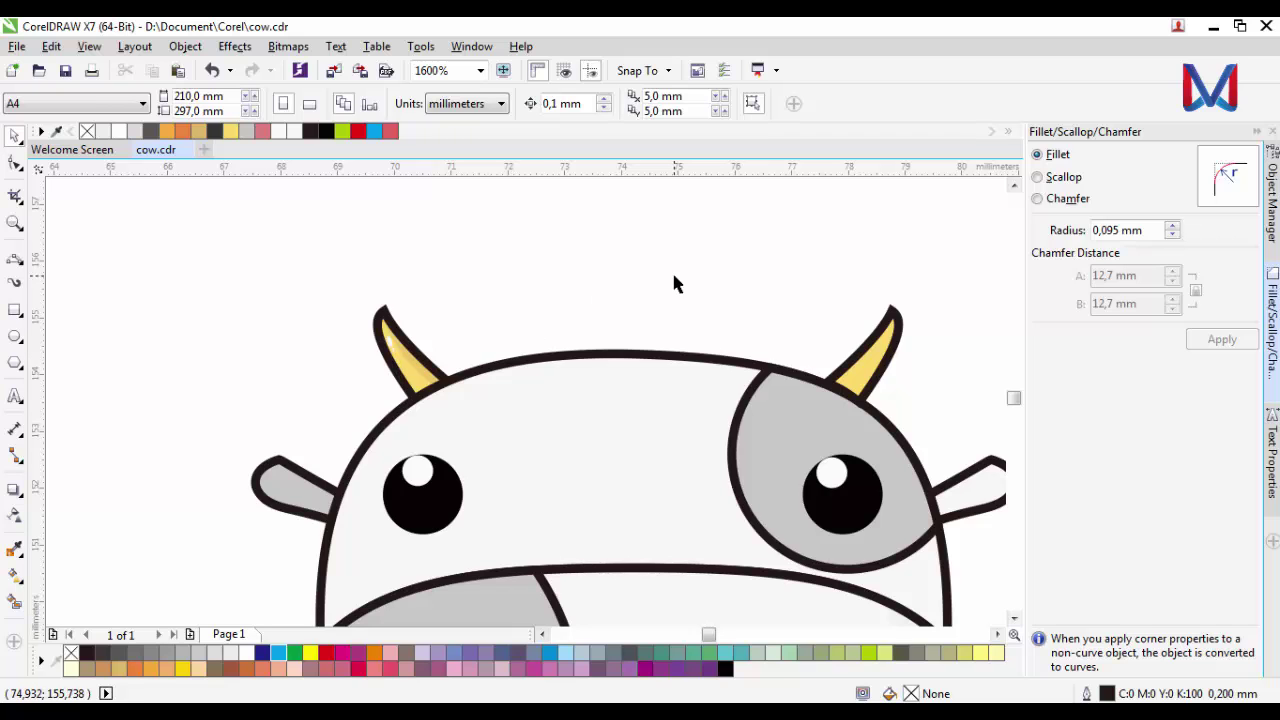
scroll(674, 284, "down", 1)
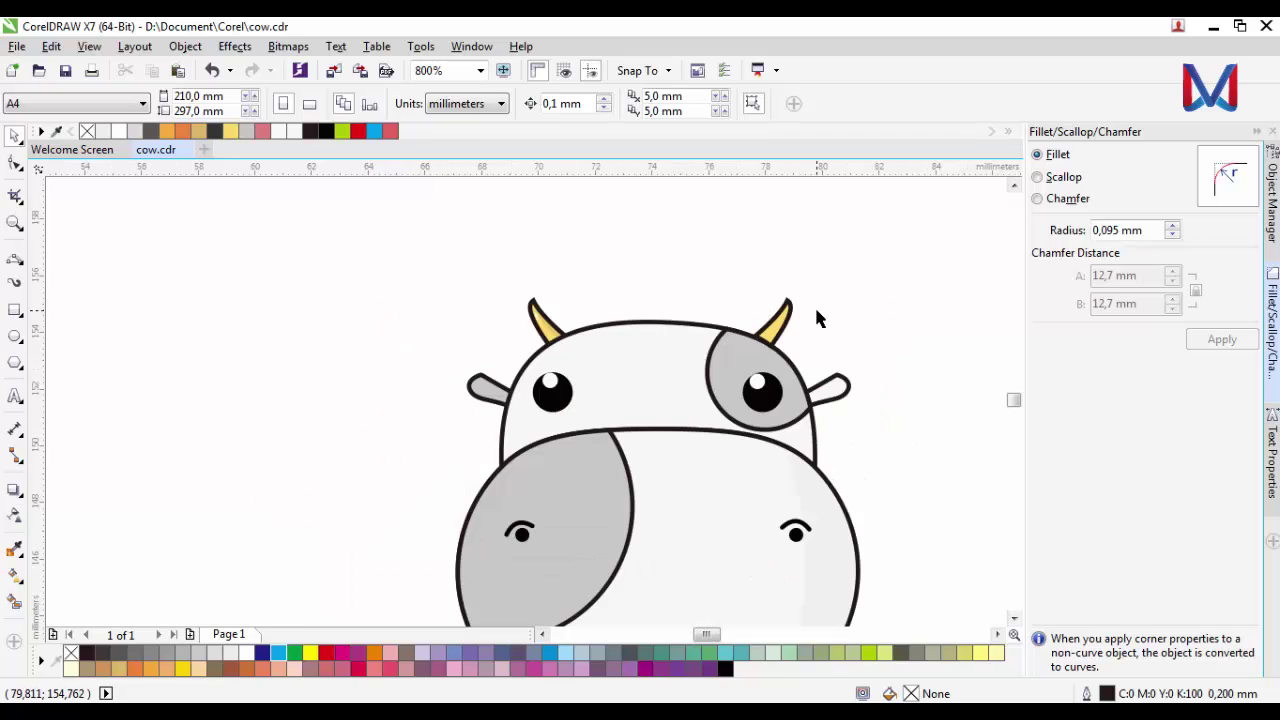
scroll(787, 318, "up", 1)
scroll(296, 303, "up", 3)
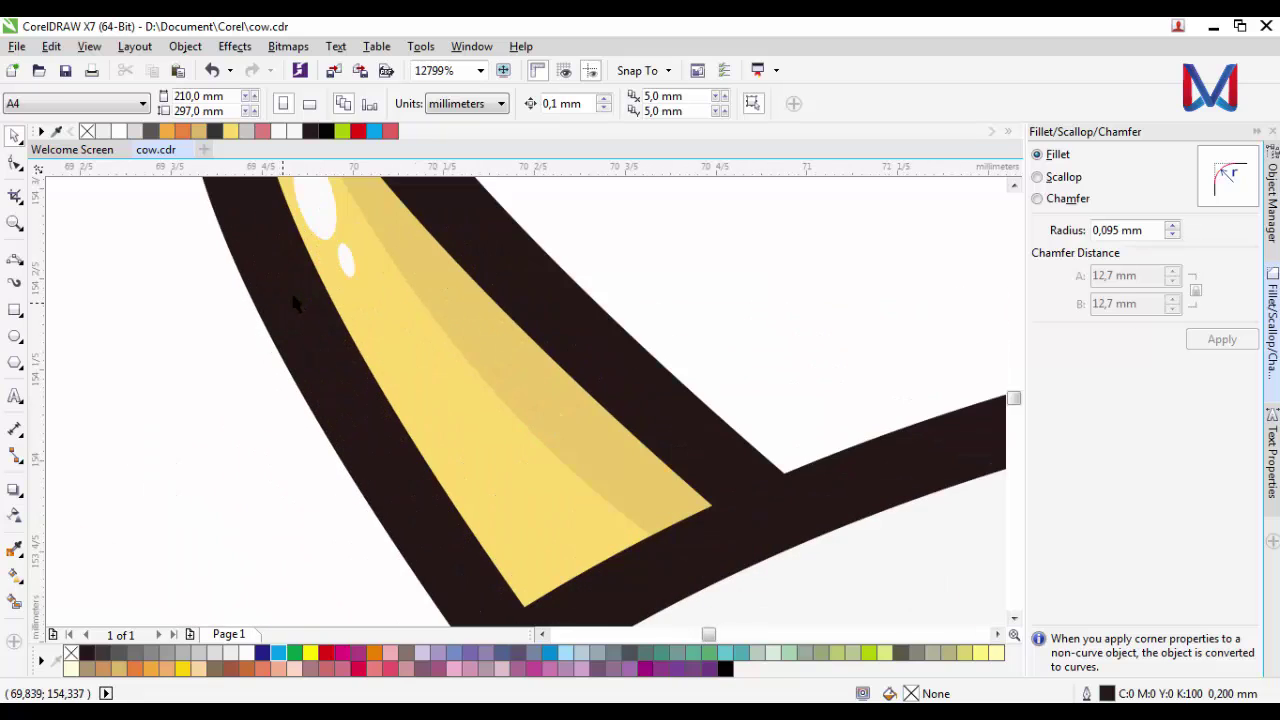
Move the smaller highlight ellipse slightly downward inside the left horn and deselect it.
left_click(346, 266)
scroll(362, 286, "up", 1)
left_click_drag(354, 272, 355, 335)
scroll(364, 335, "down", 2)
left_click(493, 304)
scroll(433, 347, "down", 2)
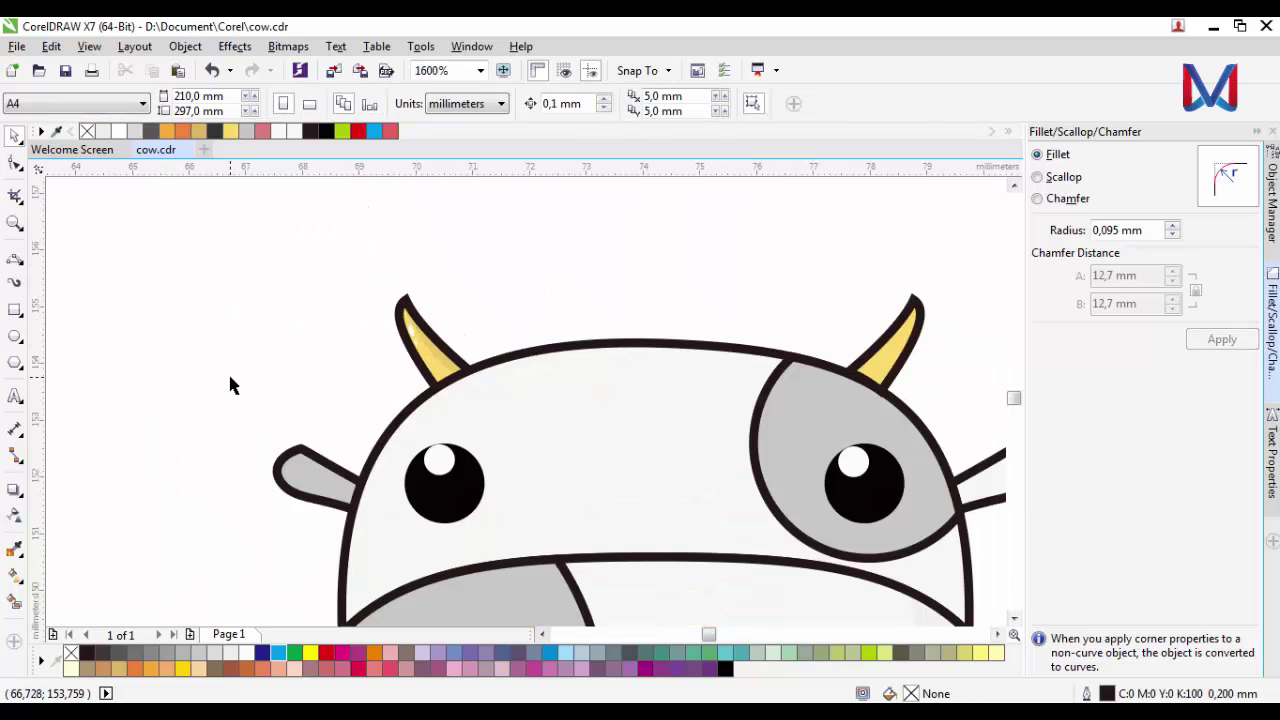
scroll(236, 372, "down", 1)
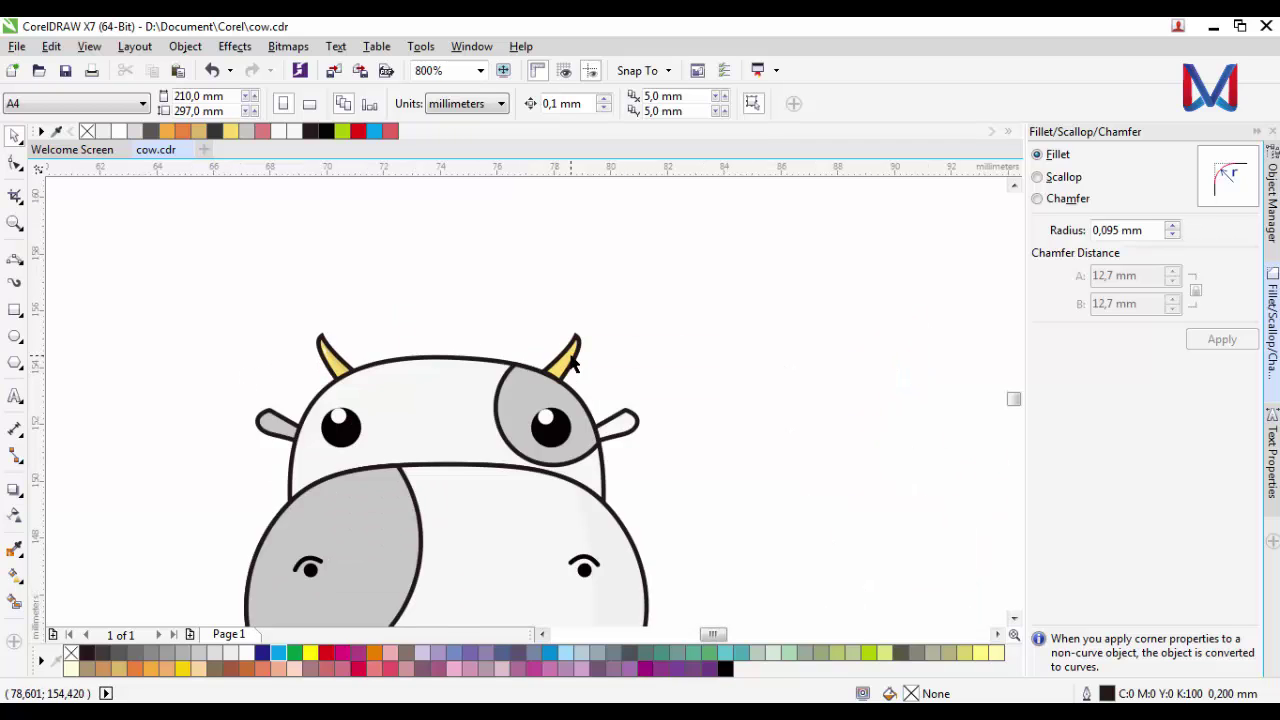
Draw a 3-point curve lengthwise across the right horn, about 1.32 mm wide and 1.36 mm high.
scroll(572, 362, "up", 2)
left_click(14, 258)
scroll(474, 443, "up", 1)
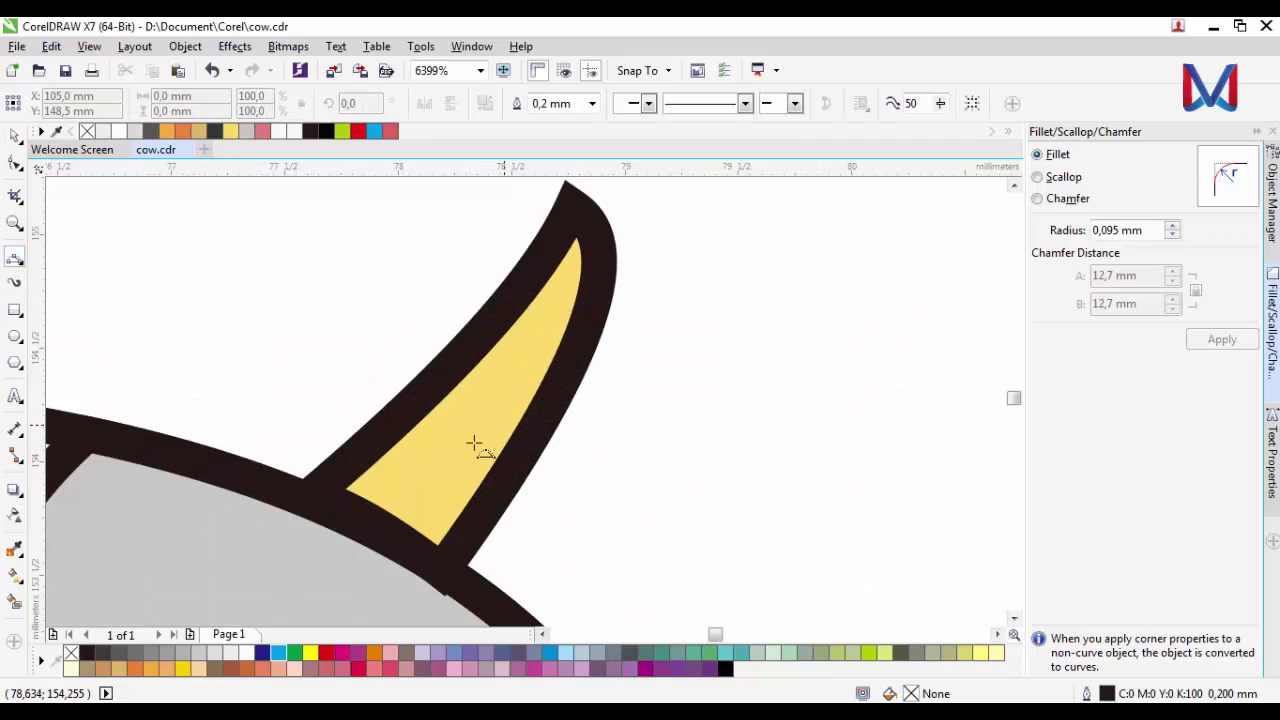
left_click(294, 508)
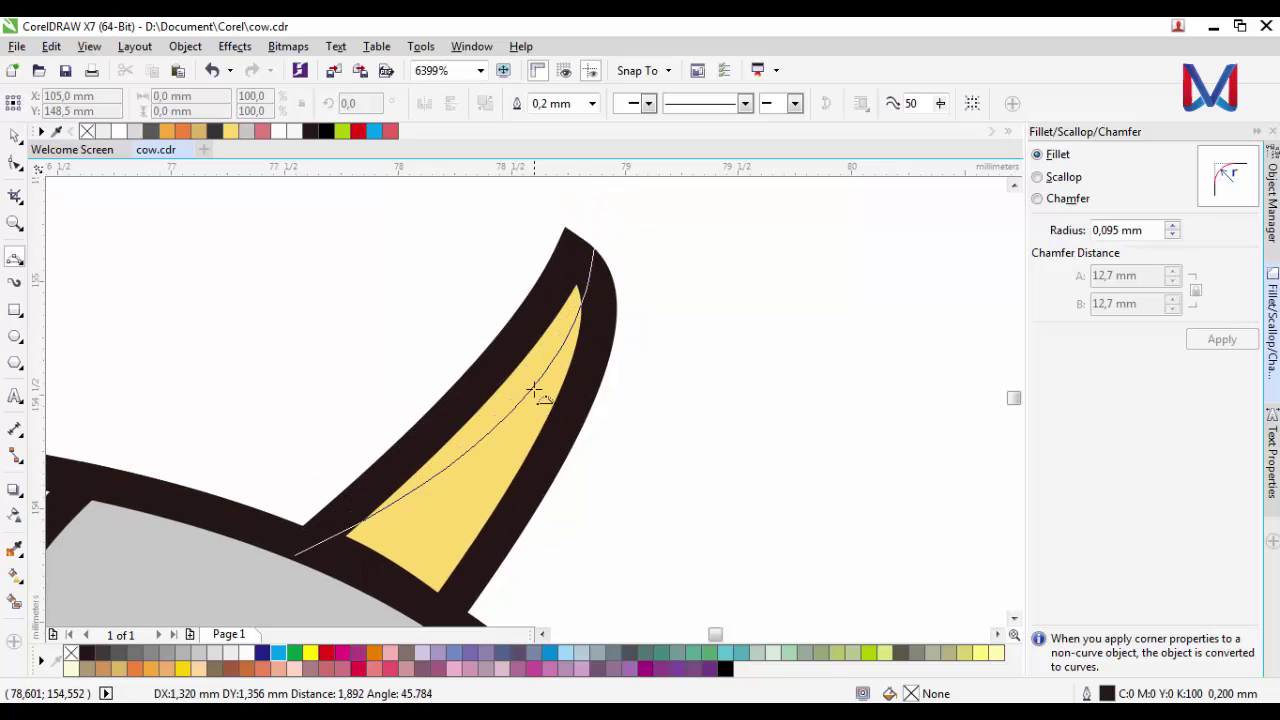
left_click(293, 556)
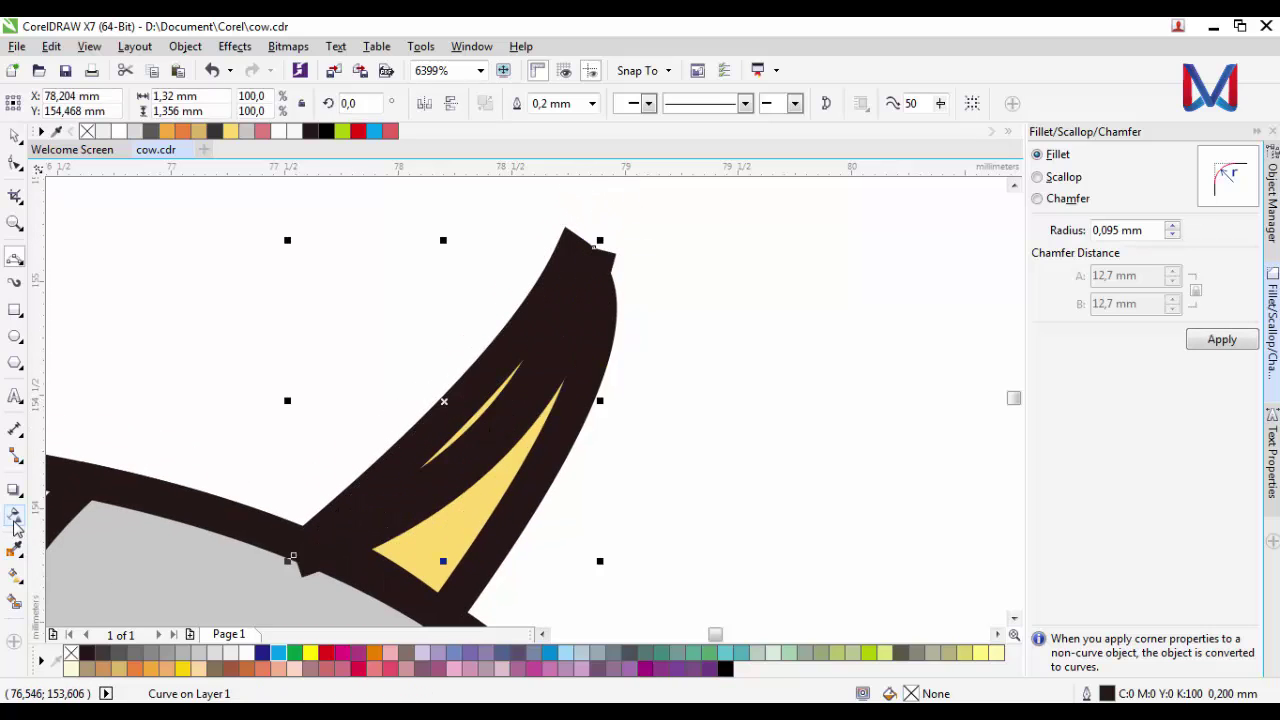
Extend both end nodes of the curve past the right horn's base and tip so it fully crosses the horn.
left_click(14, 601)
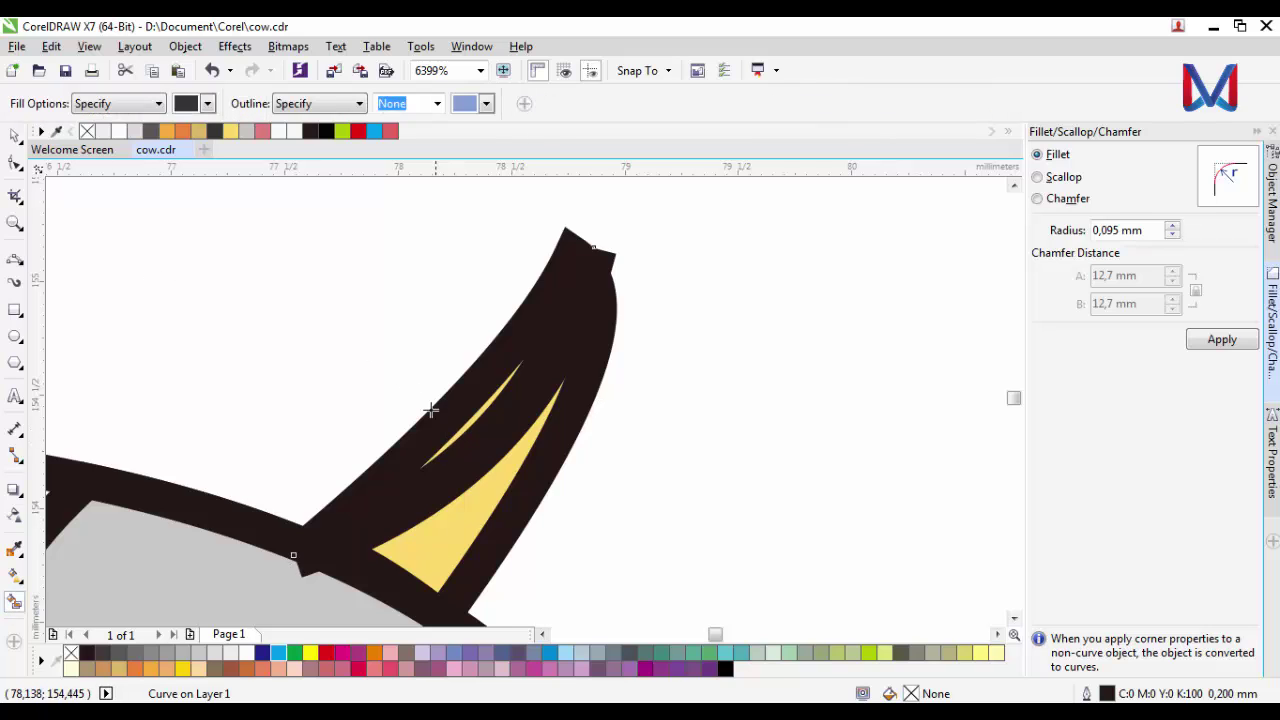
left_click(14, 163)
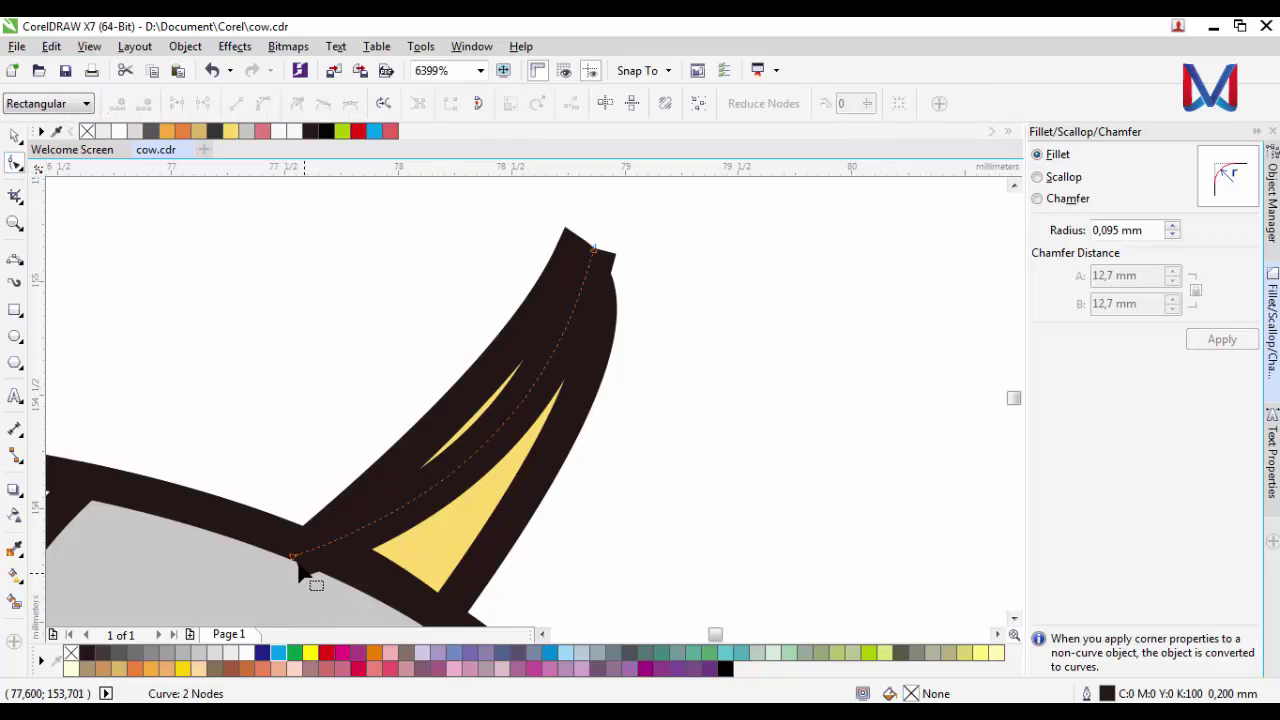
left_click_drag(293, 556, 267, 582)
left_click(14, 601)
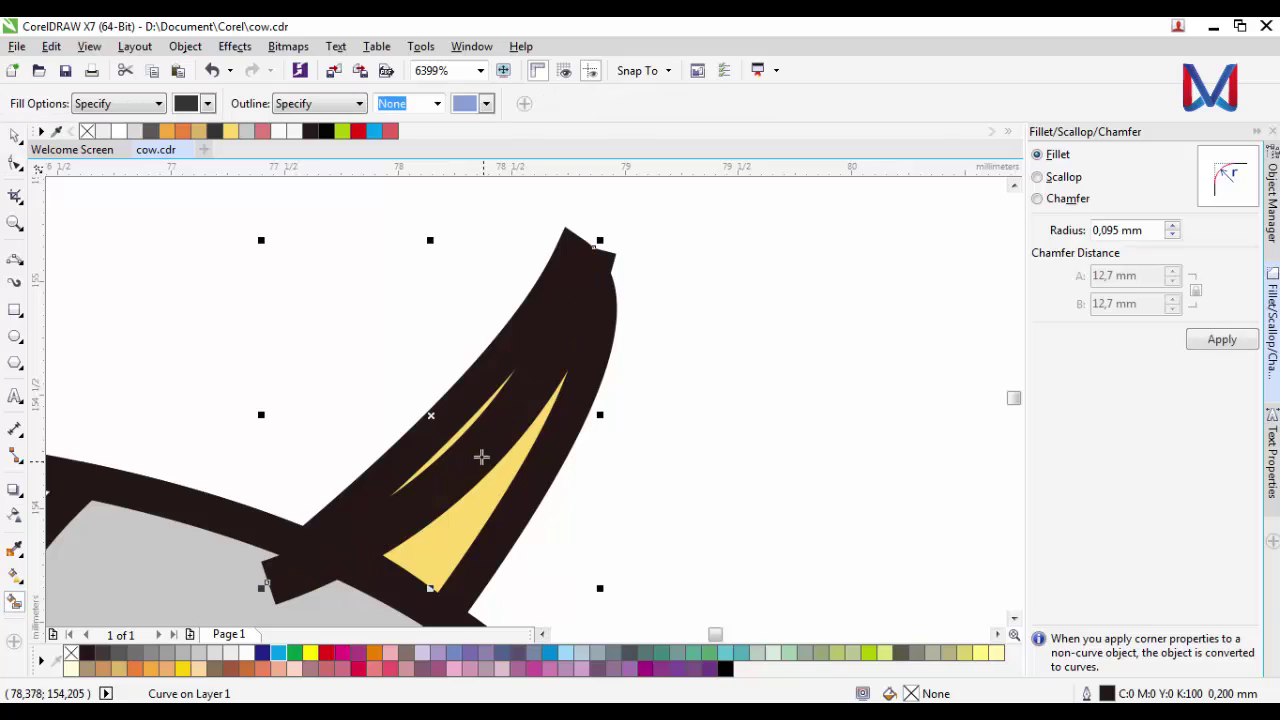
left_click(14, 163)
left_click_drag(595, 255, 650, 192)
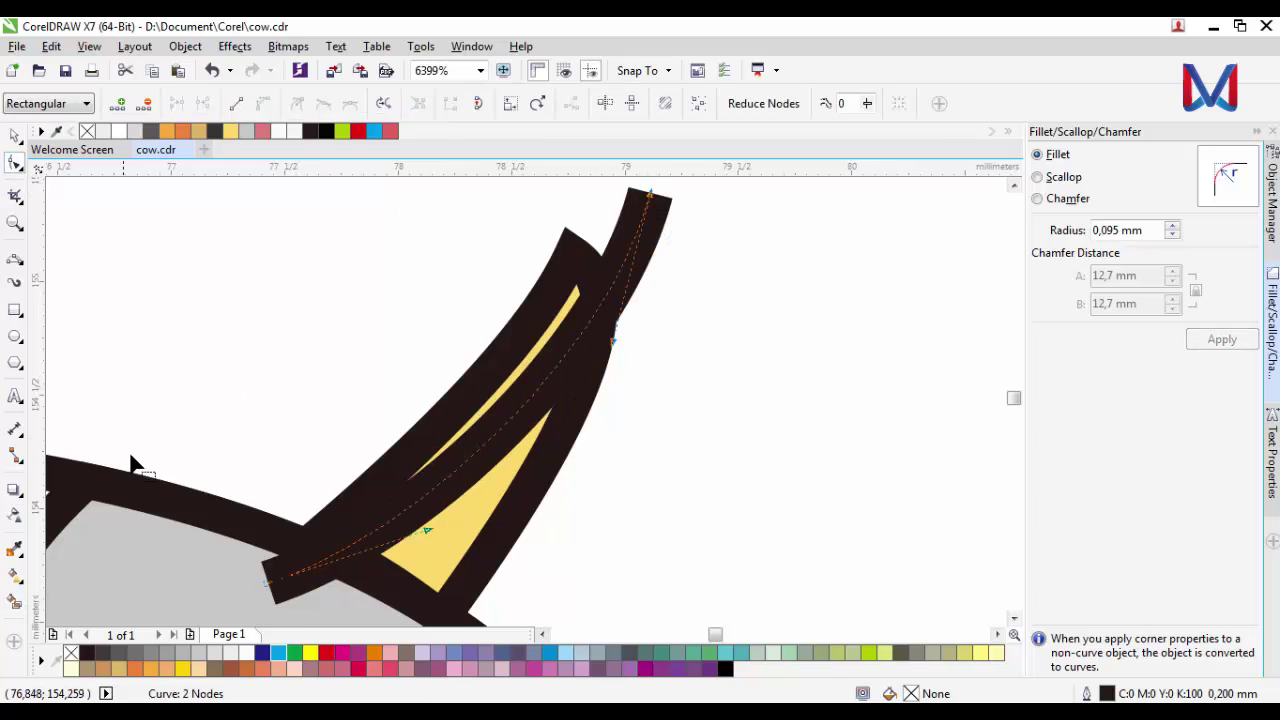
Smart-fill the right horn's outer area beside the curve with dark grey #333333 without outline, and delete the dividing curve.
left_click(16, 601)
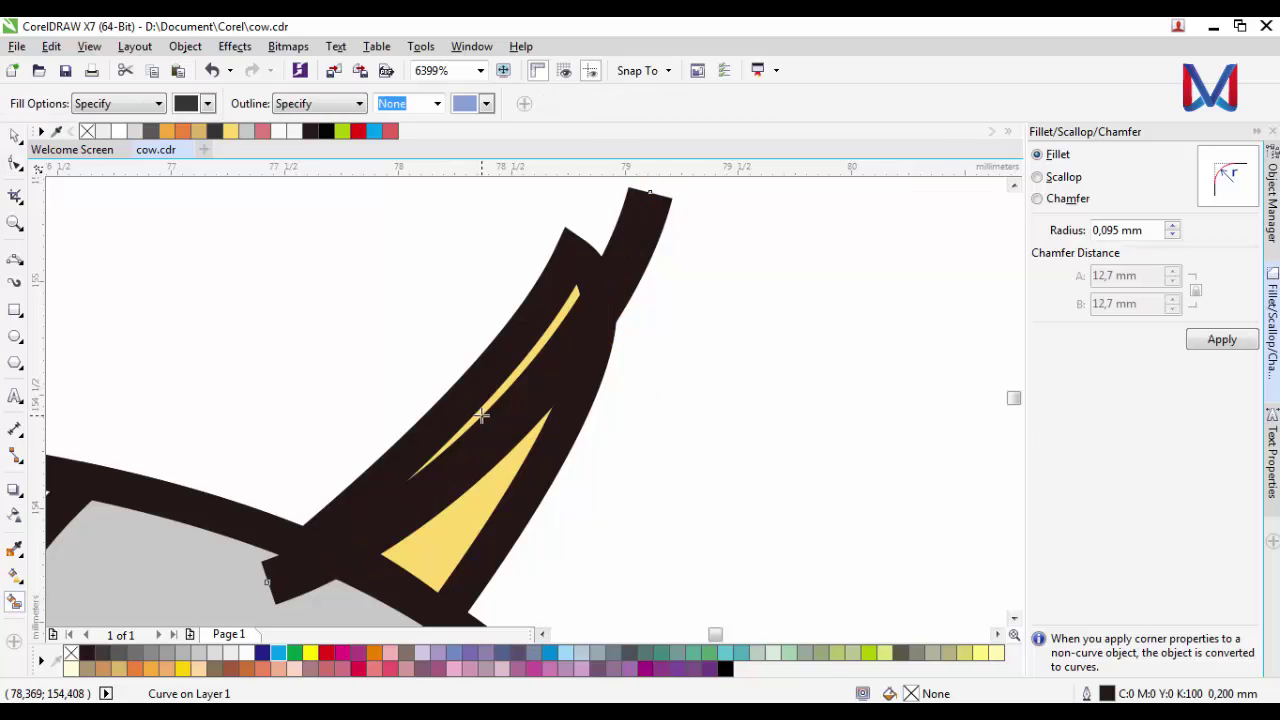
scroll(482, 416, "down", 4)
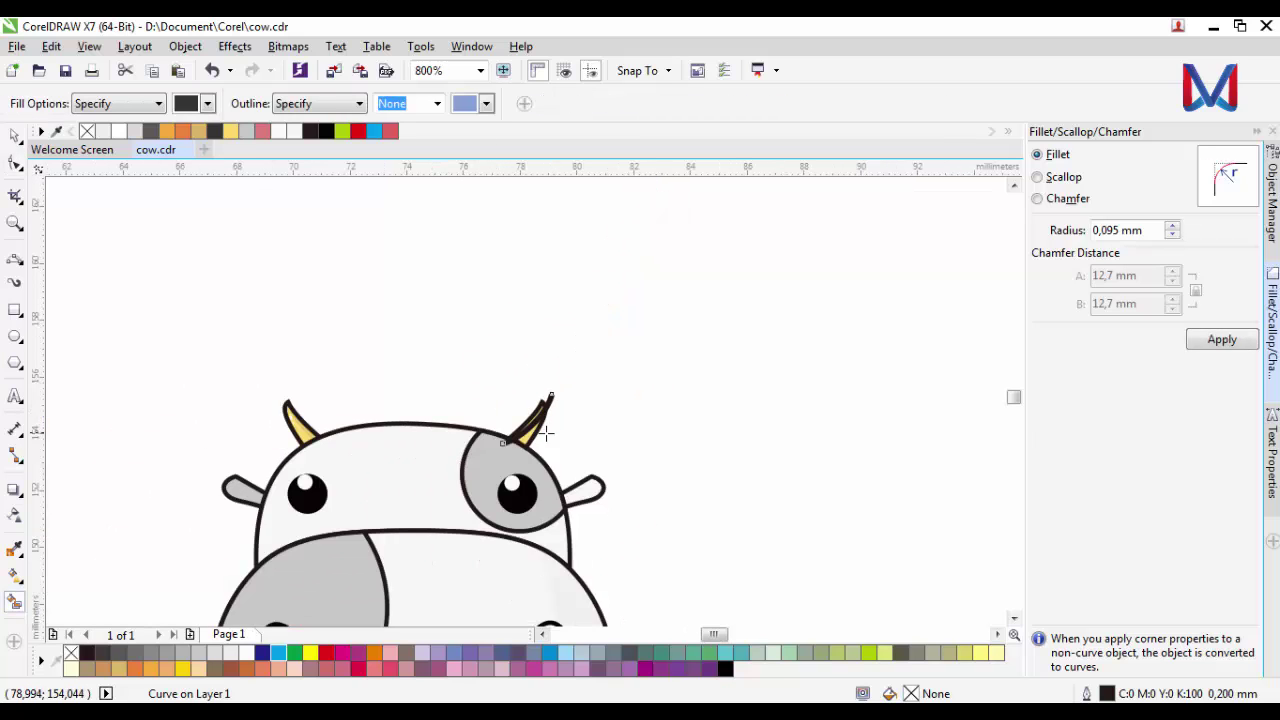
scroll(496, 447, "up", 4)
left_click(495, 453)
key("ctrl+z")
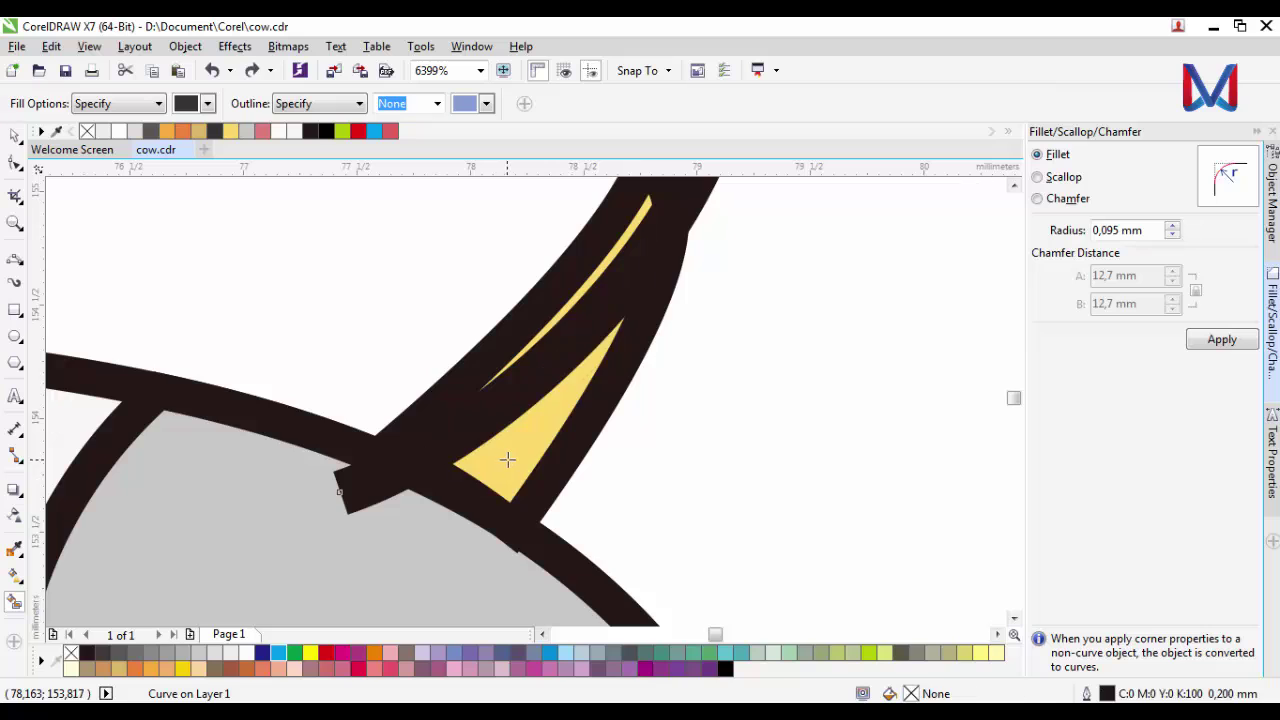
key("ctrl+shift+z")
left_click(14, 136)
left_click(358, 493)
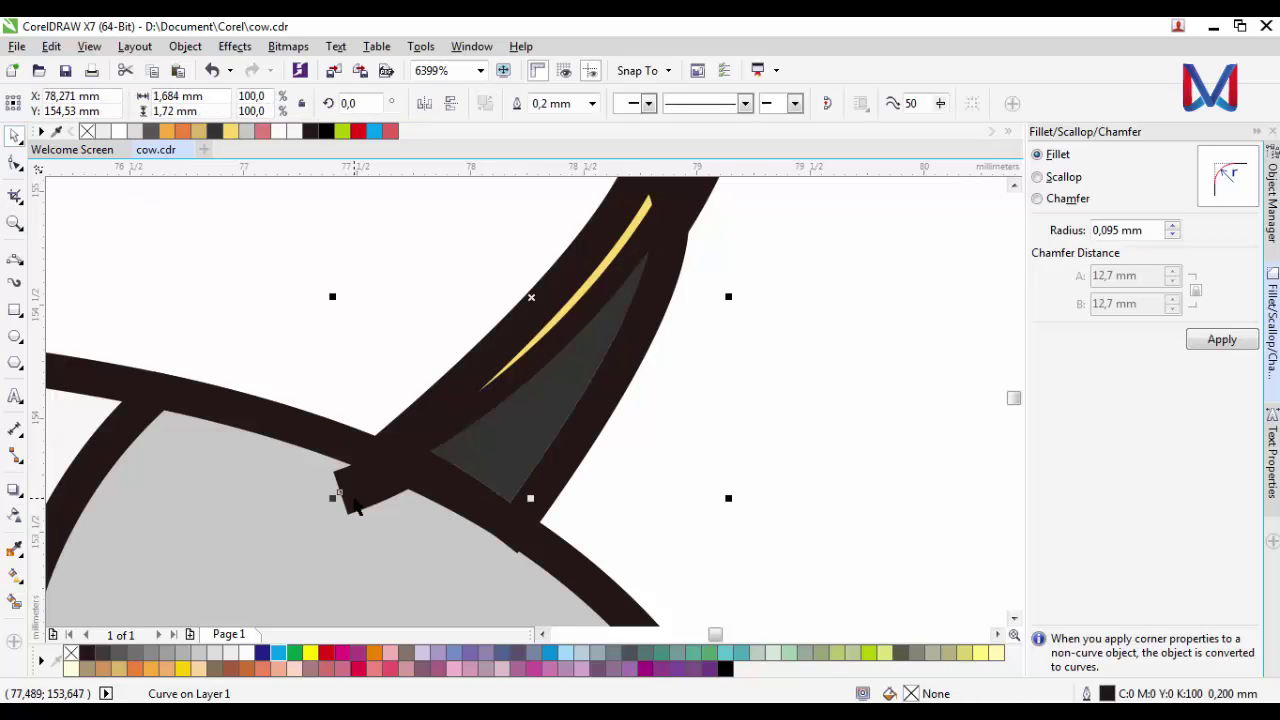
key("Delete")
Apply uniform transparency of 95 to the dark grey area inside the right horn.
scroll(661, 461, "down", 2)
scroll(661, 458, "up", 1)
left_click(588, 472)
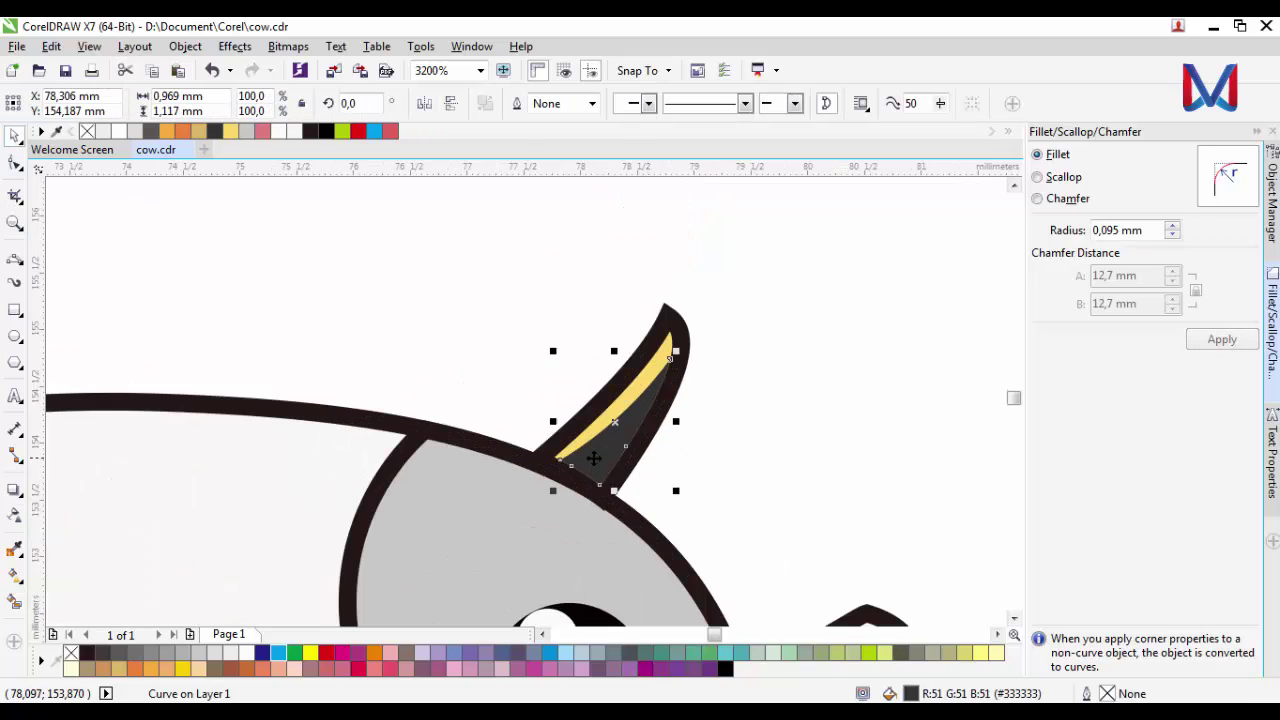
scroll(588, 472, "up", 1)
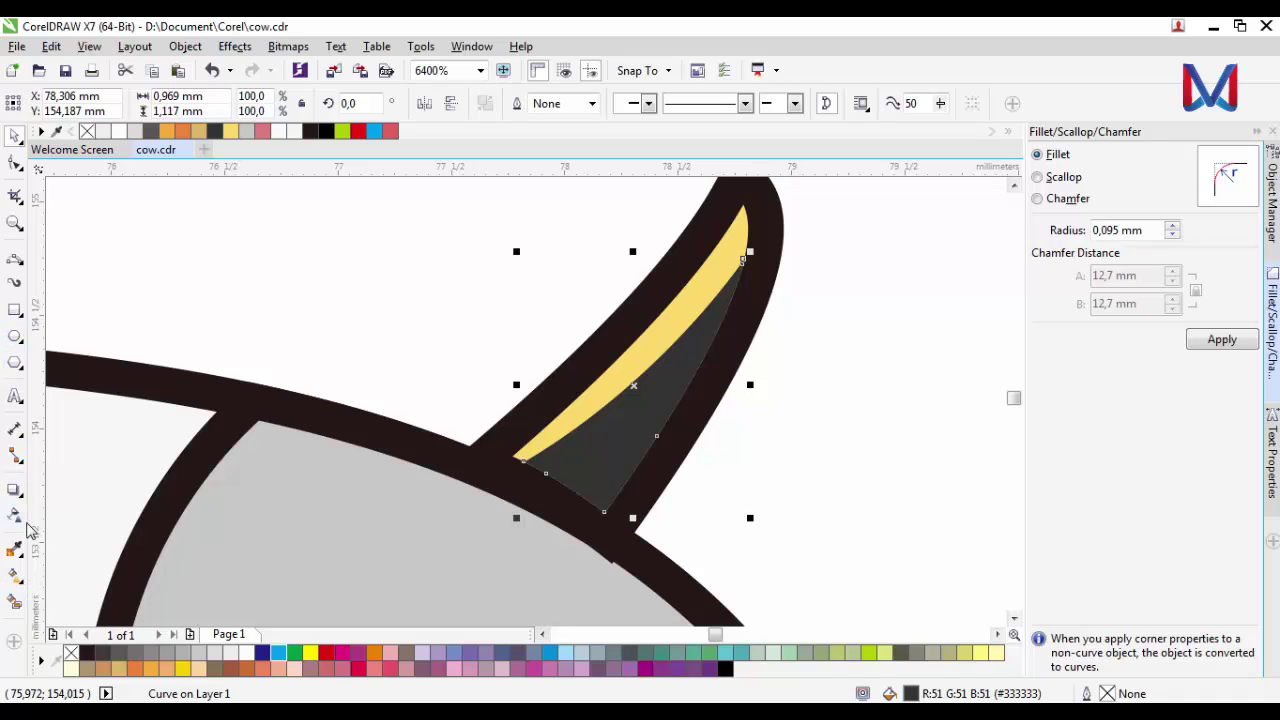
left_click(15, 518)
left_click_drag(639, 539, 652, 537)
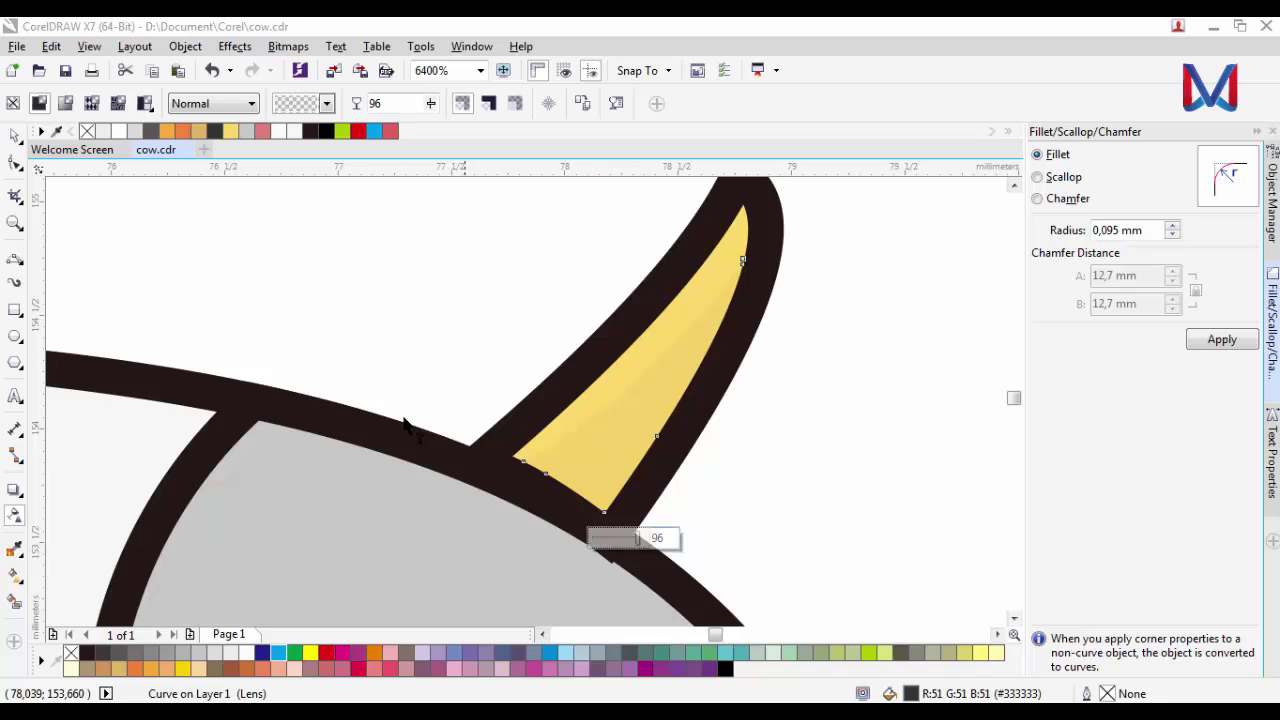
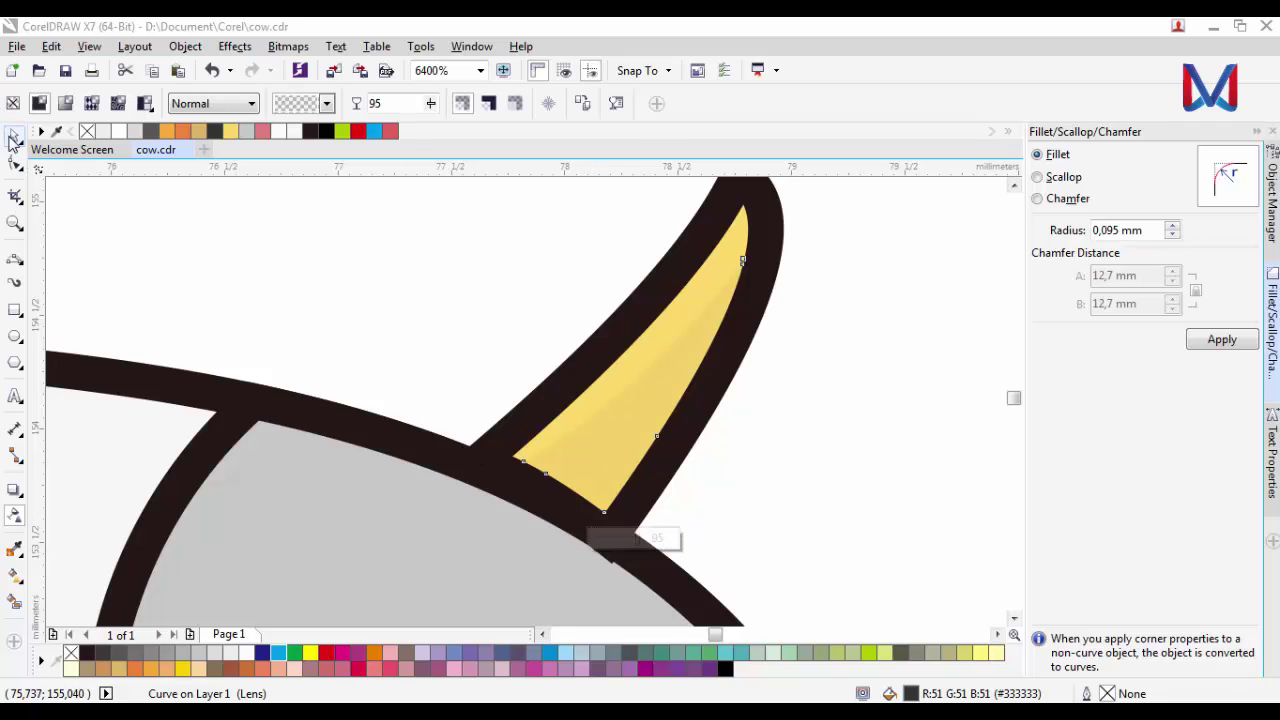
left_click(12, 137)
left_click(794, 507)
Draw a circle about 25.7 mm in diameter left of the cow head, with a cyan fill and no outline.
scroll(700, 415, "down", 3)
scroll(518, 341, "down", 1)
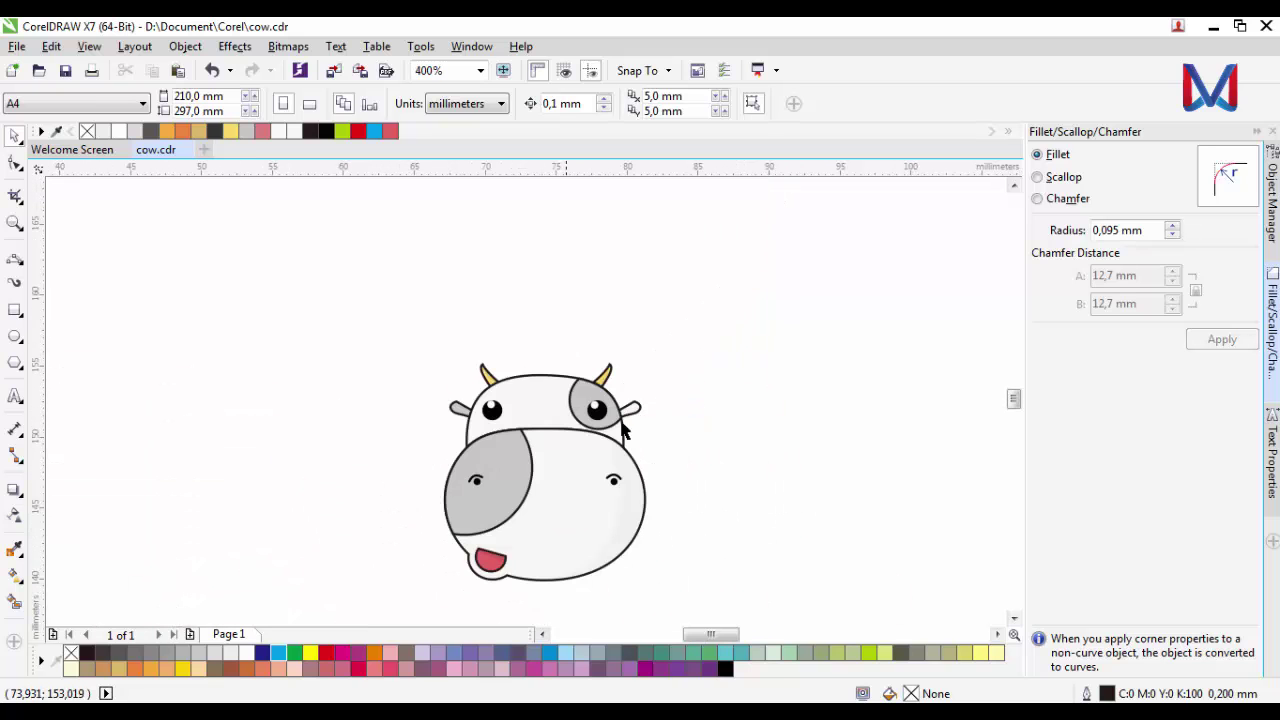
scroll(583, 420, "down", 1)
scroll(573, 450, "up", 2)
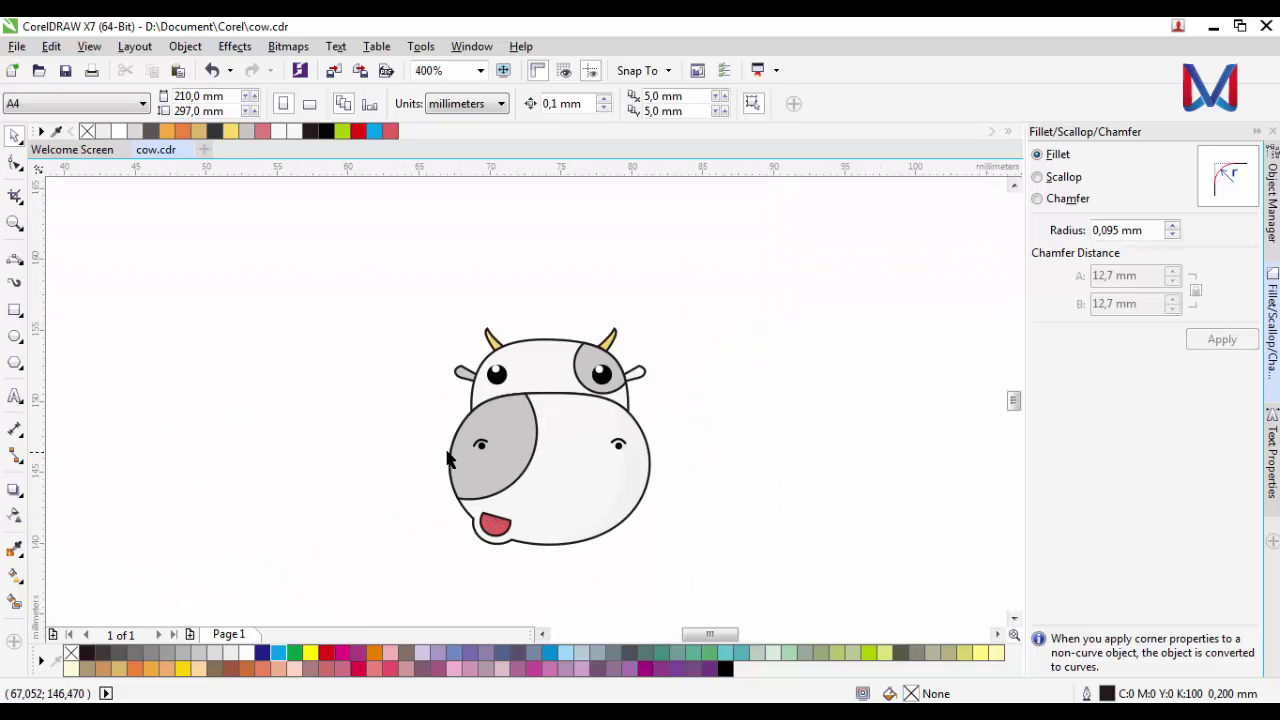
scroll(576, 480, "up", 1)
scroll(578, 510, "down", 1)
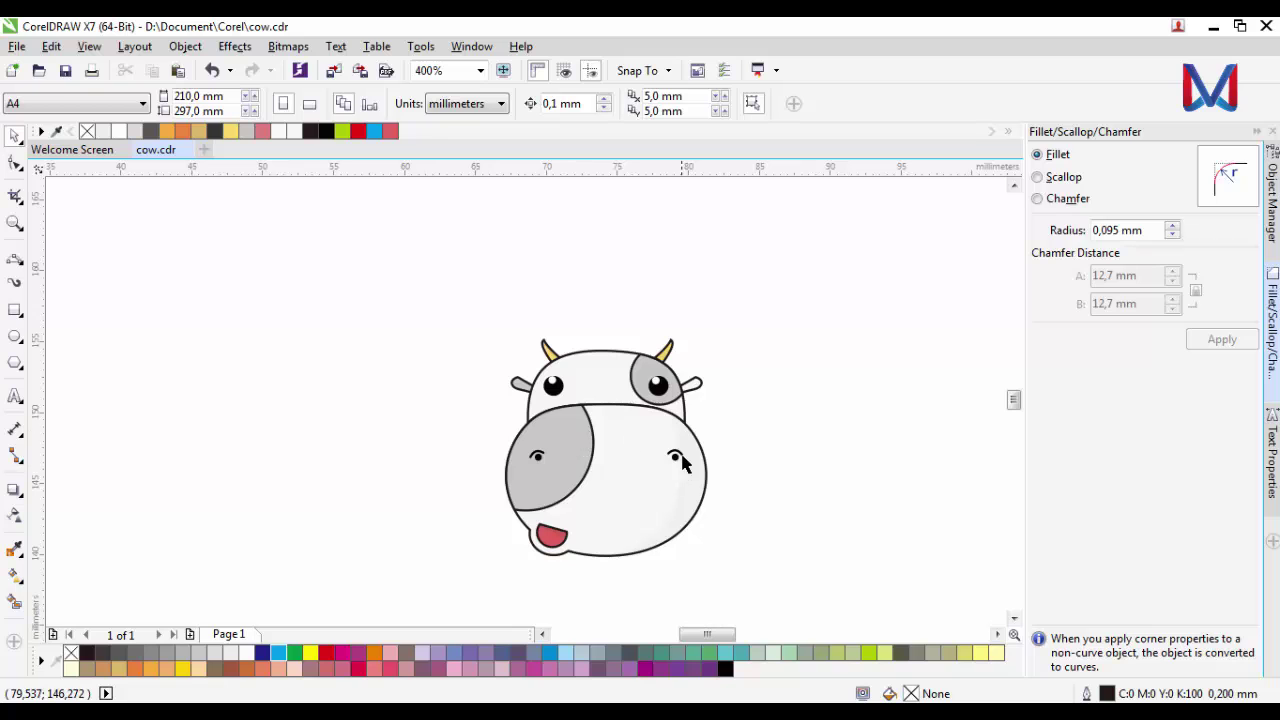
scroll(553, 372, "down", 1)
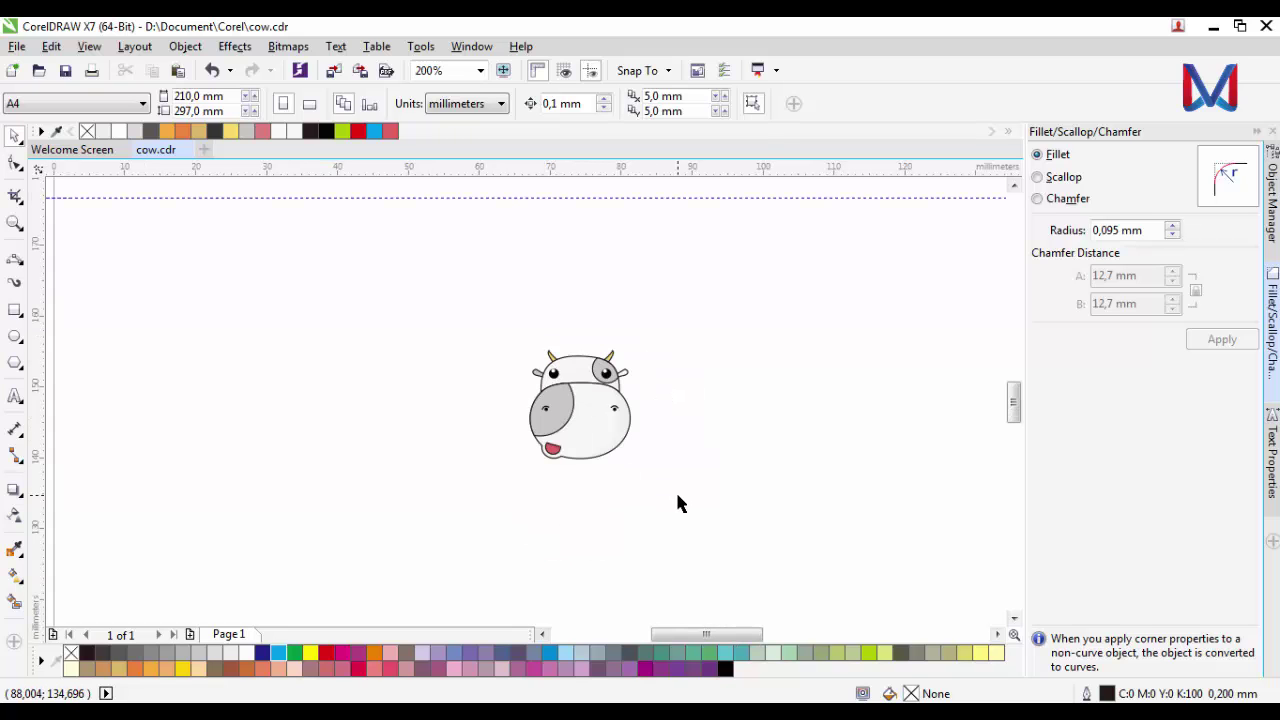
left_click(14, 336)
left_click_drag(220, 331, 380, 517)
left_click(374, 131)
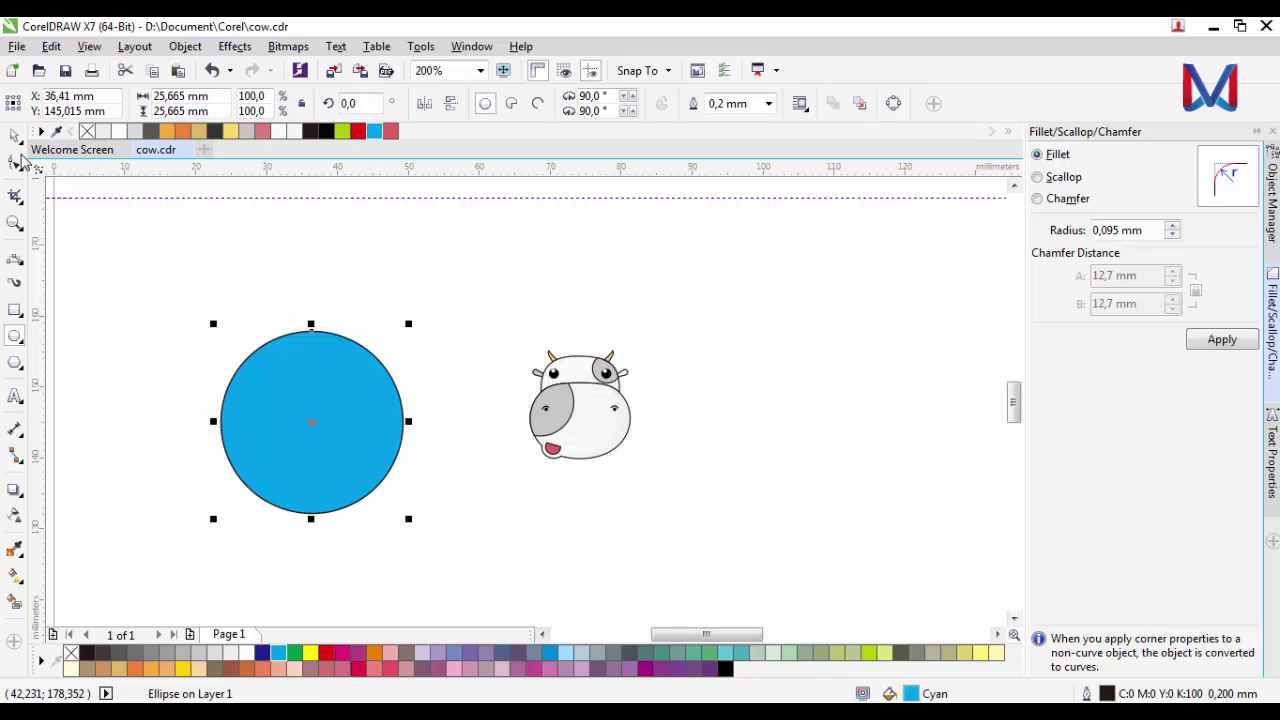
right_click(88, 132)
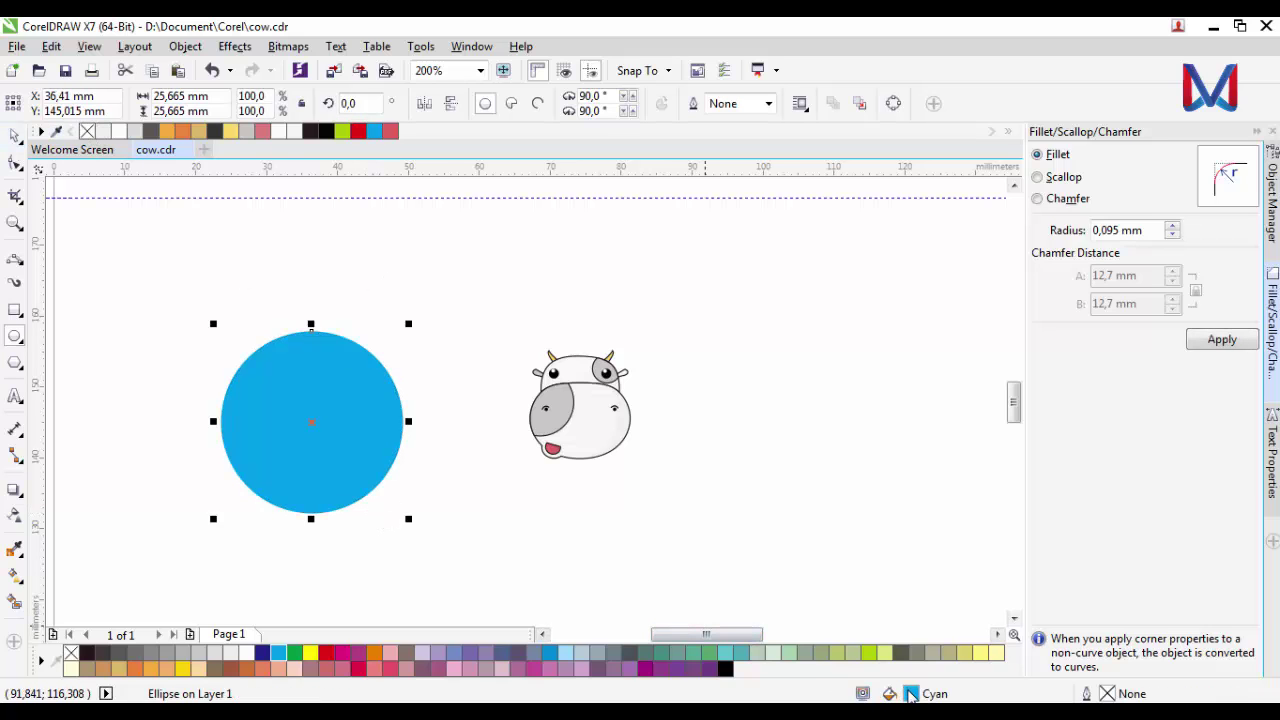
Darken the circle's fill to C:78 M:24 Y:0 K:0 and place the circle behind the cow head.
double_click(890, 693)
left_click_drag(831, 384, 824, 391)
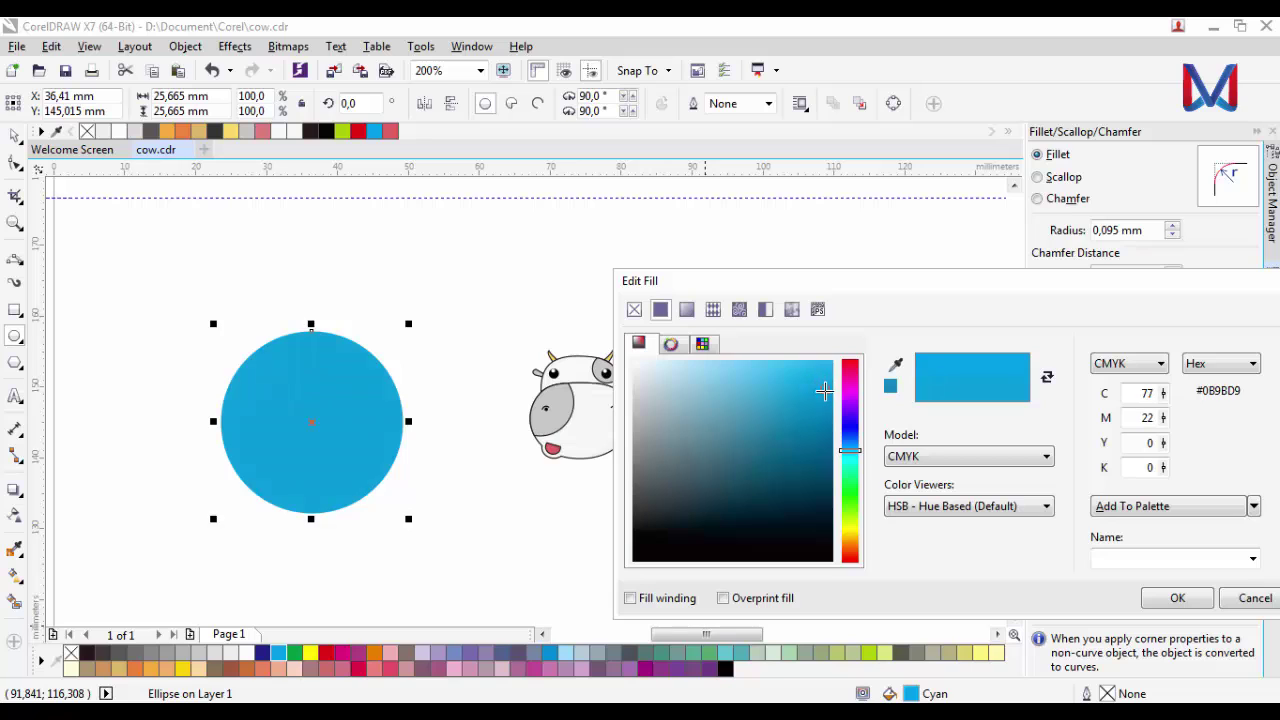
left_click(1173, 612)
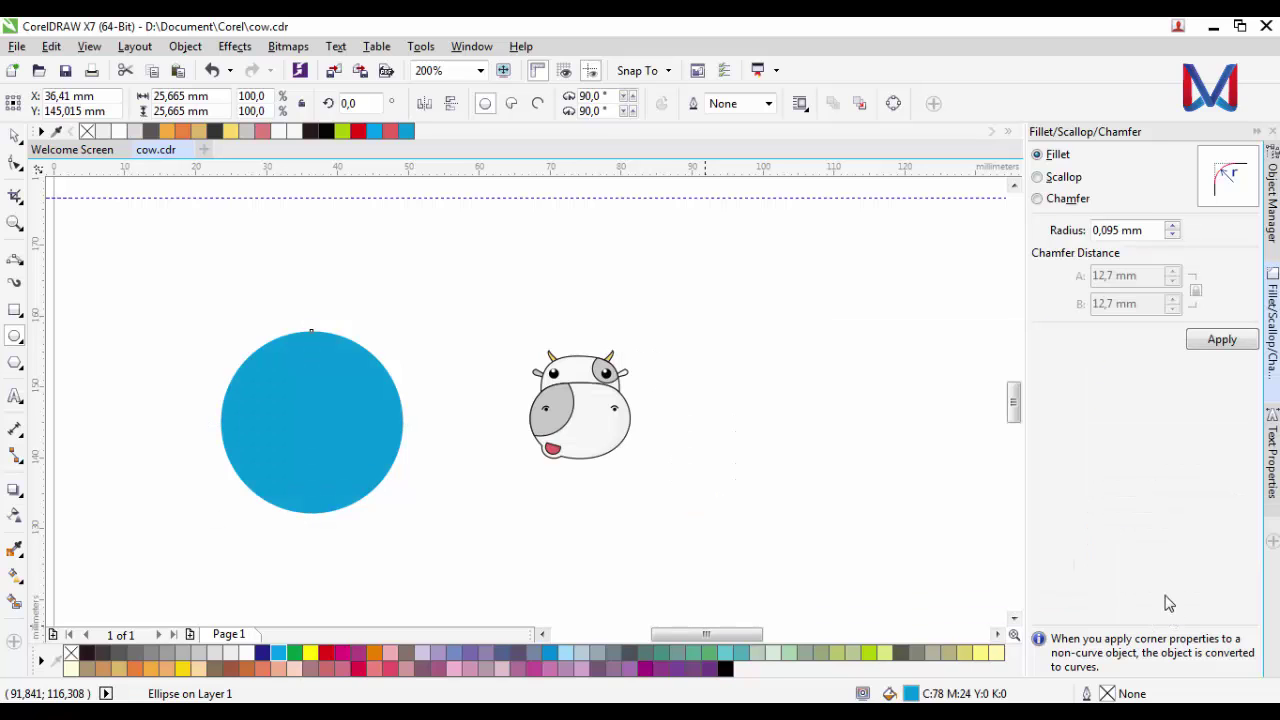
left_click_drag(315, 382, 590, 362)
key("shift+Page_Down")
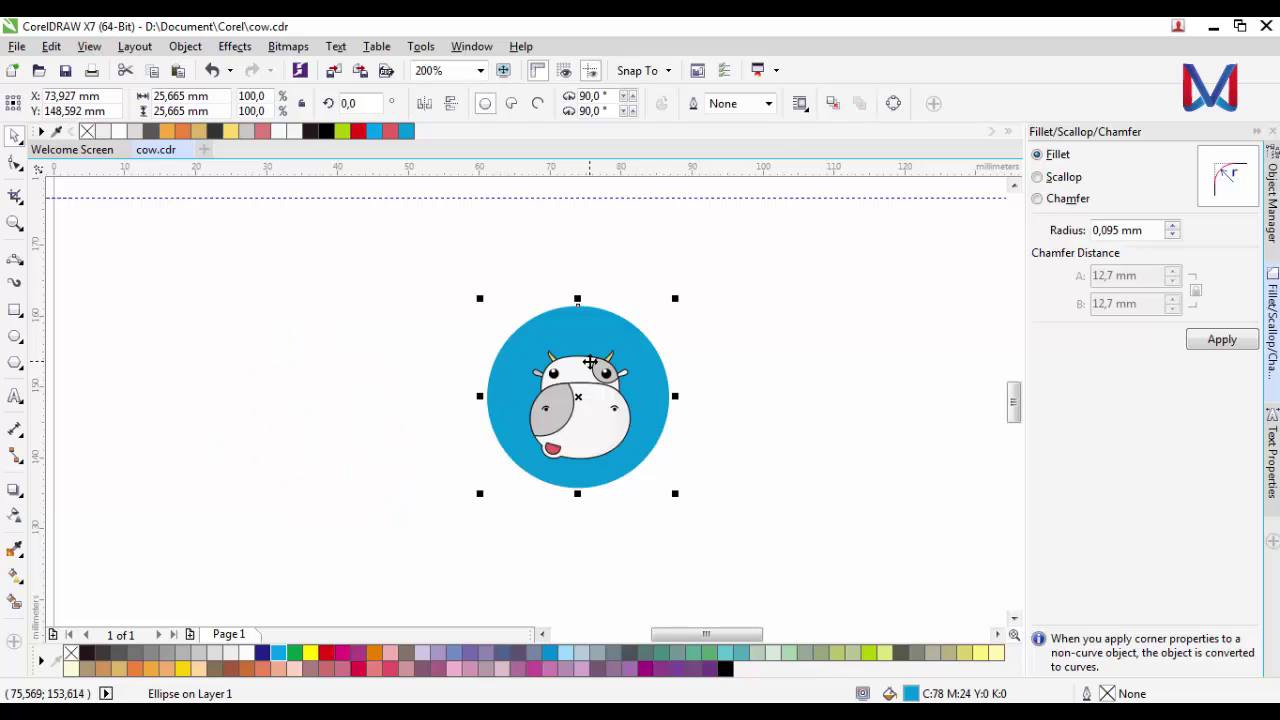
Select all the cow head's parts without the blue circle and group them.
left_click(697, 398)
left_click_drag(371, 300, 680, 473)
scroll(633, 441, "up", 1)
key("ctrl+g")
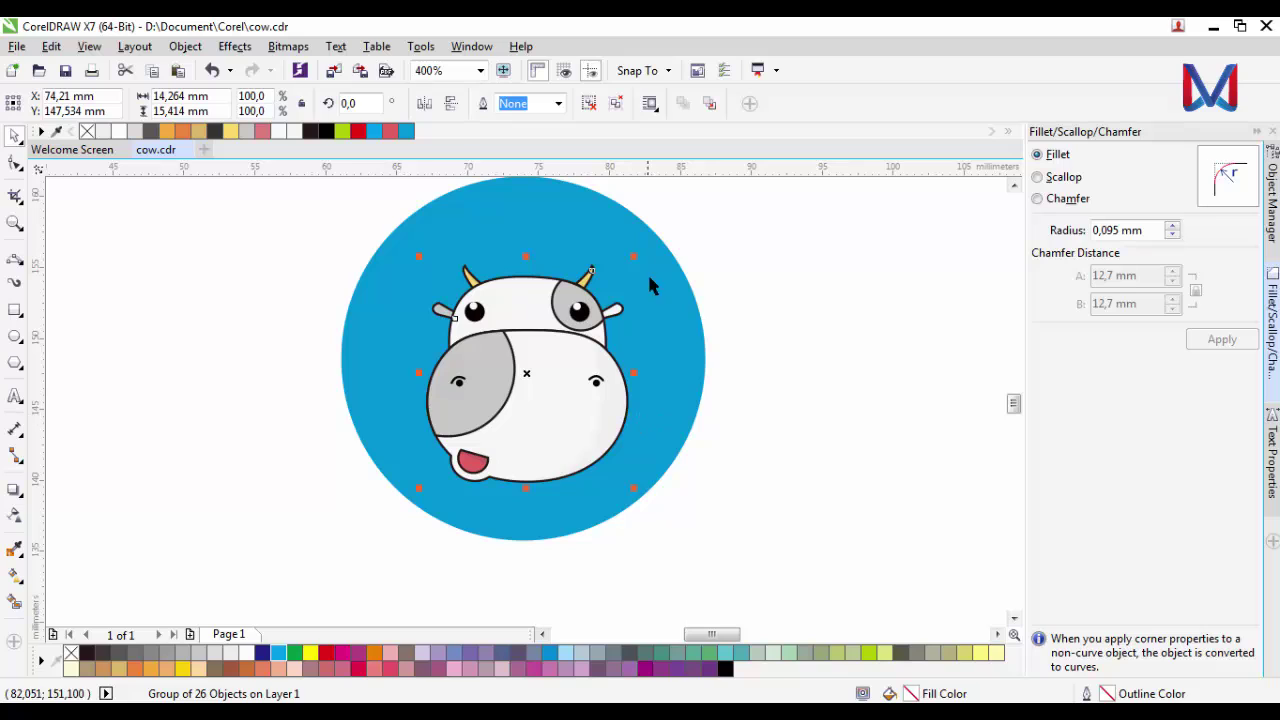
Add the blue circle to the selection and bring up the Align and Distribute options.
left_click(665, 325, "shift")
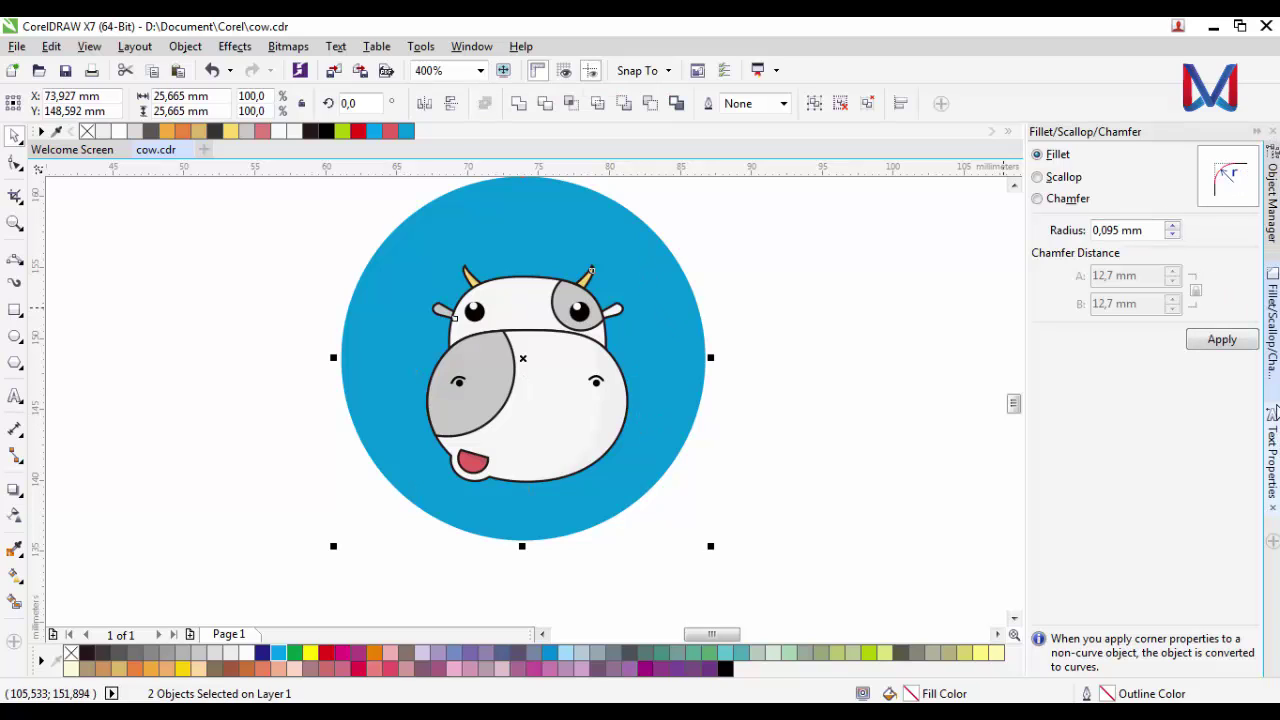
left_click(1272, 450)
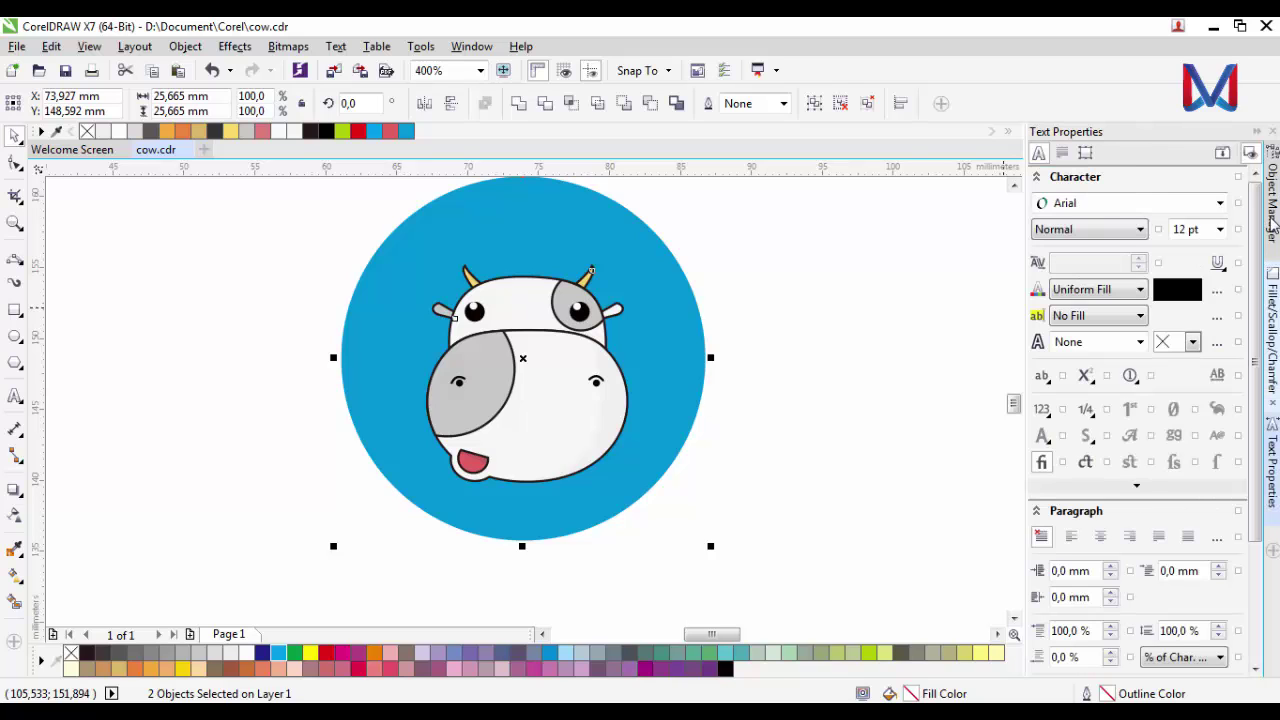
left_click(1270, 228)
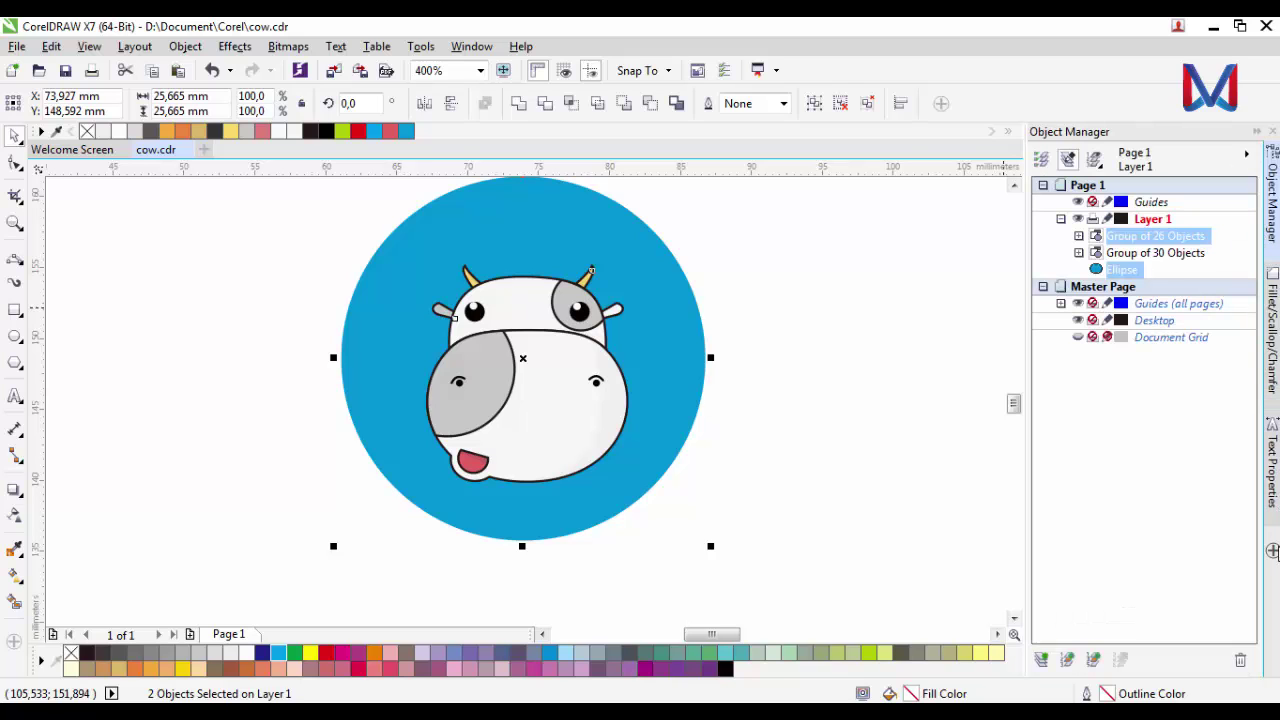
left_click(1271, 195)
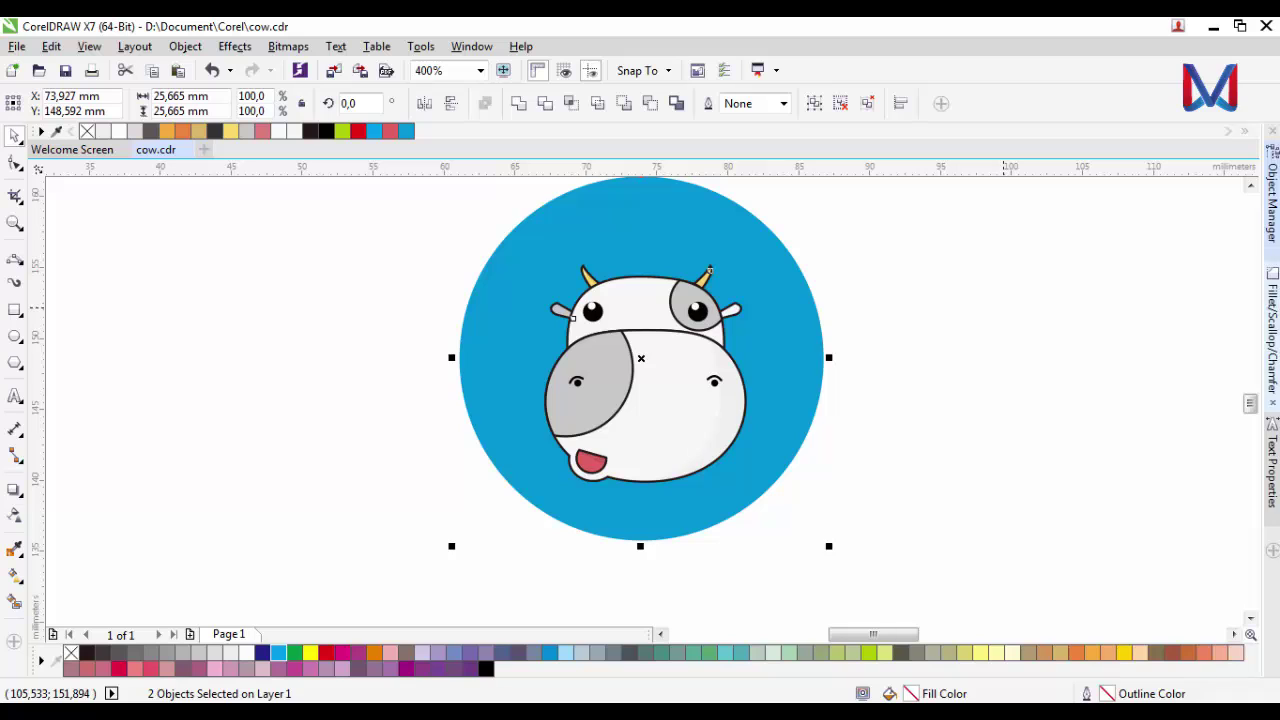
left_click(471, 46)
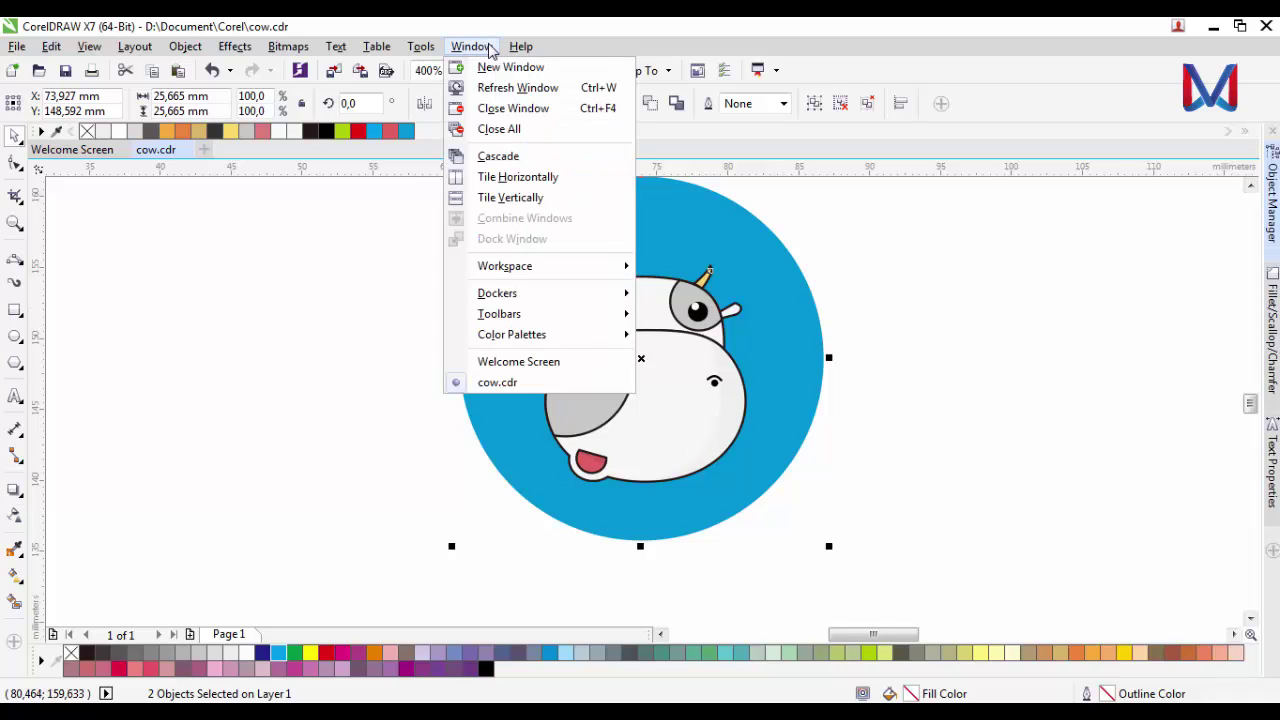
mouse_move(577, 323)
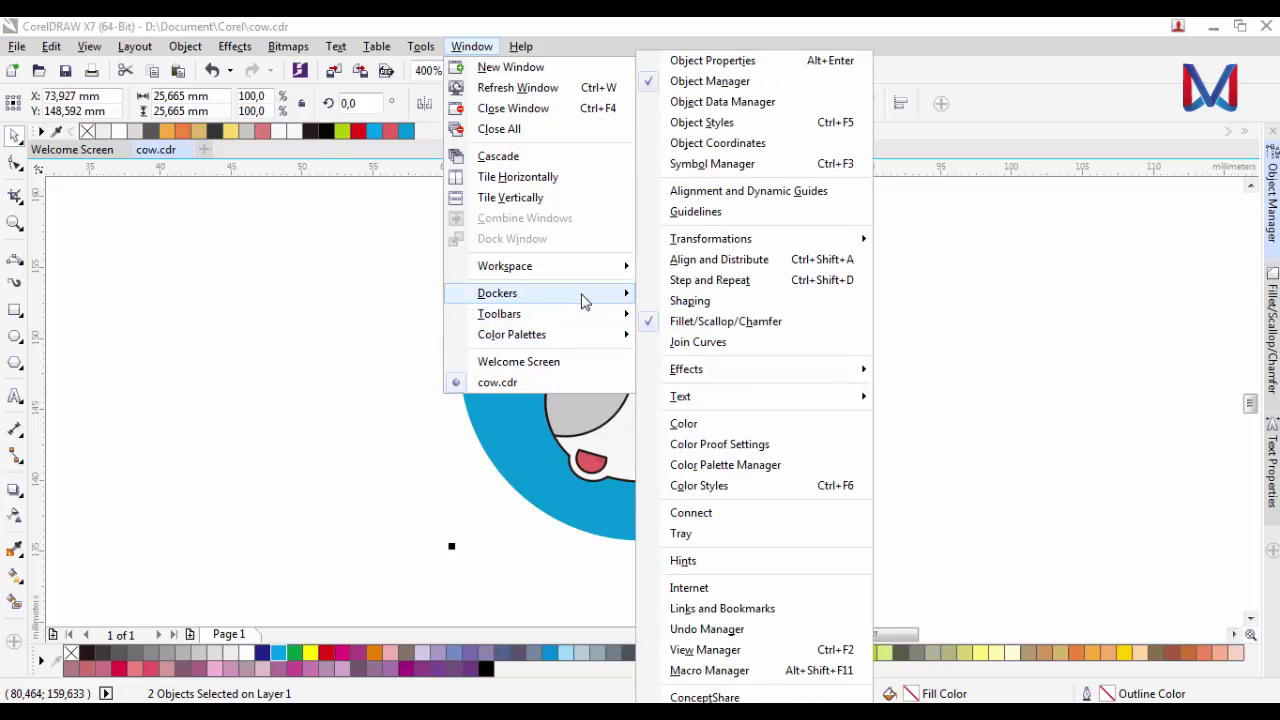
left_click(690, 257)
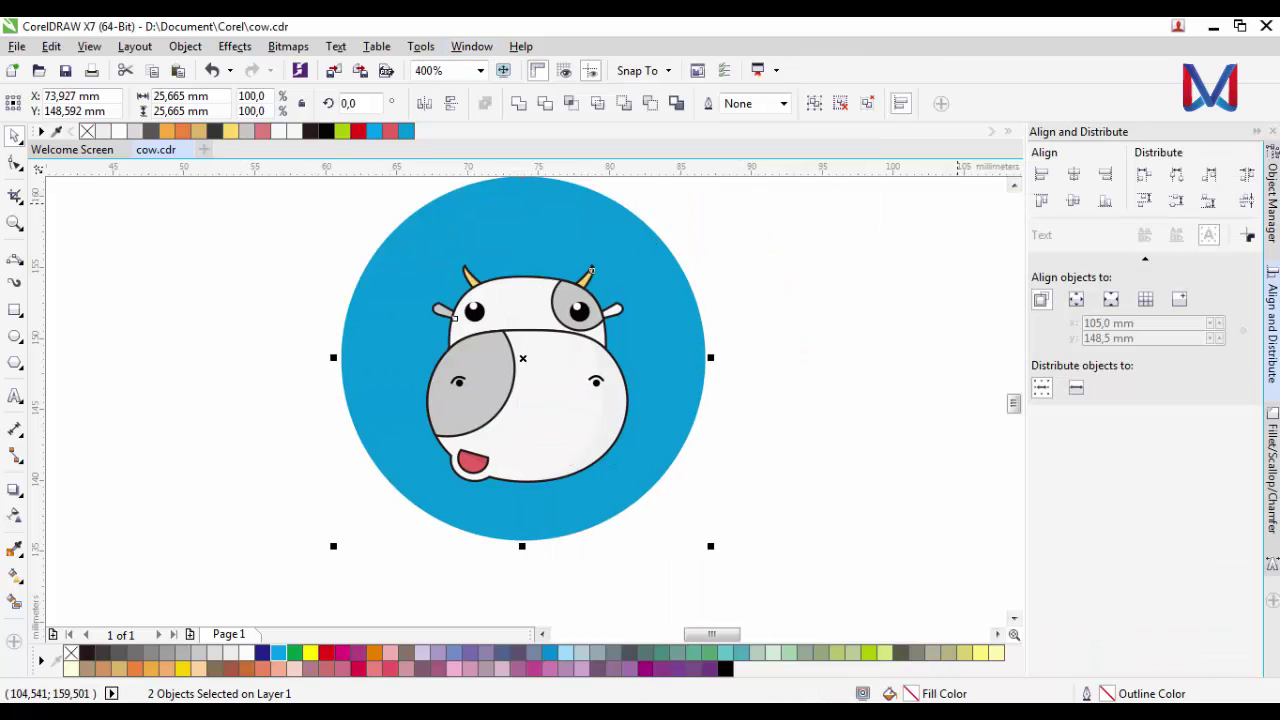
left_click(1256, 133)
Align the cow head group and the blue circle on their centres horizontally and vertically.
mouse_move(1272, 330)
left_click(1074, 176)
left_click(1073, 200)
left_click(608, 474)
scroll(588, 494, "down", 2)
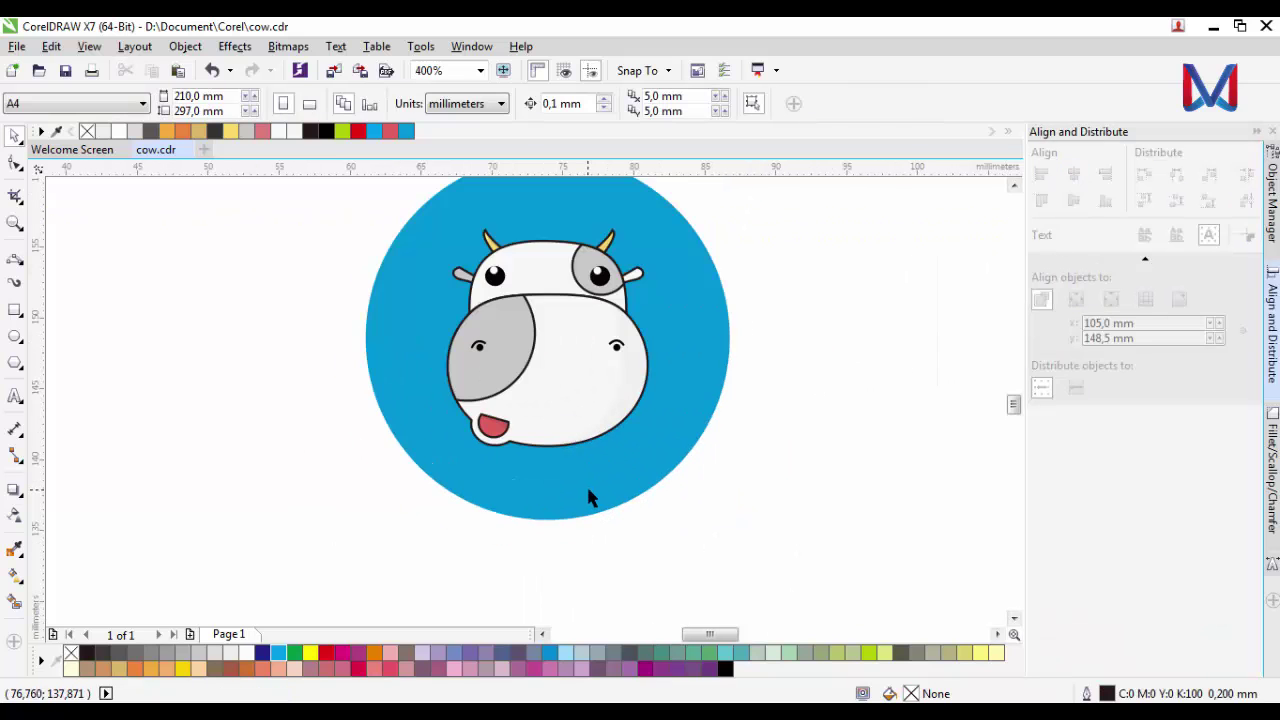
Examine how the cow head sits inside the blue circle.
left_click(692, 520)
scroll(584, 507, "up", 1)
left_click(598, 488)
scroll(621, 531, "down", 1)
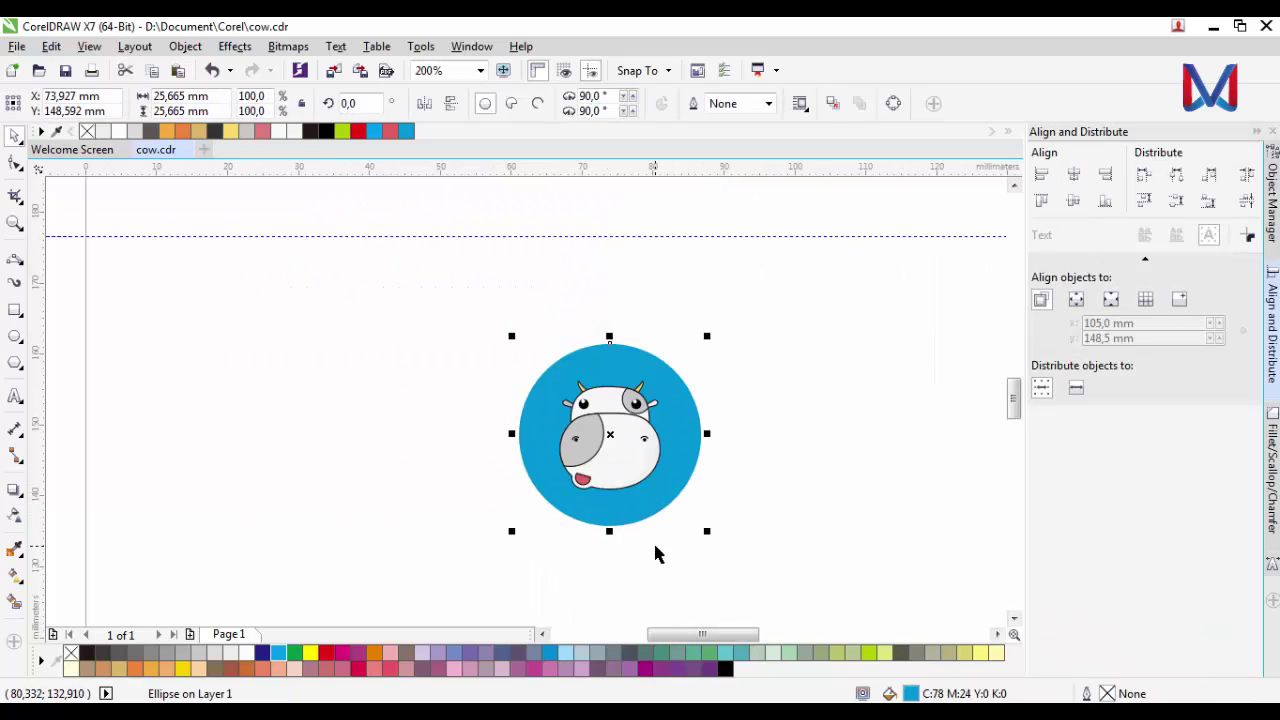
left_click(655, 545)
scroll(621, 456, "up", 1)
scroll(554, 264, "up", 2)
scroll(557, 262, "down", 2)
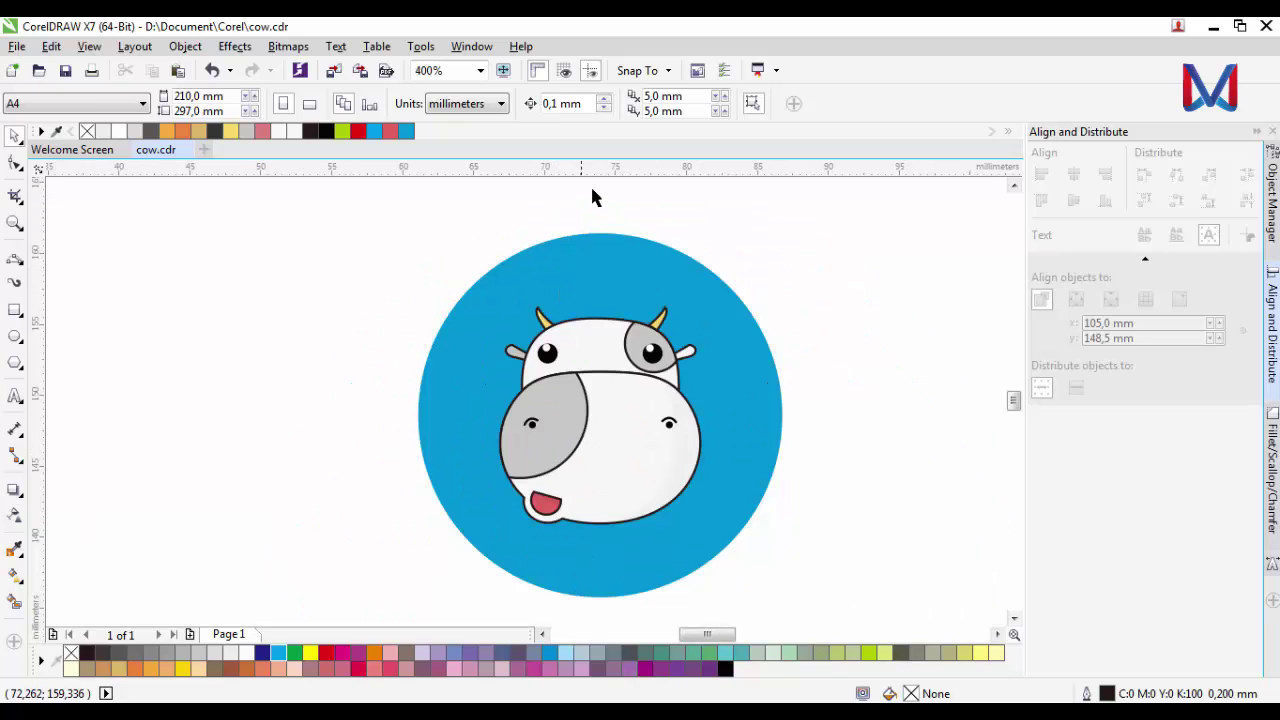
scroll(710, 430, "down", 2)
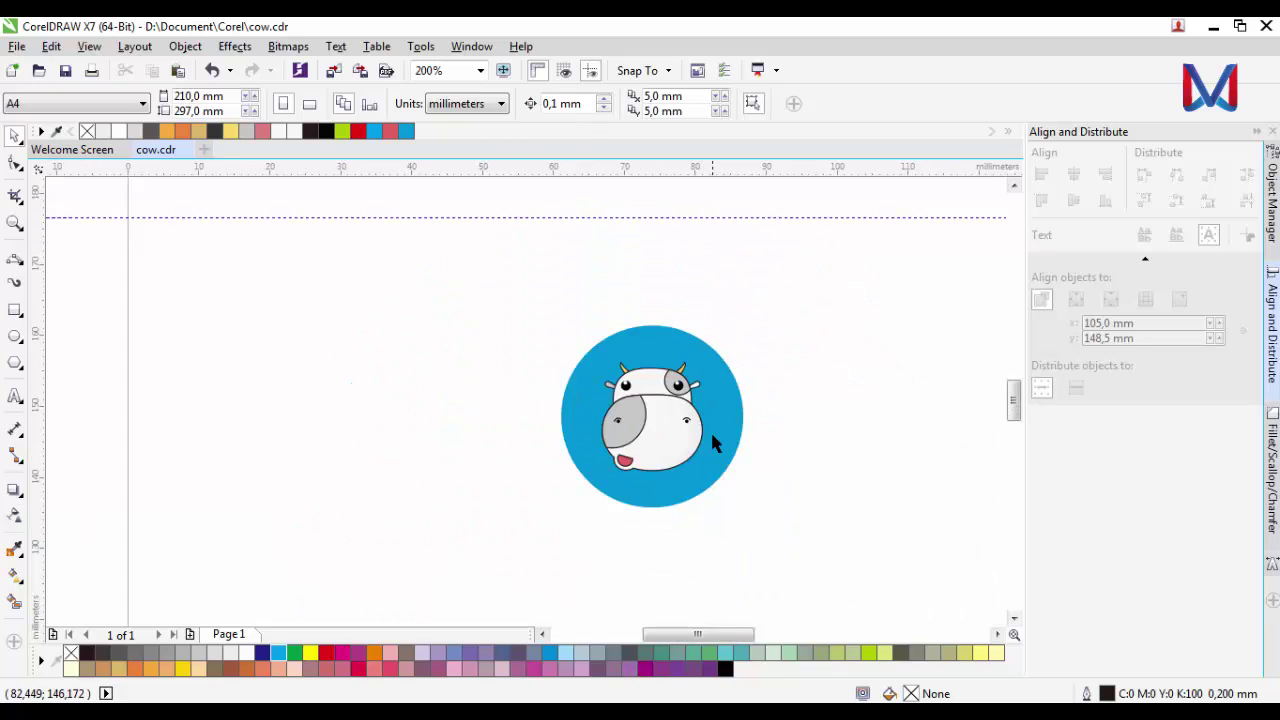
Scale the blue circle down proportionally about its centre so it fits the cow head more tightly.
scroll(711, 457, "up", 2)
left_click(714, 465)
left_click_drag(788, 513, 756, 479)
left_click(806, 428)
scroll(644, 475, "down", 1)
scroll(653, 355, "up", 1)
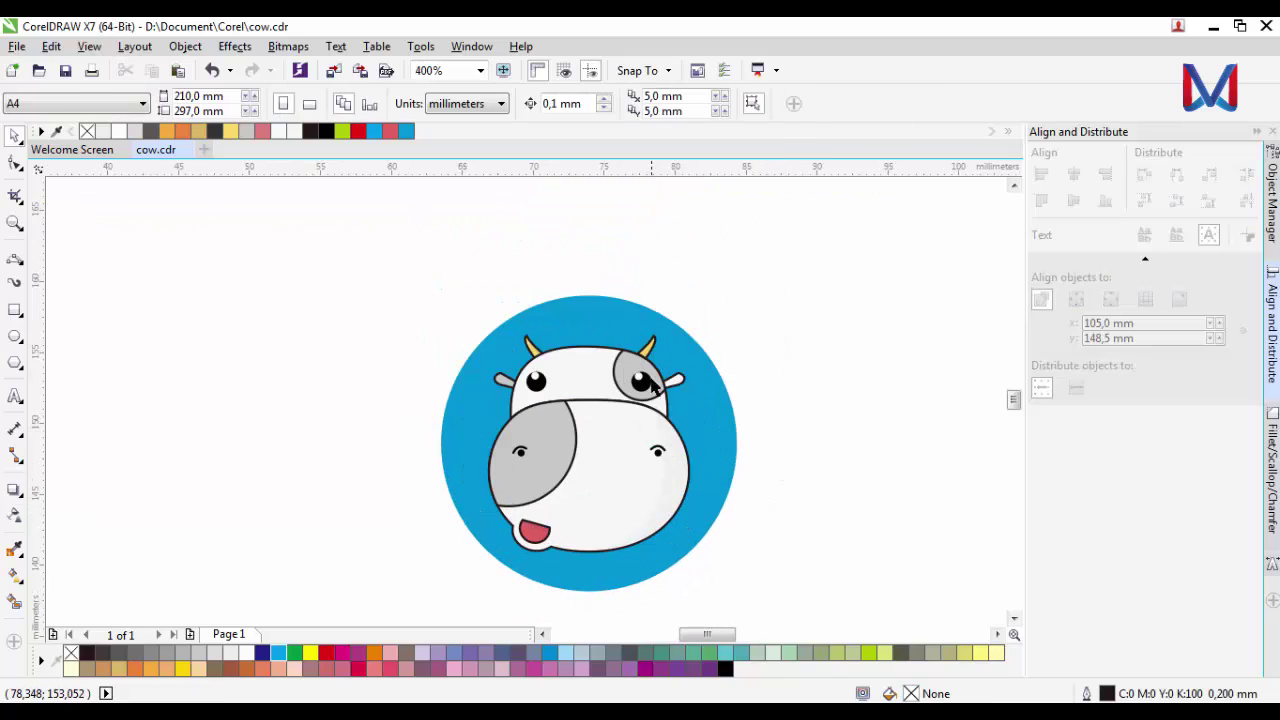
Activate the Freehand tool to outline a long shadow beside the cow head.
scroll(650, 380, "up", 2)
scroll(733, 278, "down", 2)
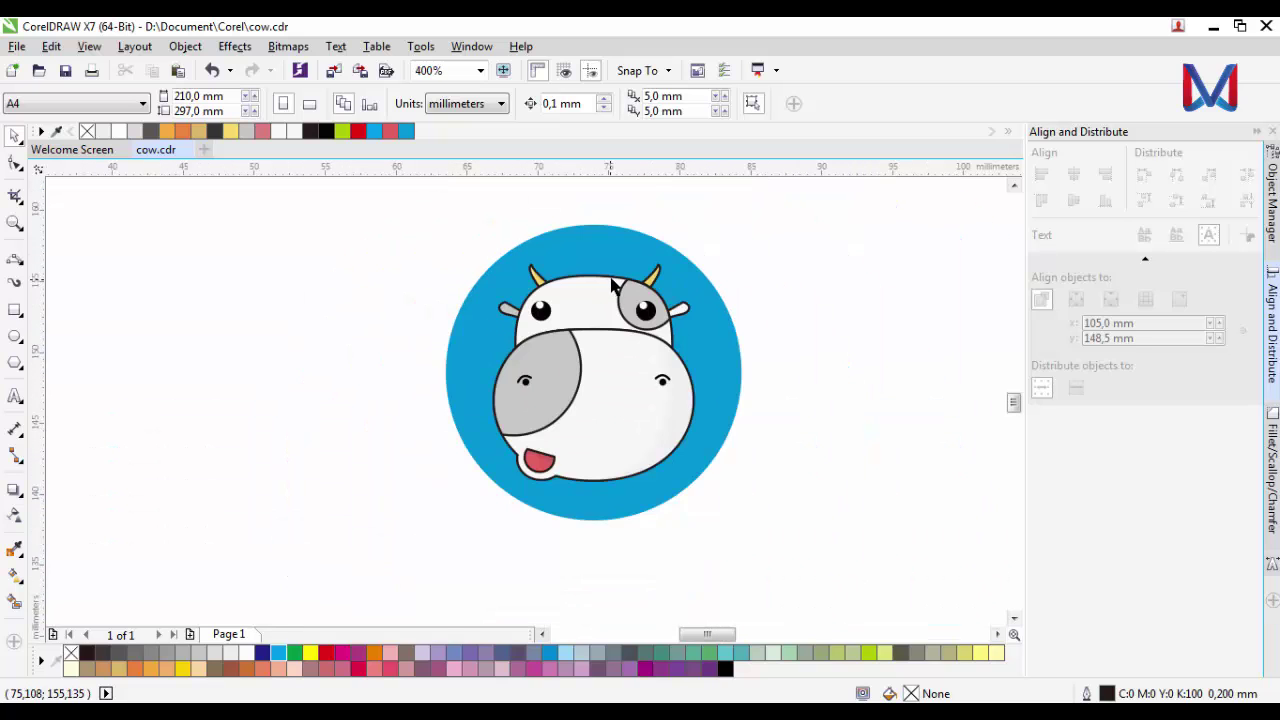
scroll(679, 300, "up", 1)
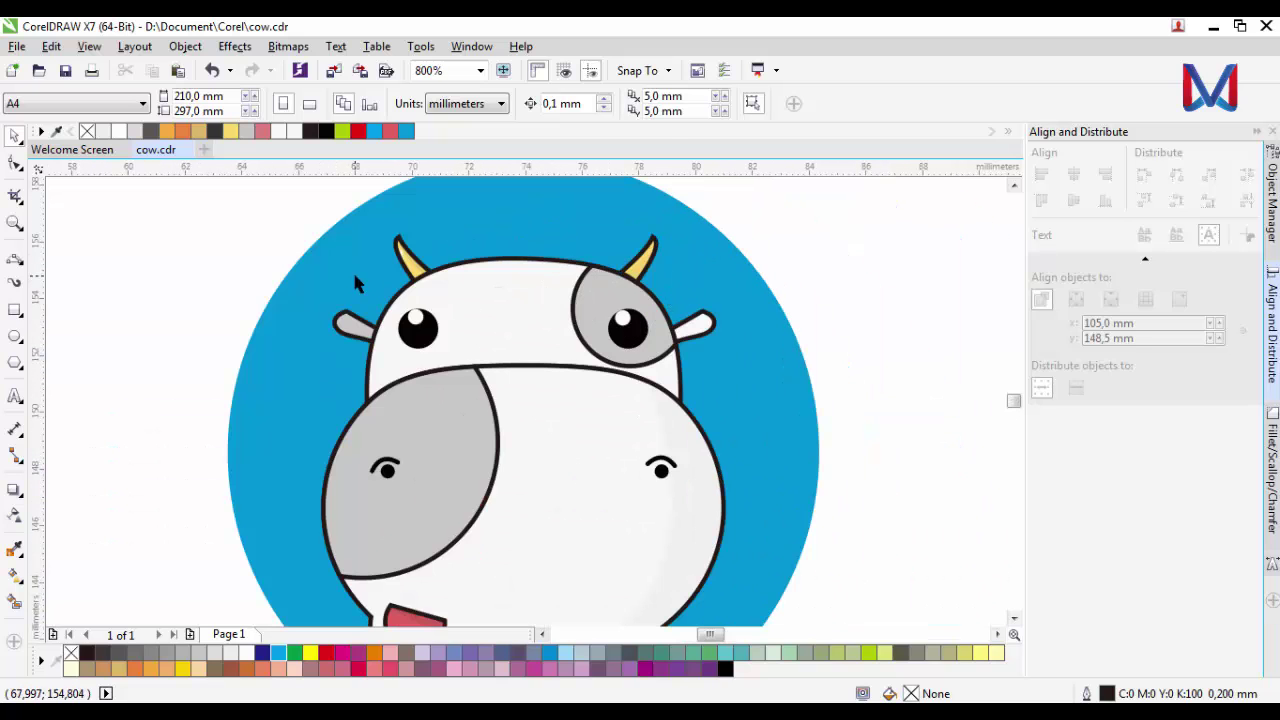
scroll(357, 280, "down", 1)
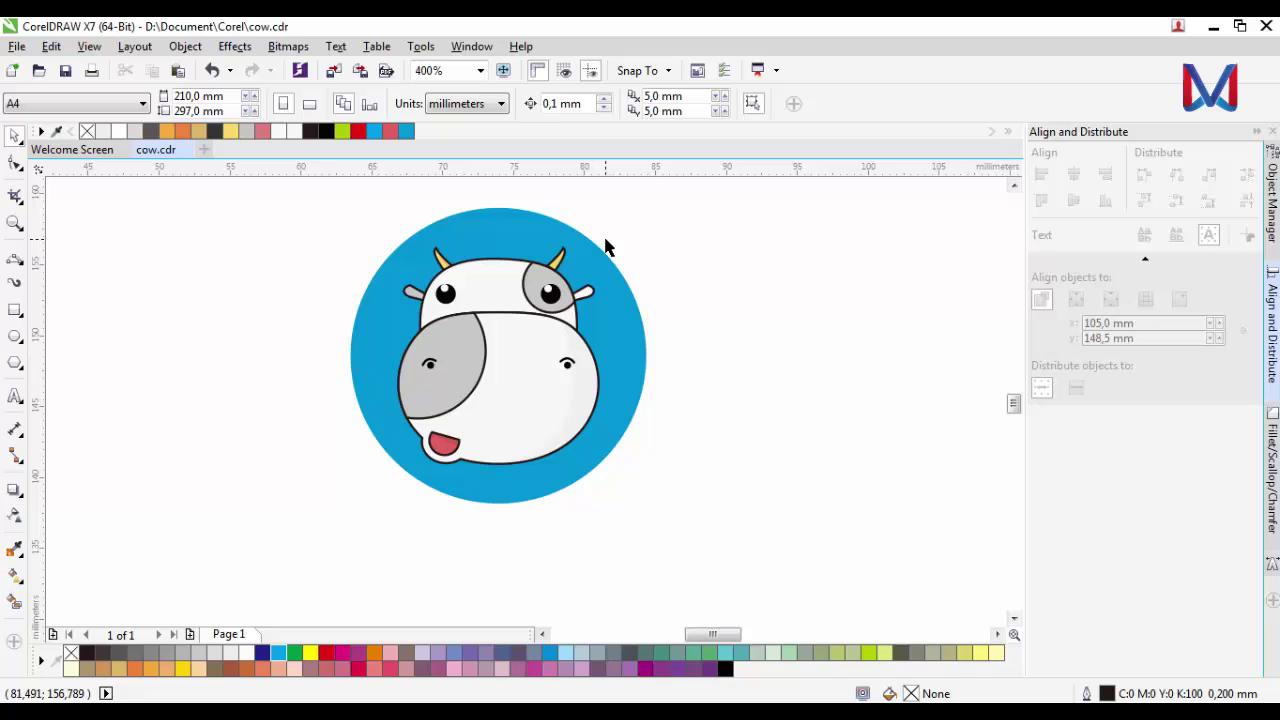
left_click(17, 261)
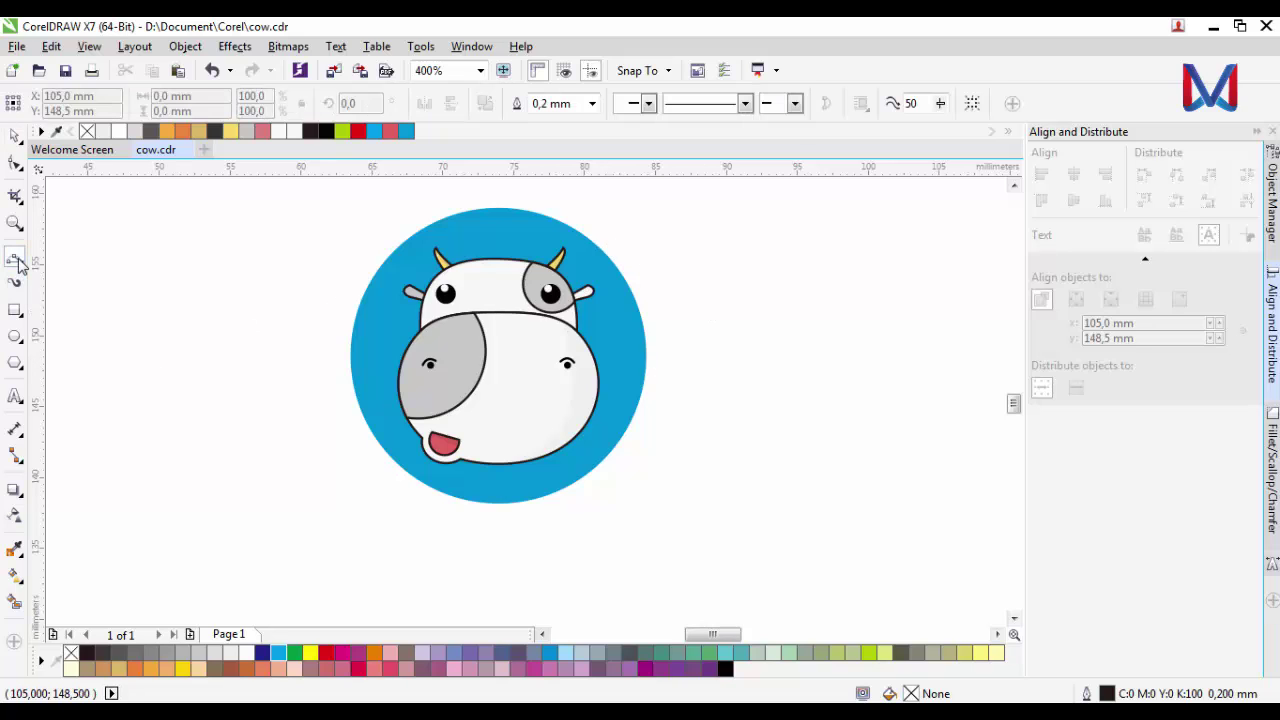
left_click(27, 263)
left_click(98, 256)
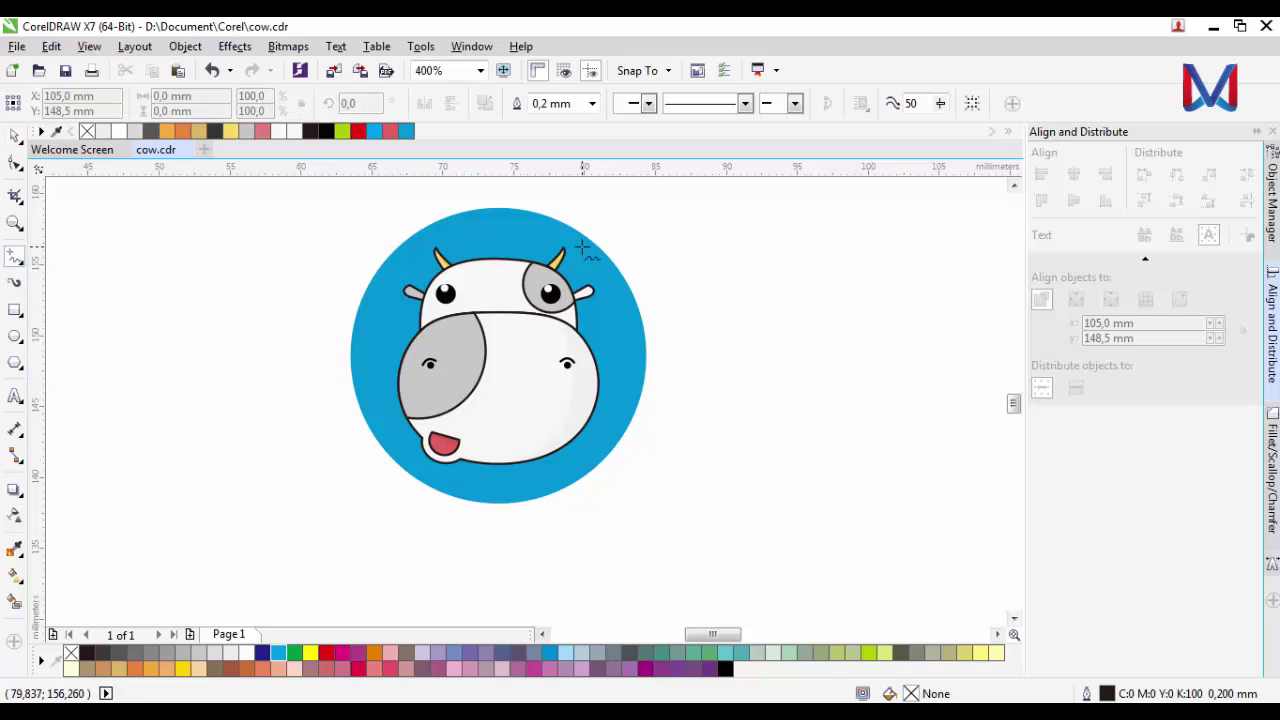
left_click(576, 248)
left_click(640, 338)
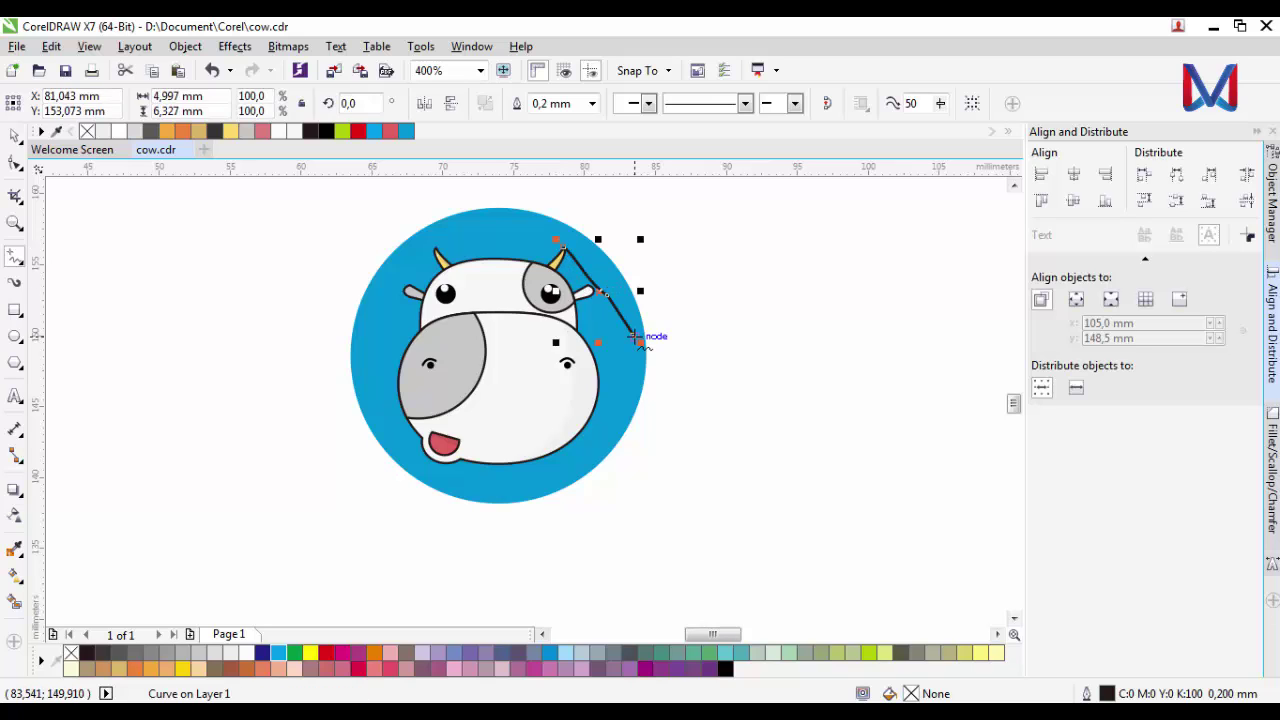
key("ctrl+z")
left_click(566, 250)
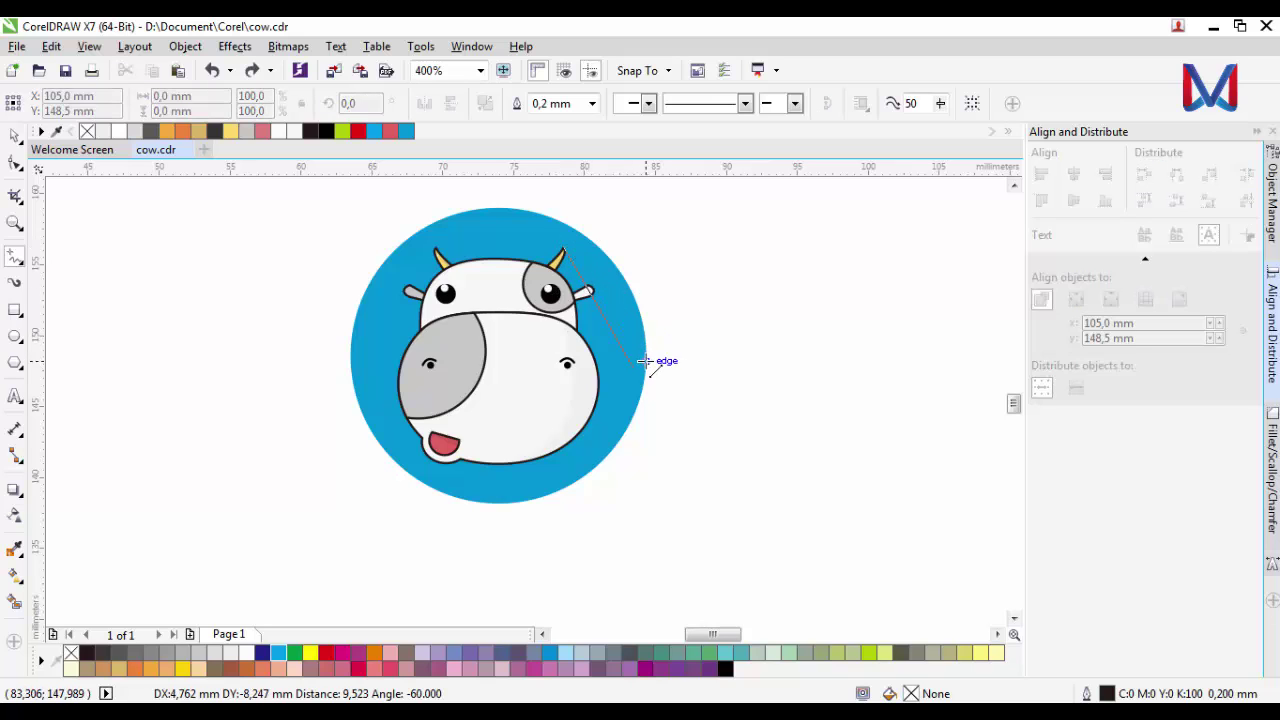
left_click(705, 413)
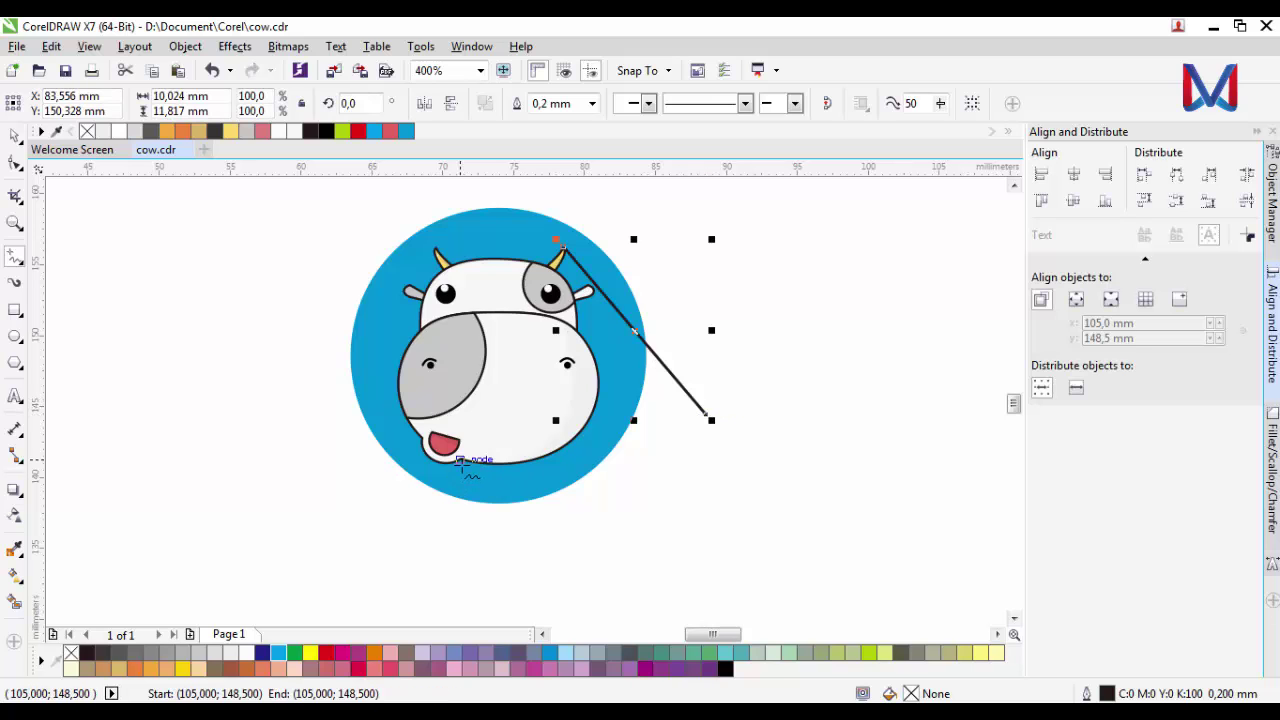
left_click_drag(462, 462, 566, 563)
key("ctrl+z")
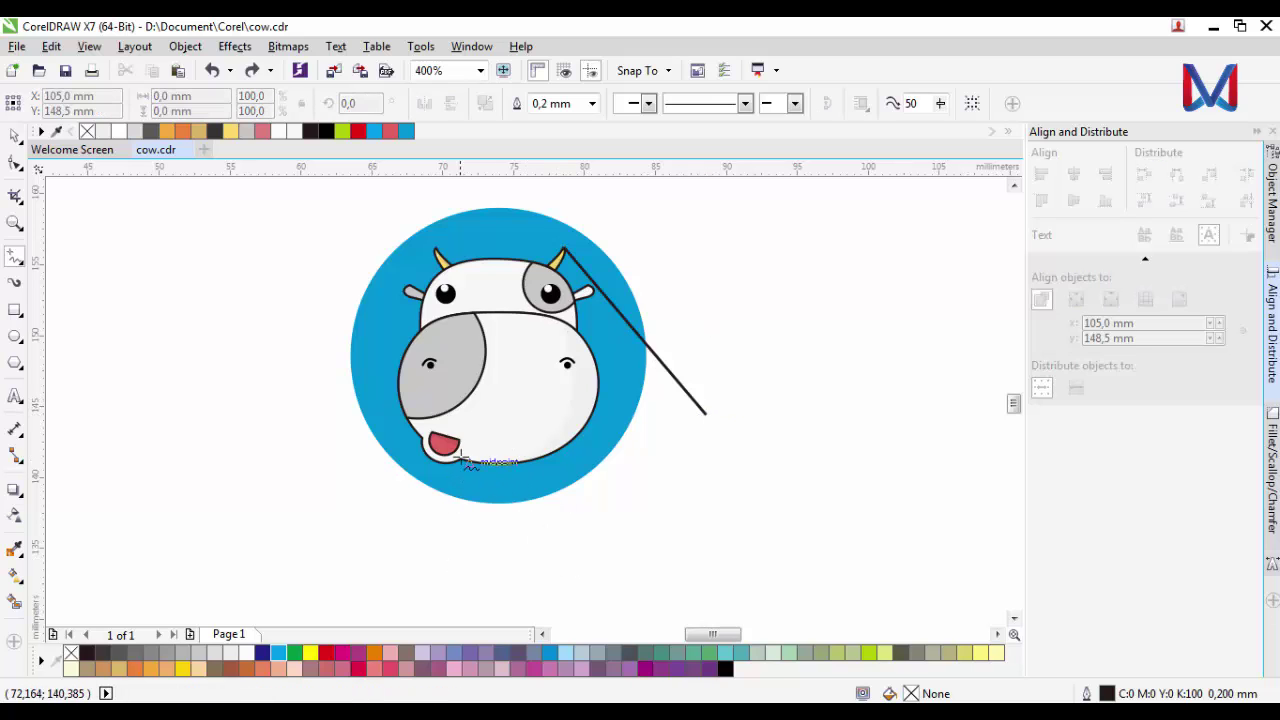
key("ctrl+z")
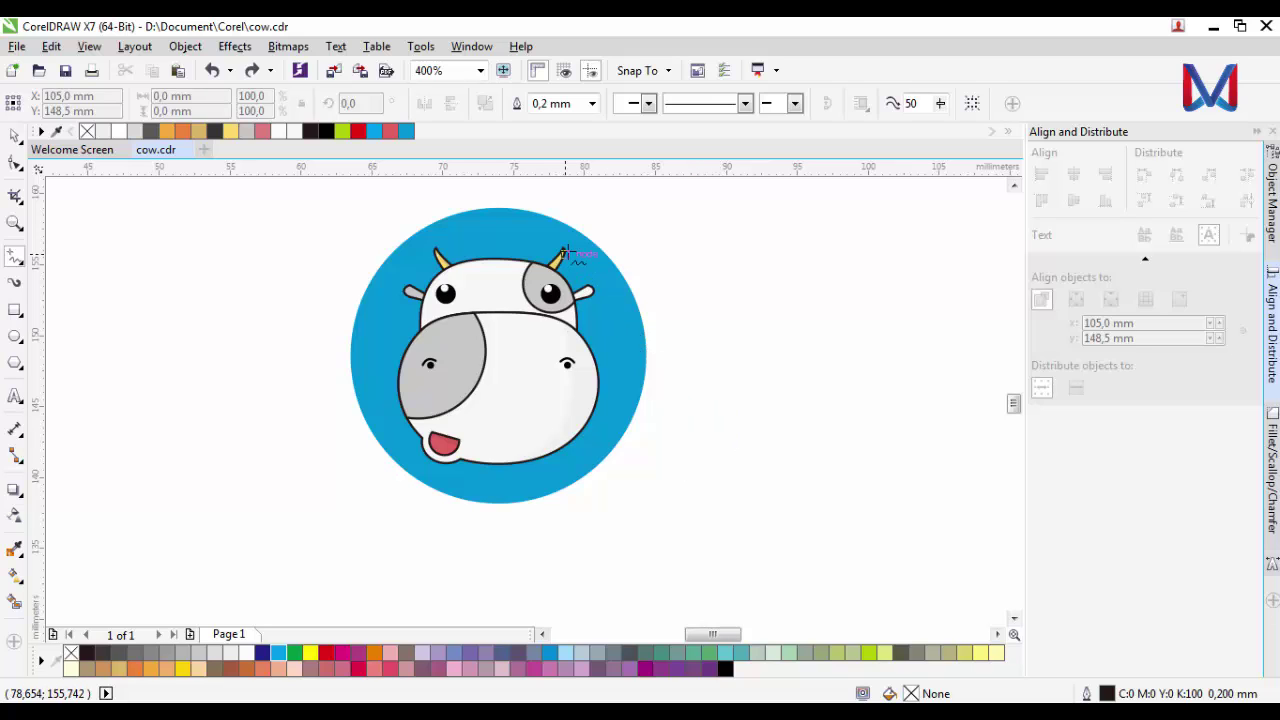
Draw a three-segment outline, about 20 by 24 mm, from the right horn's tip diagonally beyond the circle and back to the notch beside the mouth.
left_click(568, 247)
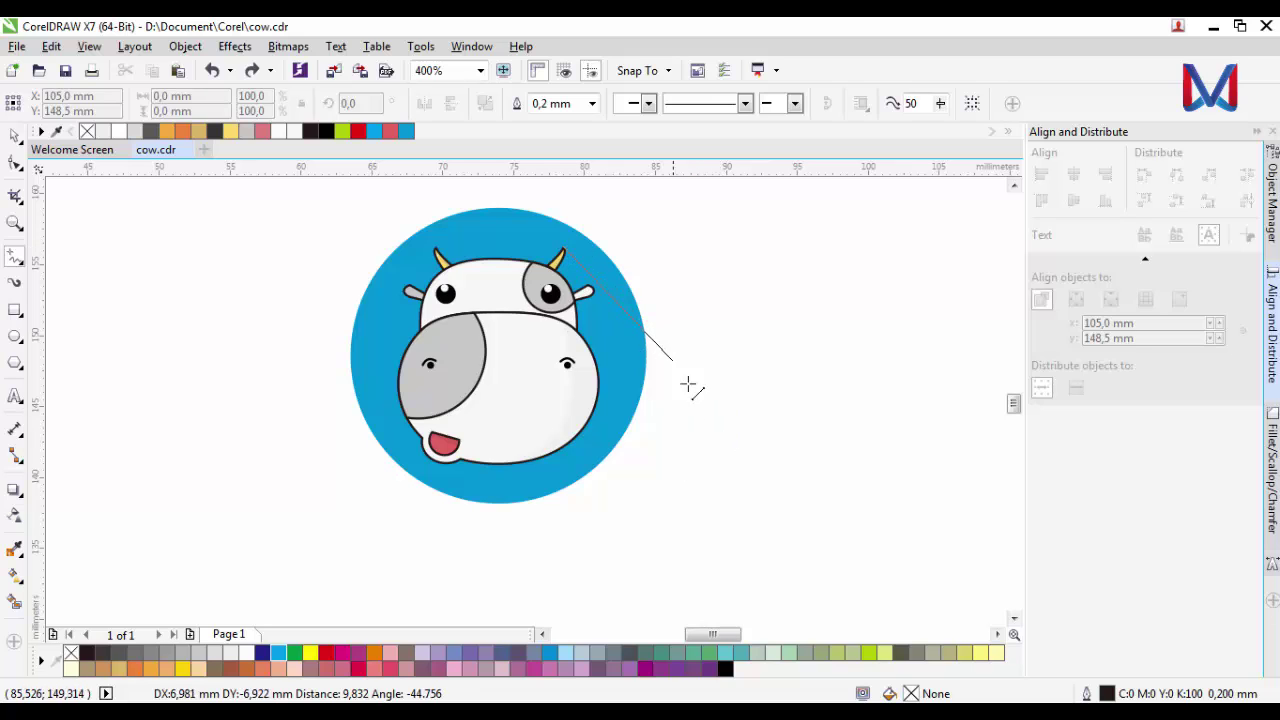
left_click(743, 437)
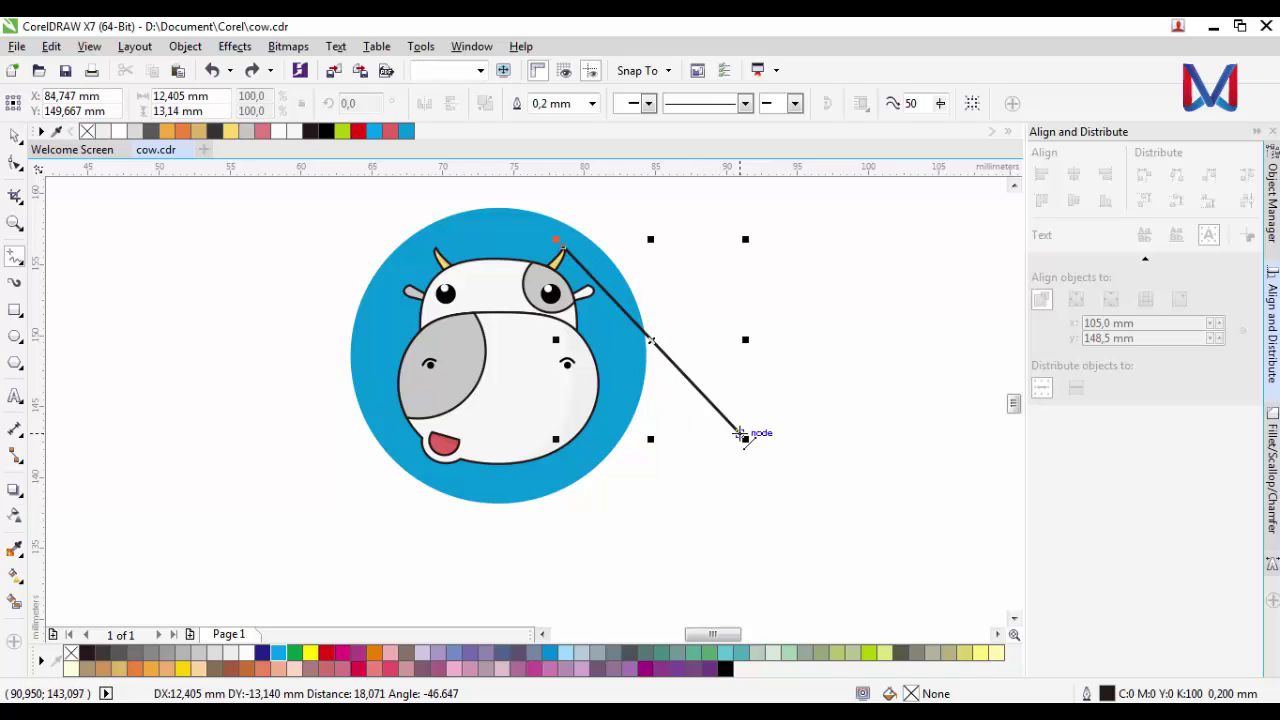
left_click(582, 584)
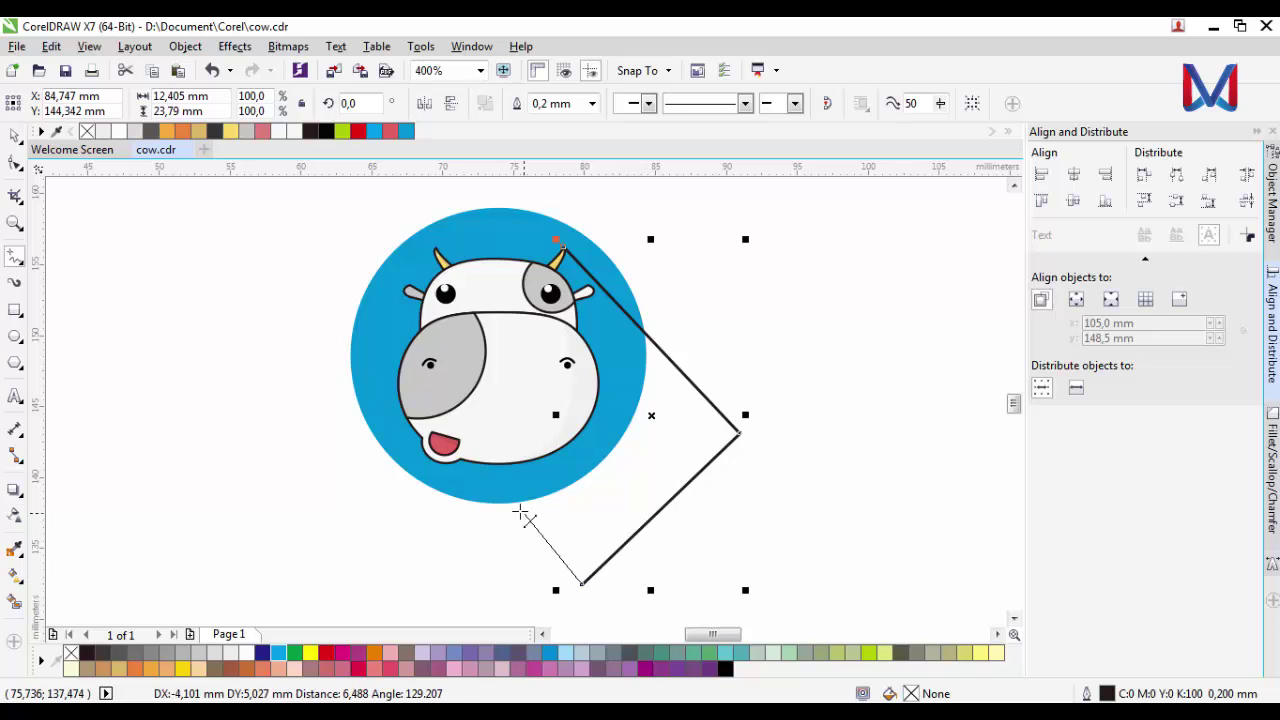
left_click(462, 460)
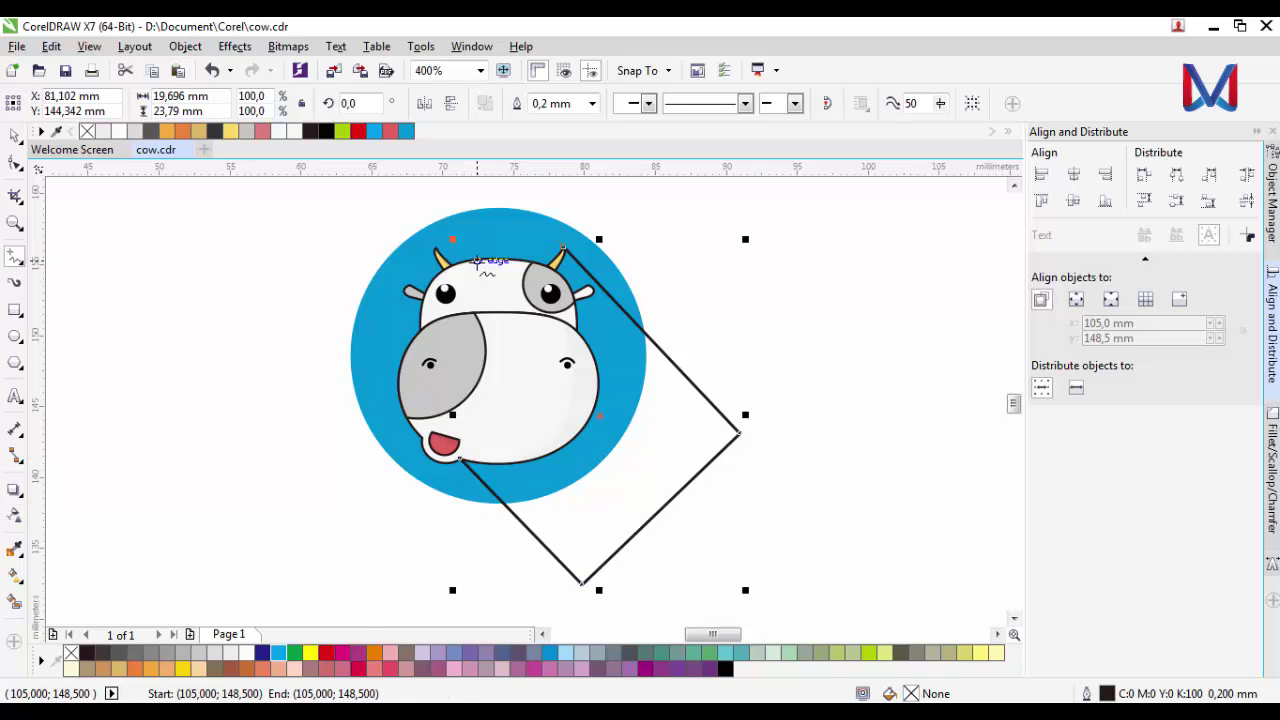
Draw a short straight line from the left horn's tip down to the head's top edge, about 1.8 by 1.1 mm.
scroll(486, 265, "up", 2)
left_click(397, 230)
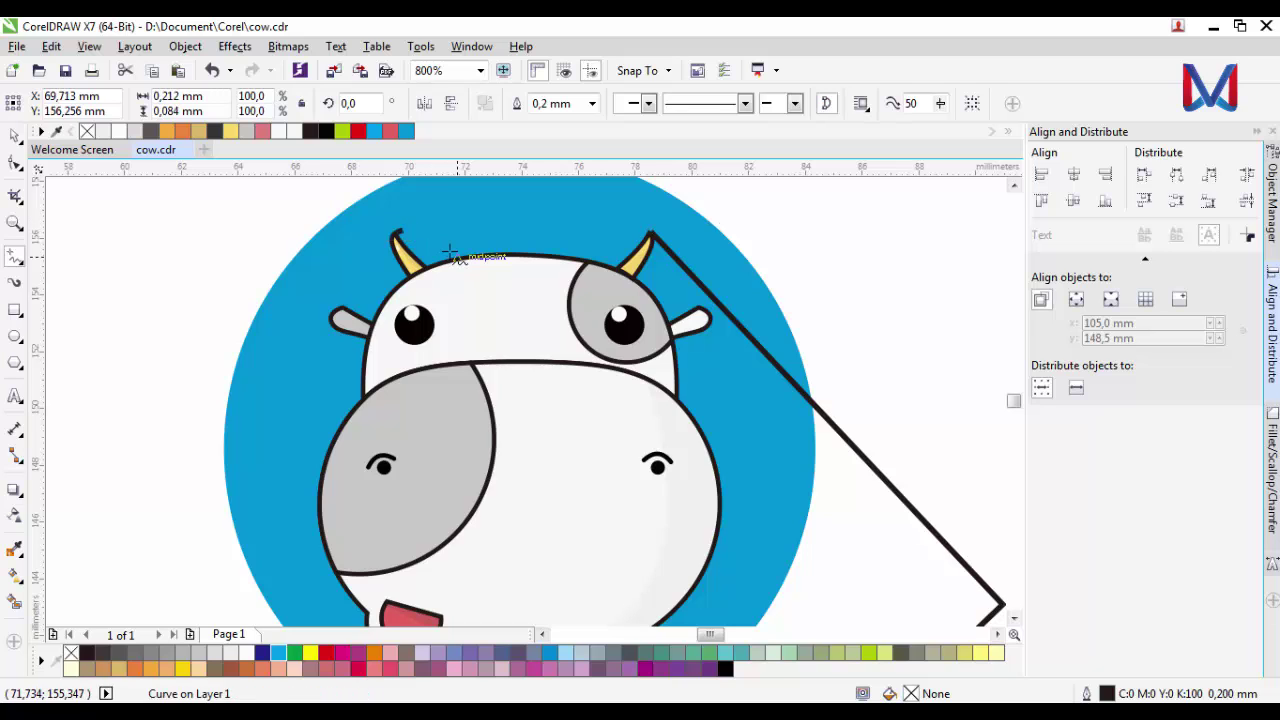
left_click(395, 232)
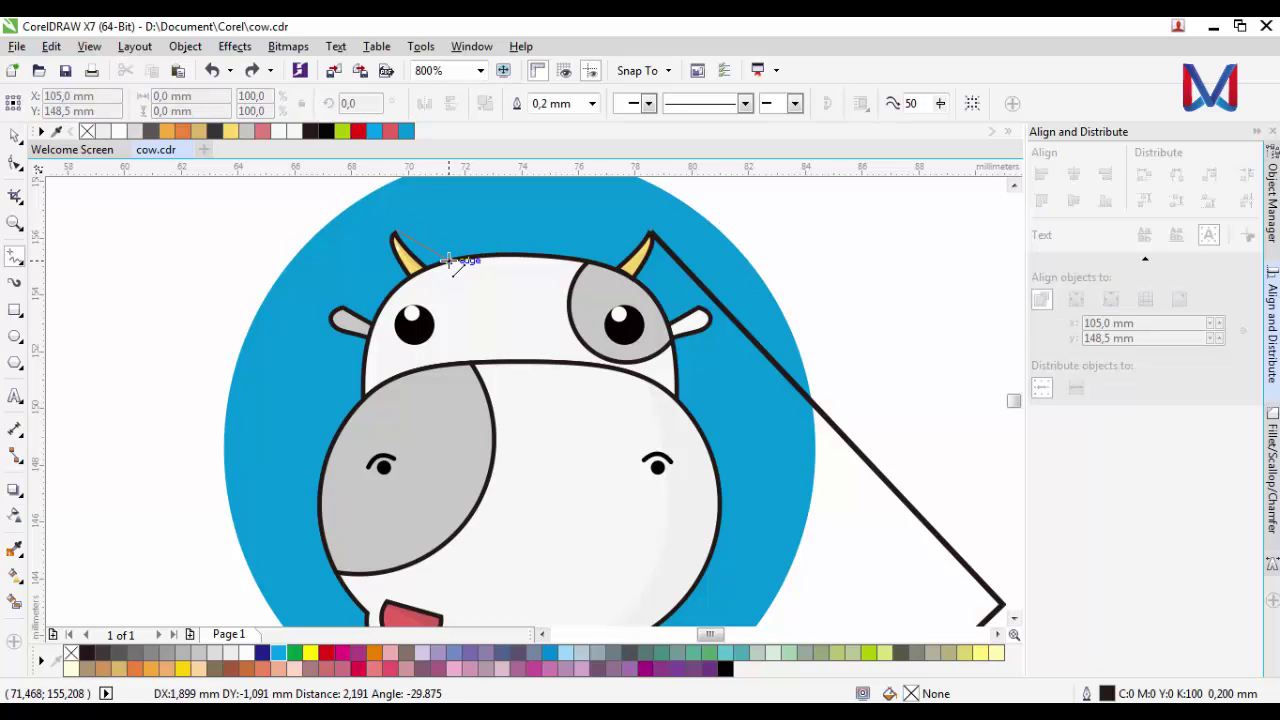
double_click(450, 262)
scroll(450, 262, "down", 2)
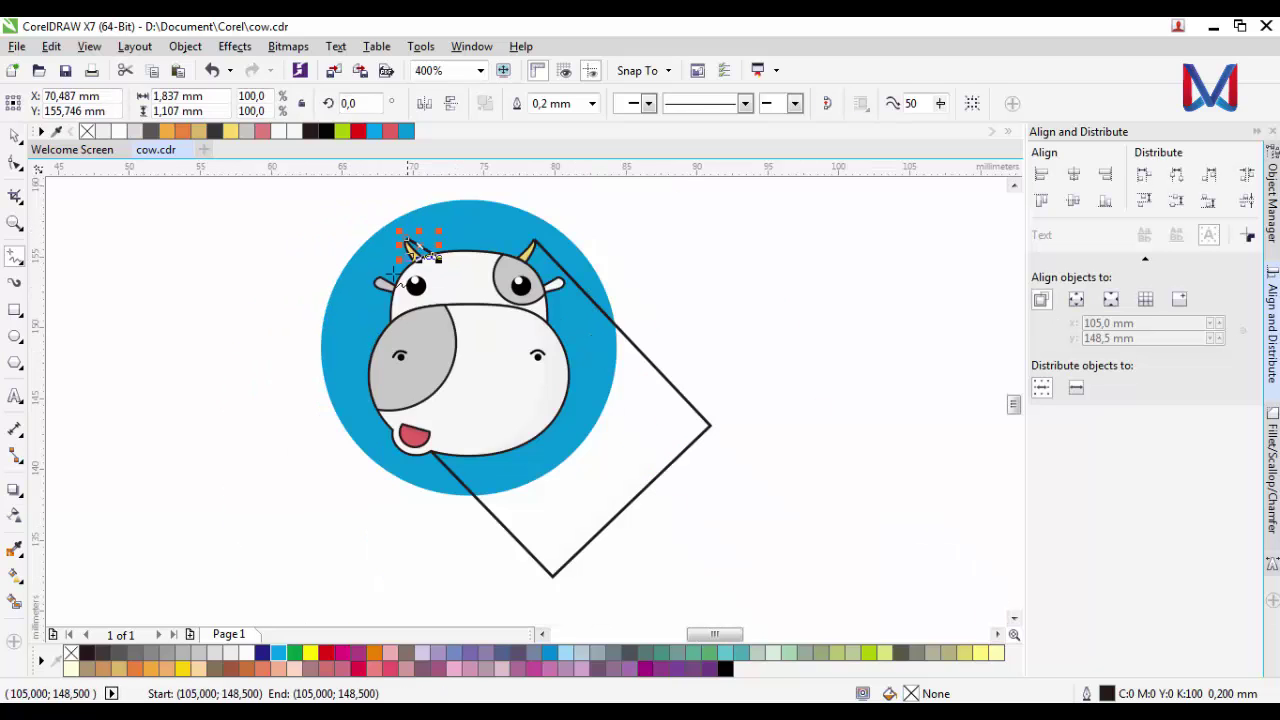
Smart Fill the enclosed shadow areas beside the head and left horn with #333333 and no outline, and delete the construction lines.
left_click(15, 601)
left_click(585, 380)
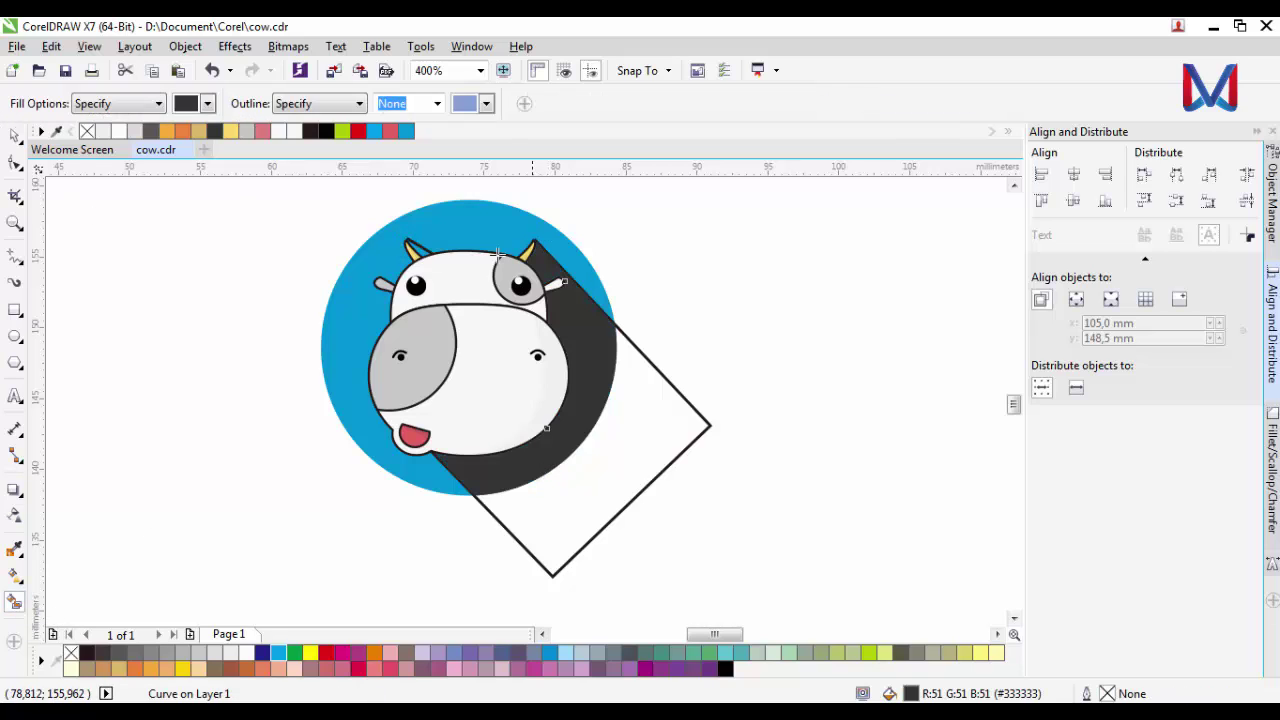
left_click(15, 137)
left_click(589, 507)
key("Delete")
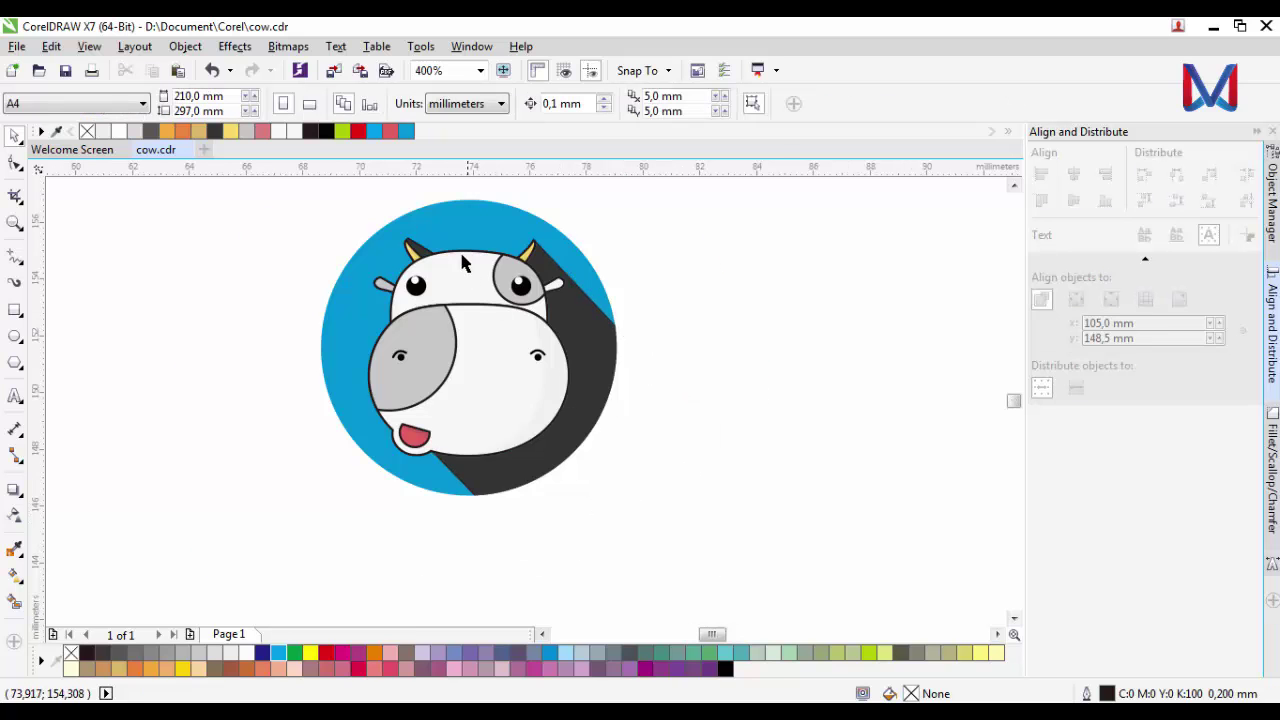
scroll(458, 250, "up", 3)
left_click(278, 250)
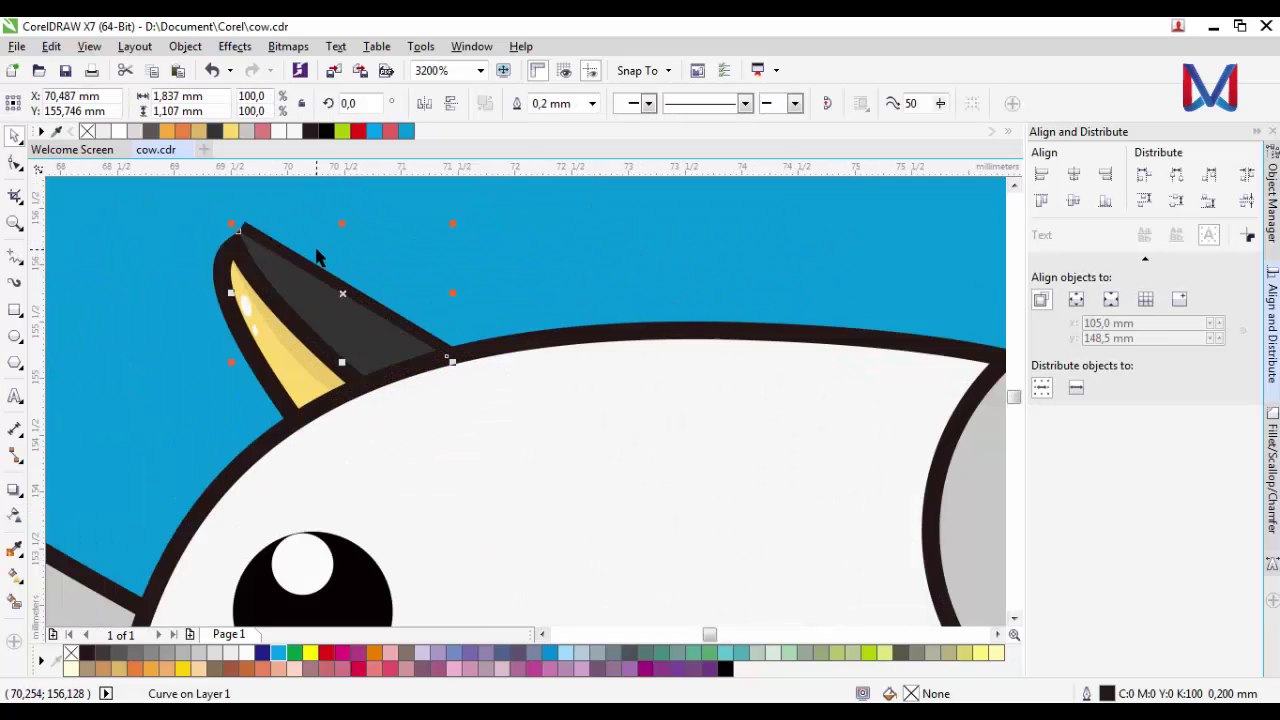
key("Delete")
Select both dark shadow shapes and apply a uniform transparency of 68 to them.
scroll(305, 300, "down", 1)
left_click(338, 302)
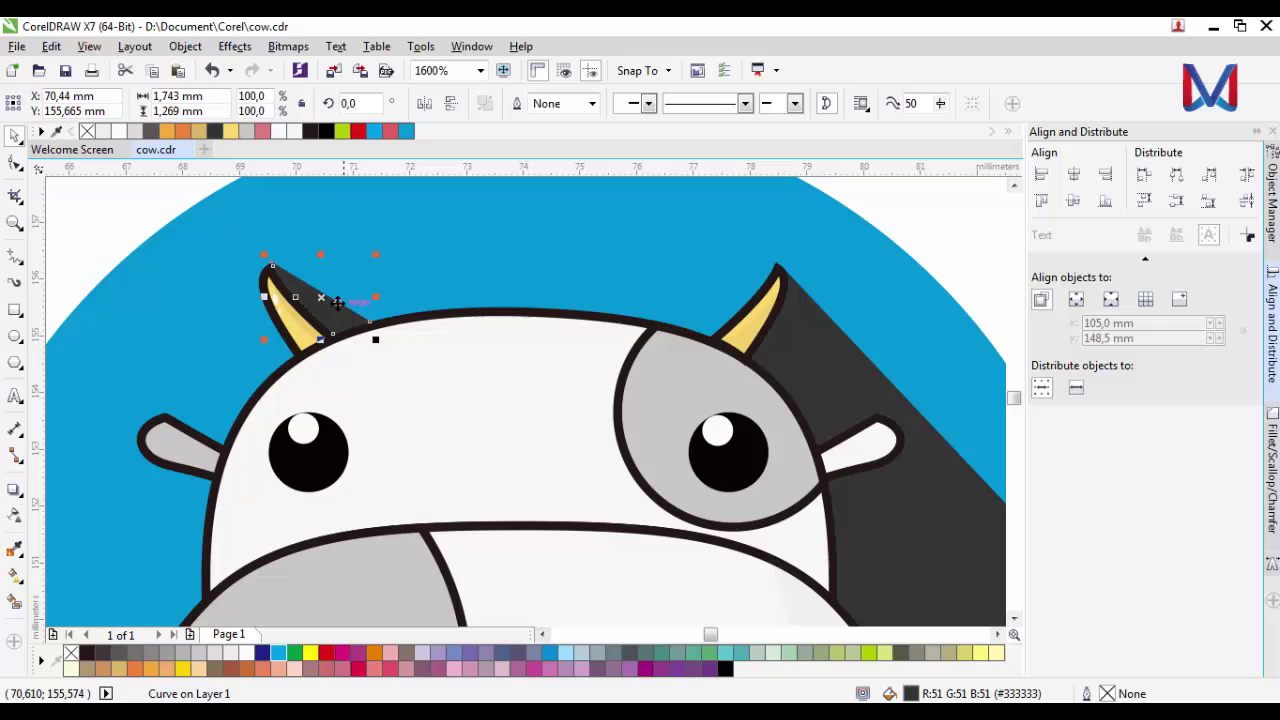
left_click(955, 520, "shift")
left_click(17, 517)
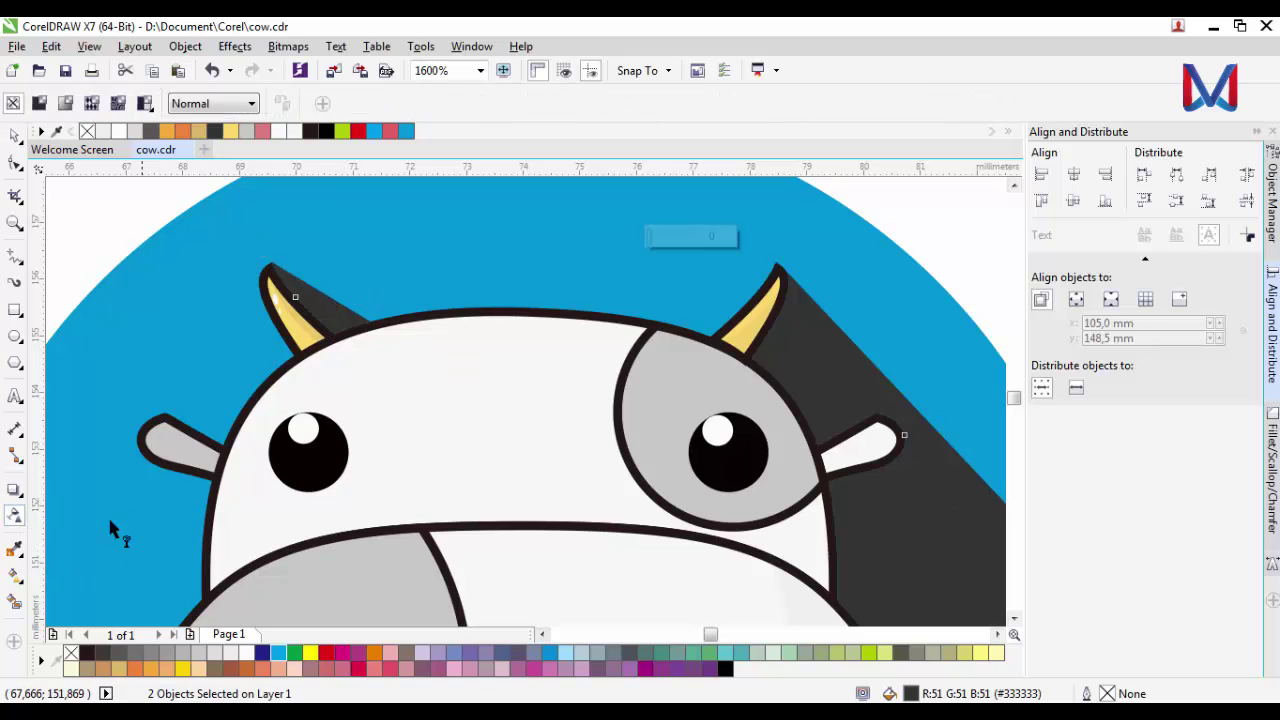
left_click(712, 236)
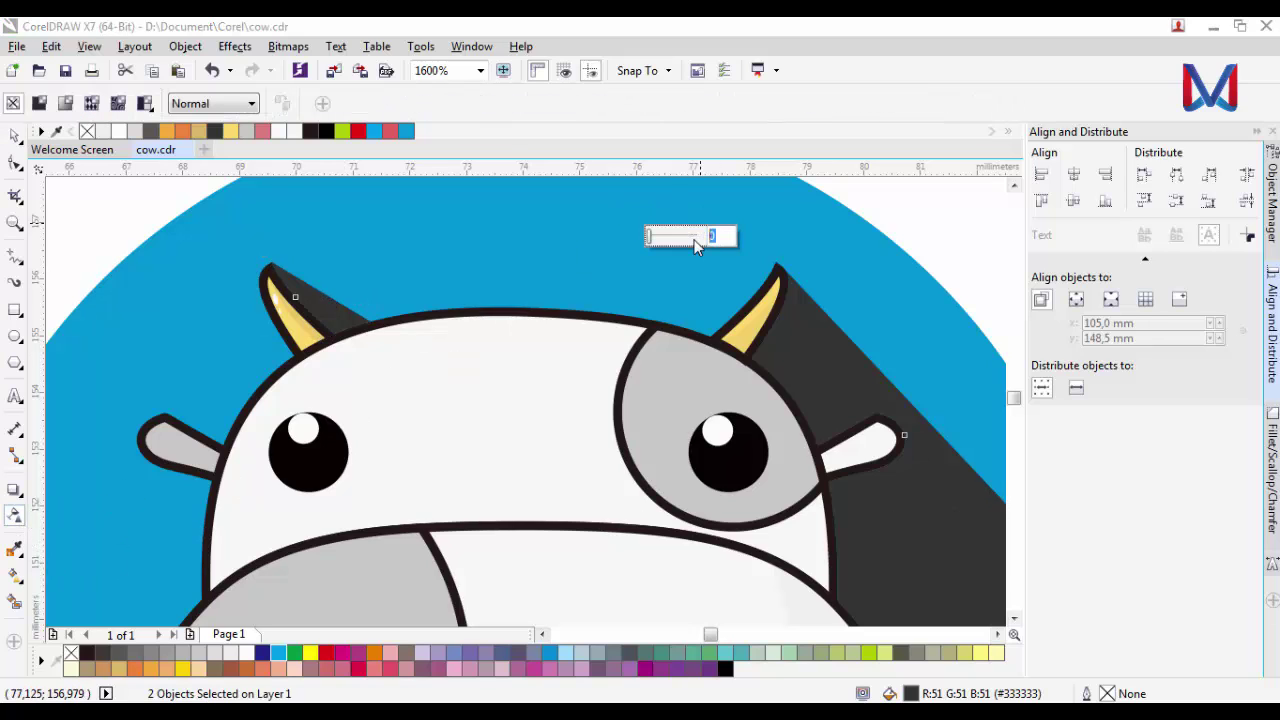
key("Return")
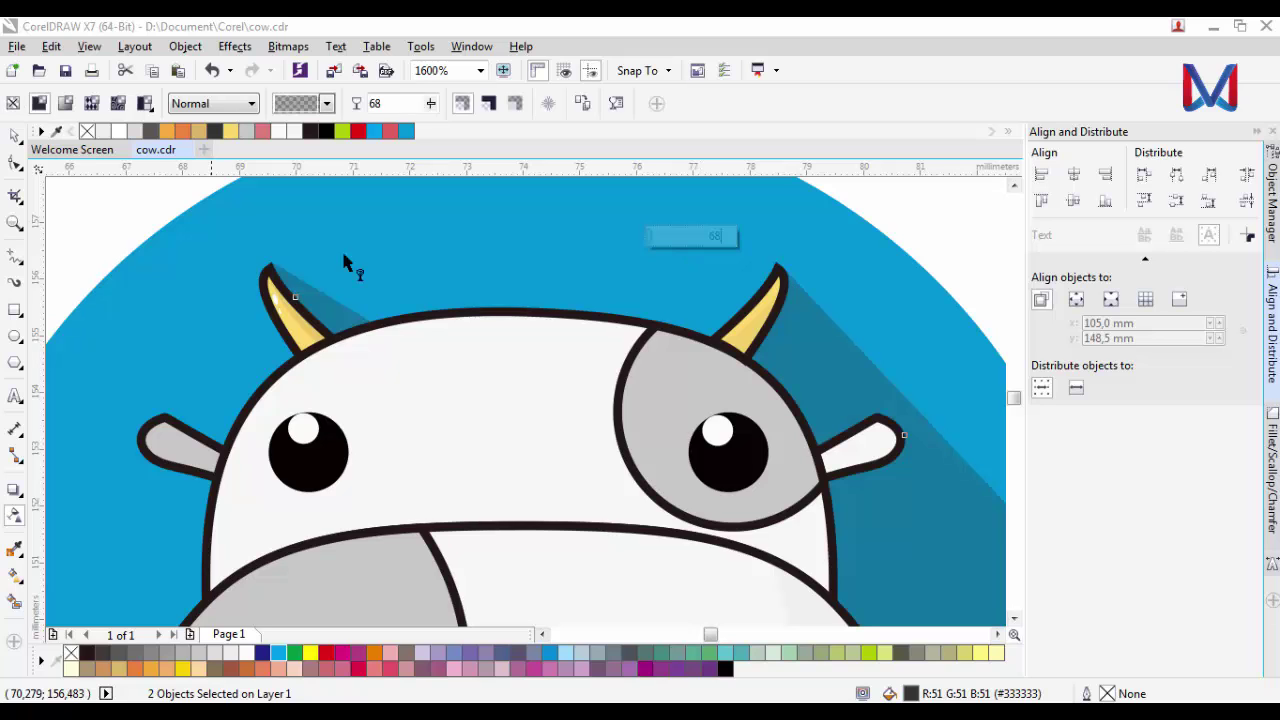
left_click(14, 136)
scroll(562, 314, "down", 2)
left_click(850, 418)
Add the artistic text "moo" to the lower left of the cow badge.
scroll(440, 394, "down", 1)
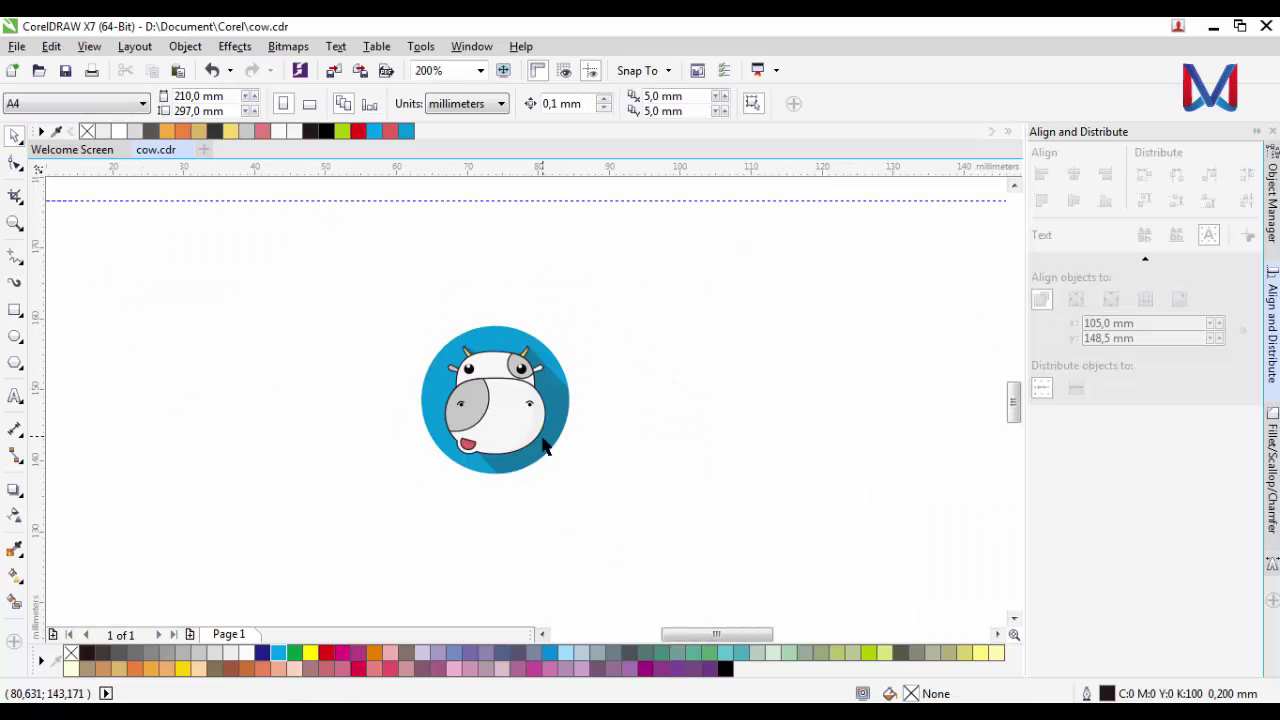
scroll(606, 454, "down", 1)
scroll(561, 454, "up", 1)
scroll(563, 460, "up", 1)
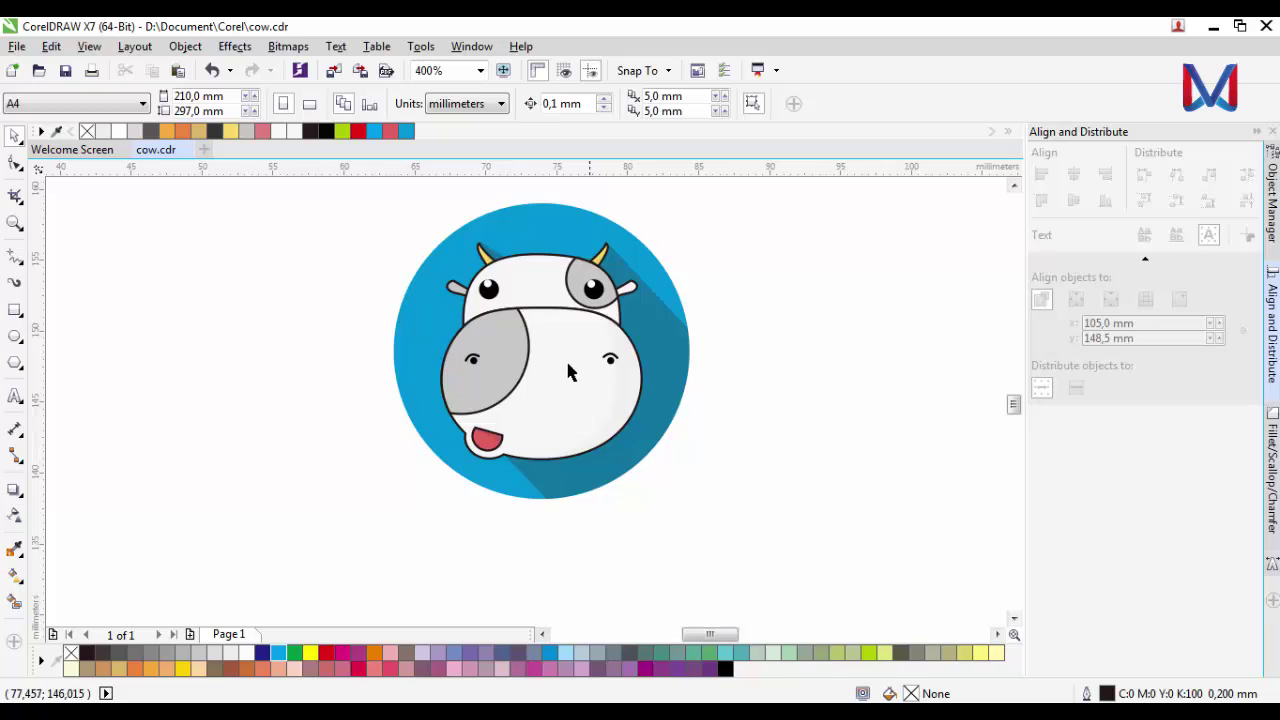
scroll(580, 410, "down", 1)
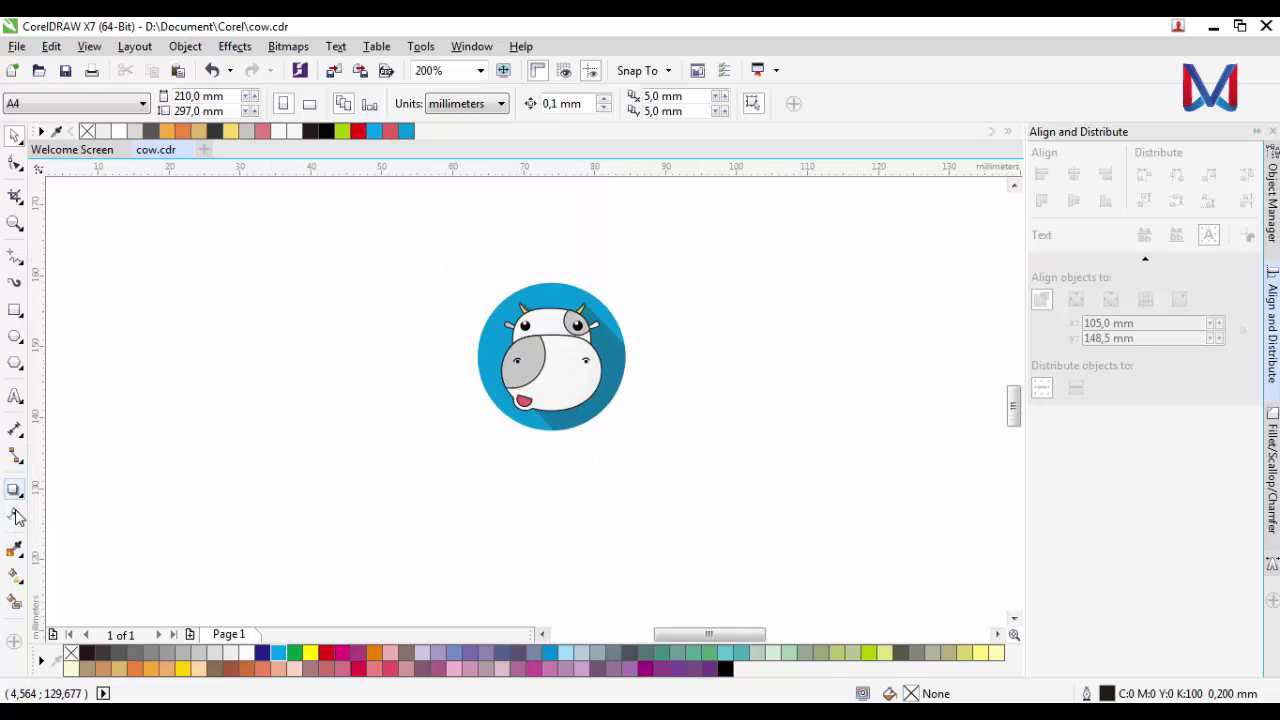
left_click(14, 397)
left_click(310, 458)
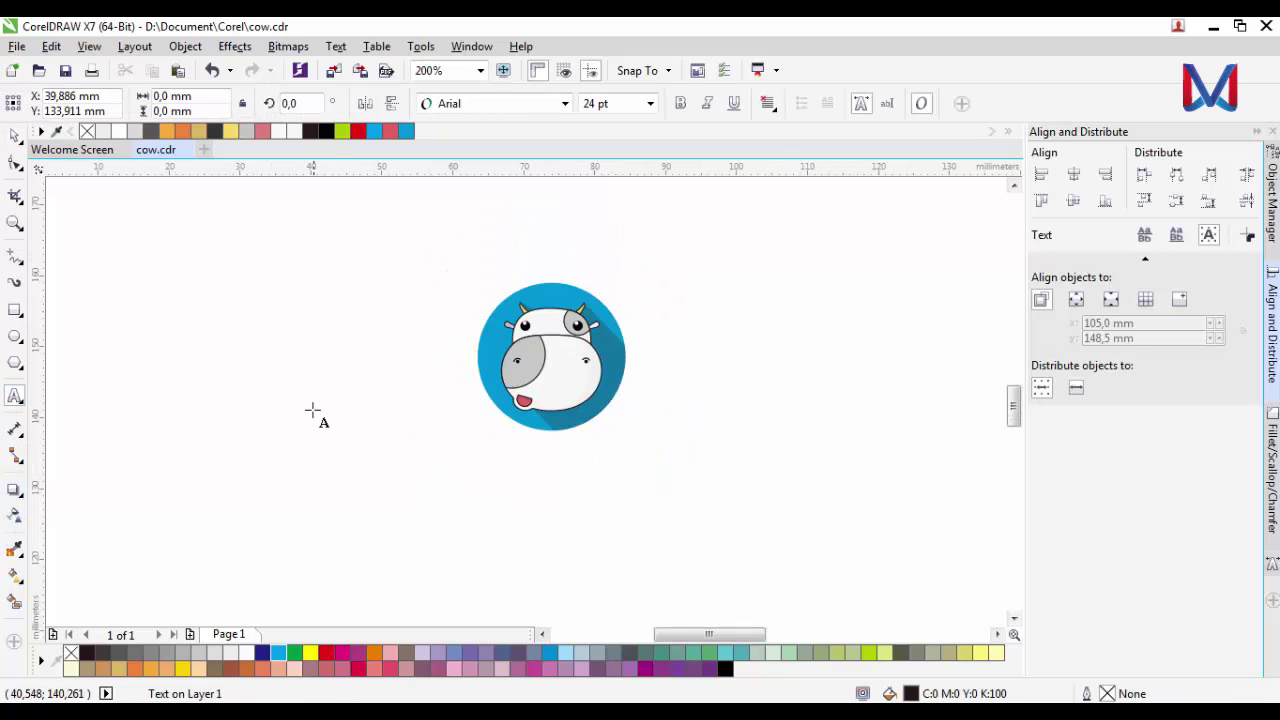
type("moo")
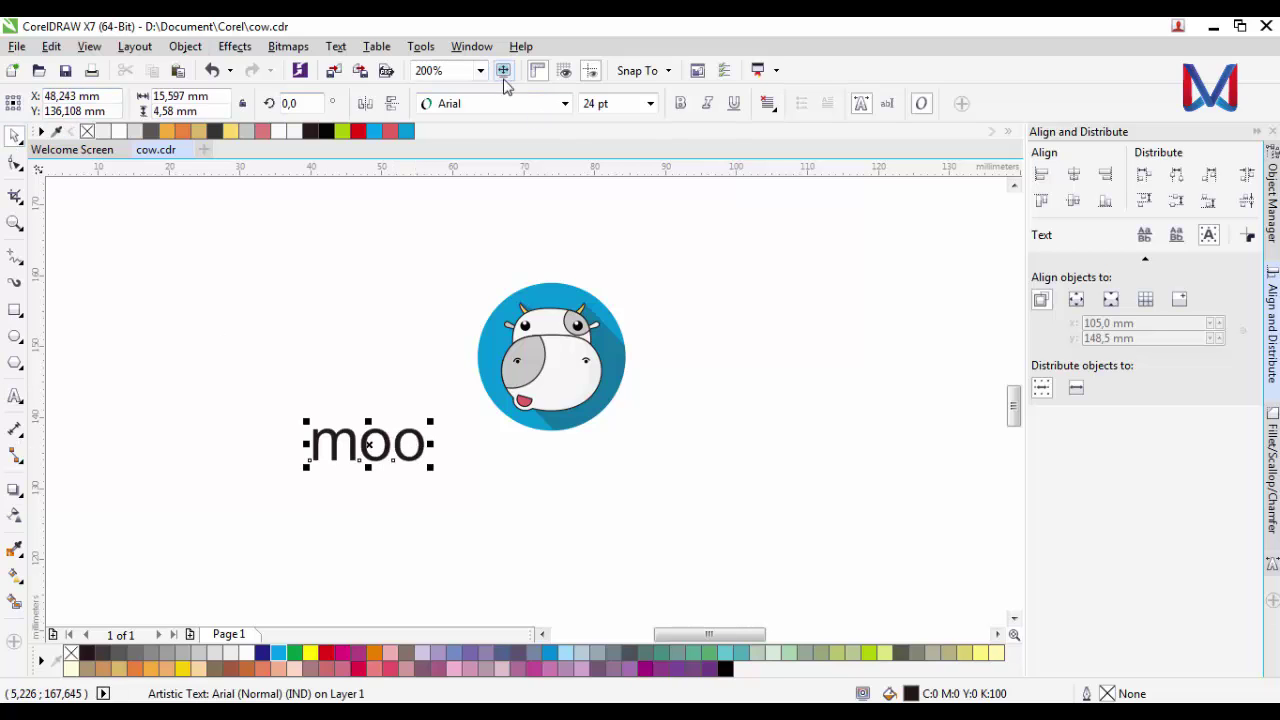
Set the "moo" text's font to Trajan Pro and make it bold.
left_click(565, 103)
left_click(540, 150)
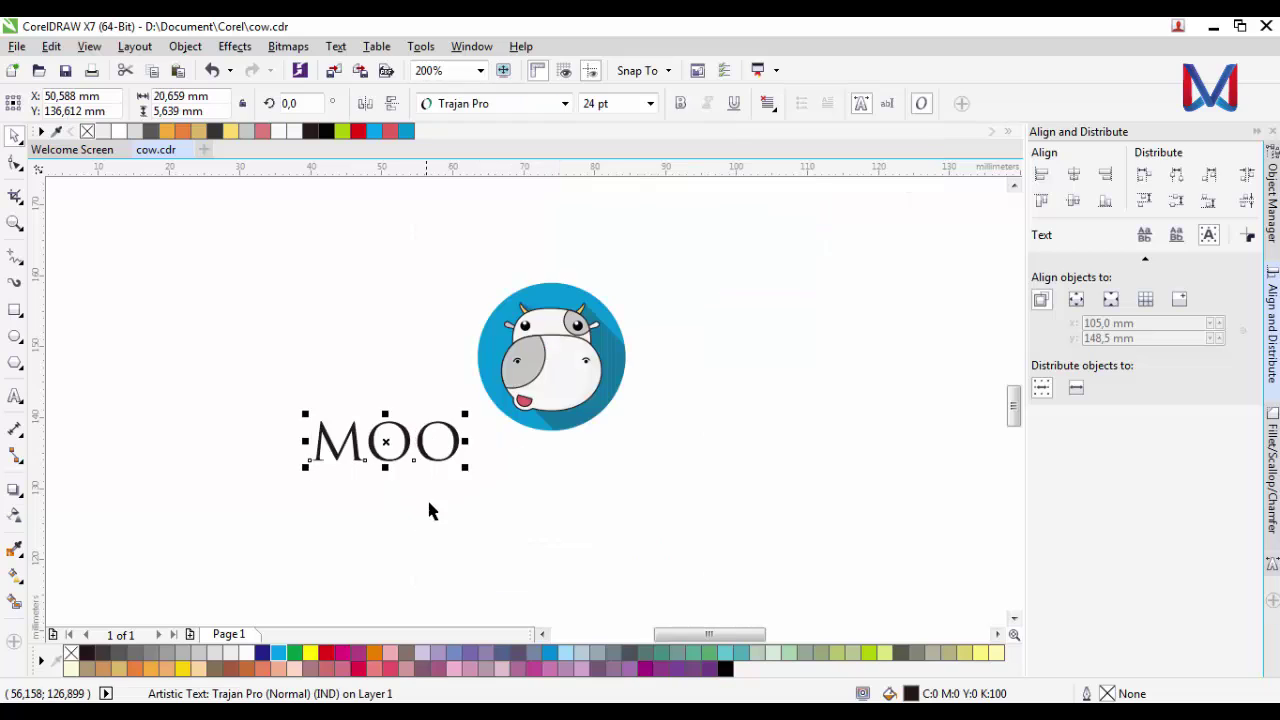
left_click(680, 103)
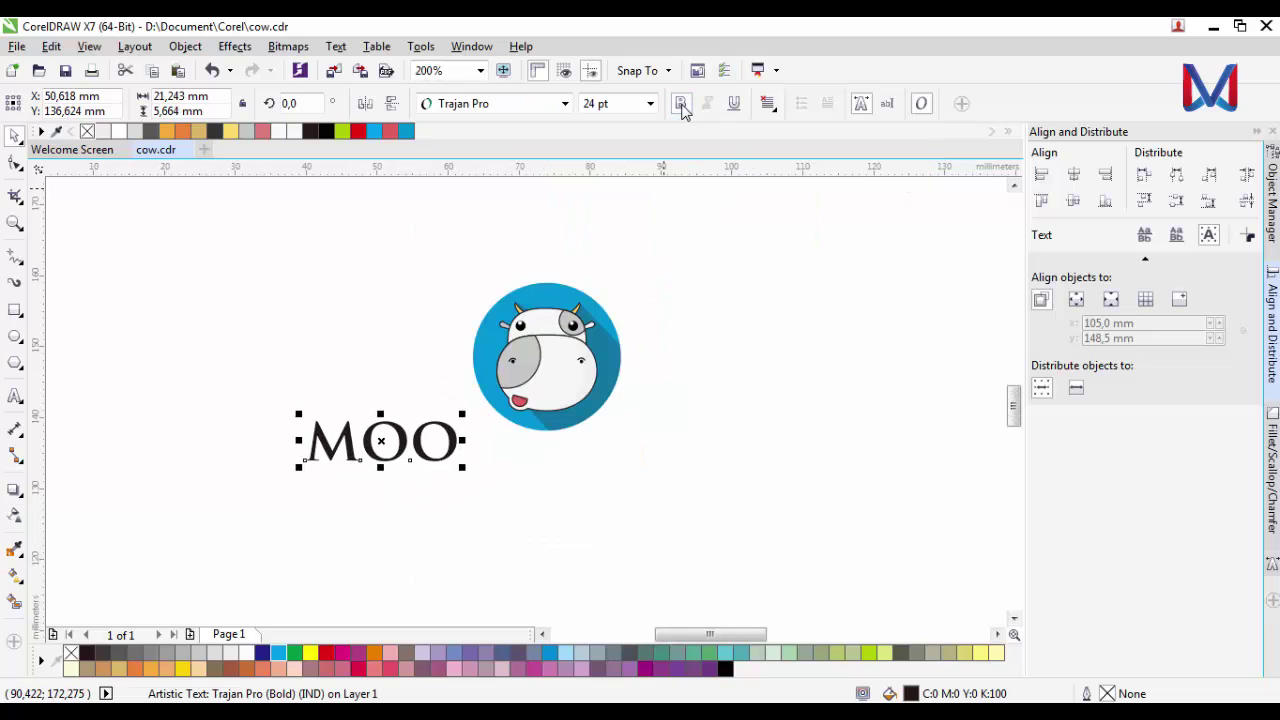
Move the "moo" text above the cow badge and fit it to the top of the blue circle's path.
left_click(620, 251)
scroll(418, 438, "down", 2)
scroll(418, 447, "up", 2)
left_click_drag(418, 447, 591, 276)
left_click(336, 46)
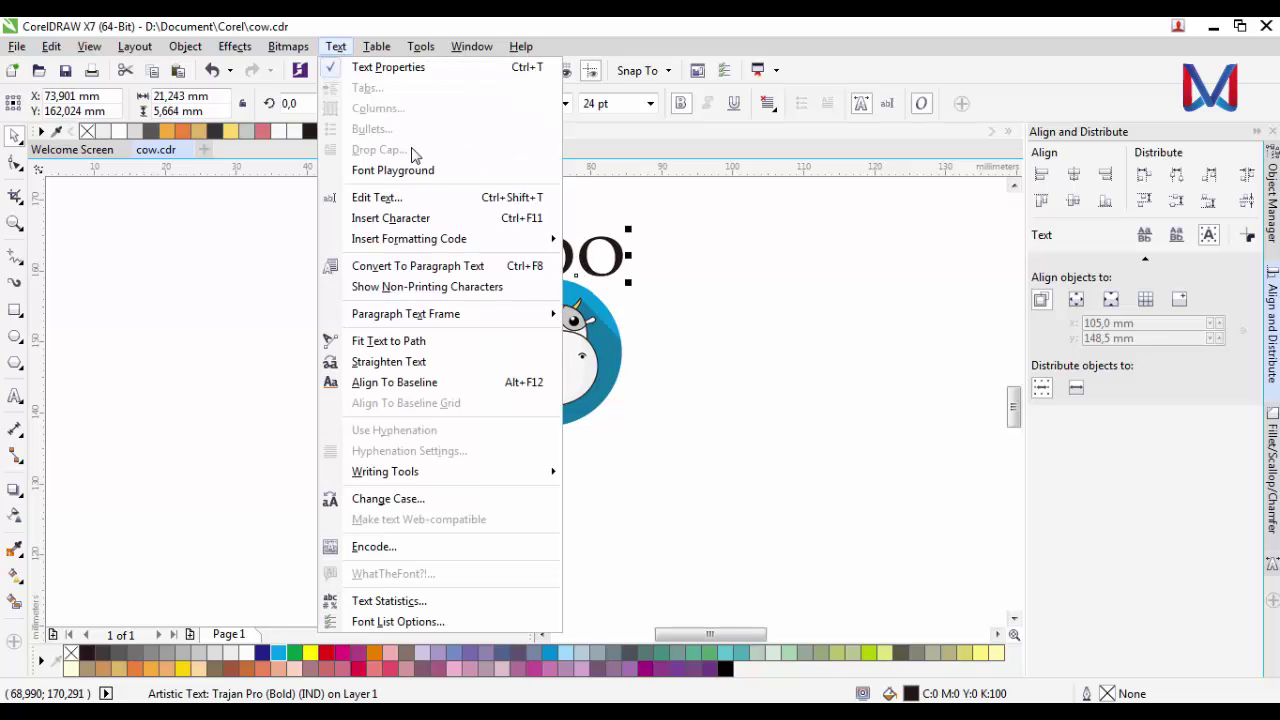
left_click(400, 337)
left_click(542, 283)
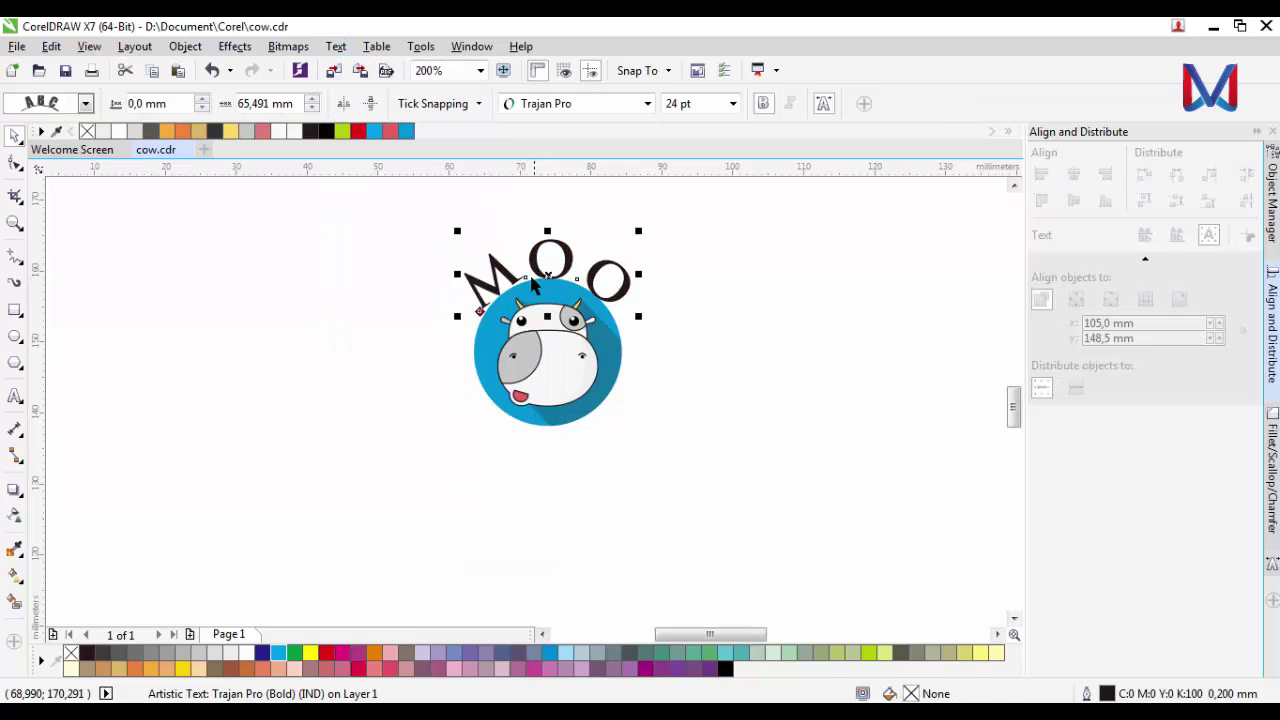
scroll(525, 298, "down", 1)
scroll(525, 298, "up", 2)
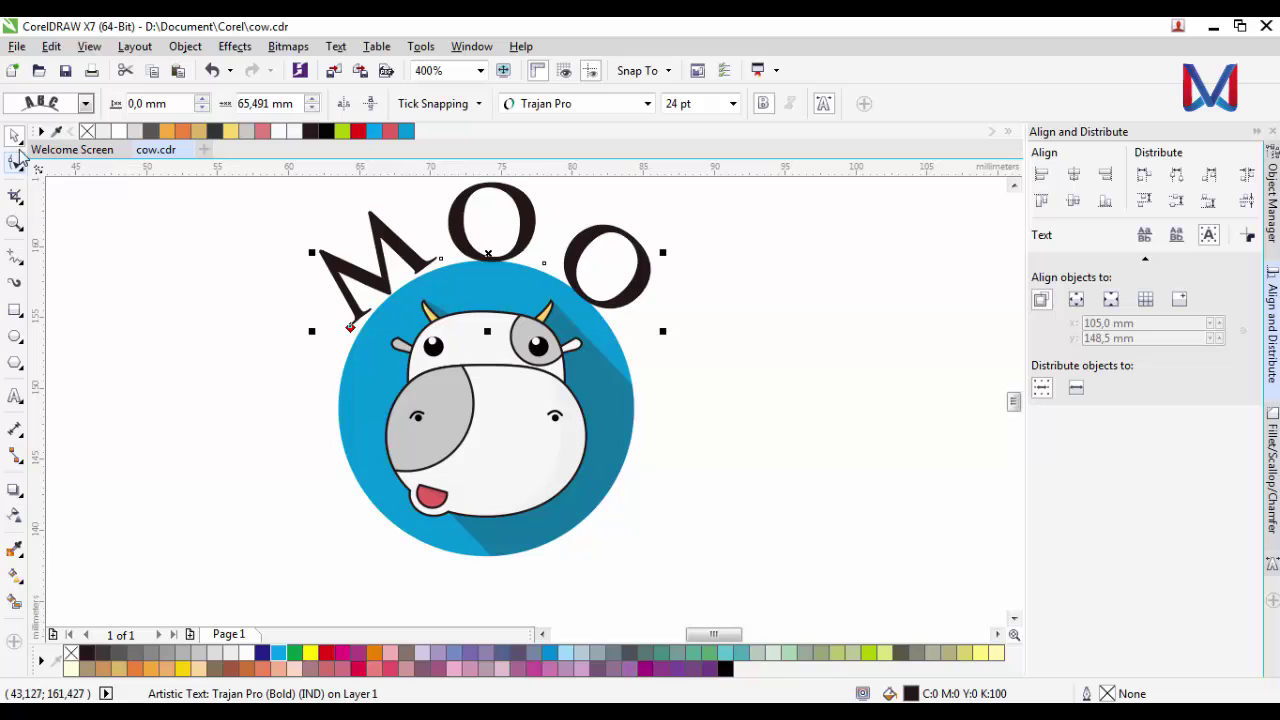
Move the curved MOO text about 1.155 mm off the circle's edge and apply the orientation that rotates its letters along the path.
left_click_drag(524, 232, 487, 245)
scroll(507, 258, "down", 1)
scroll(521, 350, "down", 1)
scroll(518, 319, "up", 2)
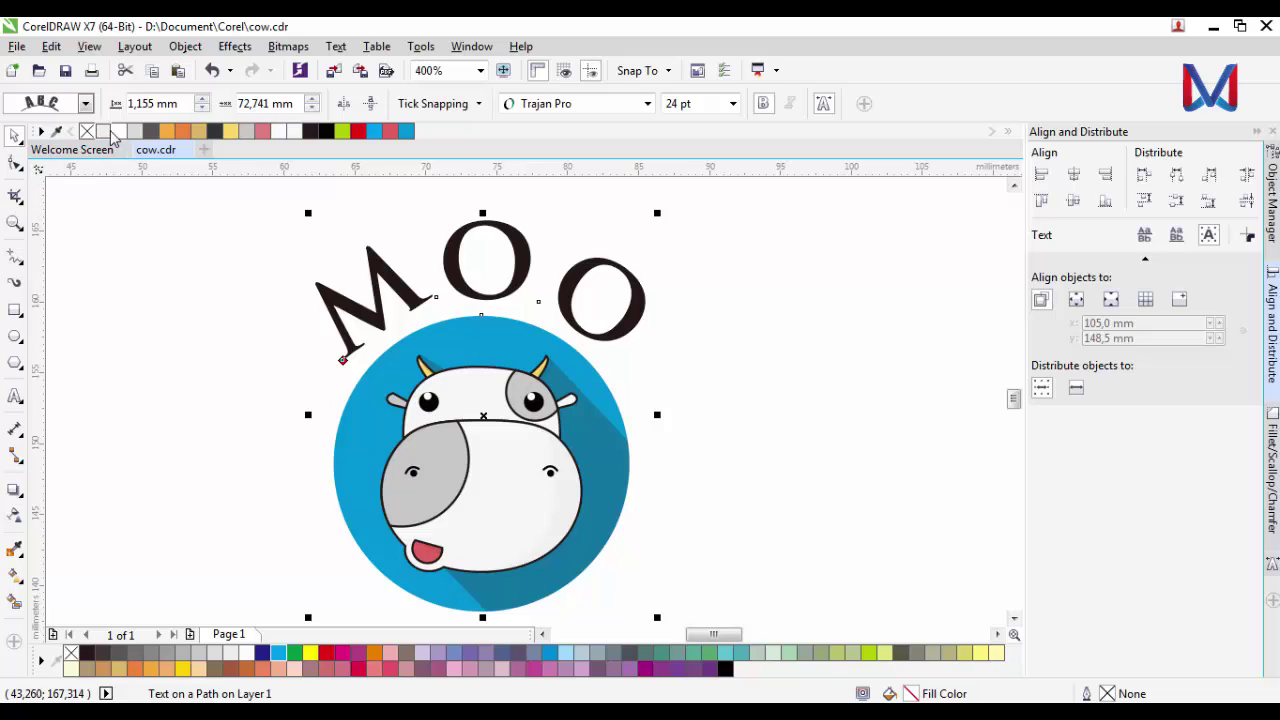
left_click(87, 105)
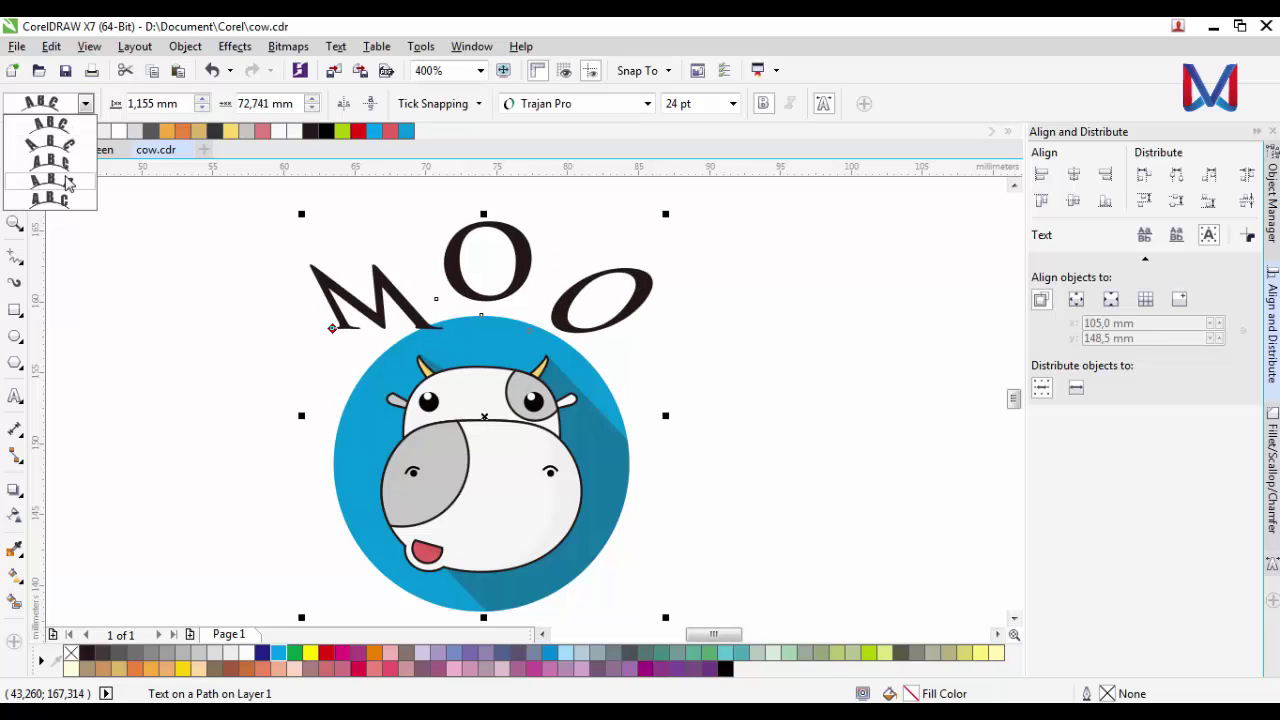
left_click(55, 124)
scroll(316, 354, "down", 1)
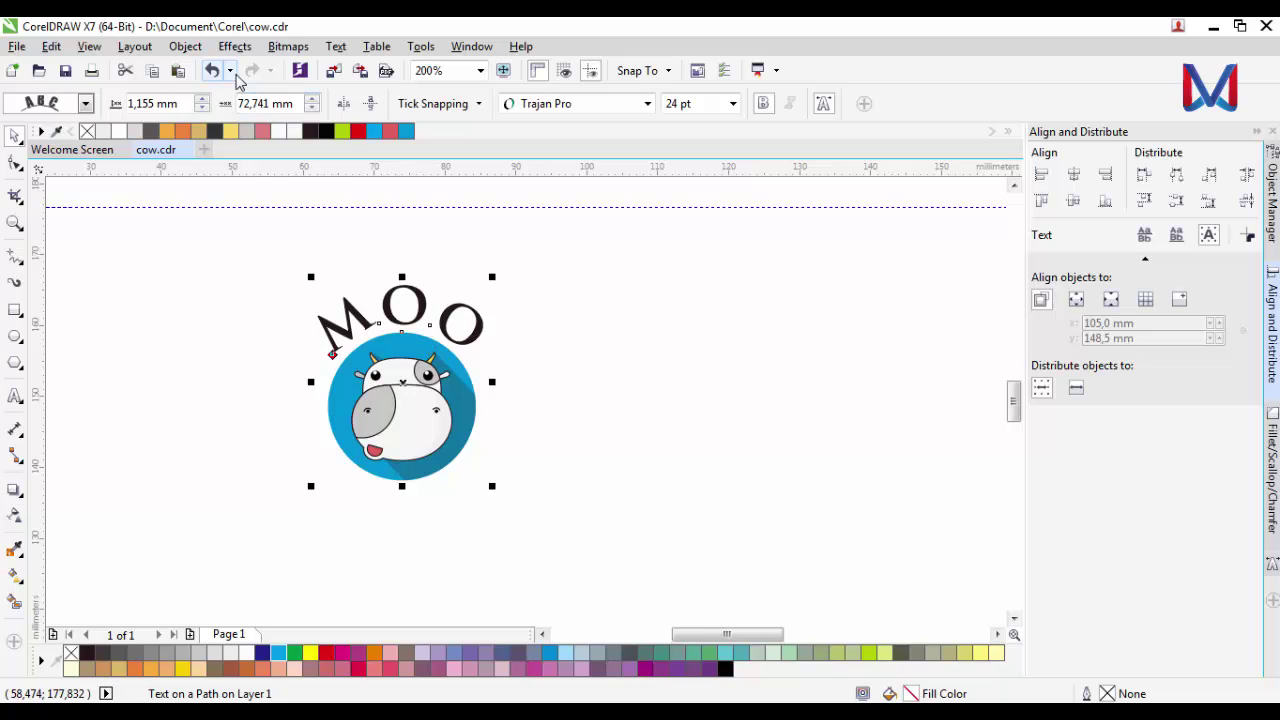
Set the MOO text's distance from the path to 1.155 mm and its offset along the path to 73.241 mm.
scroll(200, 103, "up", 1)
left_click(201, 99)
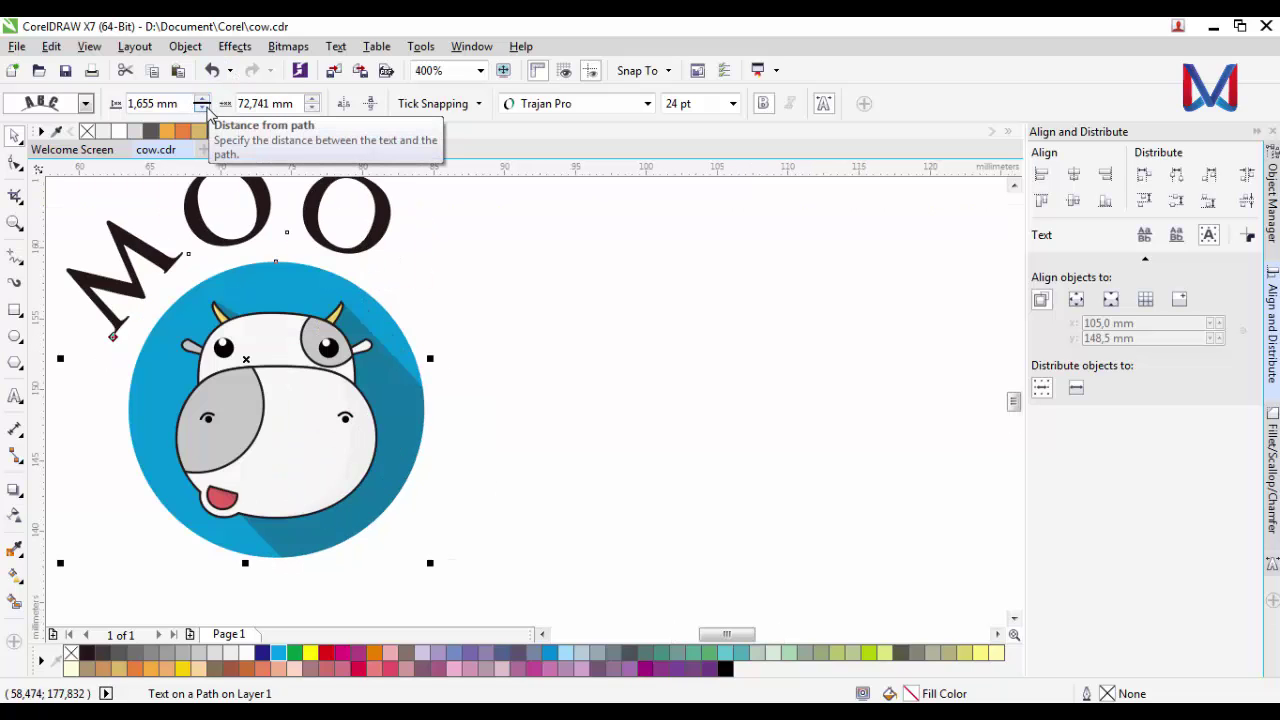
left_click(204, 107)
left_click(311, 101)
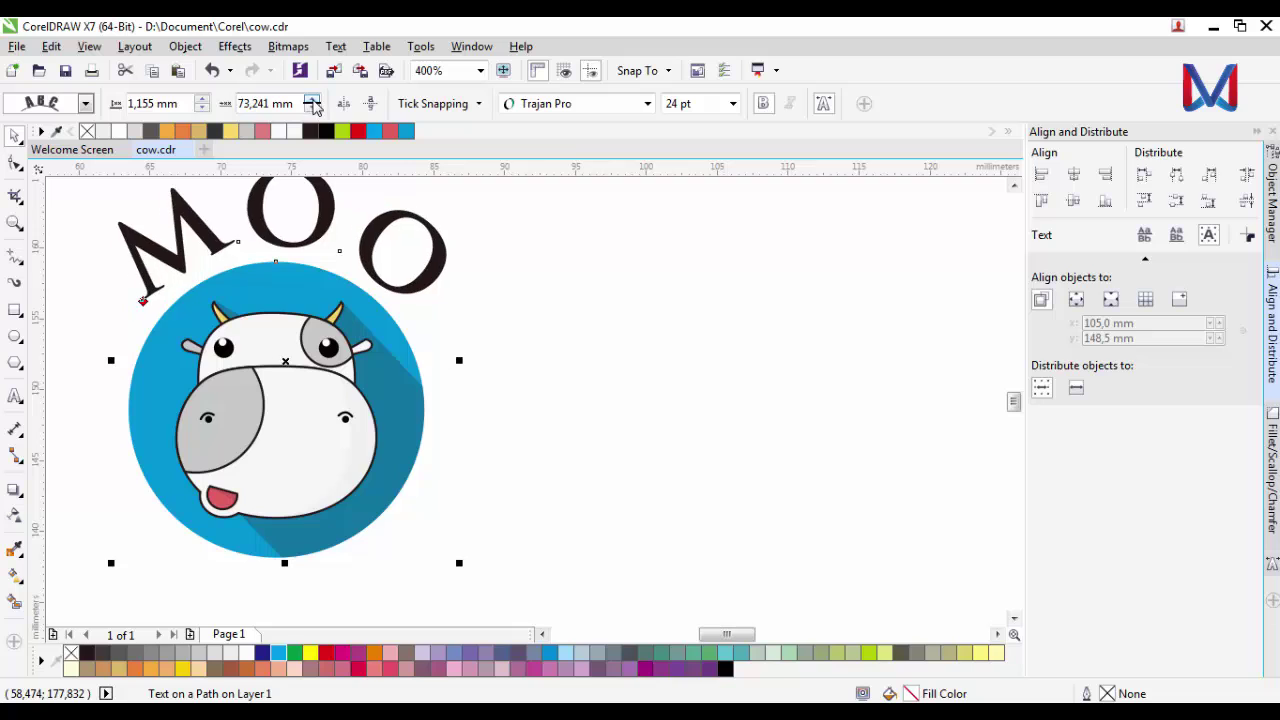
left_click(311, 101)
left_click(311, 101)
left_click(311, 101)
left_click(313, 108)
Widen the letter spacing of the curved MOO text slightly with the Shape tool and deselect it.
scroll(585, 283, "down", 2)
left_click(12, 165)
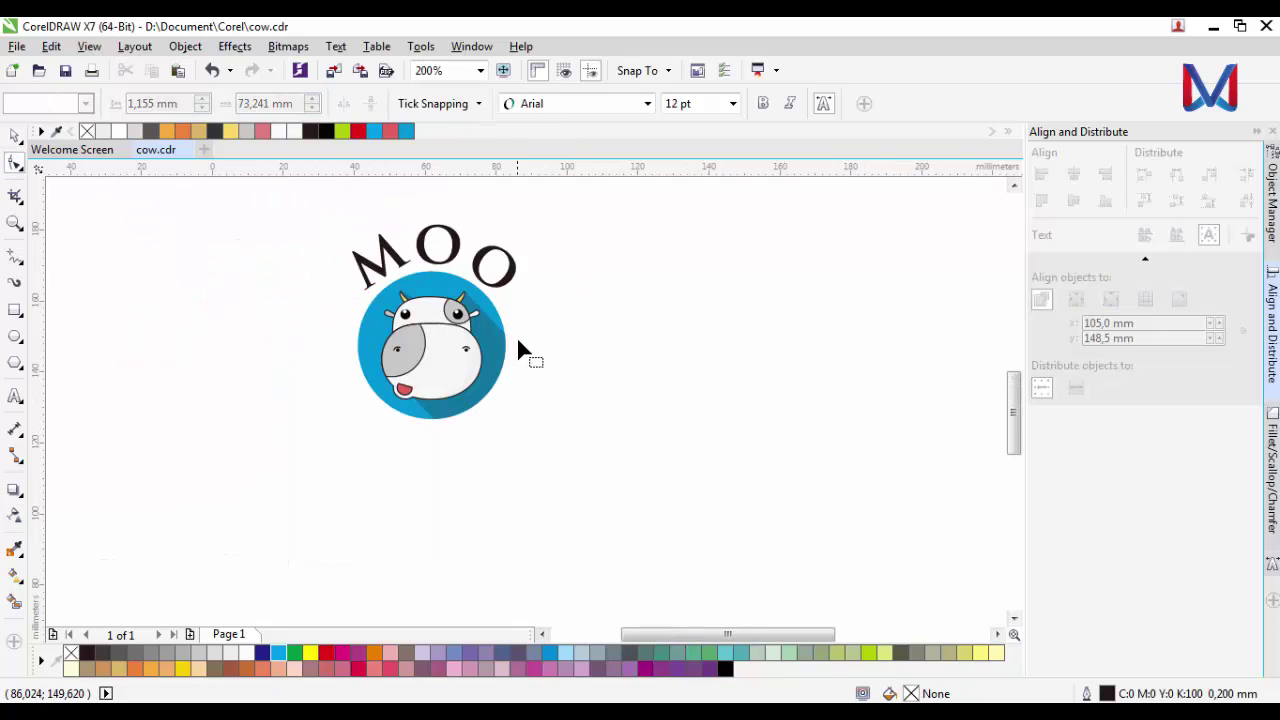
scroll(540, 338, "down", 2)
scroll(501, 310, "up", 4)
left_click(540, 330)
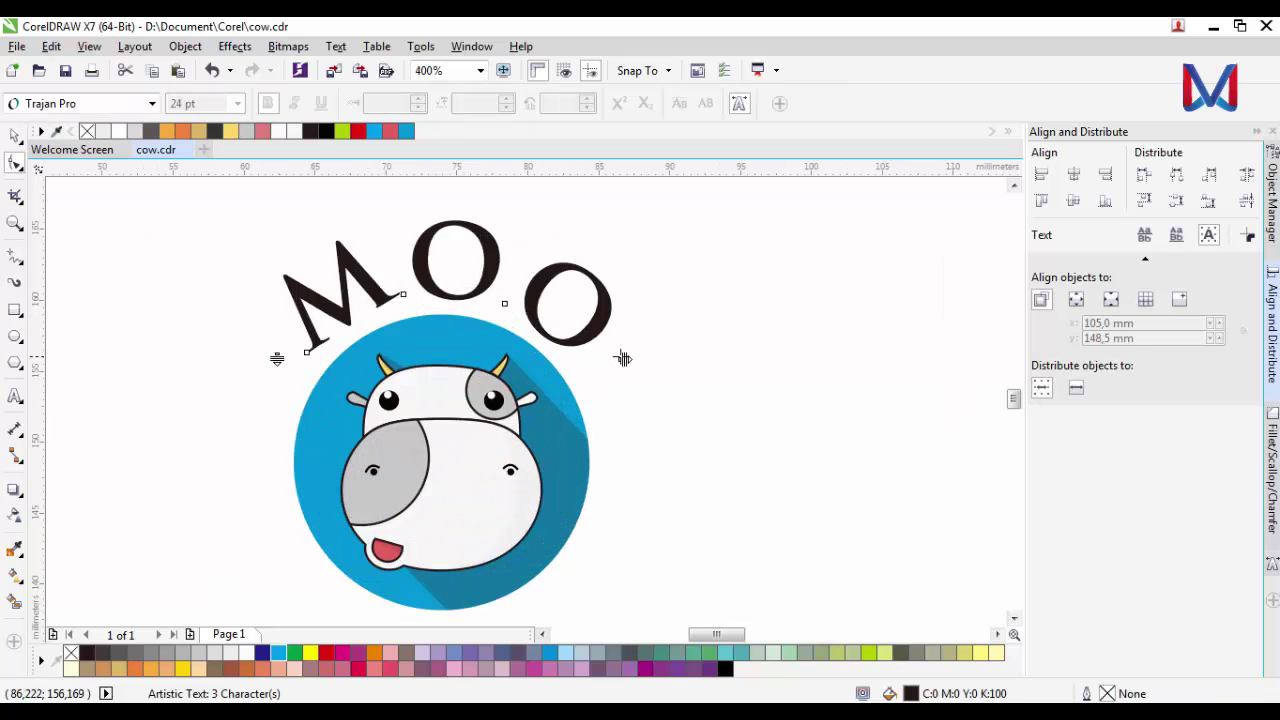
left_click_drag(618, 360, 635, 370)
left_click(14, 136)
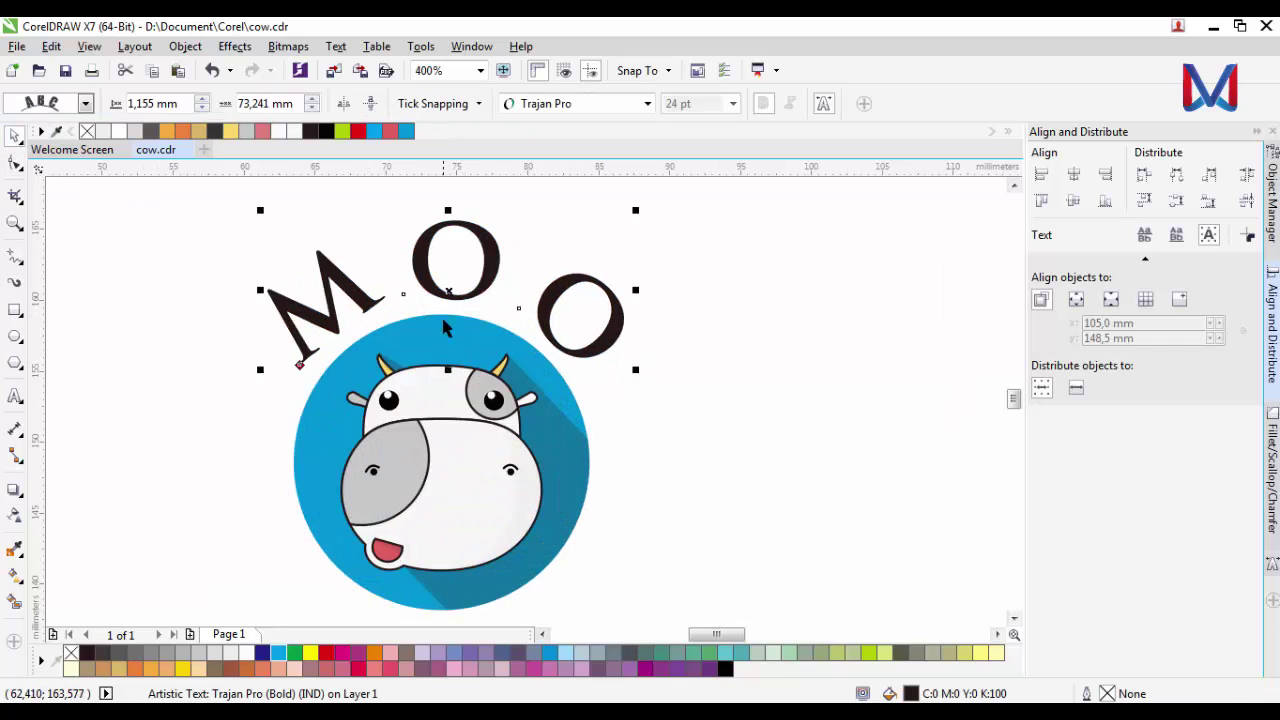
scroll(618, 391, "down", 2)
left_click(637, 416)
scroll(637, 414, "down", 1)
scroll(640, 414, "up", 2)
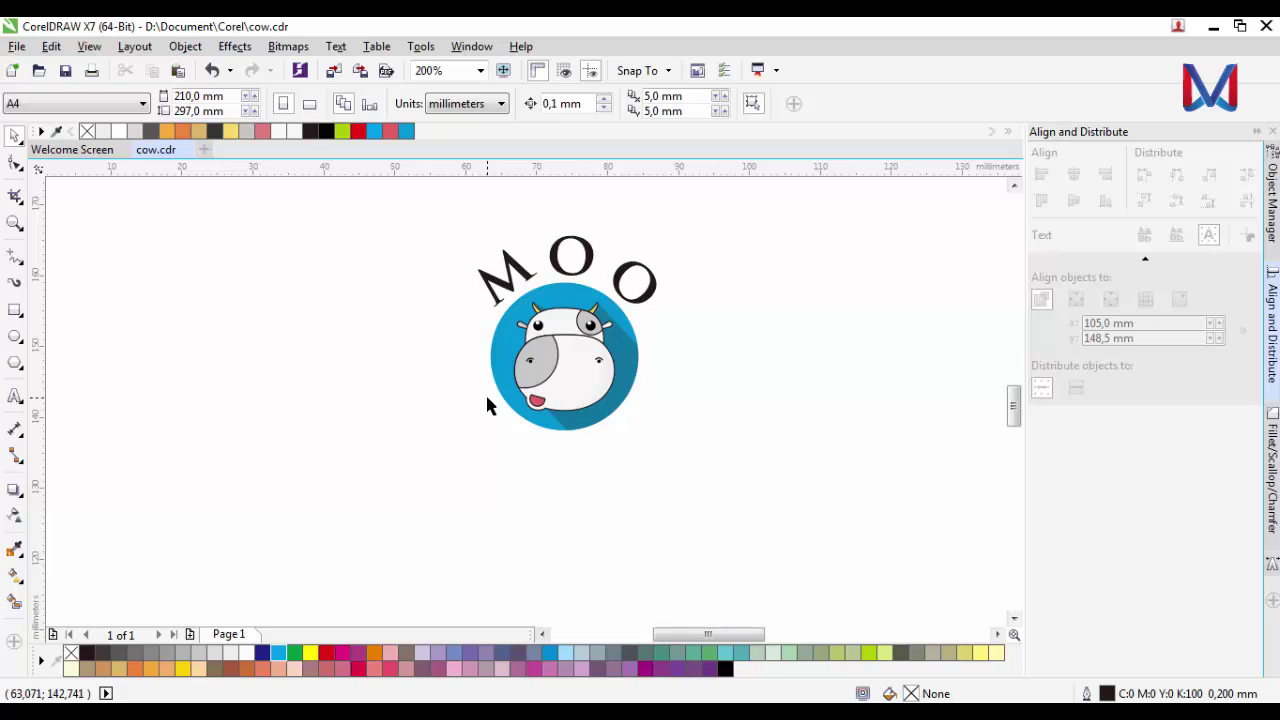
Add the artistic text "milk" to the lower left of the cow badge and set its font to Trajan Pro.
left_click(15, 396)
left_click(255, 438)
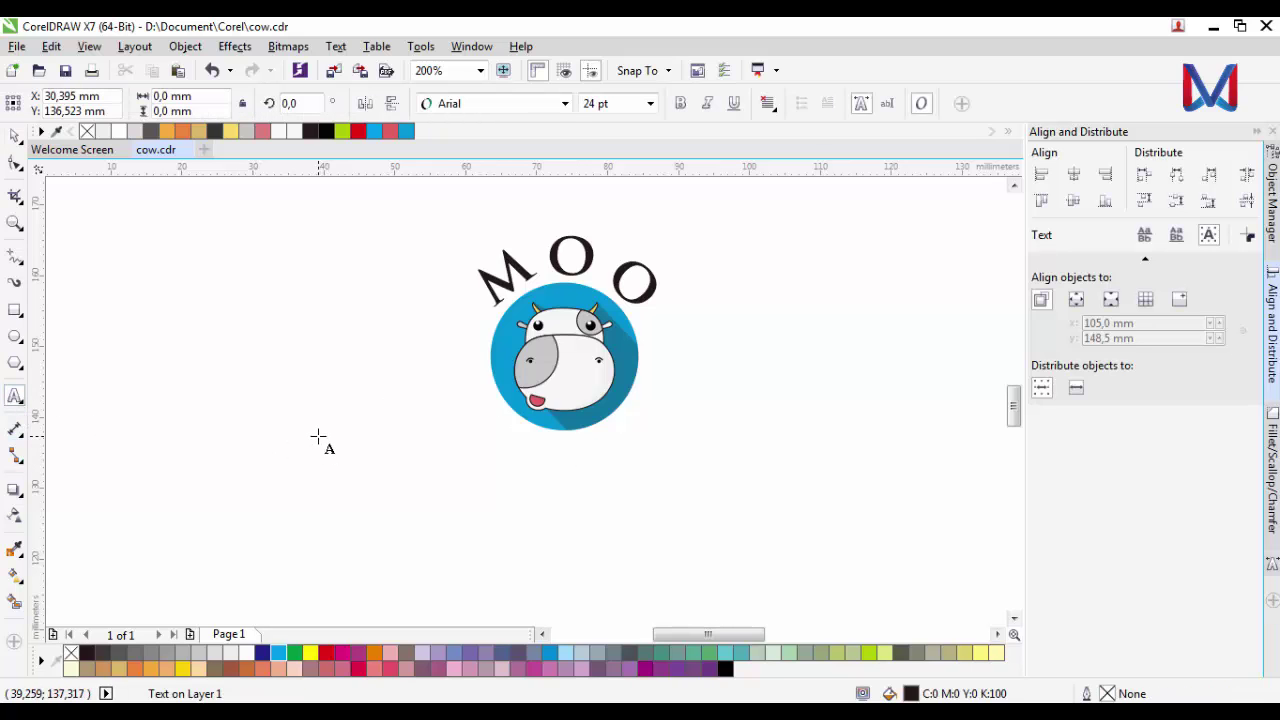
type("milk")
left_click(14, 137)
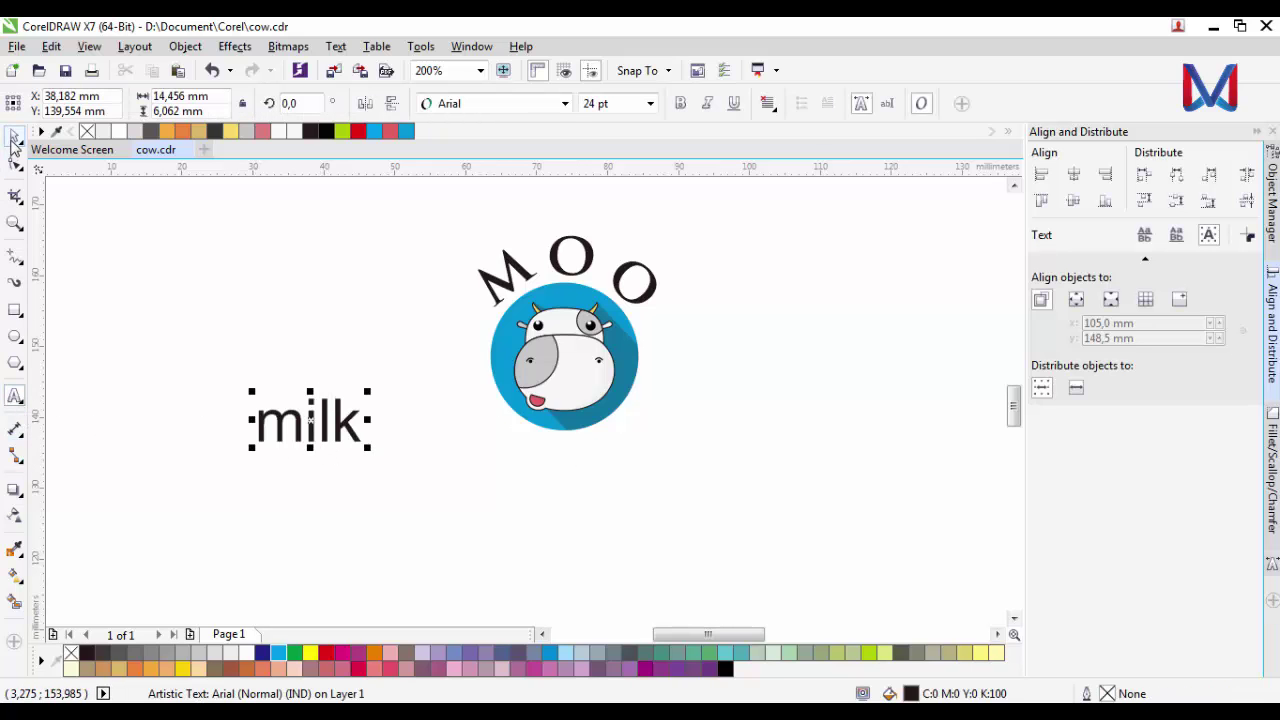
left_click(565, 103)
left_click(547, 144)
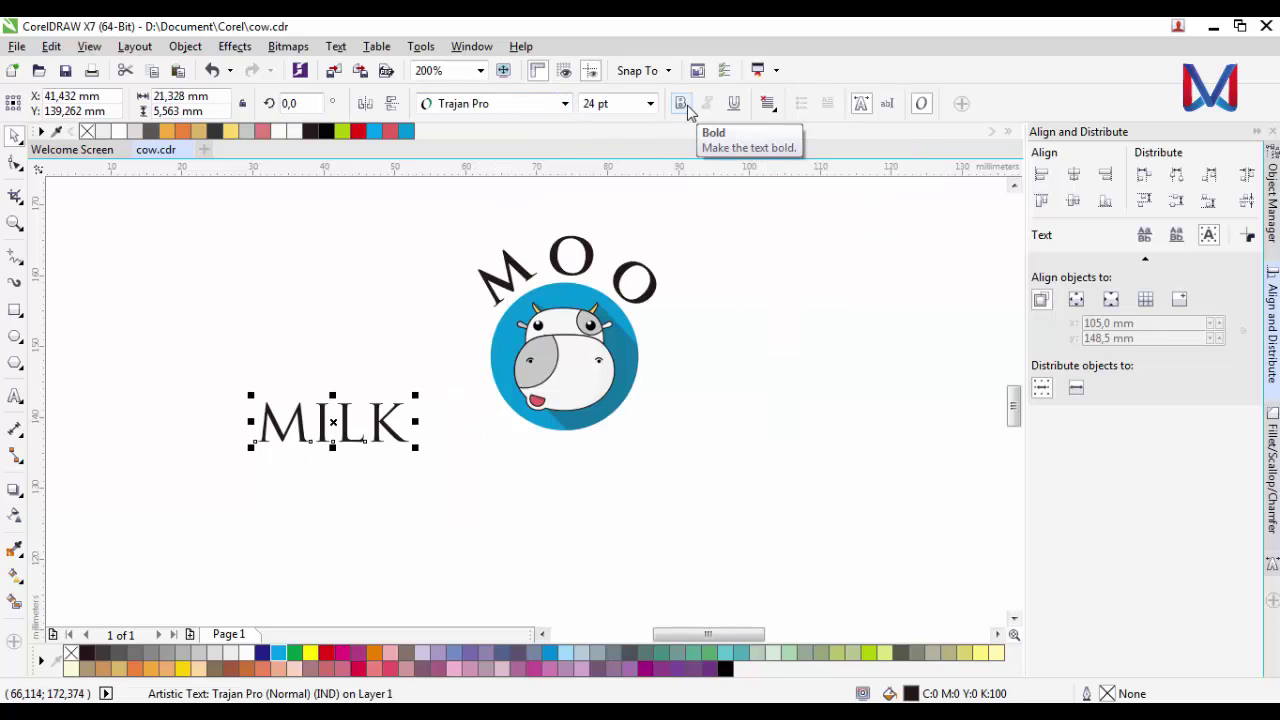
scroll(534, 409, "up", 1)
scroll(460, 380, "down", 1)
Try filling the curved MOO text with cyan, and undo the fill.
left_click(512, 272)
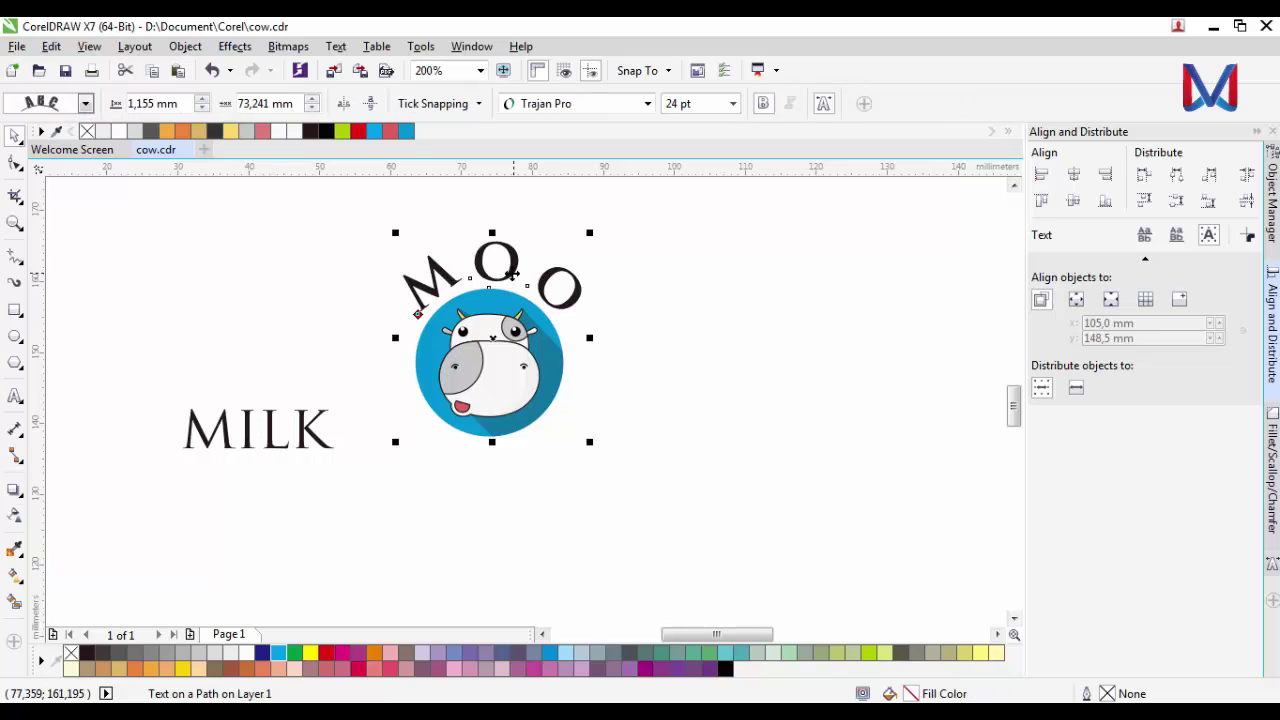
left_click(376, 133)
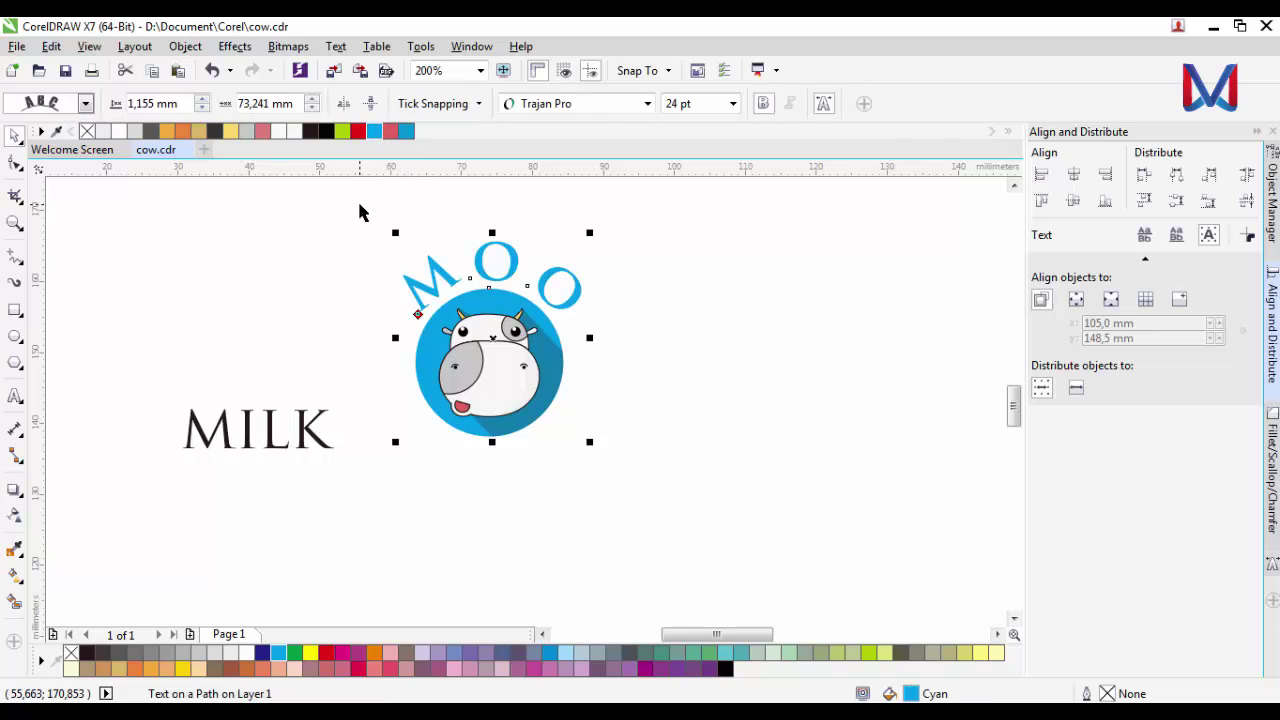
key("ctrl+z")
key("Escape")
Fit the "milk" text to the bottom of the blue circle's path.
left_click(314, 437)
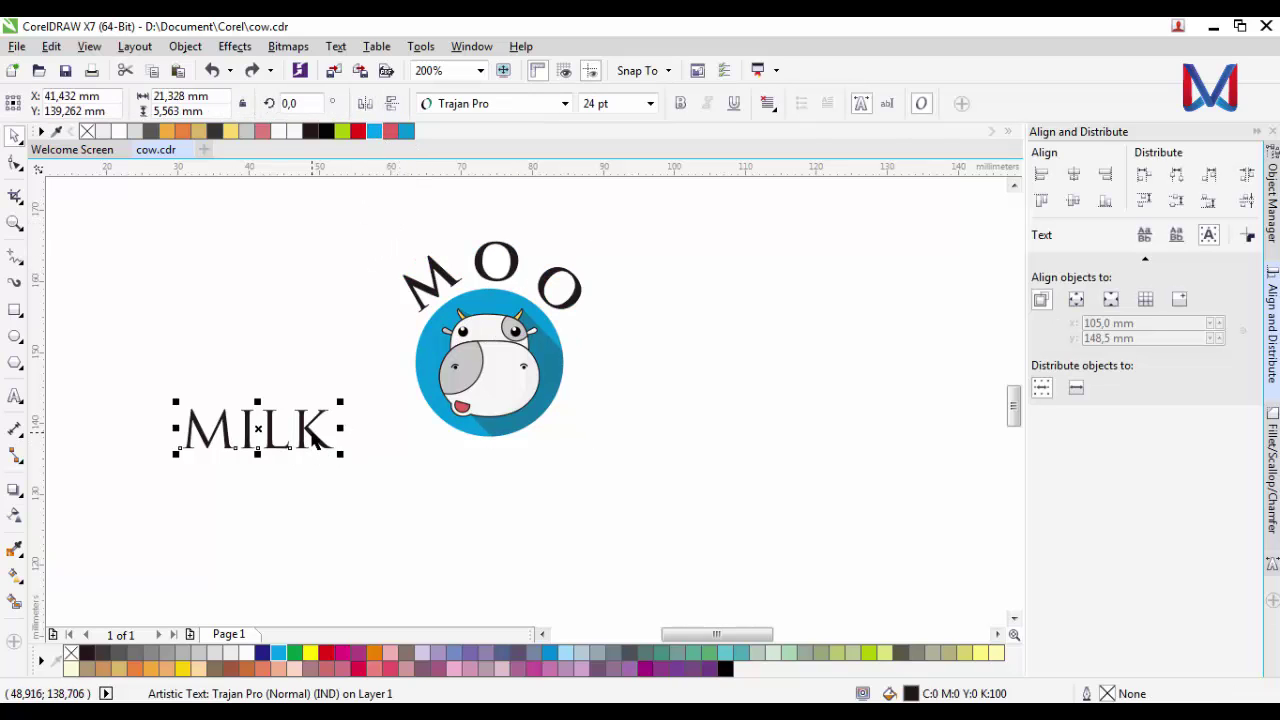
left_click(336, 46)
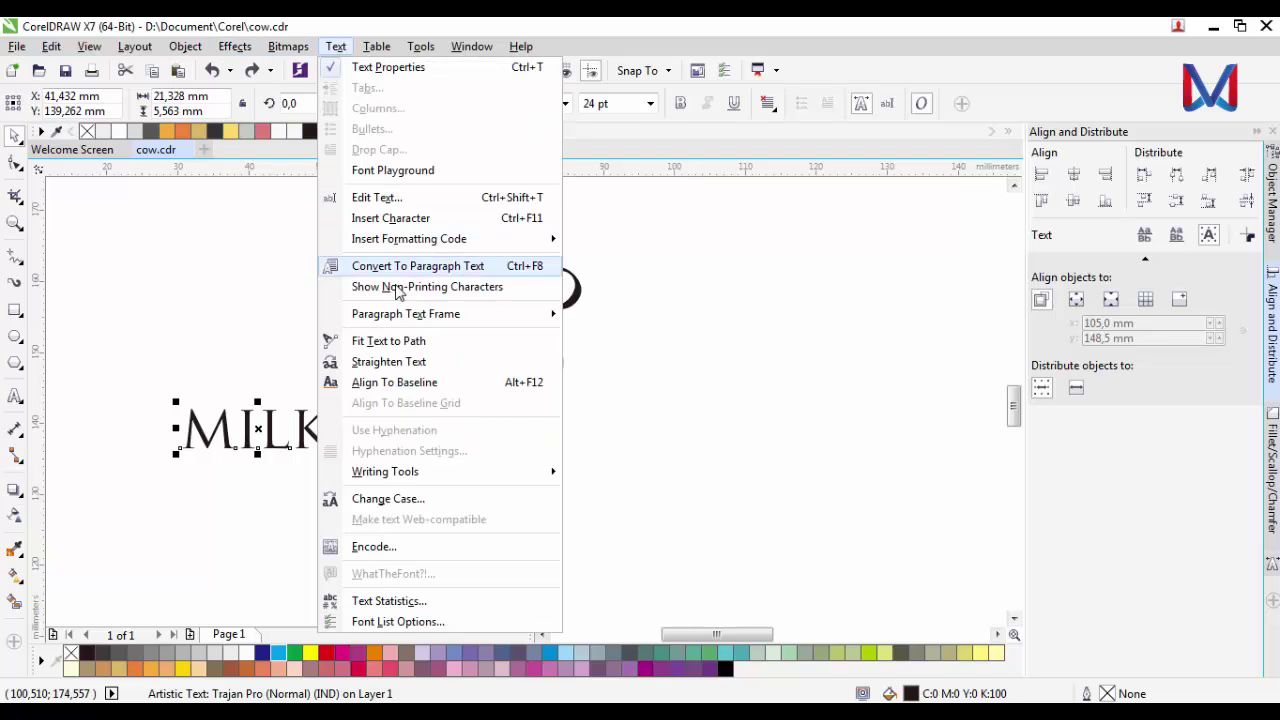
left_click(376, 341)
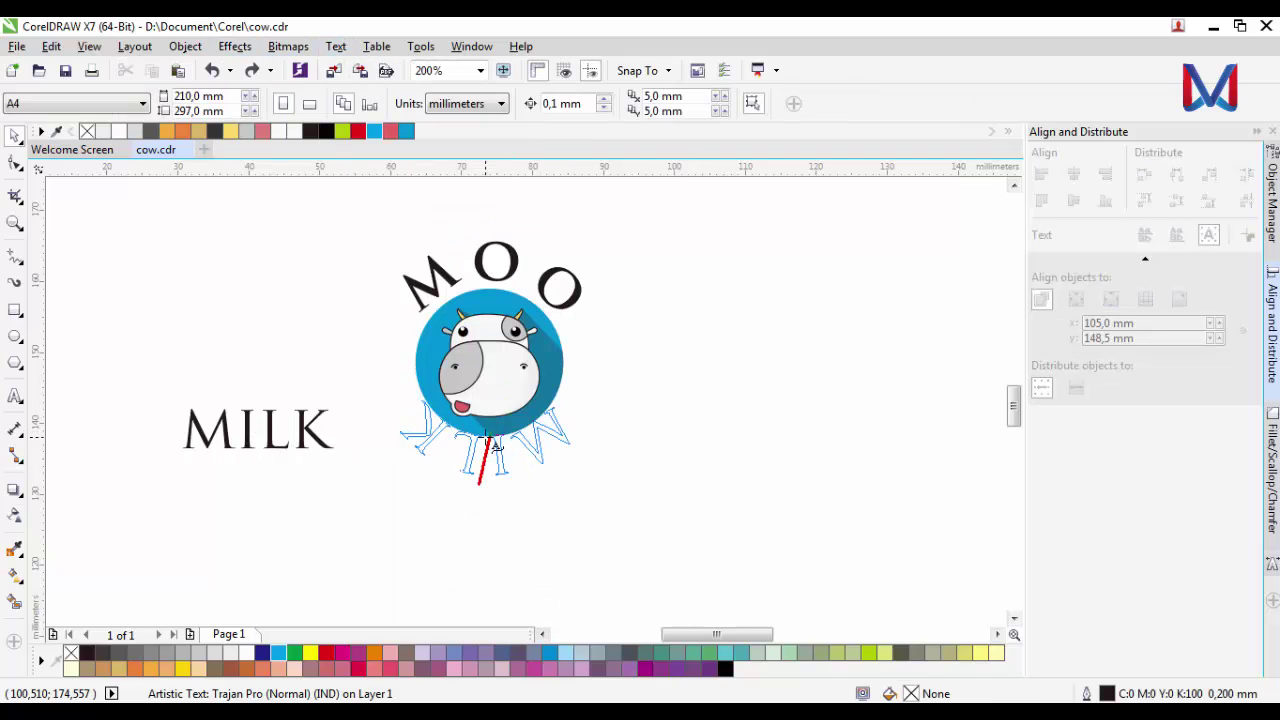
left_click(487, 438)
Mirror the MILK text horizontally and vertically, and move it below the circle with about 6.684 mm path distance and 53.836 mm offset.
scroll(487, 438, "up", 1)
left_click(371, 103)
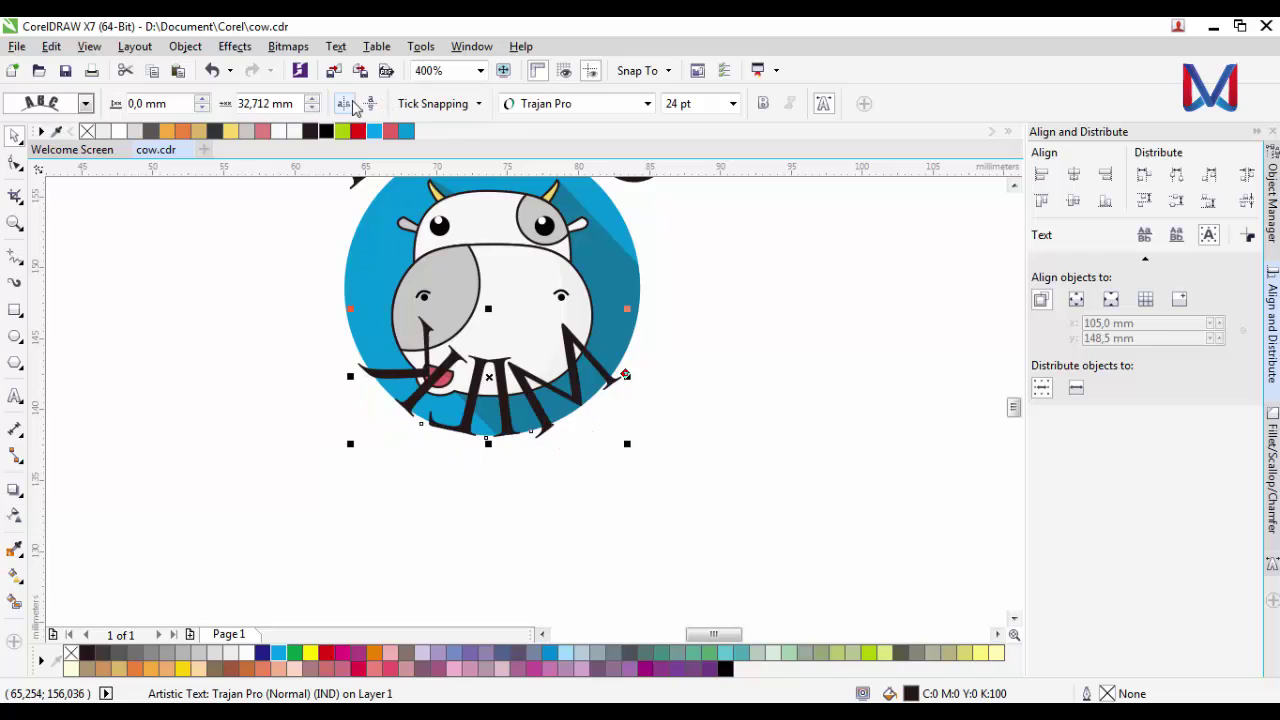
left_click(343, 103)
left_click_drag(494, 396, 497, 474)
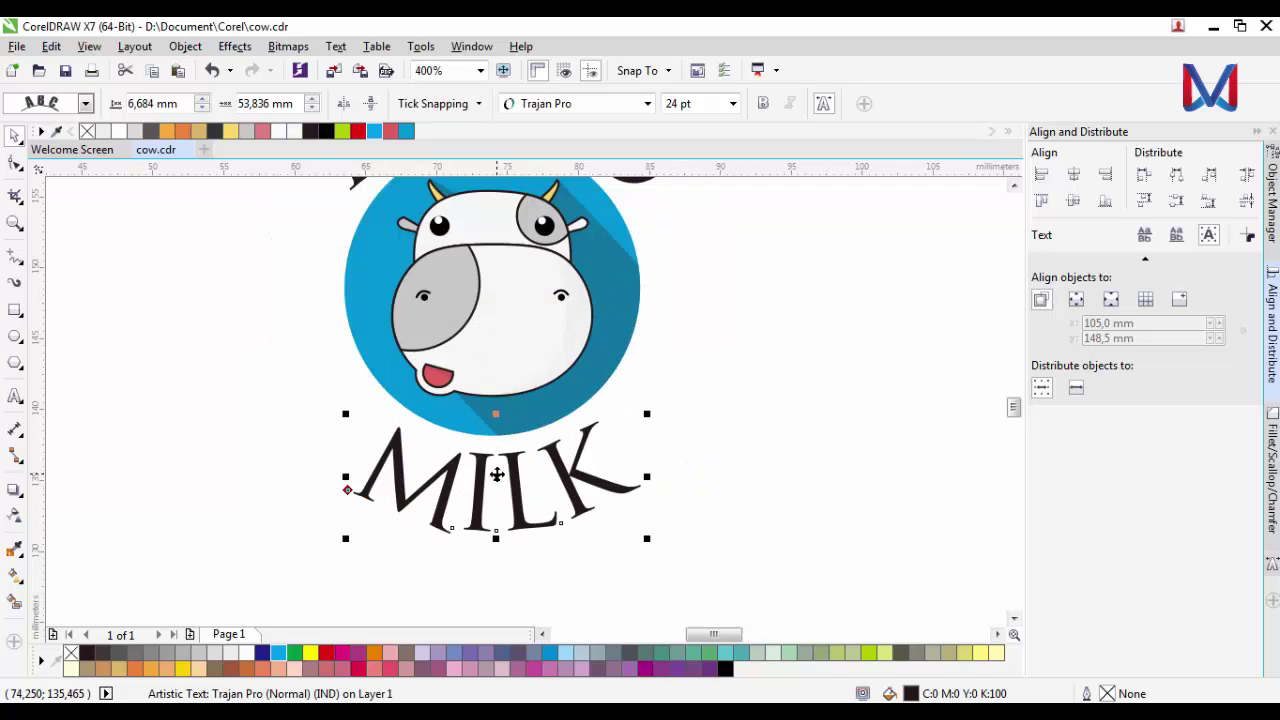
Widen the letter spacing of the curved MILK text with the Shape tool so it spreads further around the circle.
left_click(13, 163)
left_click_drag(664, 537, 703, 520)
scroll(466, 538, "down", 2)
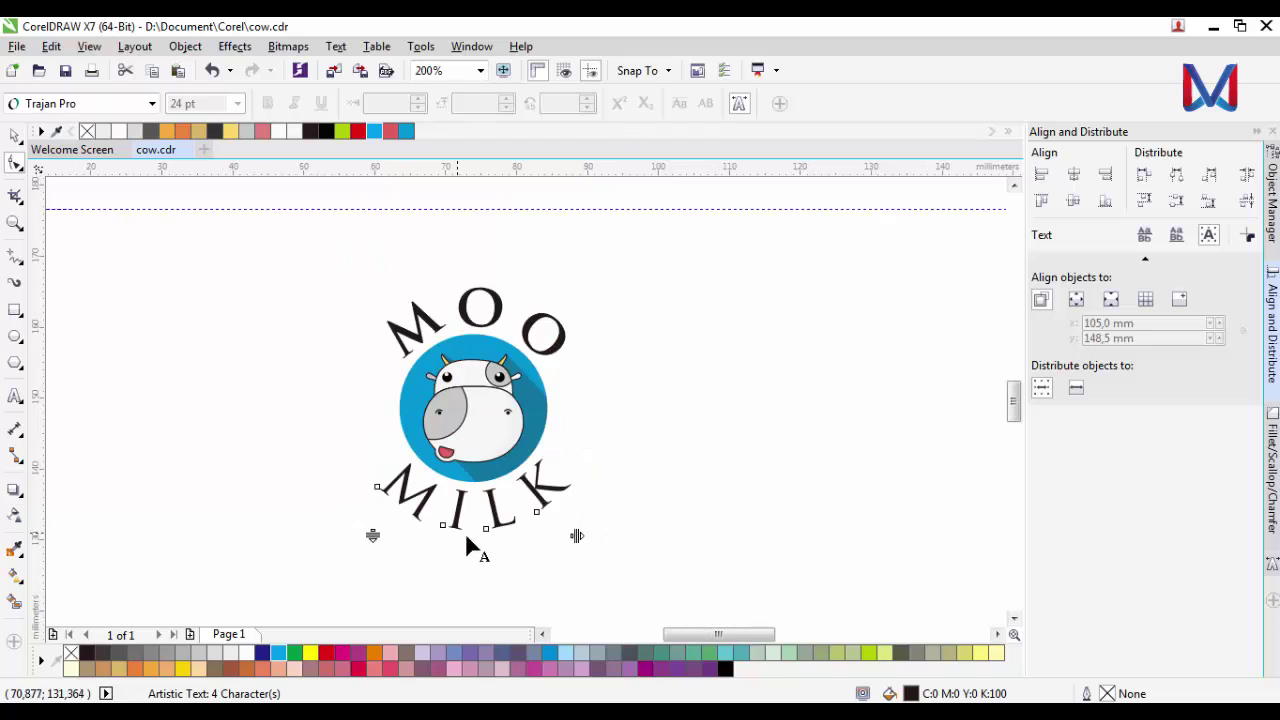
scroll(532, 560, "up", 2)
left_click_drag(614, 515, 632, 511)
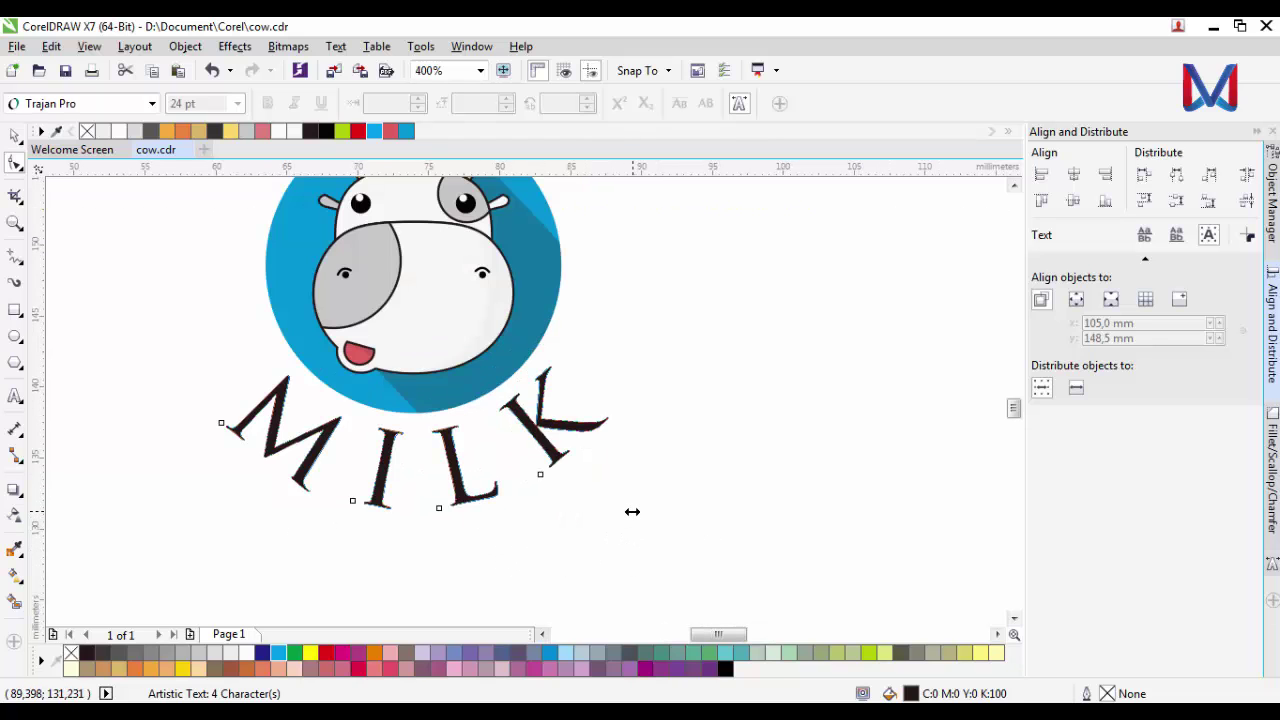
scroll(617, 517, "down", 2)
left_click(15, 136)
left_click(380, 333)
scroll(572, 438, "down", 2)
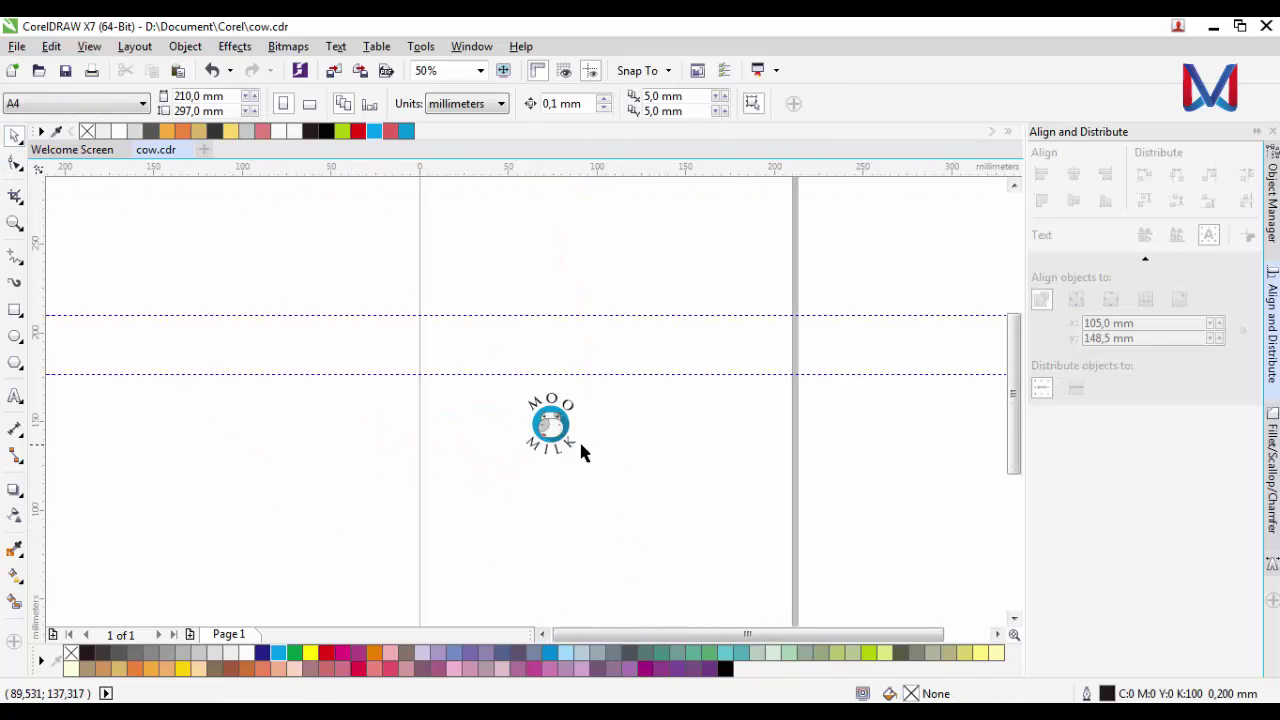
scroll(576, 439, "up", 3)
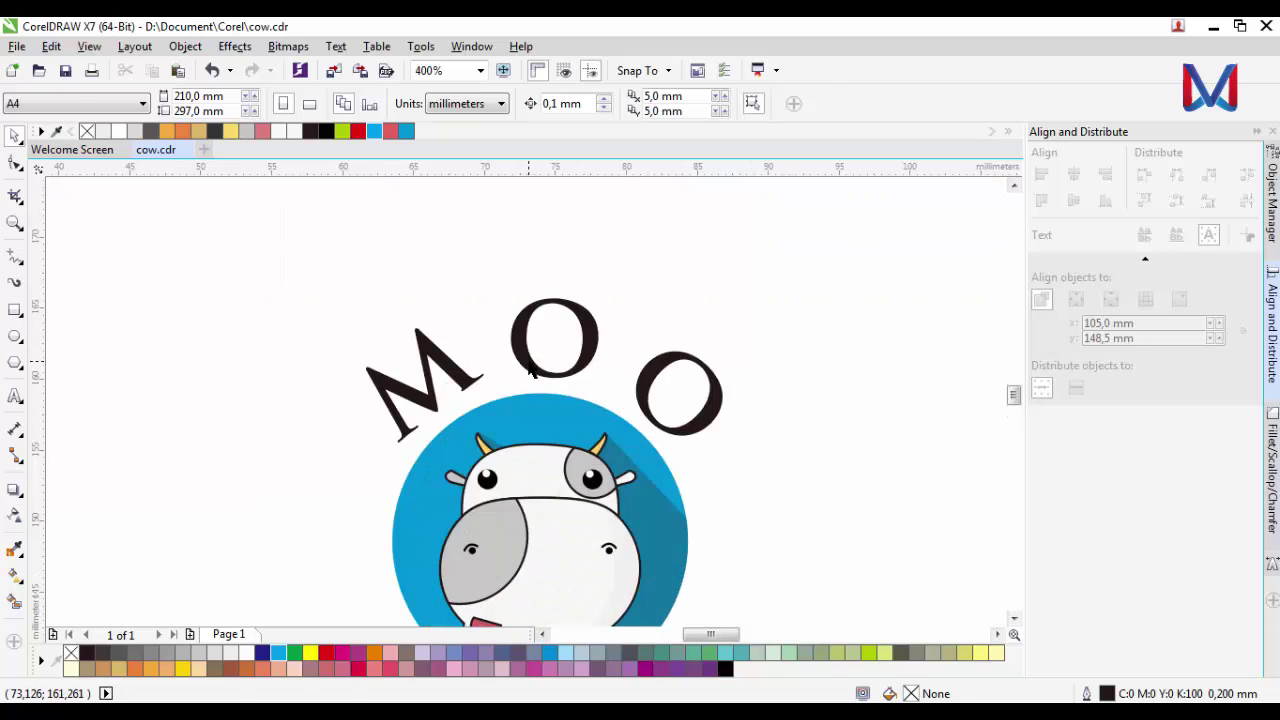
Break the circle and its fitted MOO and MILK texts apart into separate objects.
left_click(531, 370)
scroll(531, 370, "down", 2)
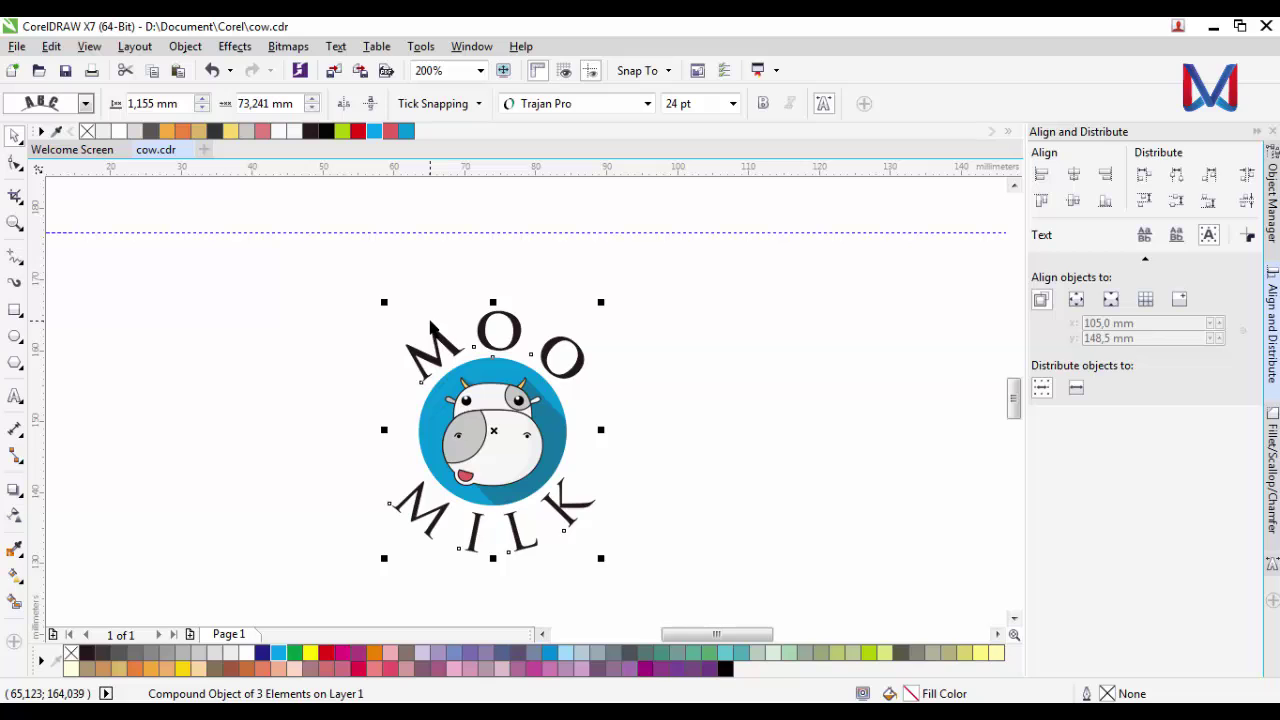
key("ctrl+k")
left_click(350, 321)
Fill the curved MOO text with the badge circle's blue (C78 M24 Y0 K0) and deselect it.
left_click(424, 359)
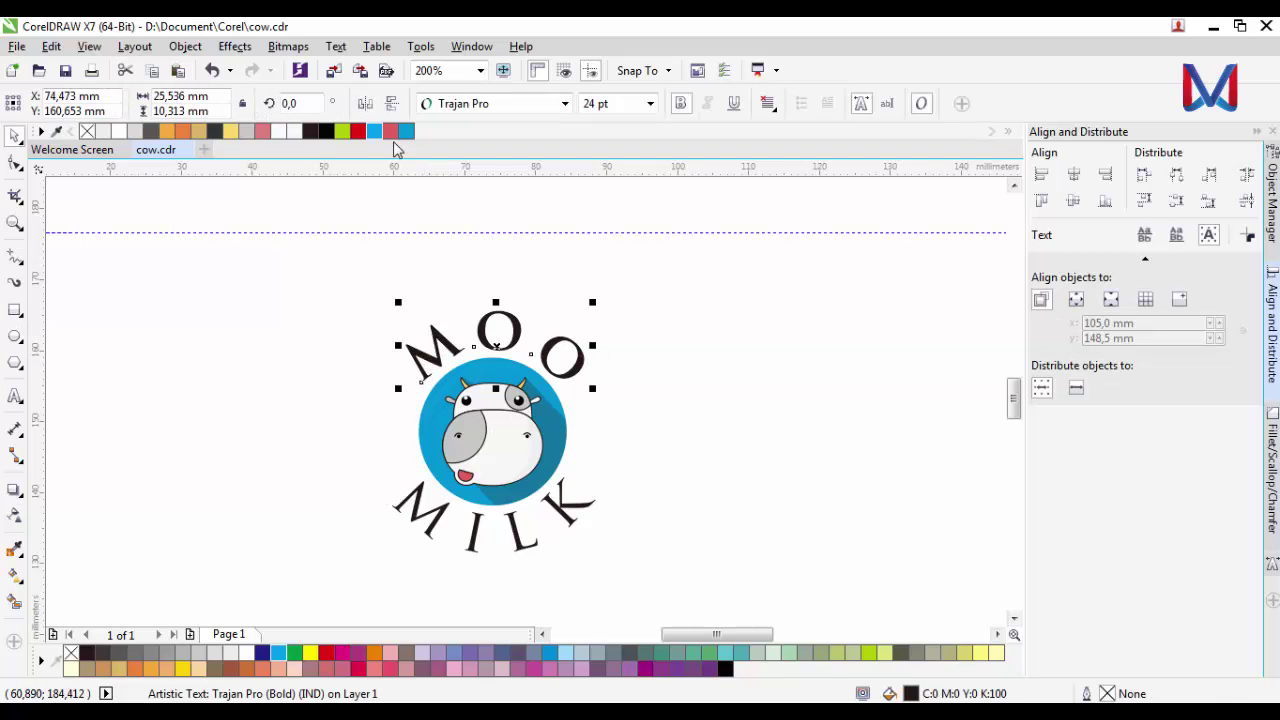
left_click(406, 131)
left_click(599, 394)
scroll(599, 394, "down", 2)
scroll(583, 388, "up", 2)
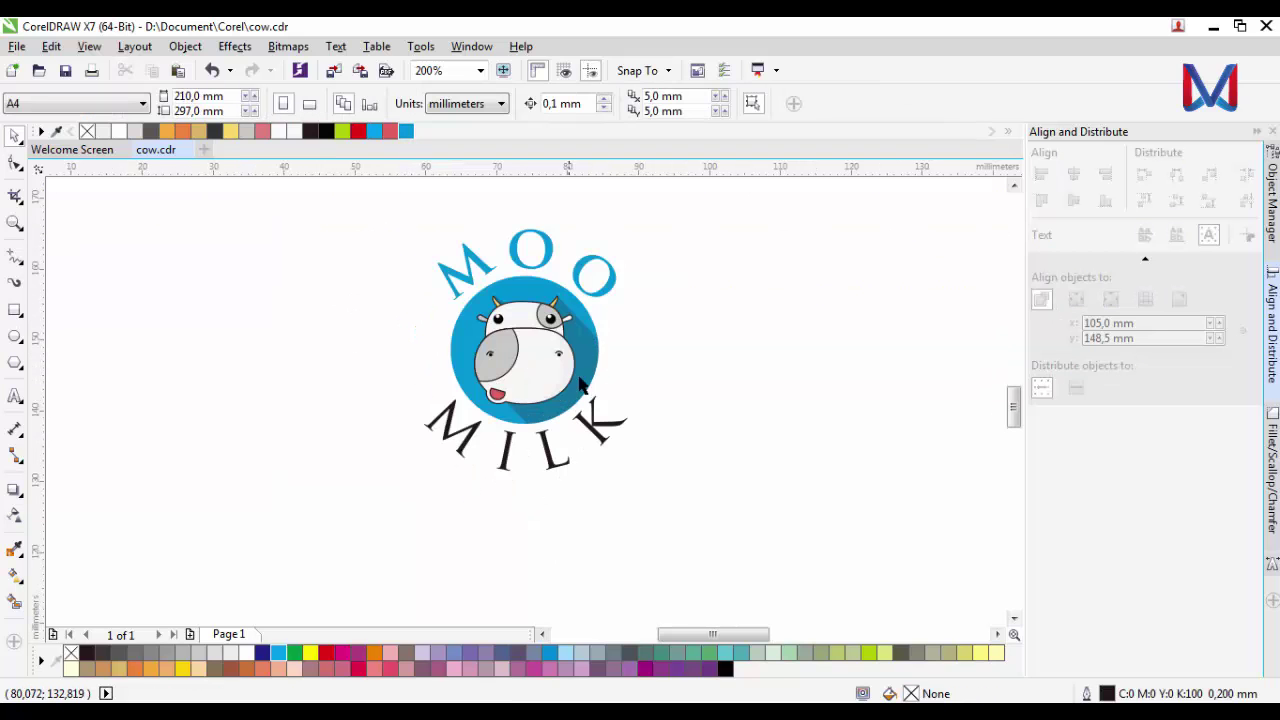
scroll(548, 233, "up", 2)
left_click(545, 253)
scroll(522, 482, "down", 2)
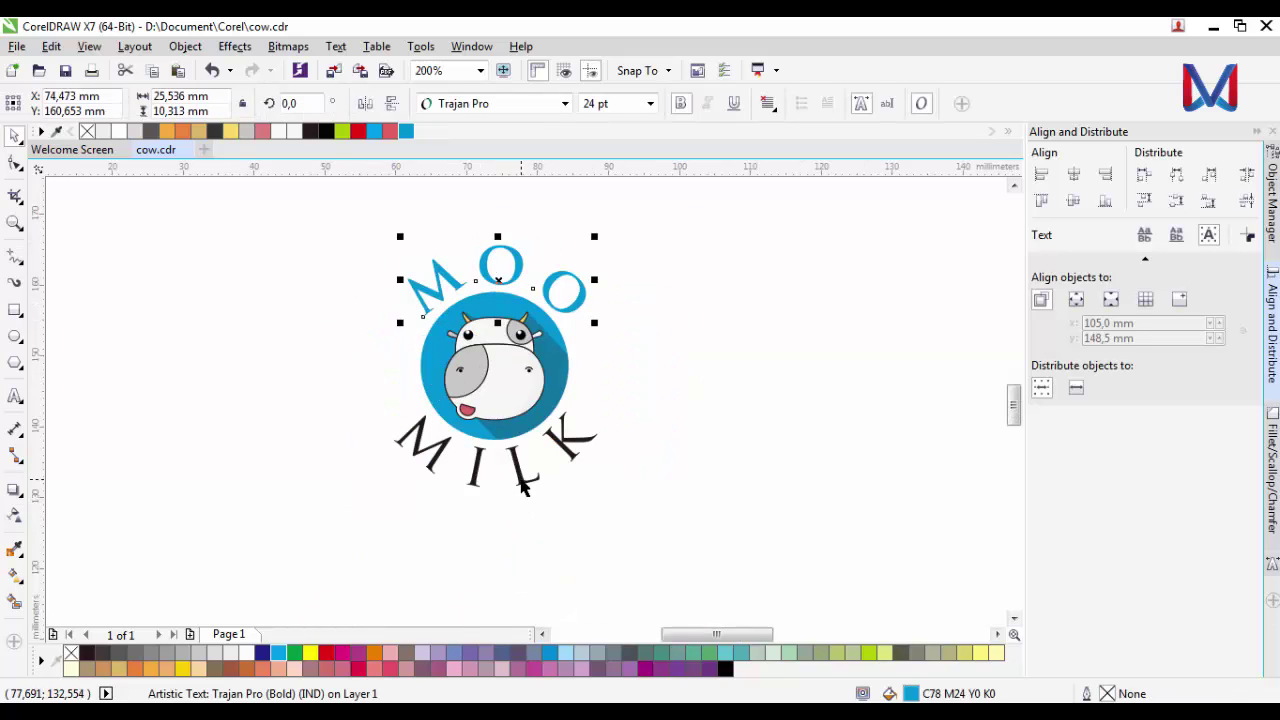
left_click(522, 485)
left_click(583, 481)
Group the cow badge with both curved captions and centre the group on the page at X 105 mm, Y 148.5 mm.
scroll(583, 481, "down", 2)
left_click_drag(375, 328, 375, 330)
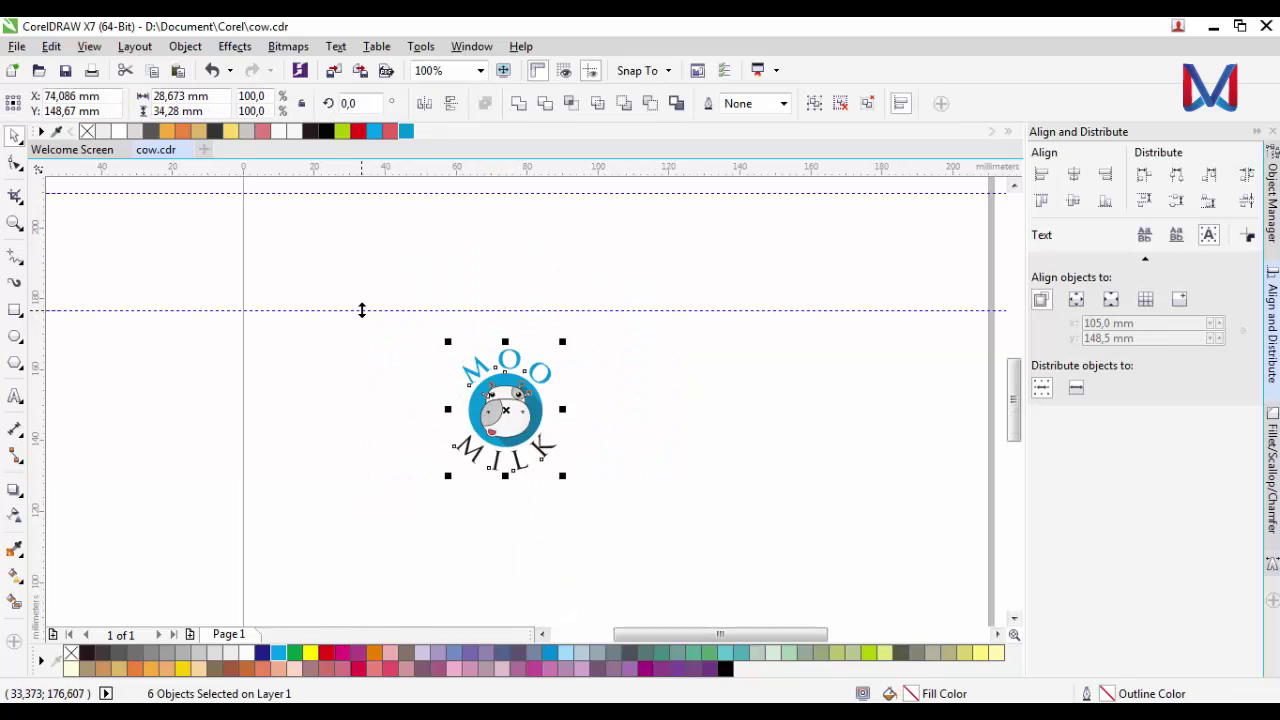
key("ctrl+g")
left_click_drag(487, 364, 595, 364)
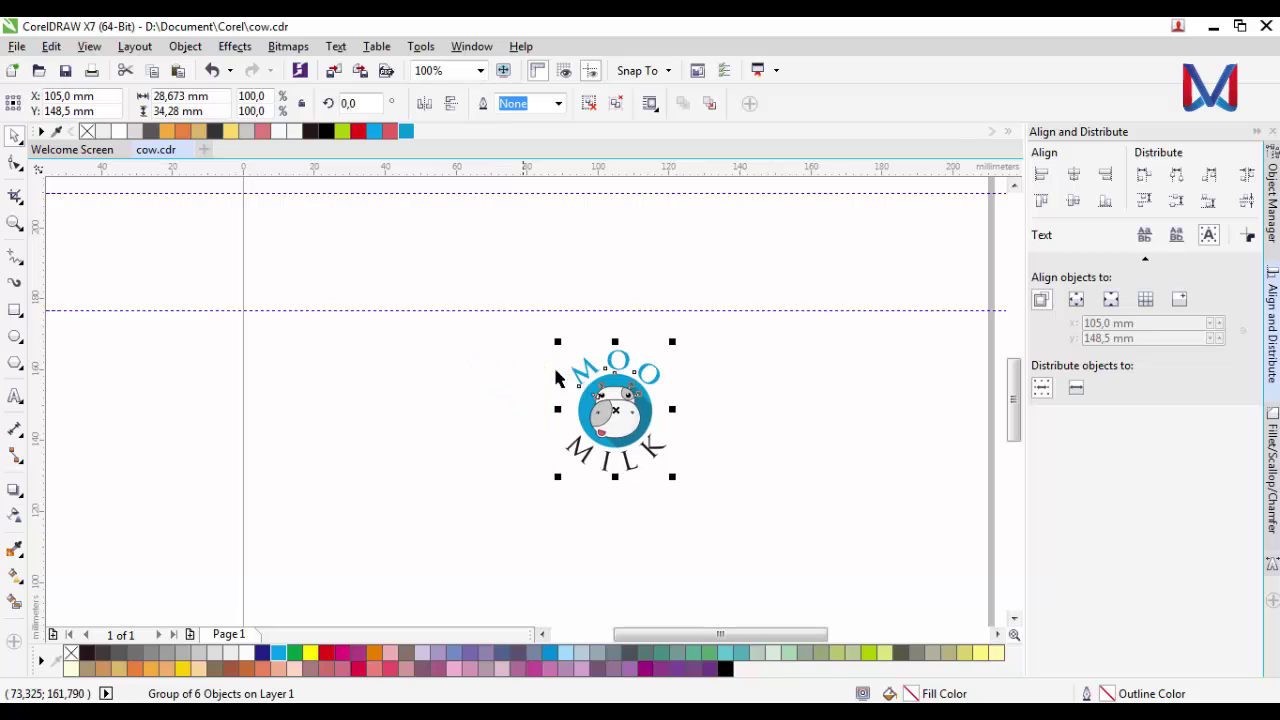
Delete the horizontal guideline directly above the grouped logo.
left_click(705, 411)
left_click(703, 310)
key("Delete")
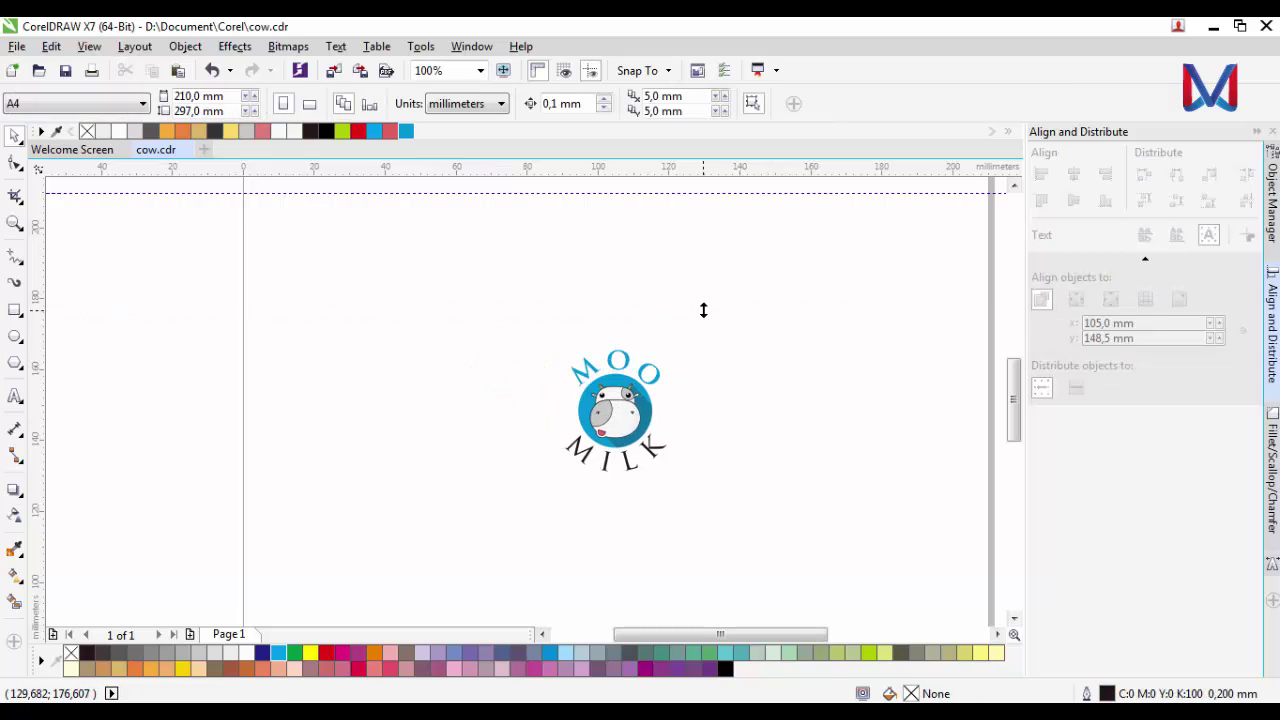